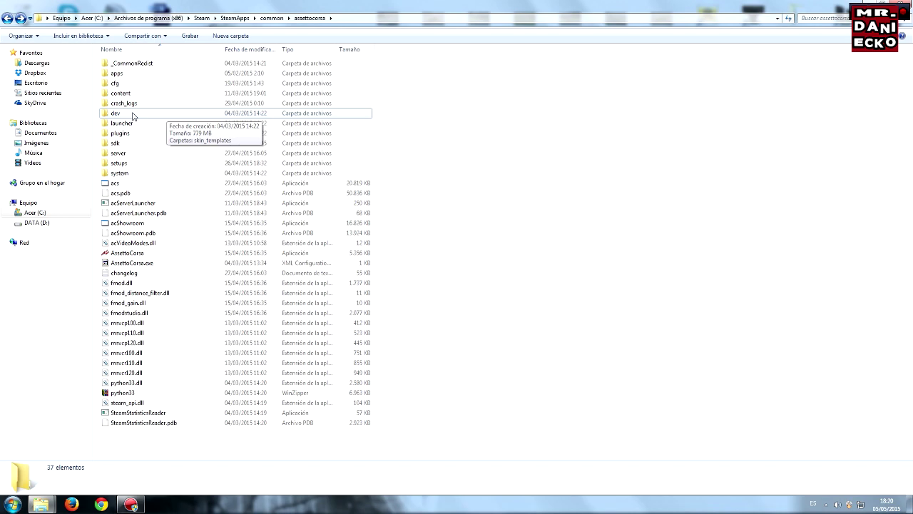
# Open SkinBase_DEFAULT from assettocorsa > dev > skin_templates > template abarth 500 in Photoshop.
pyautogui.doubleClick(133, 115)
pyautogui.doubleClick(128, 64)
pyautogui.scroll(-3, 478, 138)
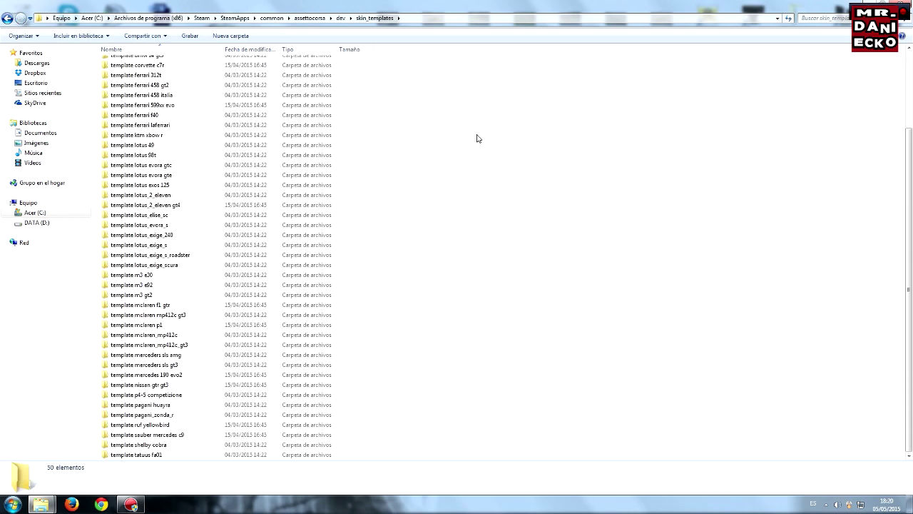
pyautogui.scroll(3, 478, 138)
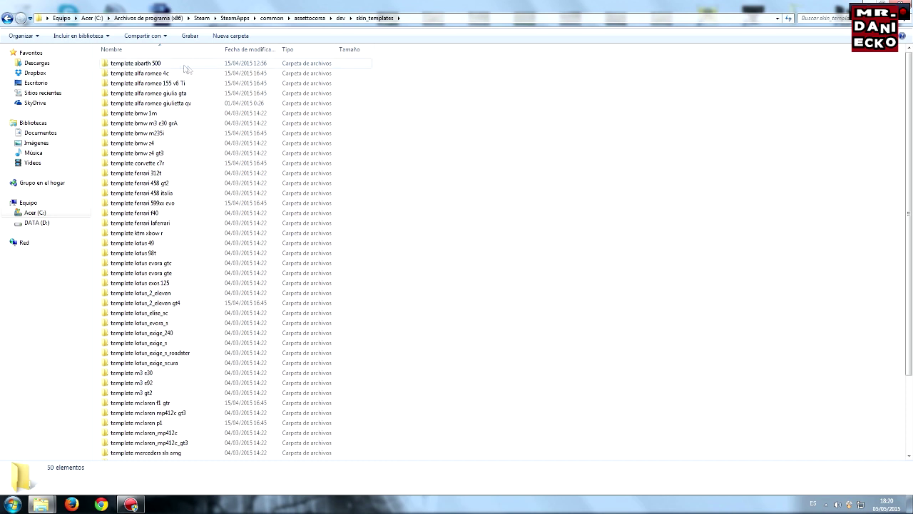
pyautogui.moveTo(136, 63)
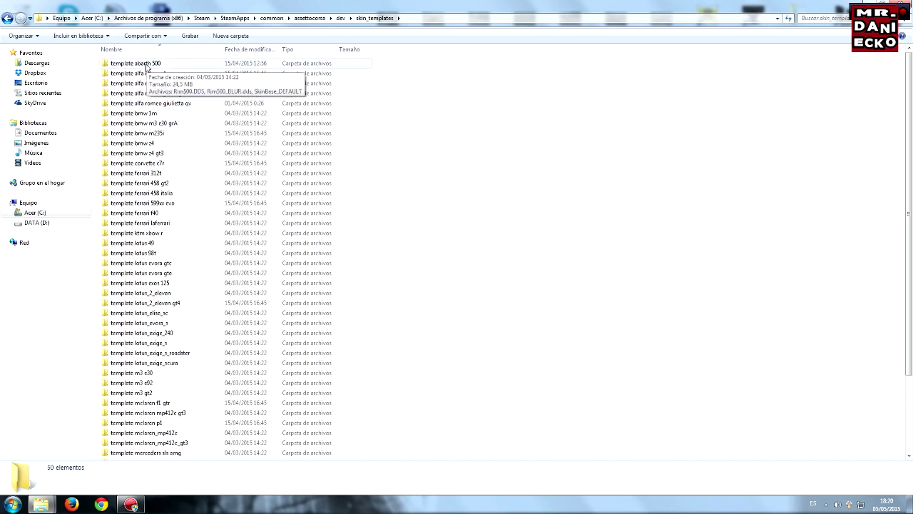
pyautogui.doubleClick(147, 64)
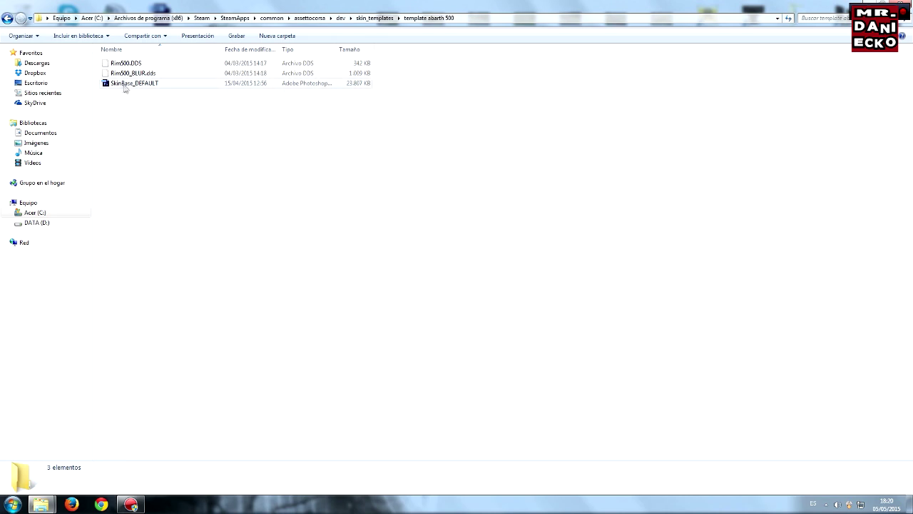
pyautogui.moveTo(134, 84)
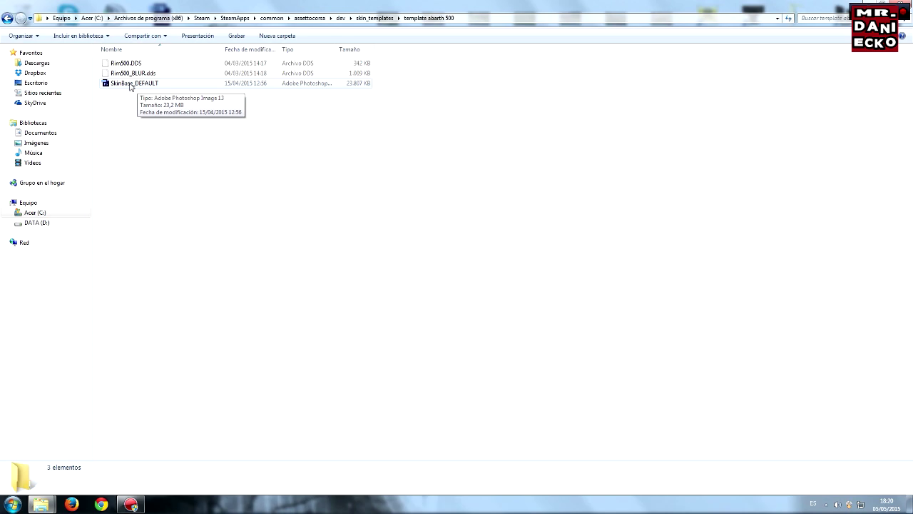
pyautogui.doubleClick(131, 84)
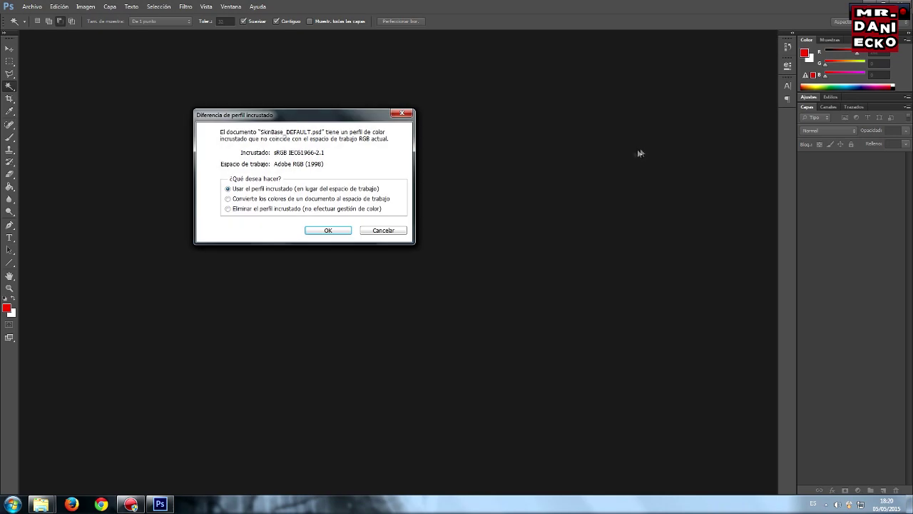
# Keep the embedded colour profile, then hide the DECALS layer to remove the red stripes.
pyautogui.click(336, 230)
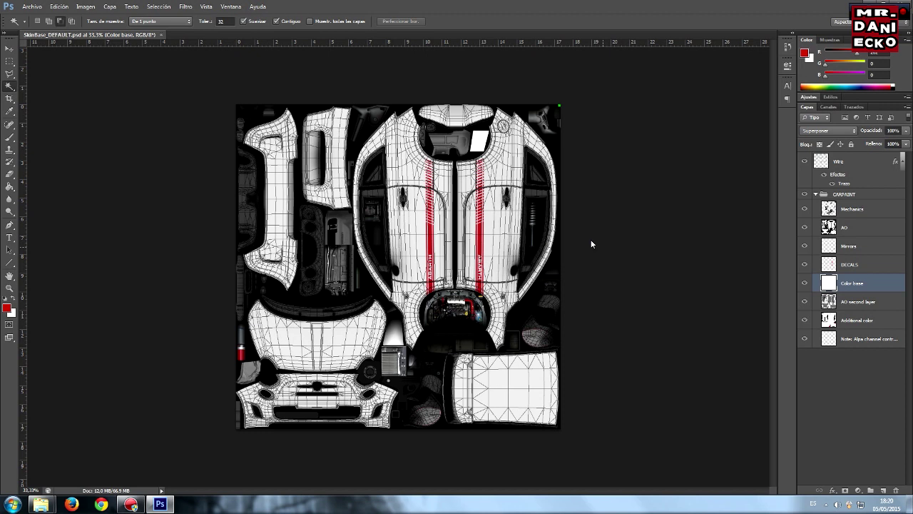
pyautogui.click(870, 265)
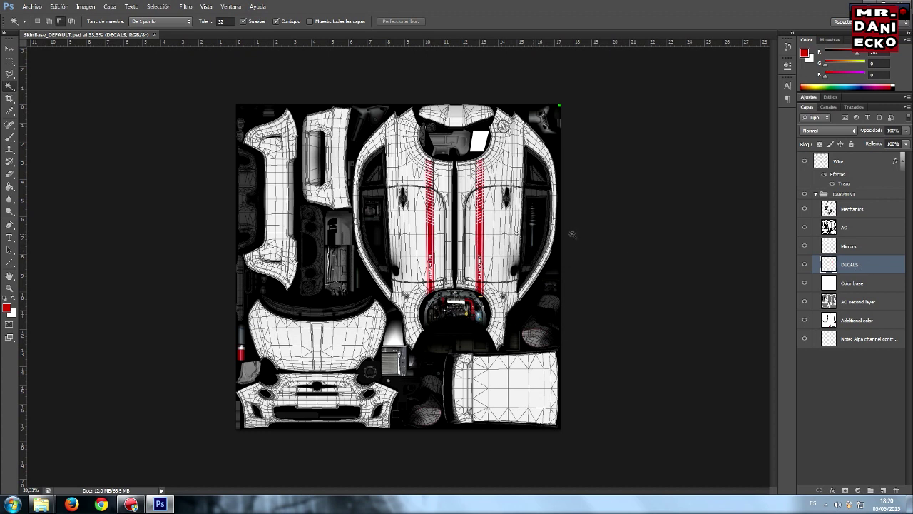
pyautogui.click(805, 265)
pyautogui.click(805, 265)
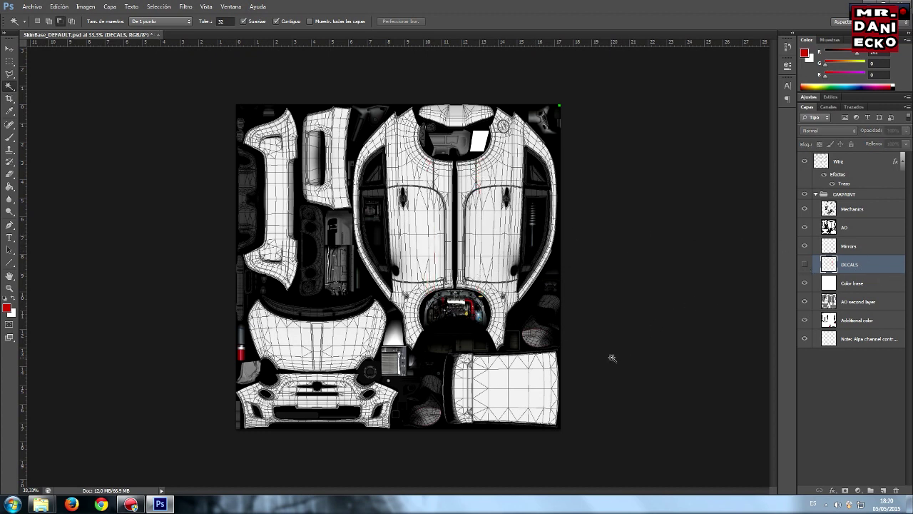
pyautogui.click(805, 265)
pyautogui.click(804, 265)
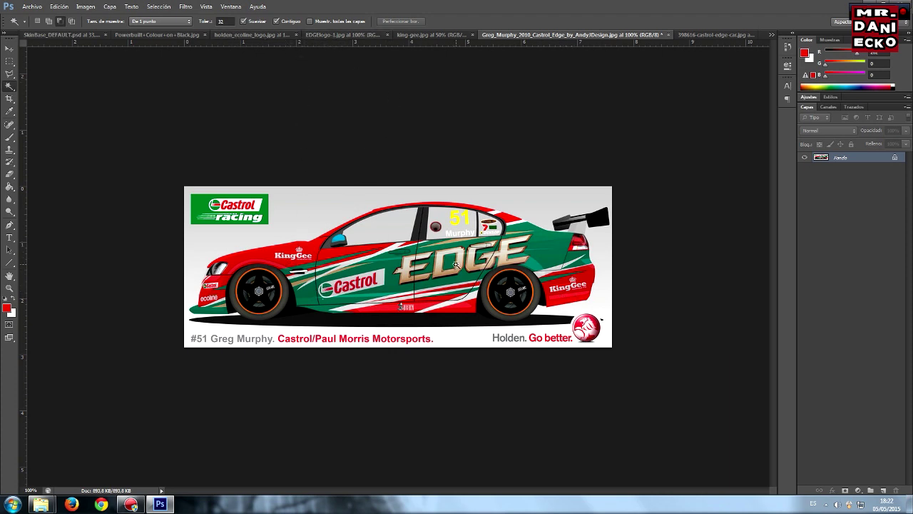
# Look through the KingGee, Holden ecoline, Castrol EDGE, Powerbuilt and Castrol EDGE livery tabs.
pyautogui.click(430, 35)
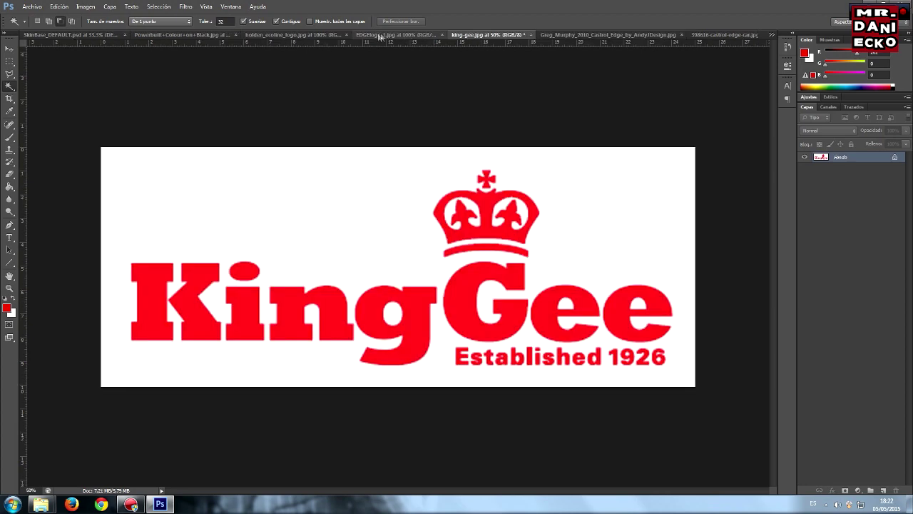
pyautogui.click(335, 36)
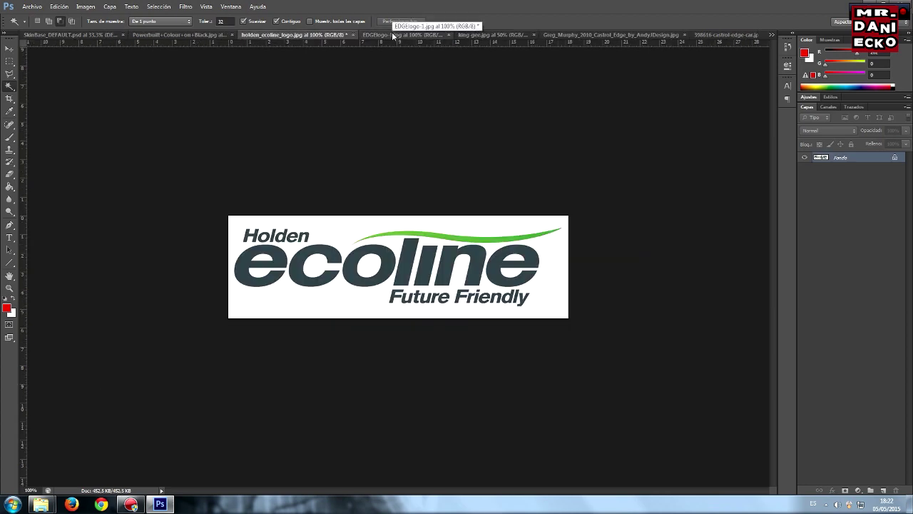
pyautogui.click(392, 33)
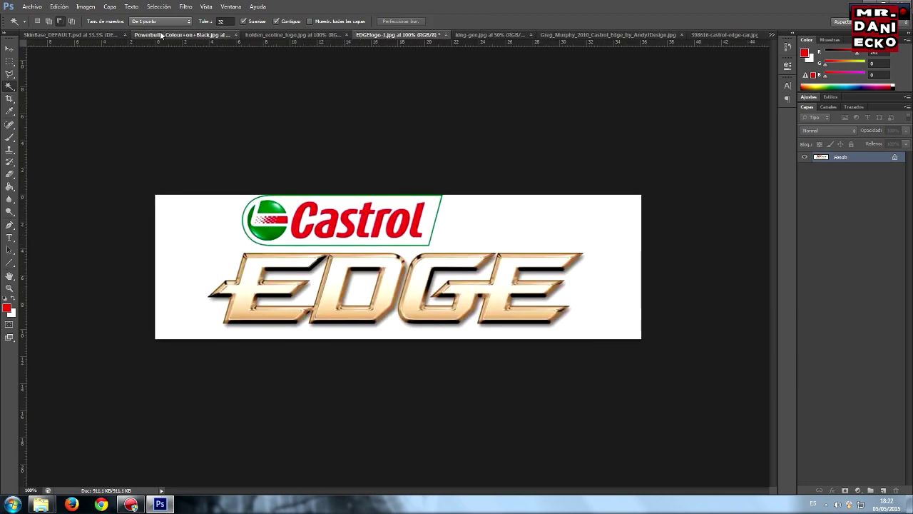
pyautogui.click(161, 35)
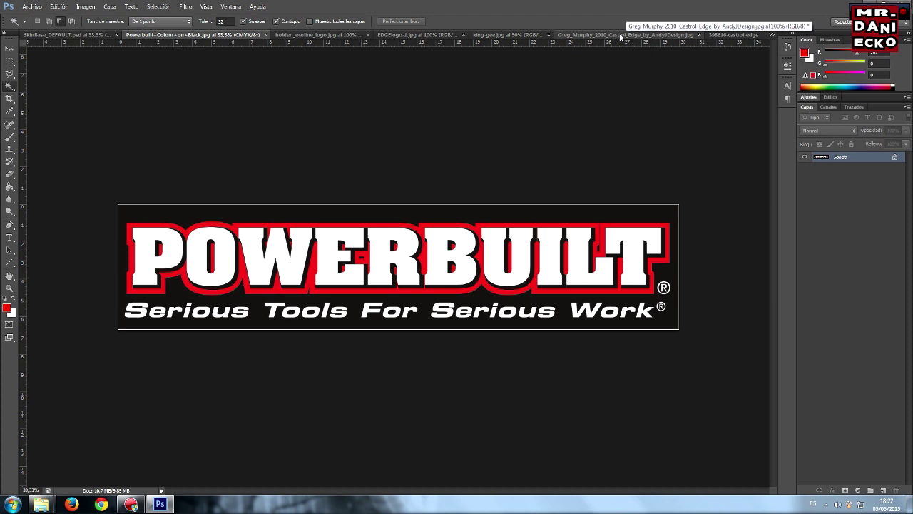
pyautogui.click(621, 35)
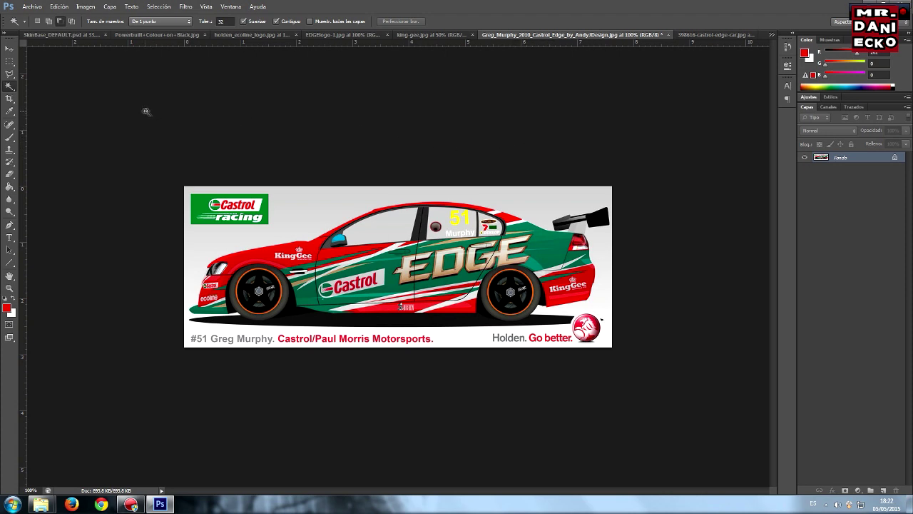
# Sample a colour from the car livery with the Eyedropper, then return to SkinBase_DEFAULT.
pyautogui.click(9, 110)
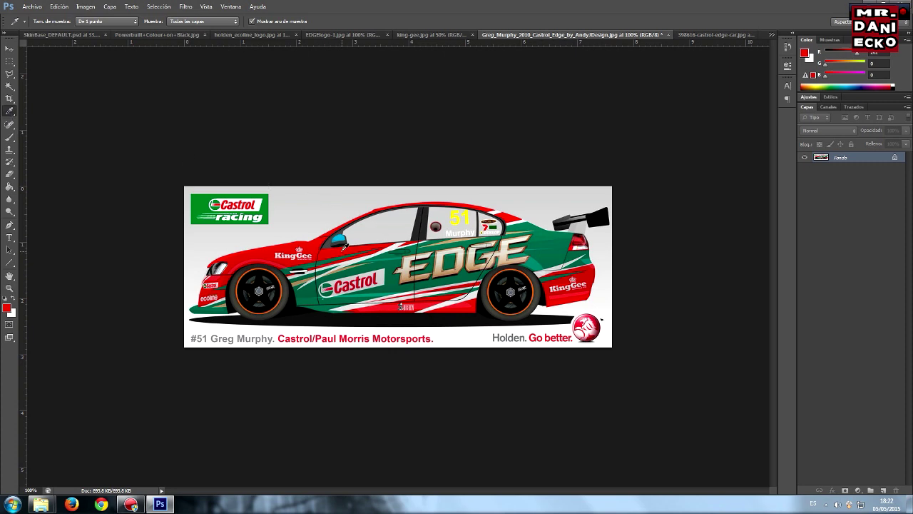
pyautogui.click(343, 246)
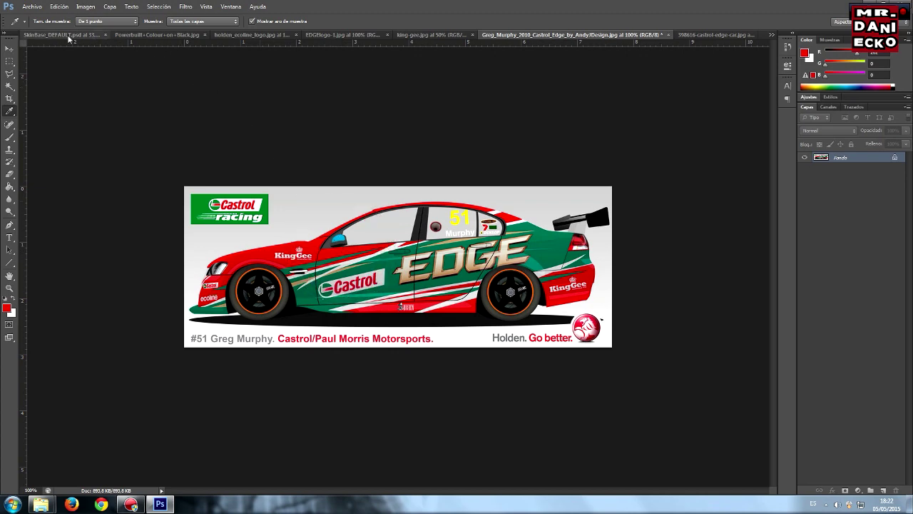
pyautogui.click(69, 36)
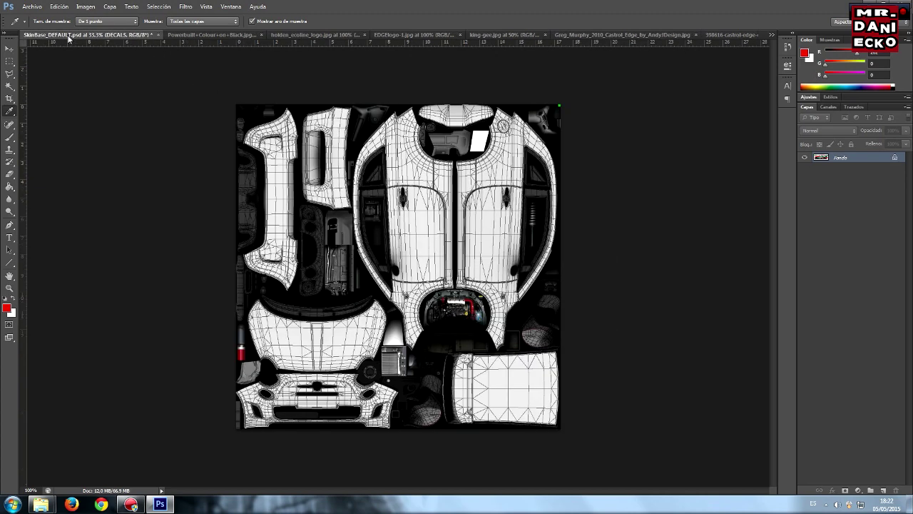
# Paint Bucket-fill the Color base layer red, then view the Greg_Murphy livery reference.
pyautogui.click(9, 186)
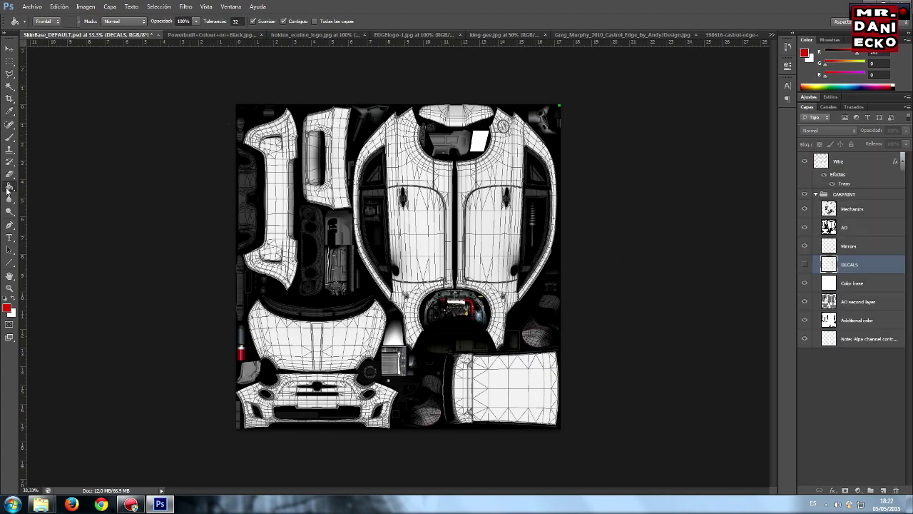
pyautogui.click(880, 284)
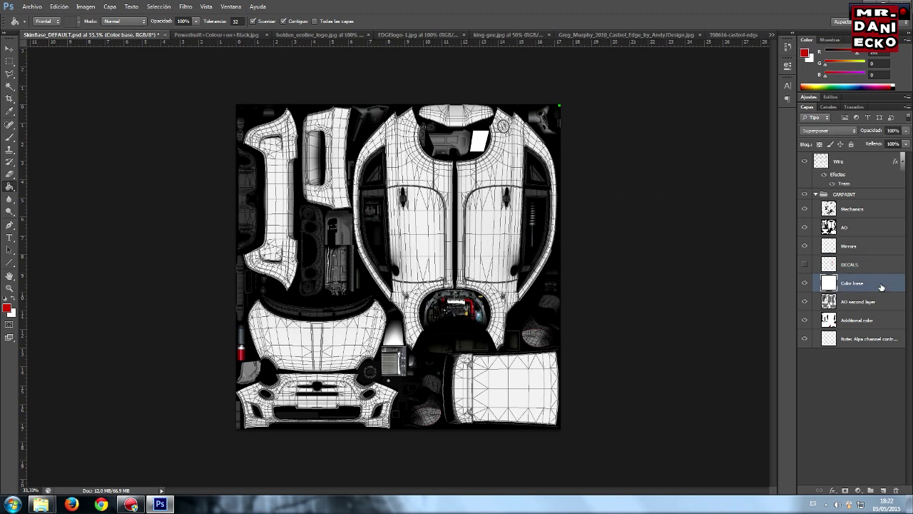
pyautogui.click(488, 225)
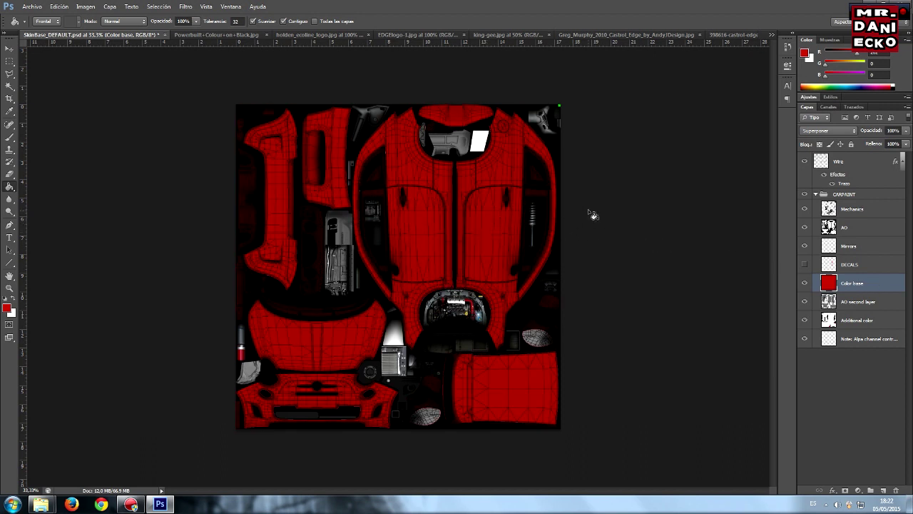
pyautogui.click(631, 33)
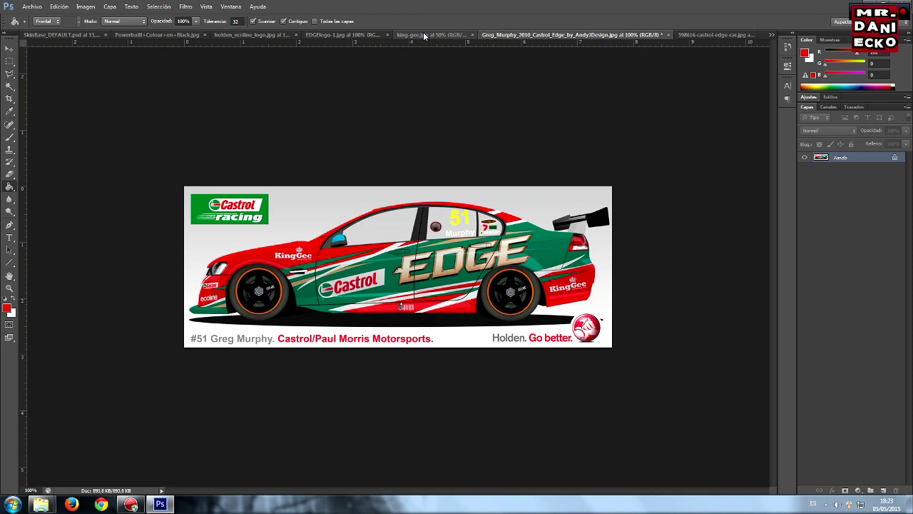
# Convert the EDGlogo-1.jpg Fondo background into layer Capa 0 and rasterize it.
pyautogui.click(344, 34)
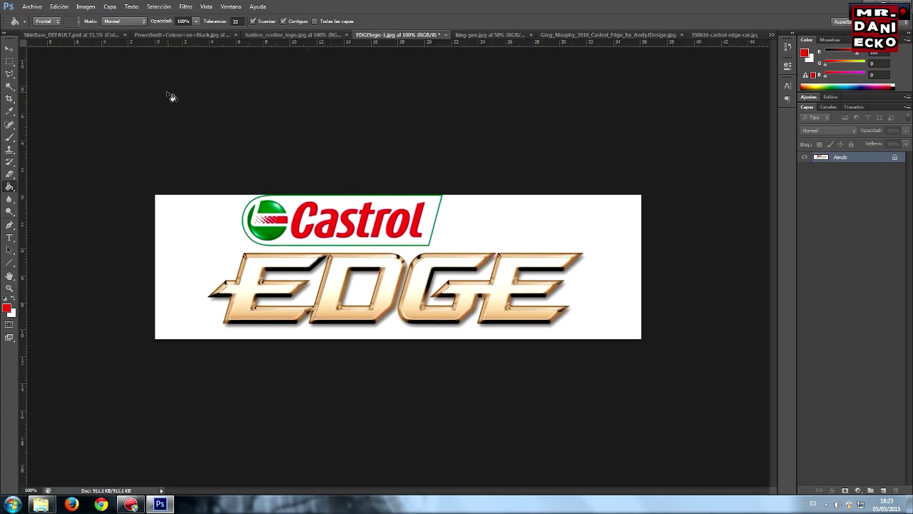
pyautogui.click(9, 48)
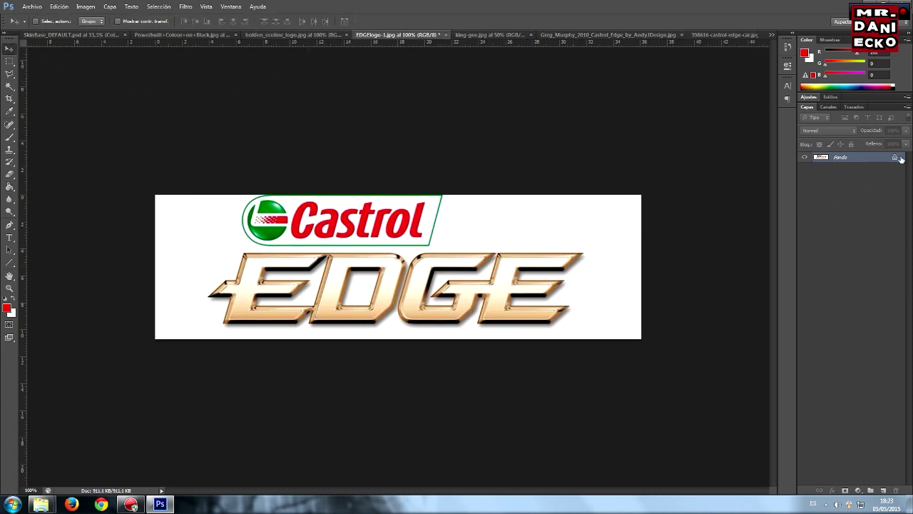
pyautogui.rightClick(872, 163)
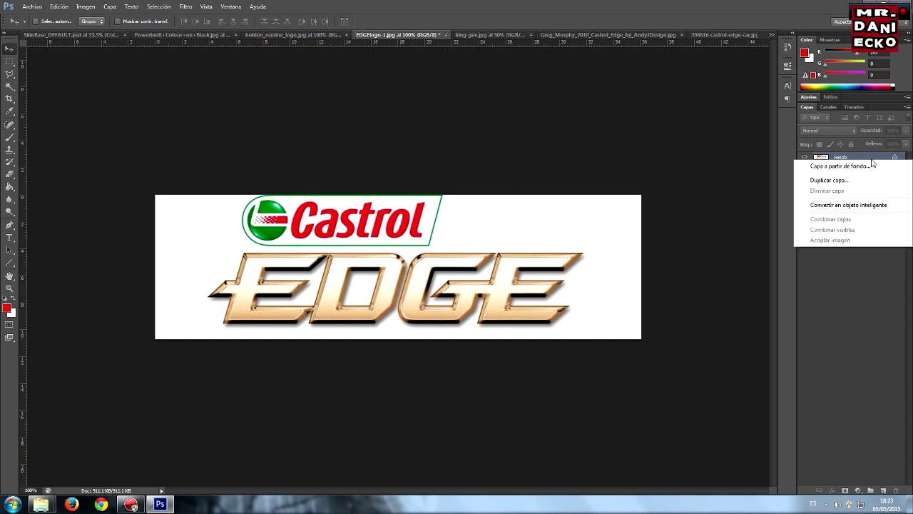
pyautogui.click(858, 206)
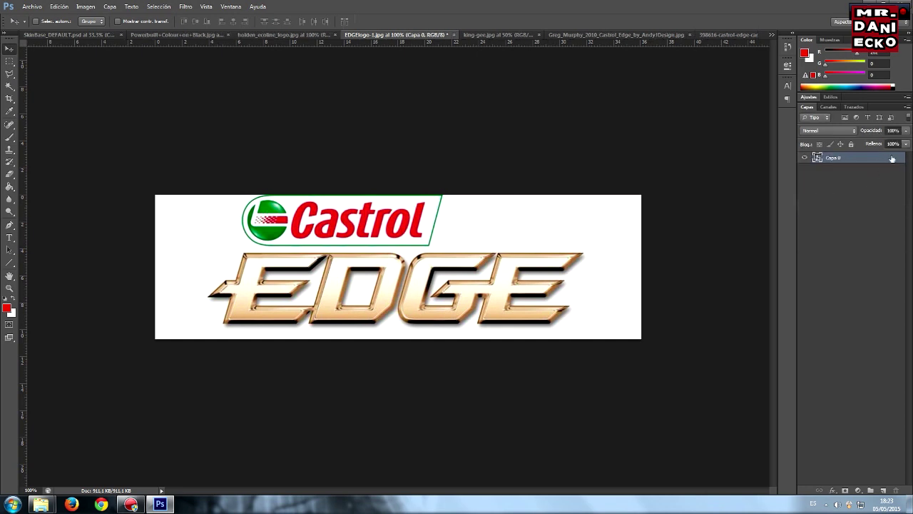
pyautogui.rightClick(870, 160)
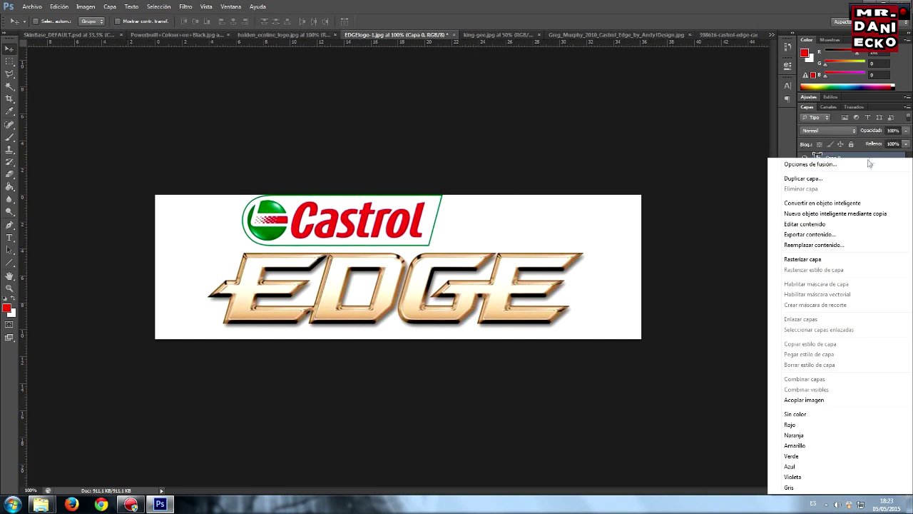
pyautogui.click(834, 260)
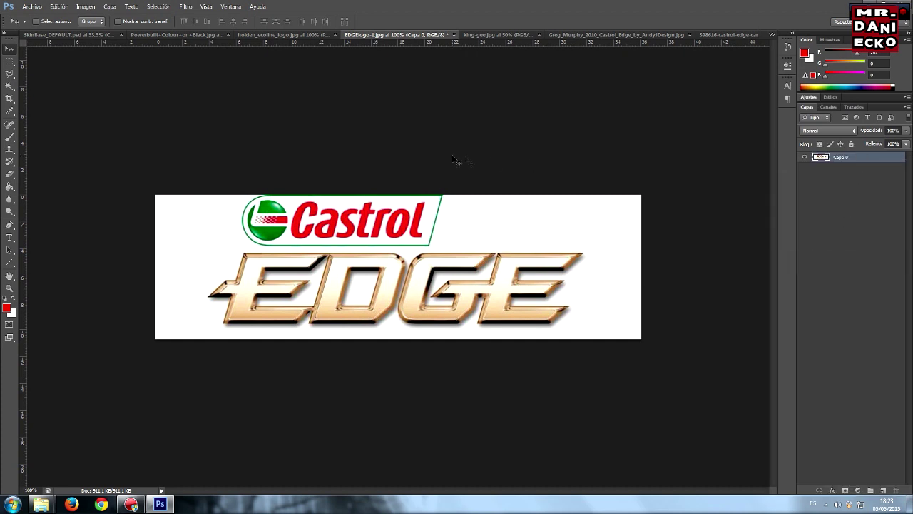
# Drag the Castrol EDGE logo into the skin template, accepting the paste prompts.
pyautogui.moveTo(360, 262)
pyautogui.mouseDown()
pyautogui.moveTo(79, 37)
pyautogui.moveTo(377, 235)
pyautogui.mouseUp()
pyautogui.click(325, 223)
pyautogui.click(336, 206)
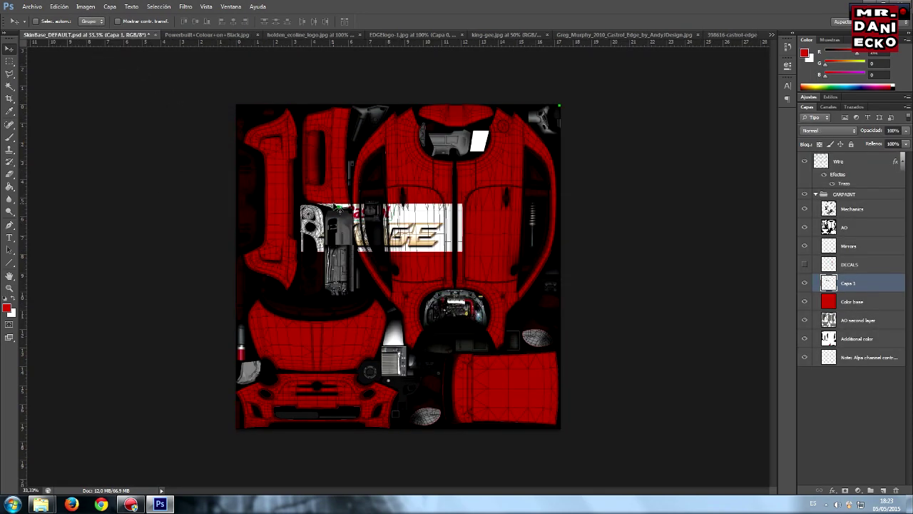
pyautogui.moveTo(394, 223)
pyautogui.mouseDown()
pyautogui.moveTo(461, 224)
pyautogui.moveTo(455, 229)
pyautogui.mouseUp()
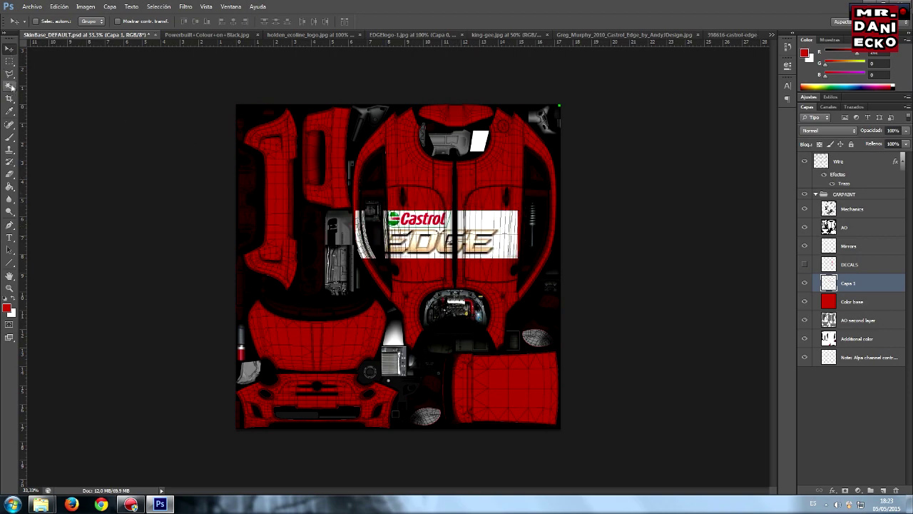
# Free Transform the logo larger and move it to the top-left of the texture.
pyautogui.click(58, 8)
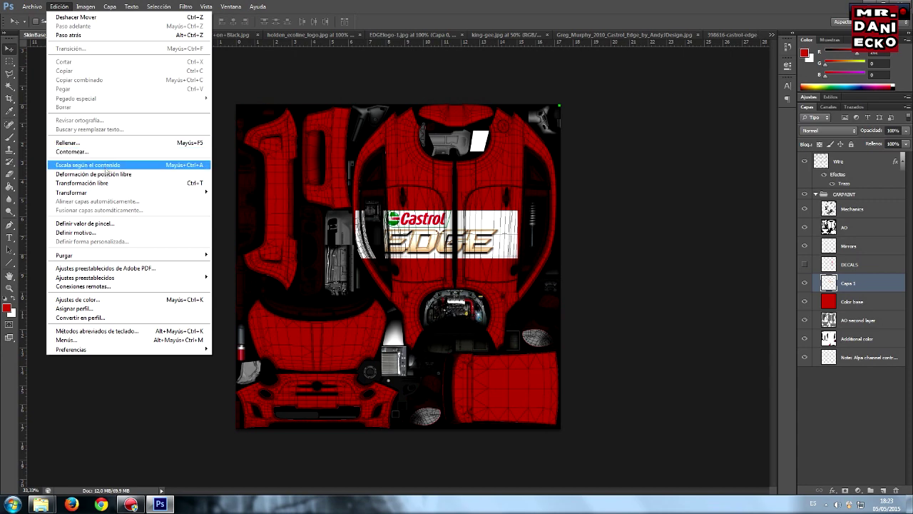
pyautogui.click(103, 183)
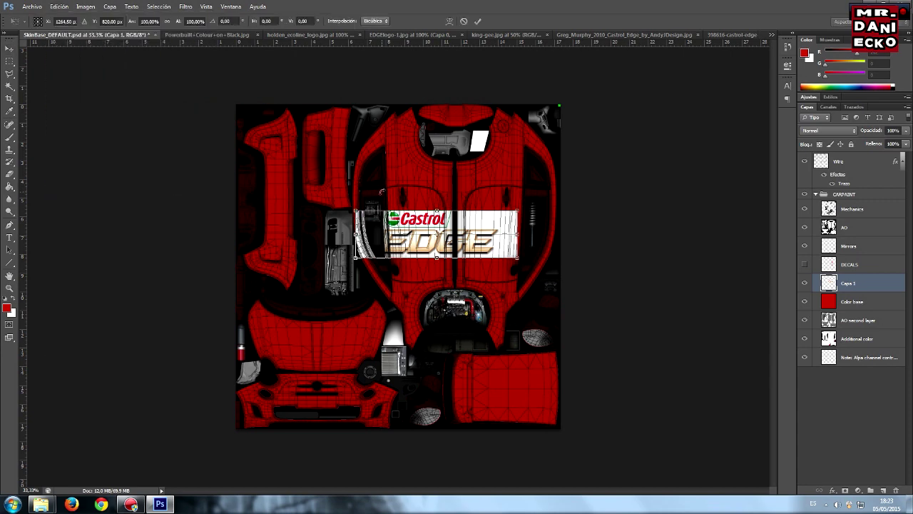
pyautogui.moveTo(355, 258)
pyautogui.mouseDown()
pyautogui.moveTo(319, 276)
pyautogui.moveTo(275, 282)
pyautogui.mouseUp()
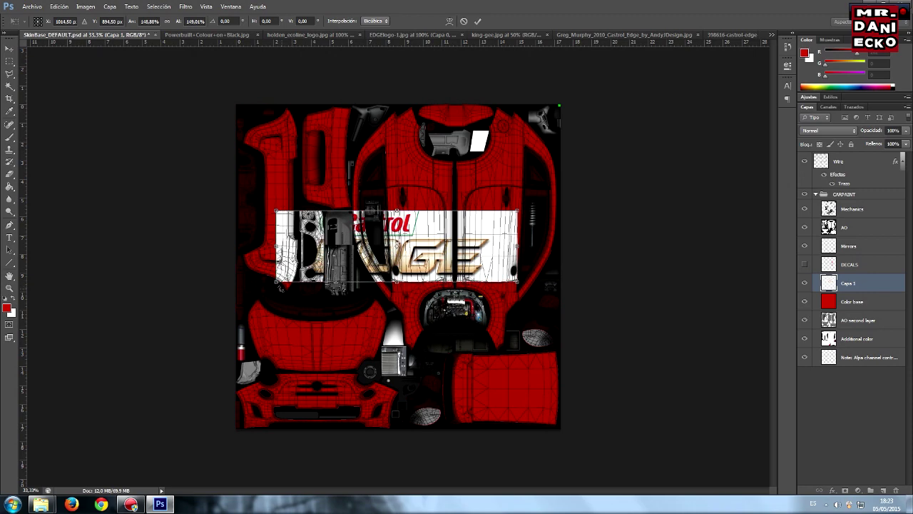
pyautogui.click(477, 20)
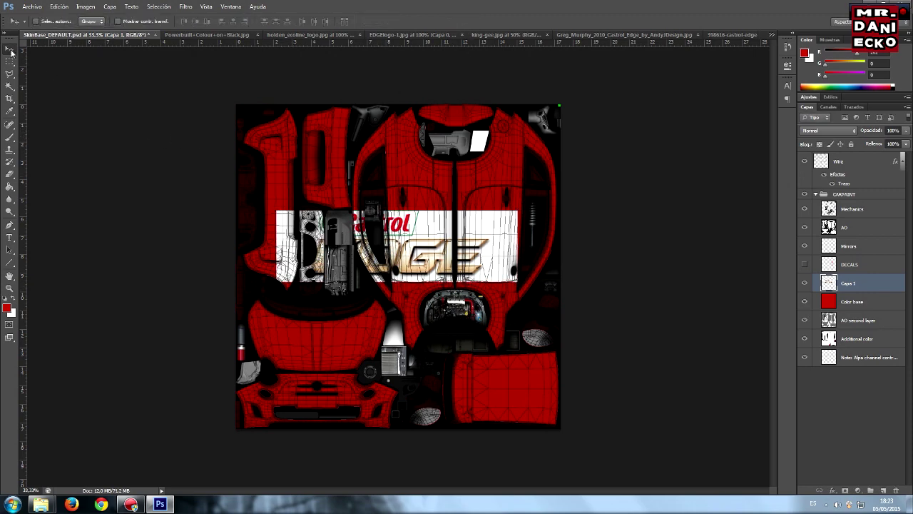
pyautogui.moveTo(414, 242); pyautogui.dragTo(378, 154)
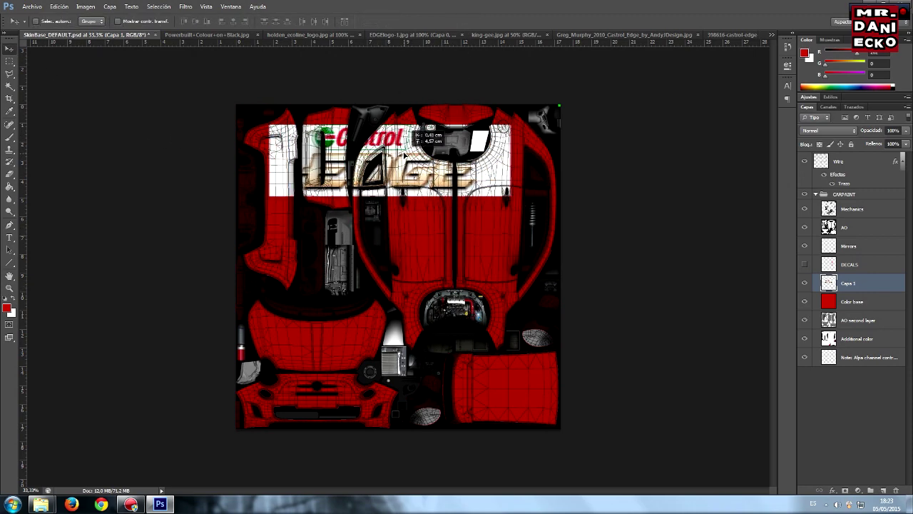
pyautogui.click(10, 86)
# Magic Wand-delete the white band around the logo and try selections on the EDGE letters.
pyautogui.click(431, 161)
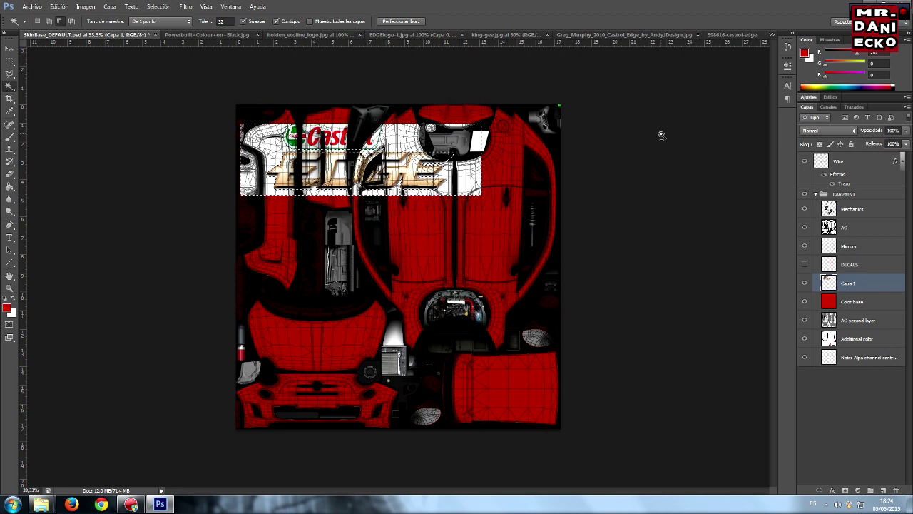
pyautogui.press('Delete')
pyautogui.hotkey('ctrl', 'd')
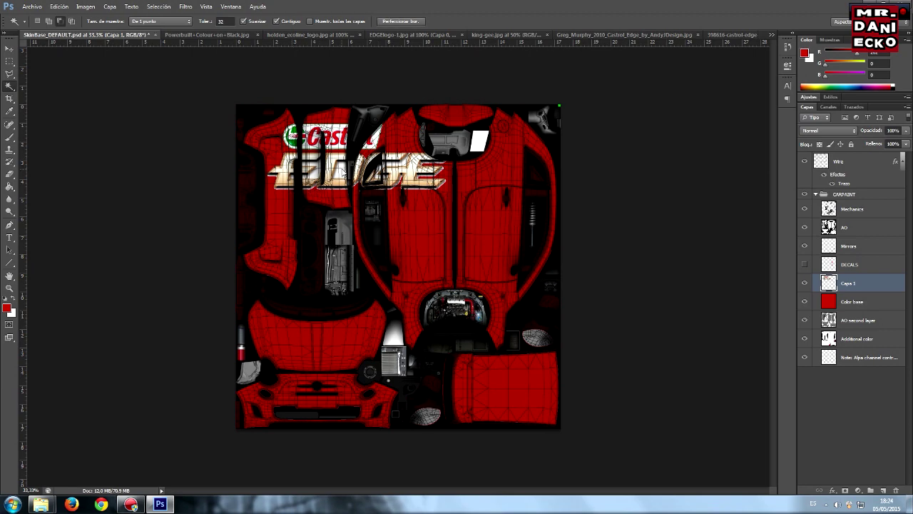
pyautogui.click(403, 163)
pyautogui.hotkey('ctrl', 'd')
pyautogui.click(321, 169)
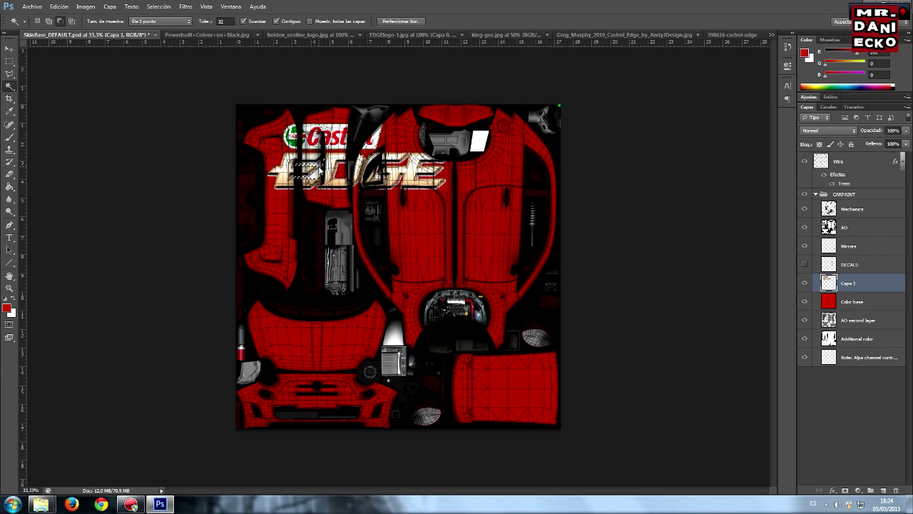
pyautogui.hotkey('ctrl', 'd')
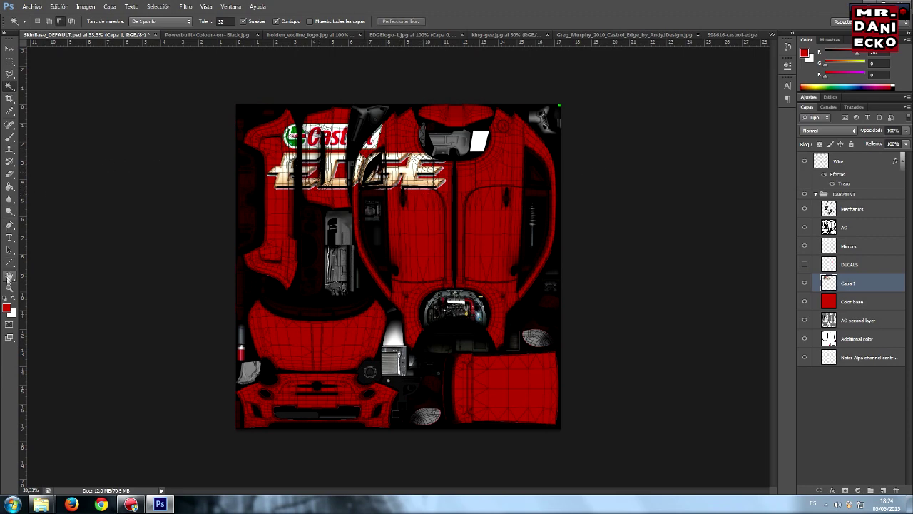
# Zoom in on the logo and Magic Wand-select the areas around the E, D, G and E letters.
pyautogui.click(9, 288)
pyautogui.click(412, 185)
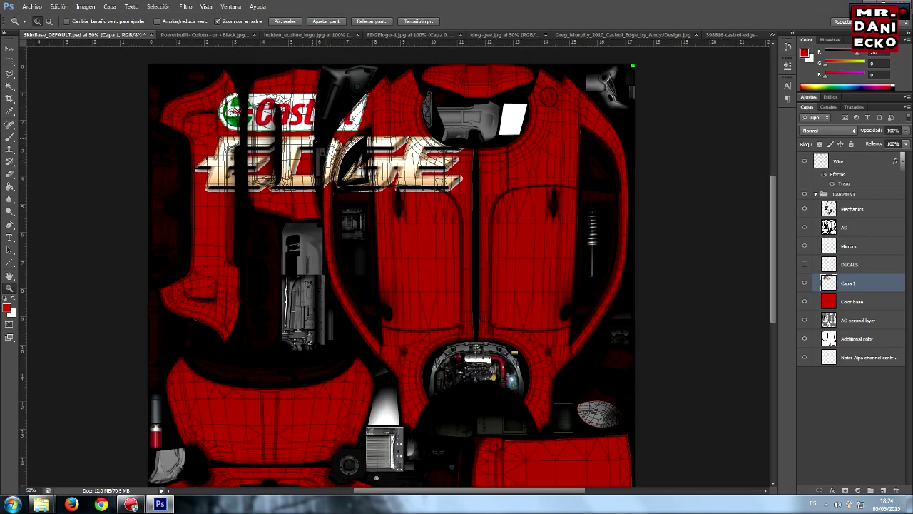
pyautogui.click(357, 214)
pyautogui.click(9, 86)
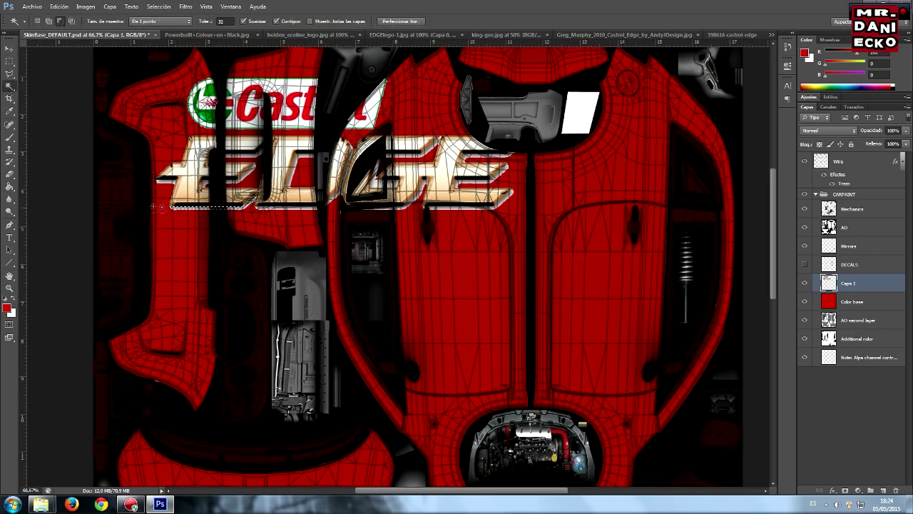
pyautogui.click(160, 181)
pyautogui.click(57, 170)
pyautogui.click(236, 177)
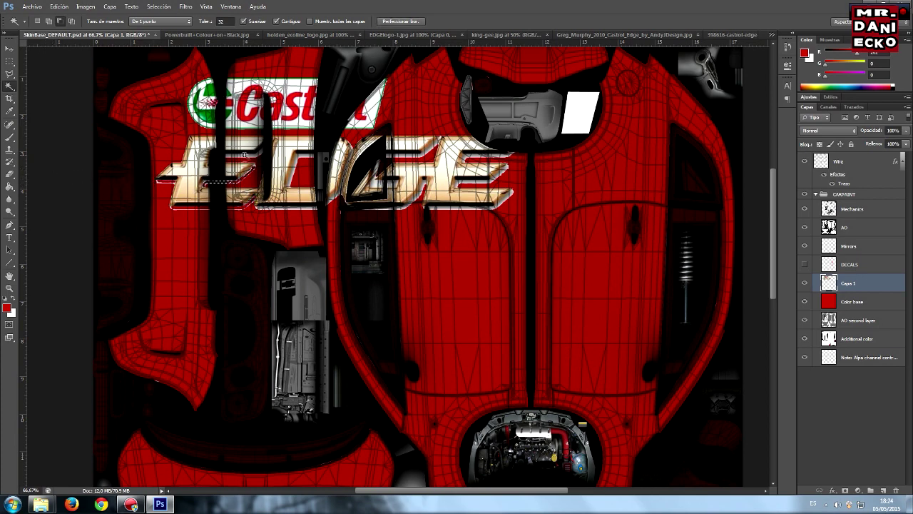
pyautogui.click(306, 164)
pyautogui.click(348, 165)
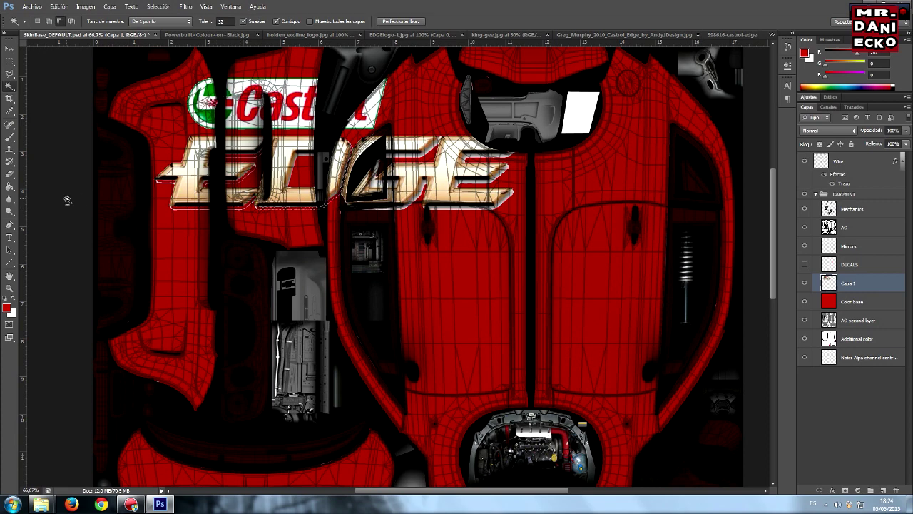
pyautogui.click(385, 184)
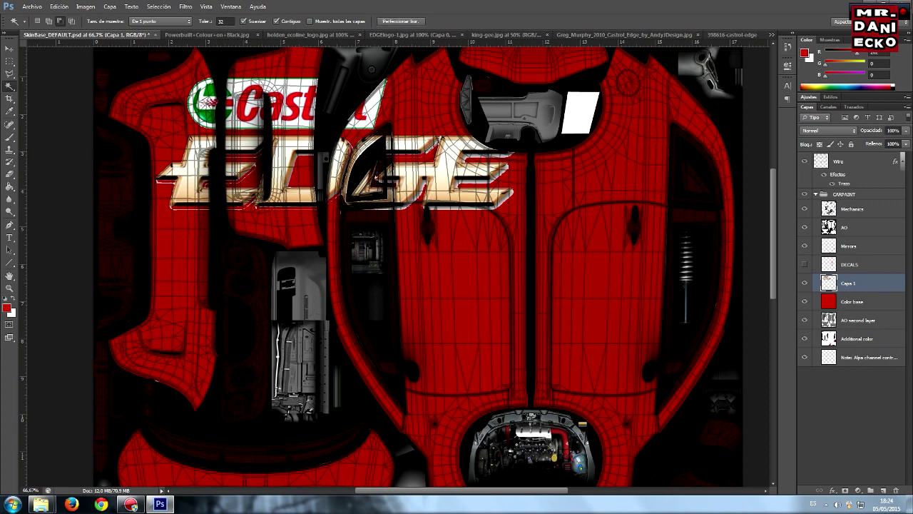
pyautogui.click(473, 184)
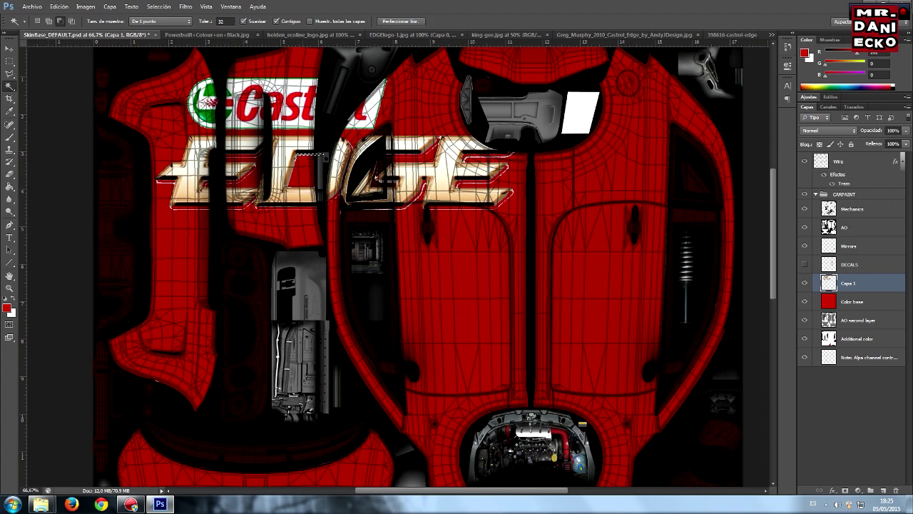
# Erase the thin line under EDGE, set the eraser to 12 px, and bring Capa 1 to the top of CARPAINT.
pyautogui.press('e')
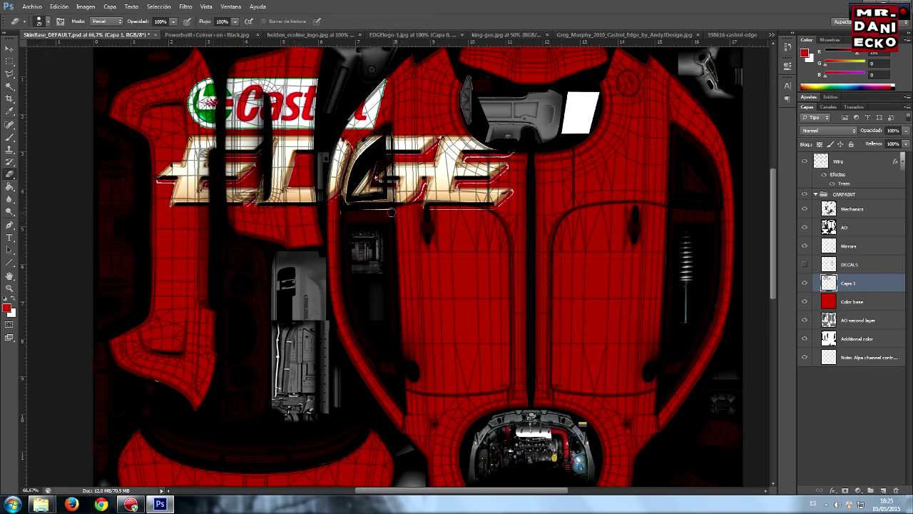
pyautogui.moveTo(427, 210); pyautogui.dragTo(499, 209)
pyautogui.click(47, 22)
pyautogui.moveTo(57, 47); pyautogui.dragTo(43, 47)
pyautogui.press('Return')
pyautogui.hotkey('ctrl', 'shift', ']')
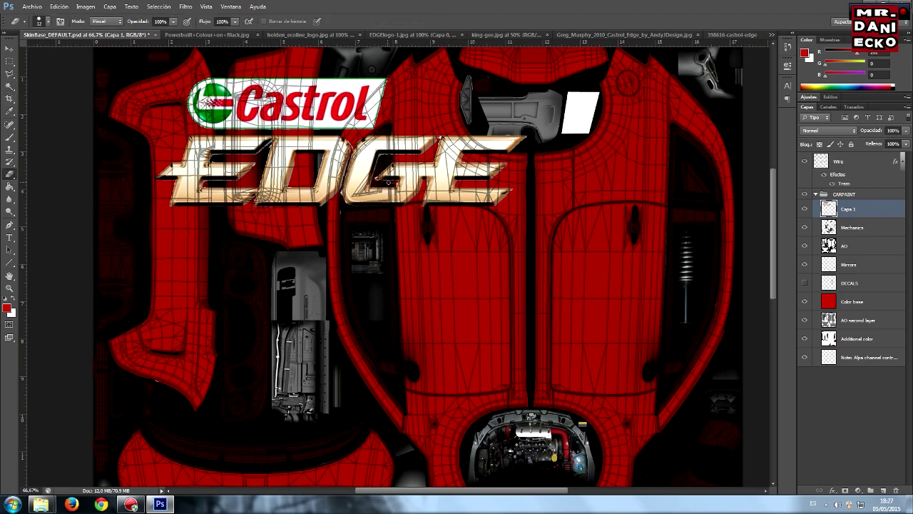
# Deselect and erase the Castrol logo above EDGE with a 62 px eraser.
pyautogui.press('w')
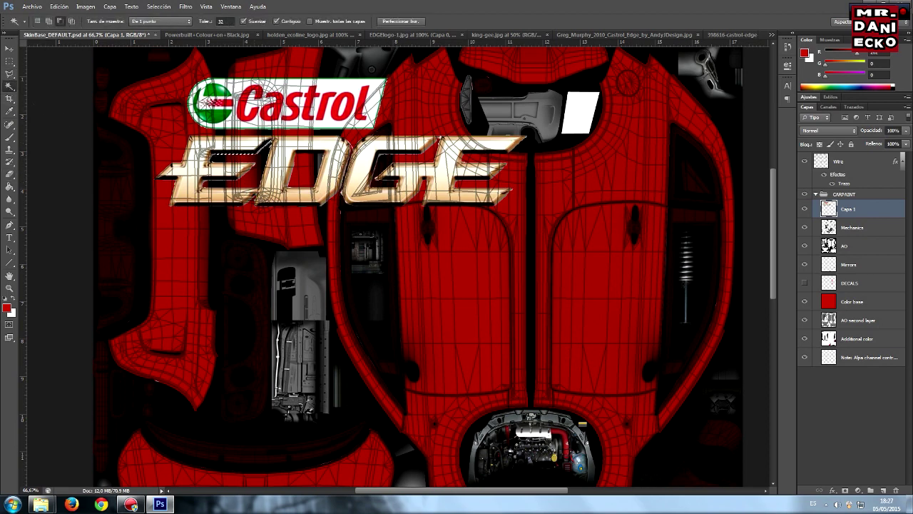
pyautogui.hotkey('ctrl', 'd')
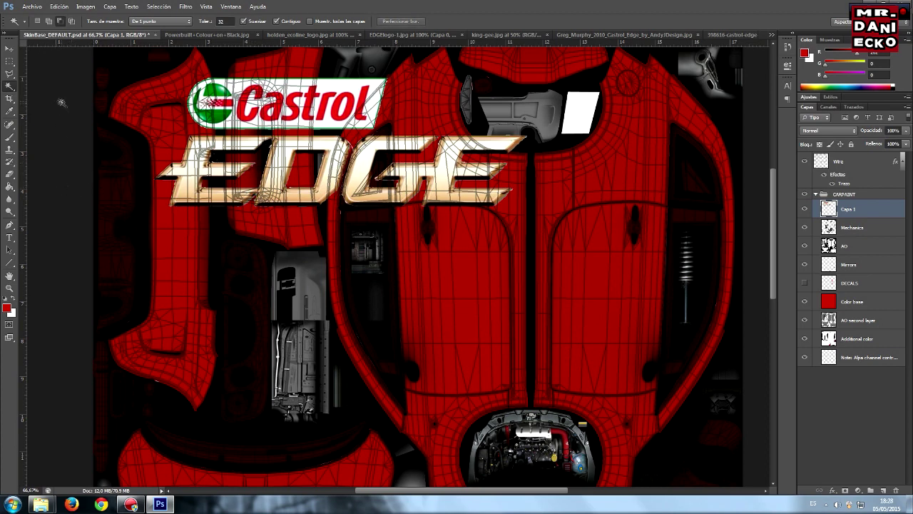
pyautogui.click(10, 174)
pyautogui.click(48, 22)
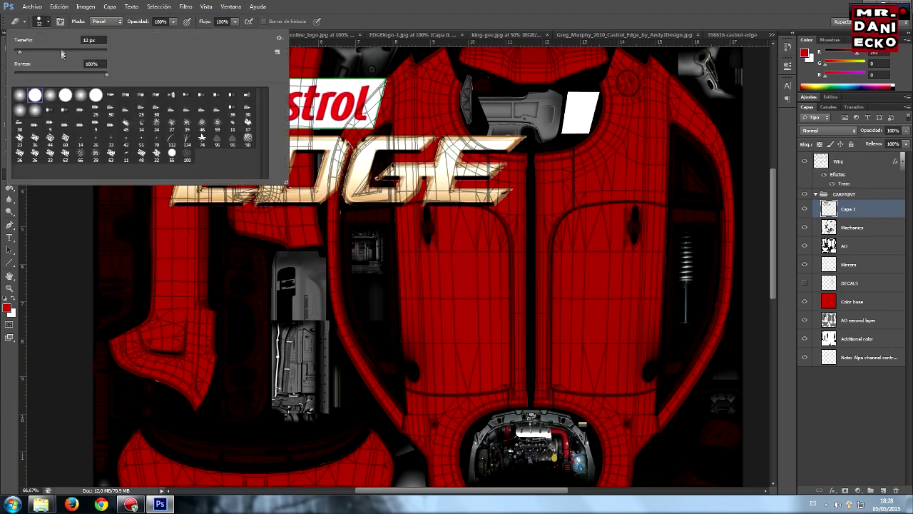
pyautogui.moveTo(20, 51); pyautogui.dragTo(45, 51)
pyautogui.click(352, 100)
pyautogui.moveTo(364, 87)
pyautogui.mouseDown()
pyautogui.moveTo(214, 89)
pyautogui.moveTo(271, 104)
pyautogui.moveTo(396, 107)
pyautogui.moveTo(192, 113)
pyautogui.moveTo(378, 118)
pyautogui.moveTo(274, 123)
pyautogui.mouseUp()
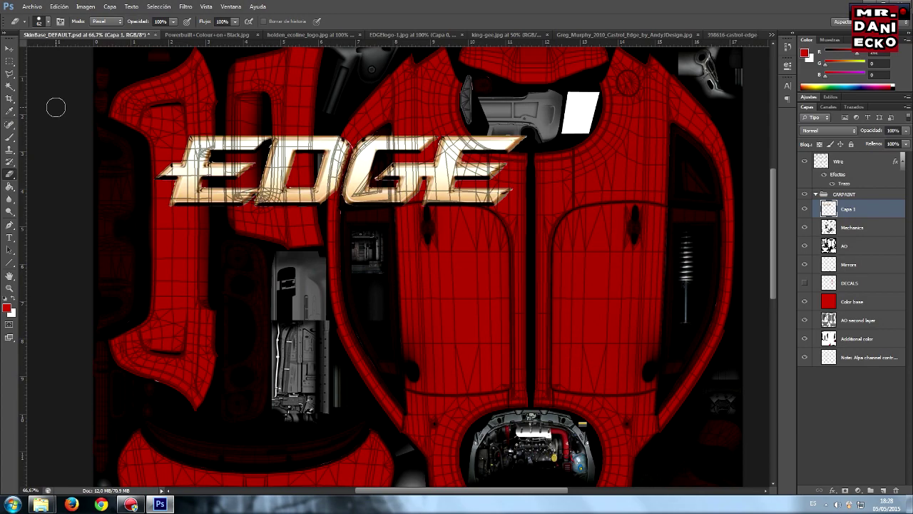
# Free Transform the EDGE lettering, rotating it about -104° and shrinking it to about 73%.
pyautogui.click(9, 49)
pyautogui.click(59, 6)
pyautogui.click(79, 178)
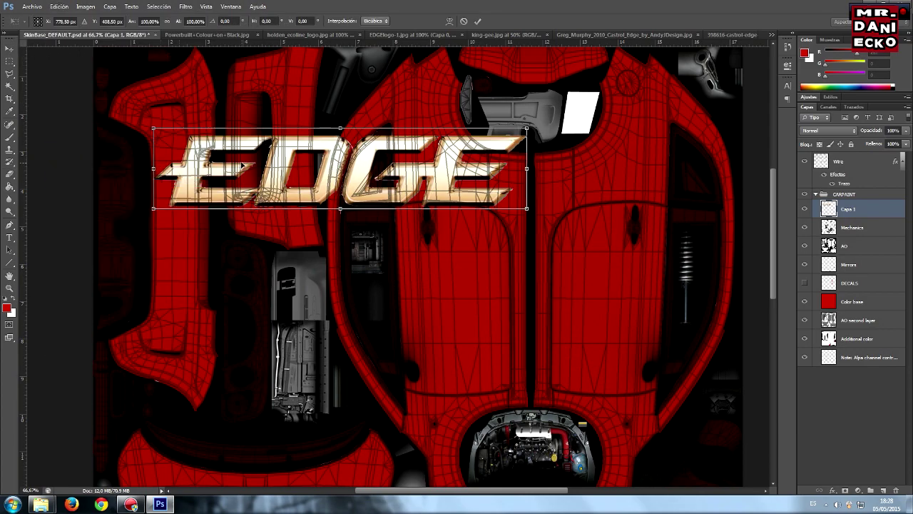
pyautogui.moveTo(540, 127)
pyautogui.mouseDown()
pyautogui.moveTo(308, 129)
pyautogui.moveTo(302, 147)
pyautogui.mouseUp()
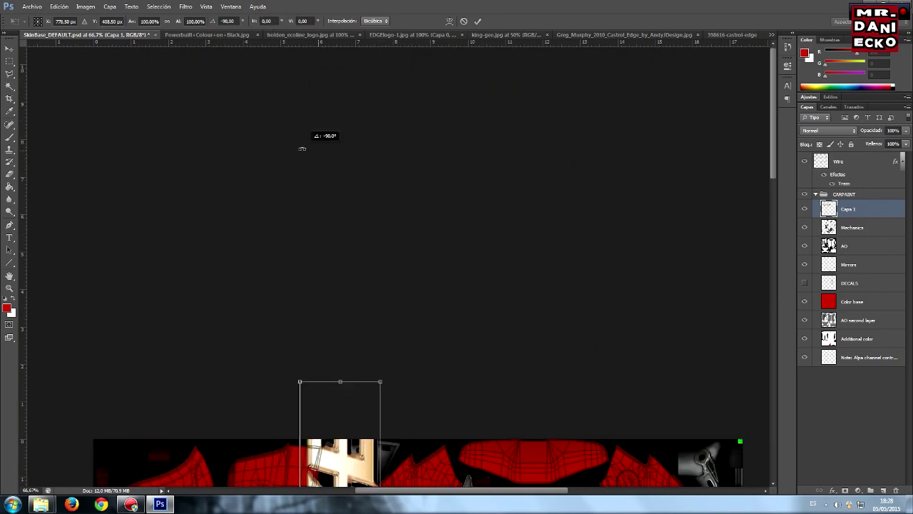
pyautogui.scroll(-2, 418, 232)
pyautogui.scroll(-3, 428, 235)
pyautogui.scroll(-3, 431, 236)
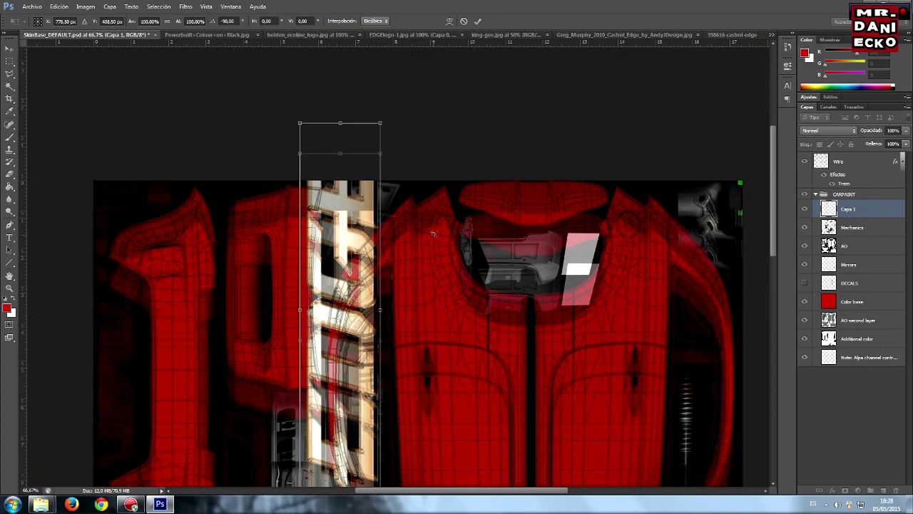
pyautogui.scroll(-2, 414, 286)
pyautogui.scroll(-1, 385, 394)
pyautogui.moveTo(382, 413); pyautogui.dragTo(358, 311)
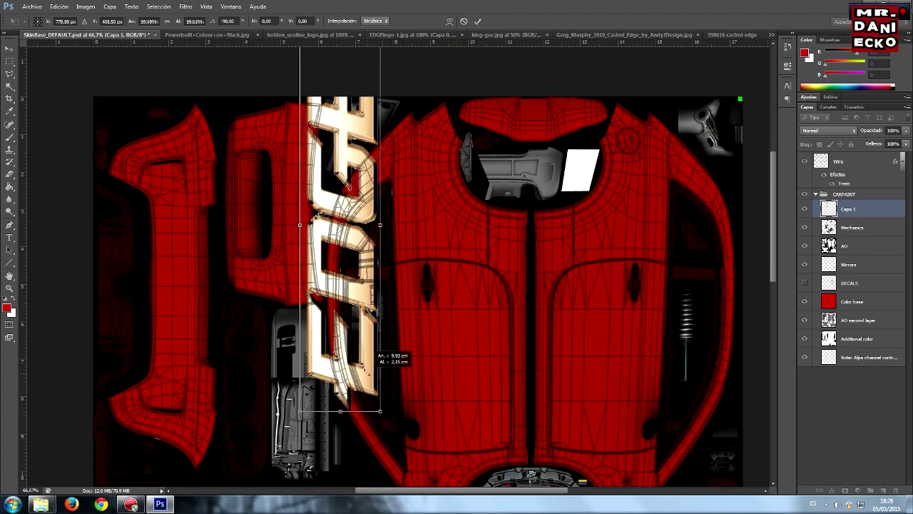
# Place the lettering on the central red panel at about 62% with a slight tilt, and apply it.
pyautogui.moveTo(331, 261); pyautogui.dragTo(508, 349)
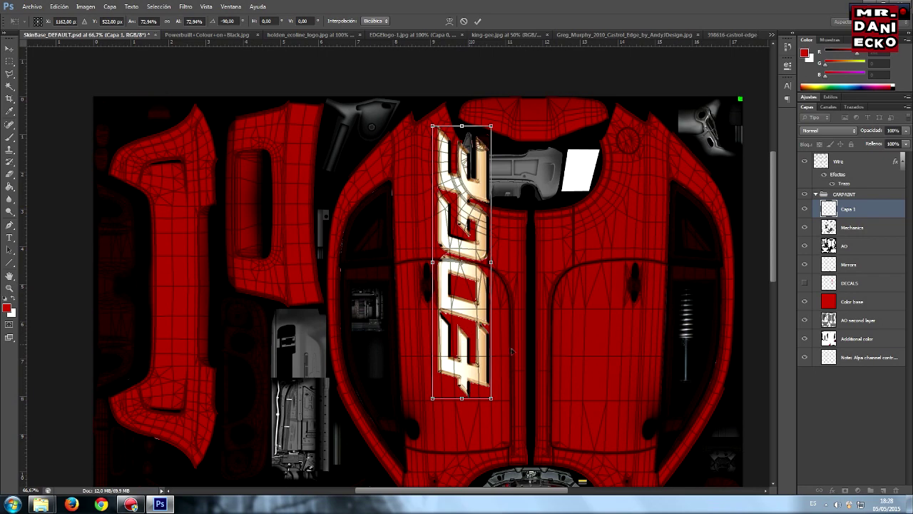
pyautogui.moveTo(493, 400)
pyautogui.mouseDown()
pyautogui.moveTo(513, 346)
pyautogui.moveTo(548, 315)
pyautogui.mouseUp()
pyautogui.moveTo(475, 316); pyautogui.dragTo(477, 321)
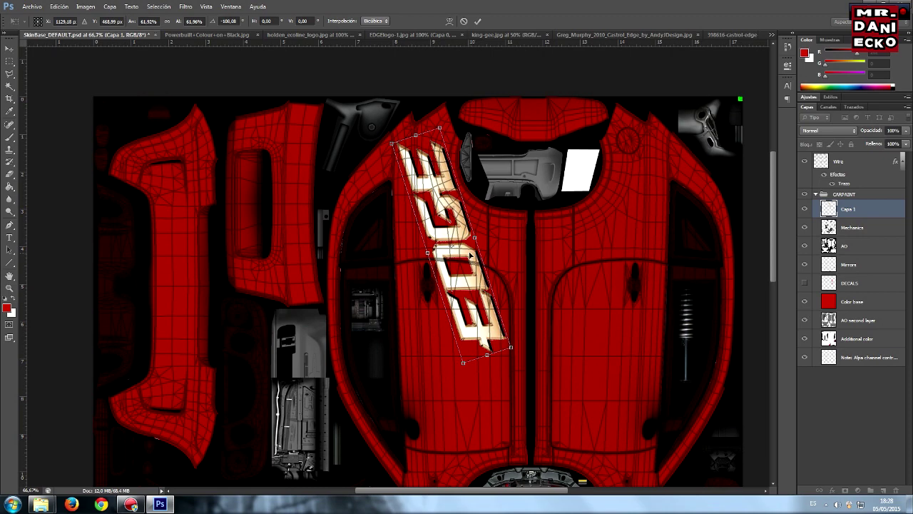
pyautogui.moveTo(457, 109); pyautogui.dragTo(473, 104)
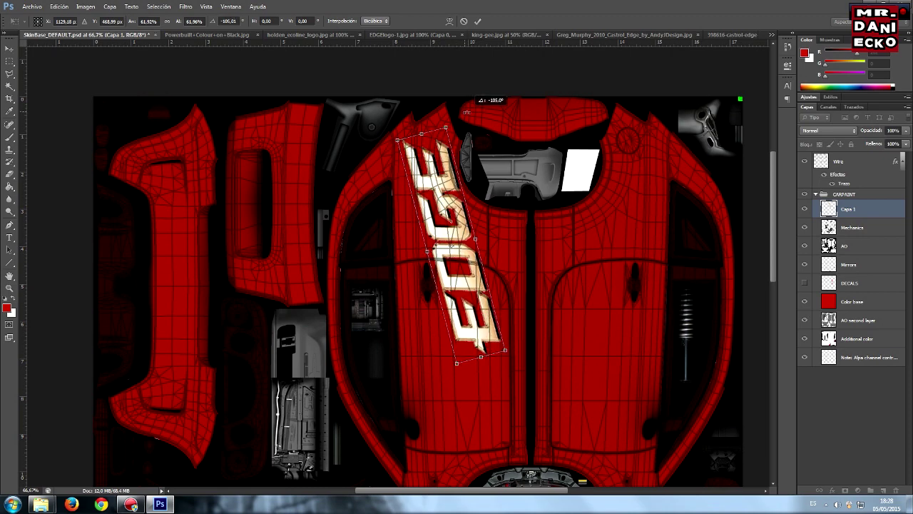
pyautogui.moveTo(436, 228); pyautogui.dragTo(435, 230)
pyautogui.click(478, 21)
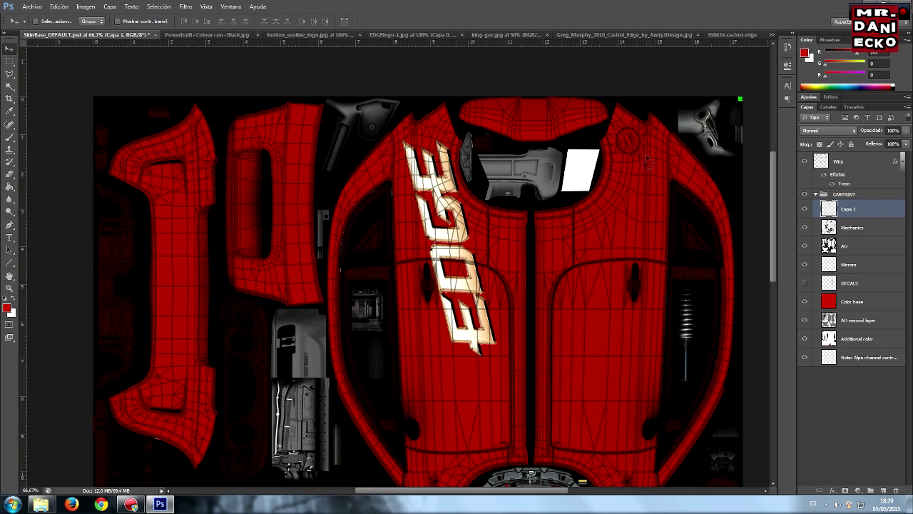
pyautogui.doubleClick(849, 209)
pyautogui.write('edge')
# Rename the layer to edge and duplicate it as edge copia.
pyautogui.press('Return')
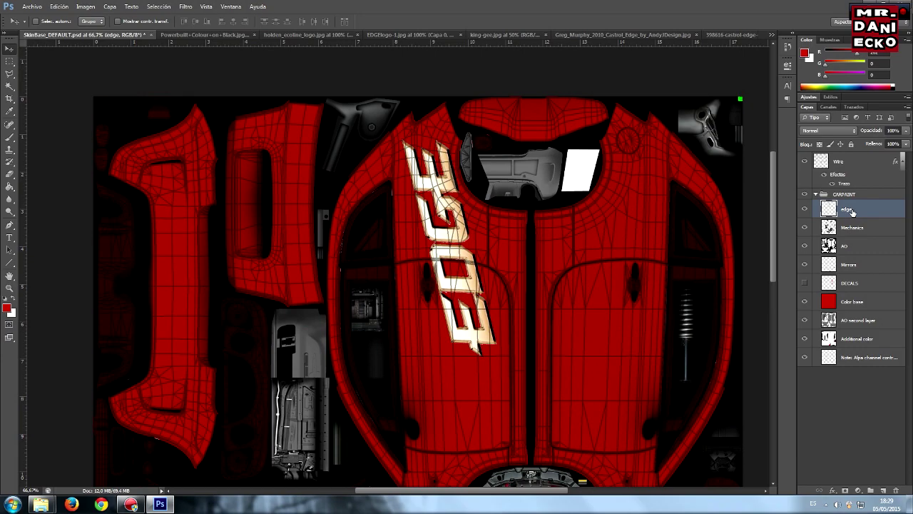
pyautogui.rightClick(852, 212)
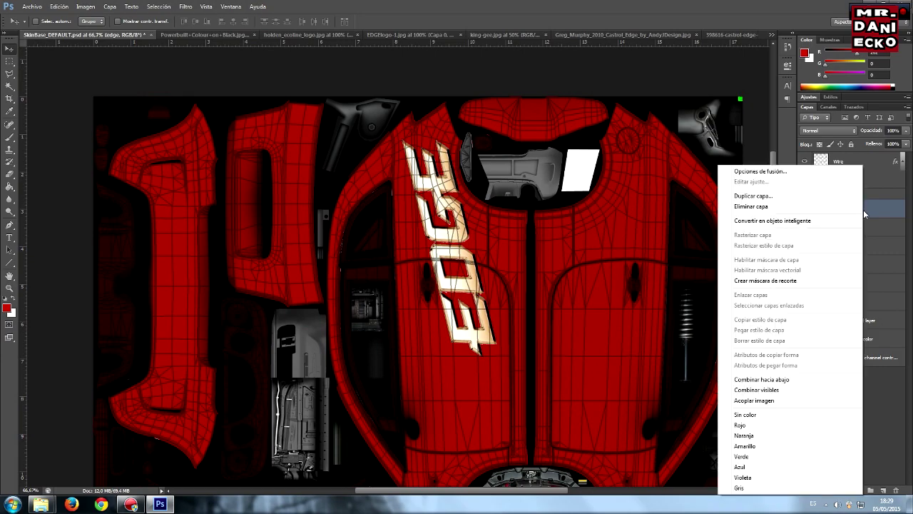
pyautogui.click(753, 195)
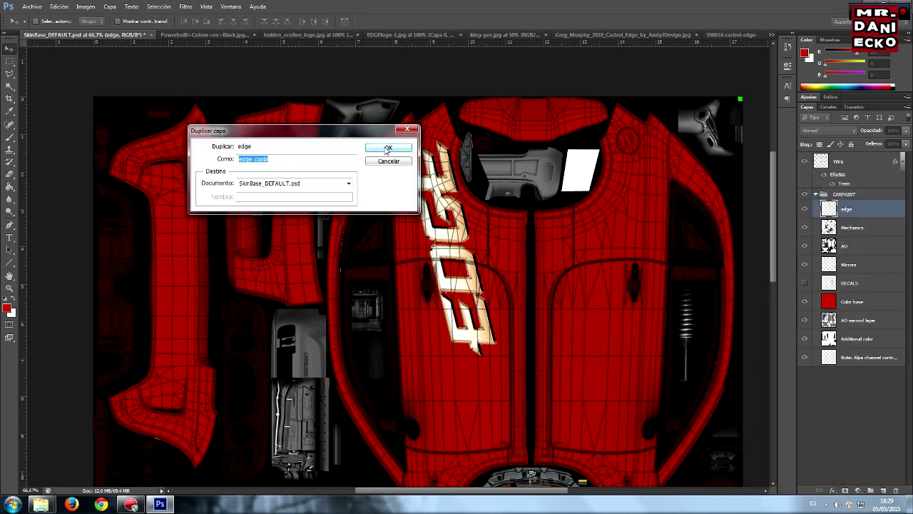
pyautogui.click(385, 150)
# Rotate the EDGE copy to about -150° and place it on the right body panel.
pyautogui.click(58, 6)
pyautogui.click(102, 182)
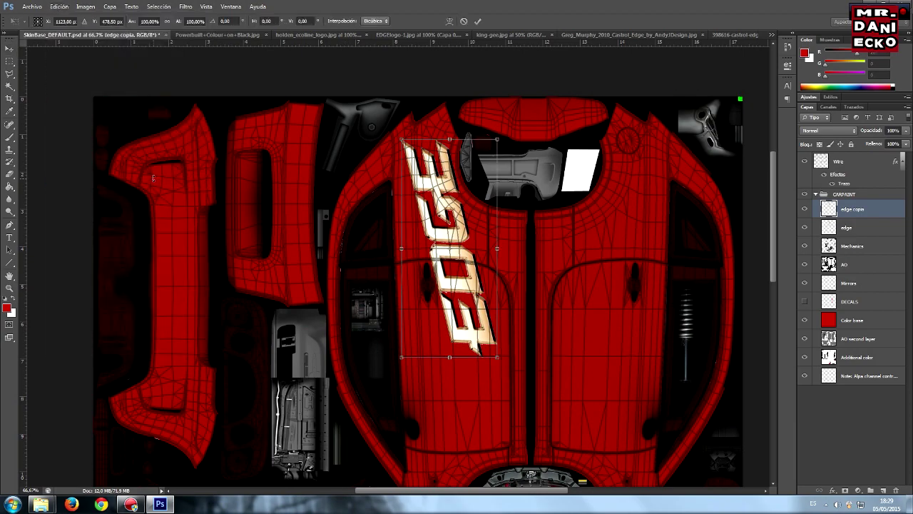
pyautogui.moveTo(513, 130); pyautogui.dragTo(417, 358)
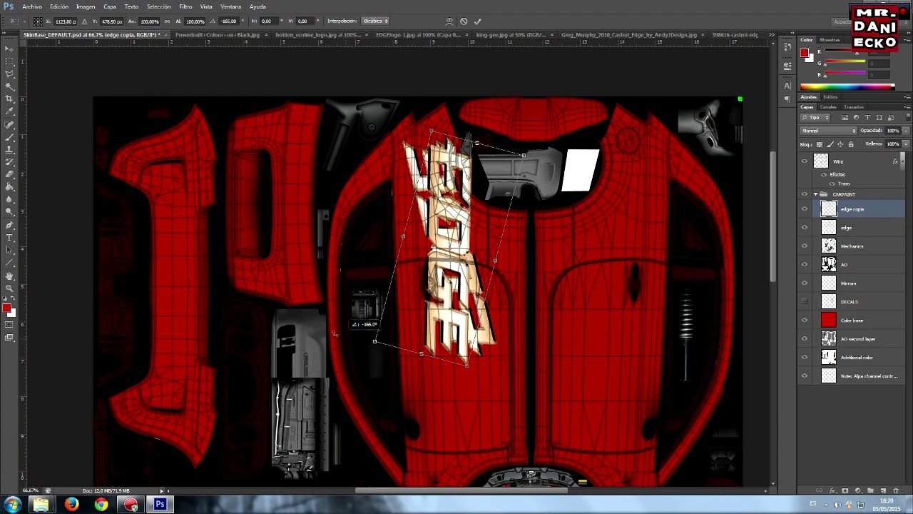
pyautogui.moveTo(417, 358); pyautogui.dragTo(357, 317)
pyautogui.moveTo(489, 224); pyautogui.dragTo(651, 224)
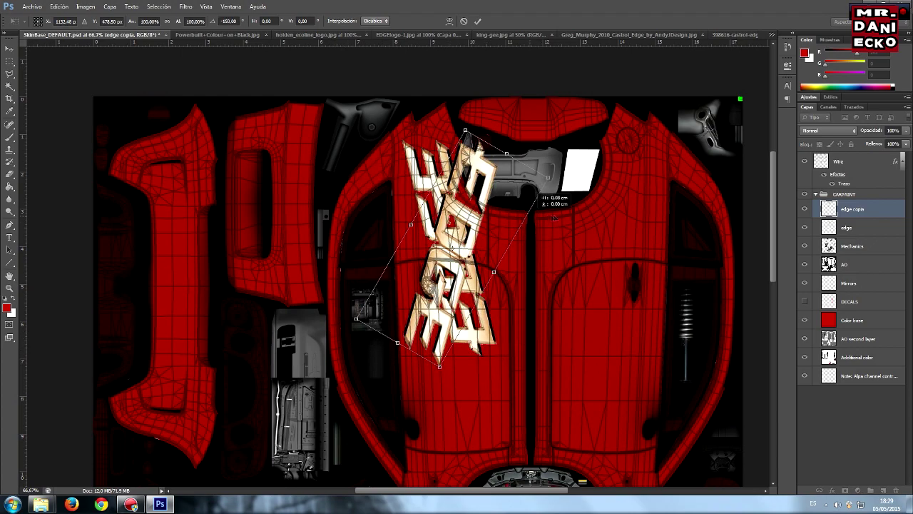
pyautogui.moveTo(650, 229); pyautogui.dragTo(652, 224)
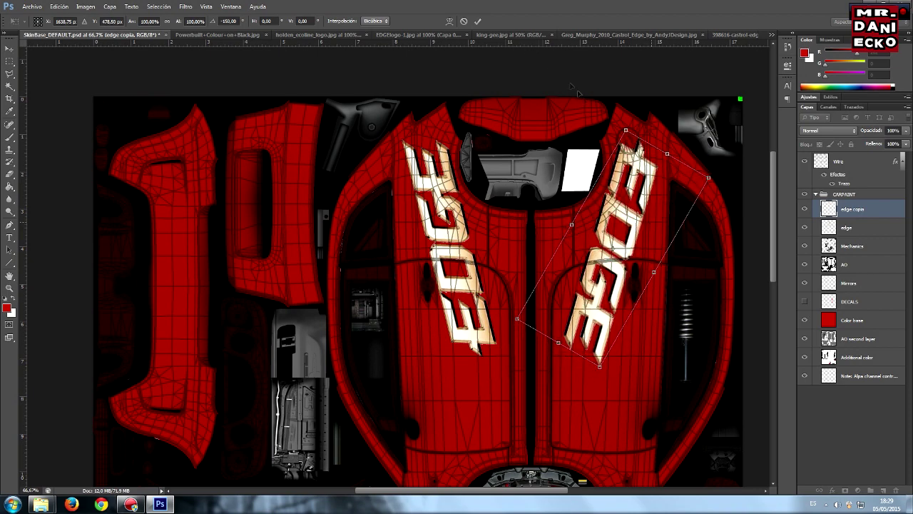
pyautogui.click(478, 21)
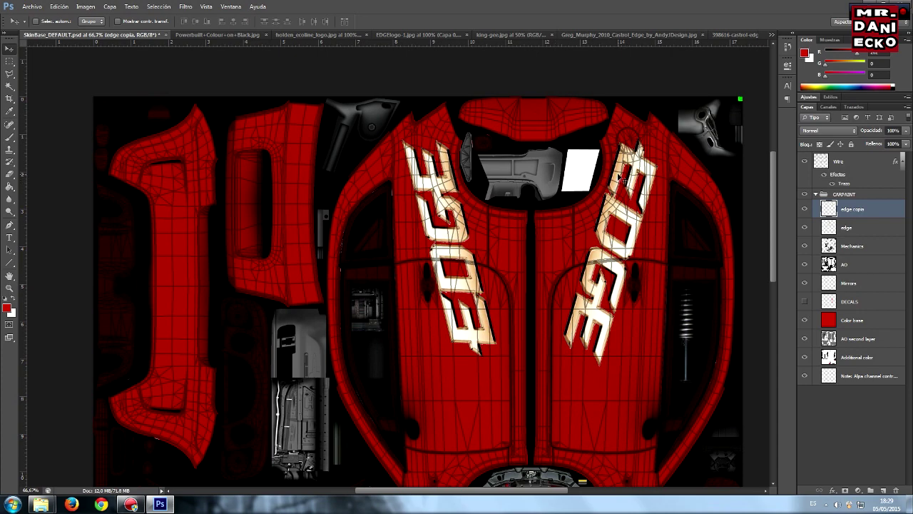
# Fine-tune the right EDGE decal's position and tilt it by about -2.6°.
pyautogui.moveTo(620, 178); pyautogui.dragTo(618, 173)
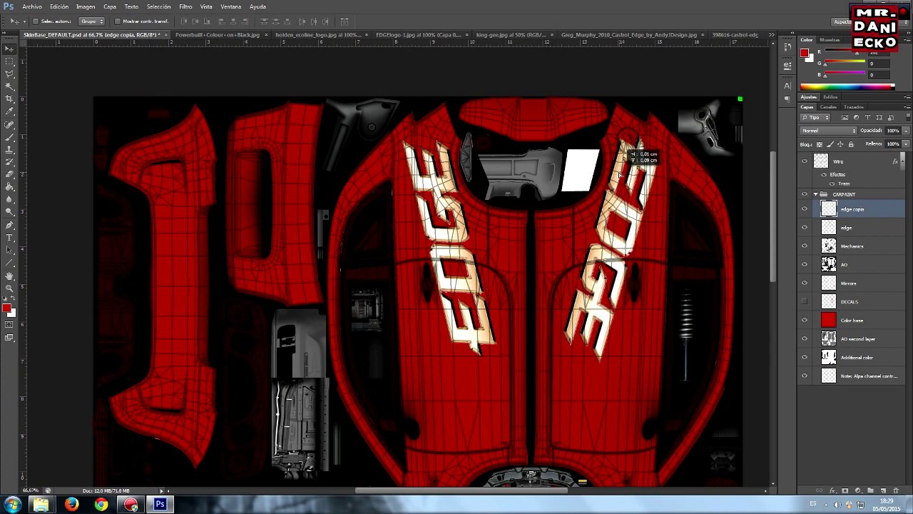
pyautogui.moveTo(618, 173); pyautogui.dragTo(620, 177)
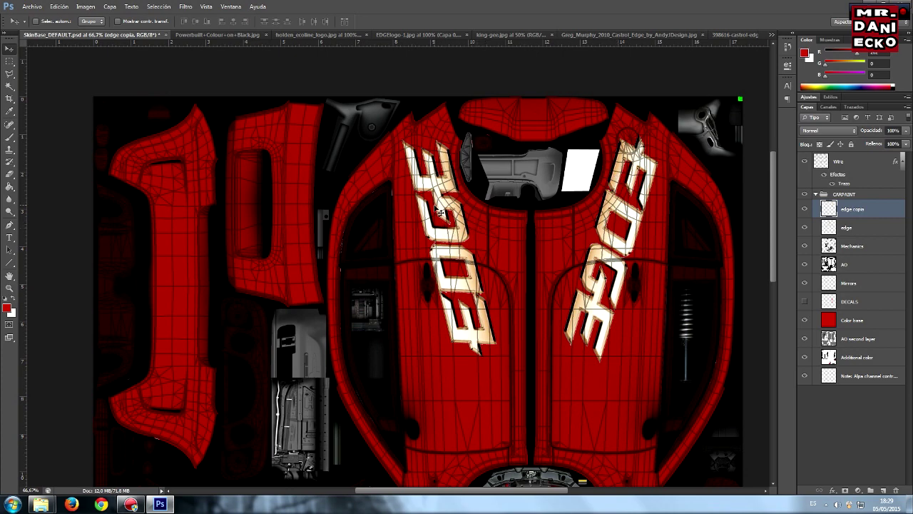
pyautogui.click(60, 7)
pyautogui.click(107, 183)
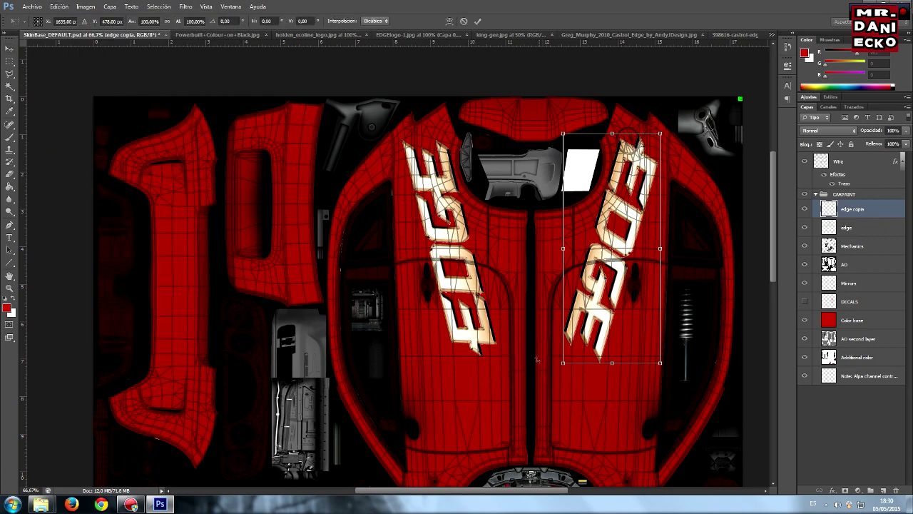
pyautogui.moveTo(543, 365); pyautogui.dragTo(549, 359)
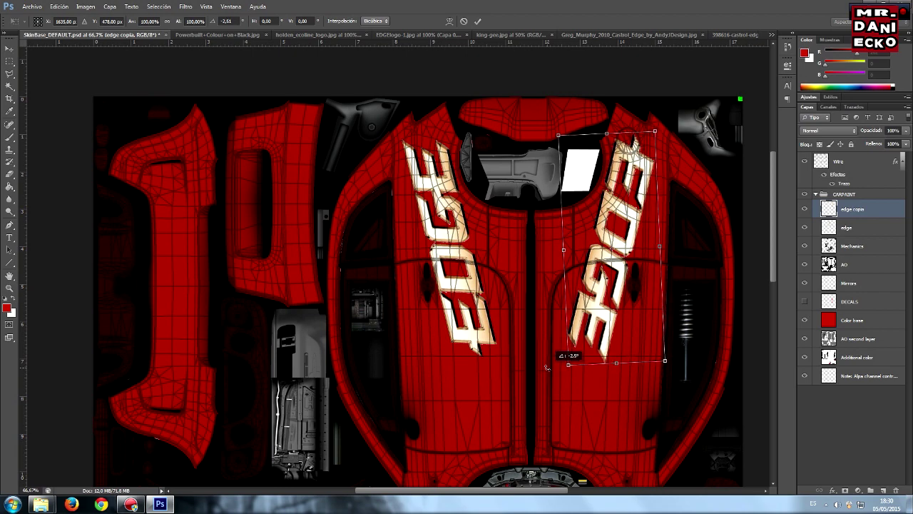
pyautogui.click(477, 21)
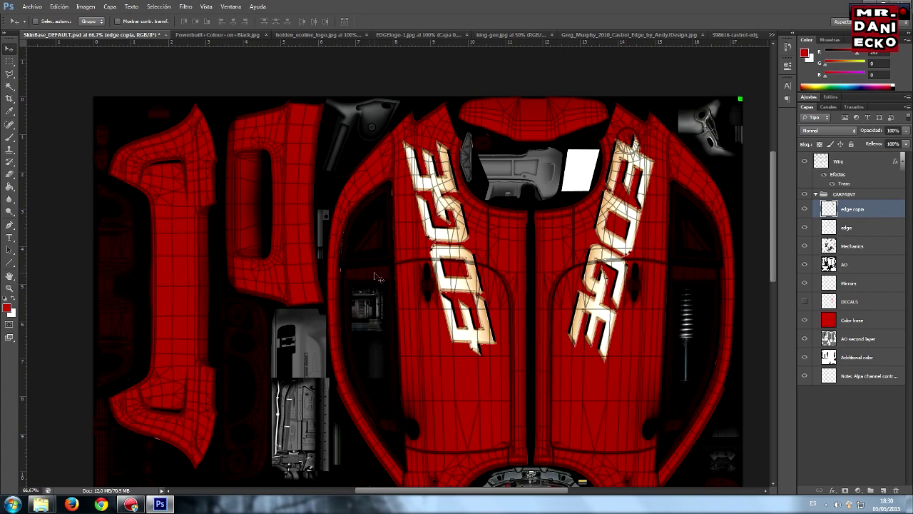
# Close EDGElogo-1.jpg without saving its changes.
pyautogui.click(399, 35)
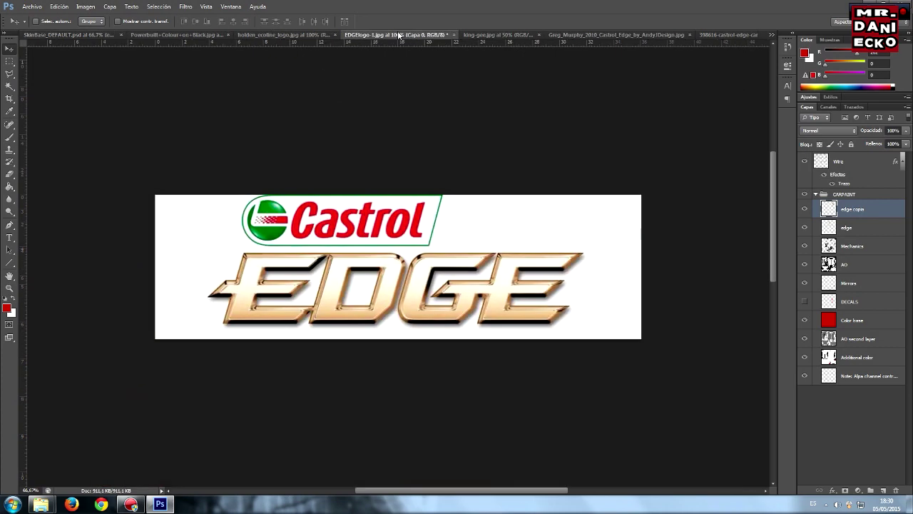
pyautogui.click(454, 35)
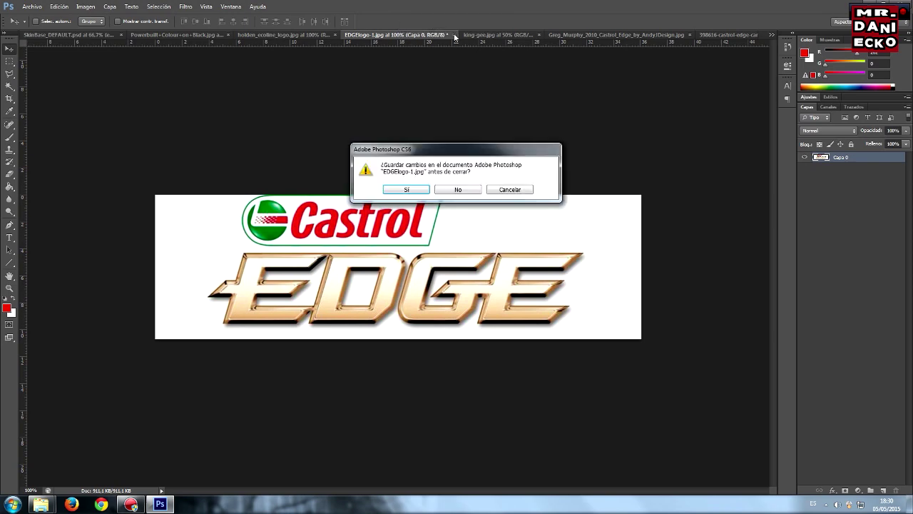
pyautogui.click(463, 190)
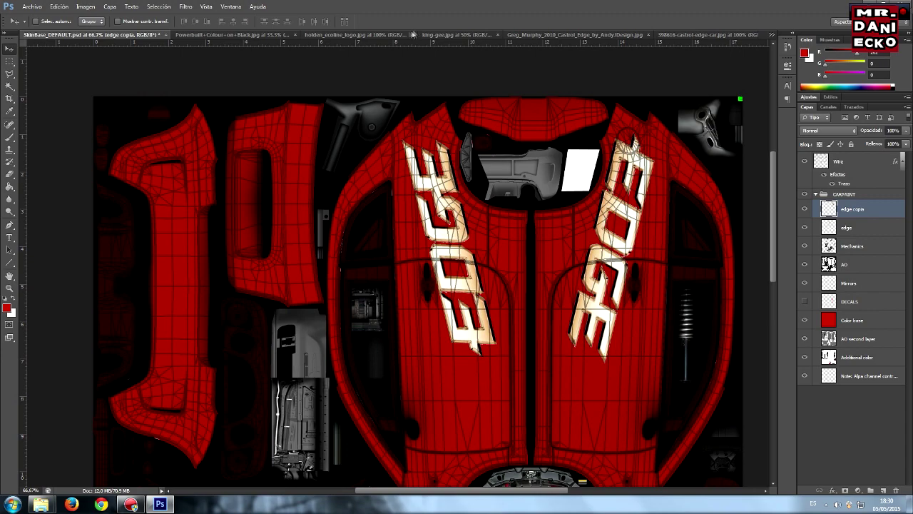
# Look over the Castrol Edge car reference images, including the side-view livery.
pyautogui.scroll(-1, 452, 111)
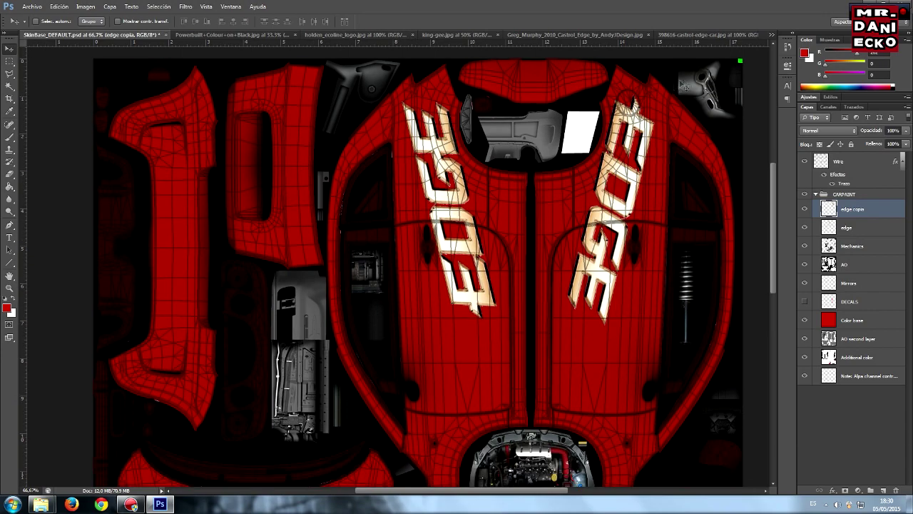
pyautogui.click(678, 35)
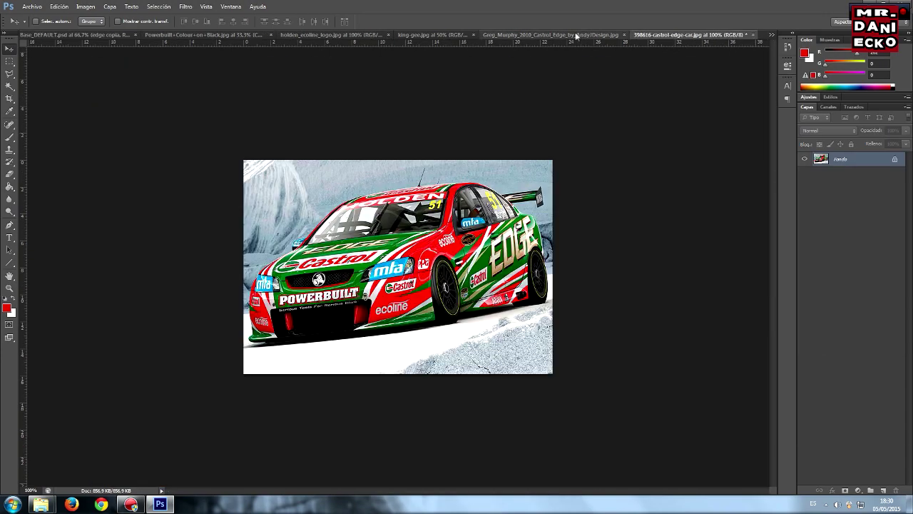
pyautogui.click(550, 35)
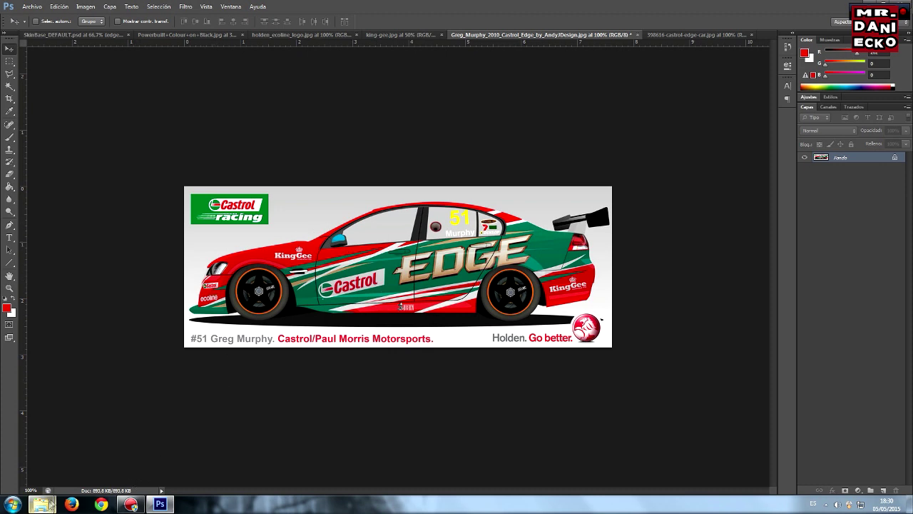
# Open the fotos para skins folder and drag the Castrol logo toward Photoshop.
pyautogui.click(160, 456)
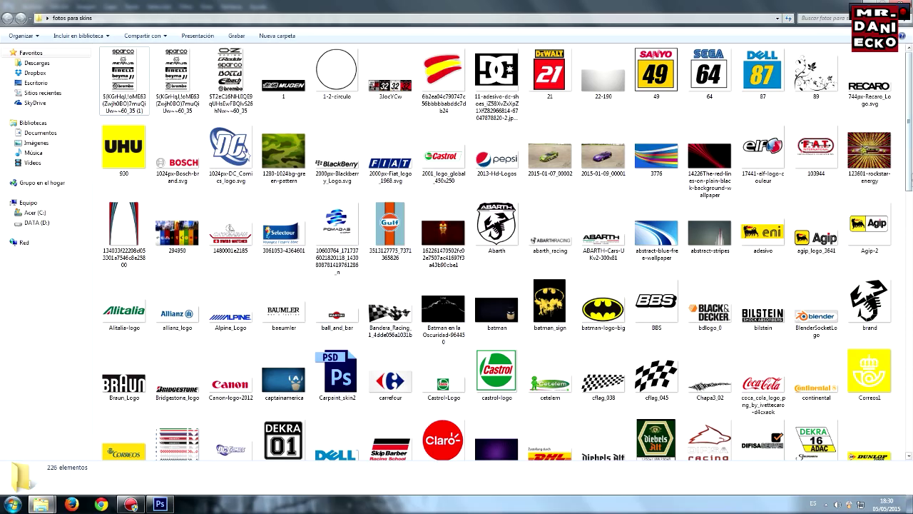
pyautogui.scroll(-2, 910, 153)
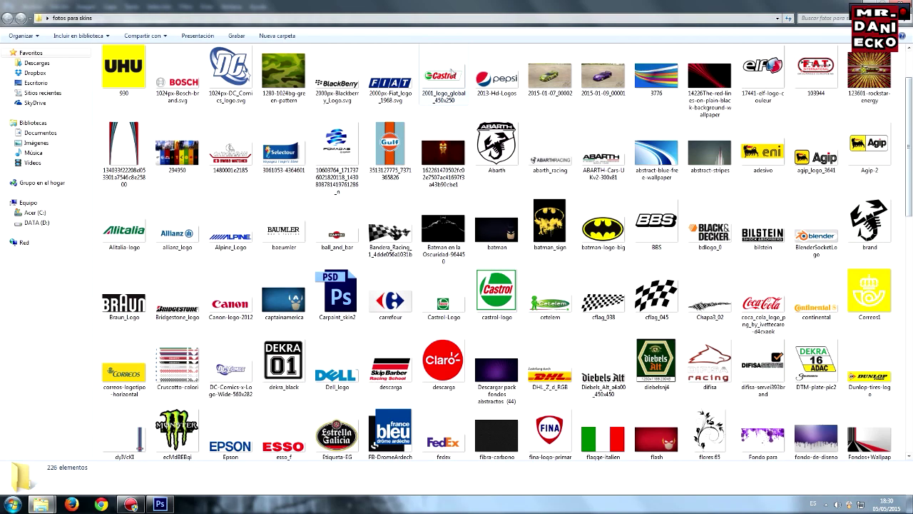
pyautogui.moveTo(443, 77); pyautogui.dragTo(264, 357)
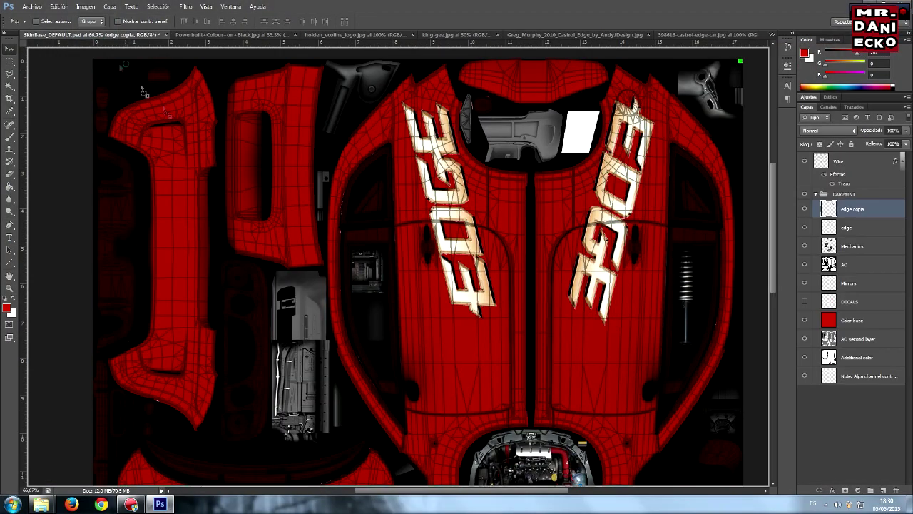
# Drop the Castrol logo onto the skin texture, shift it slightly right, and commit.
pyautogui.moveTo(264, 356); pyautogui.dragTo(442, 321)
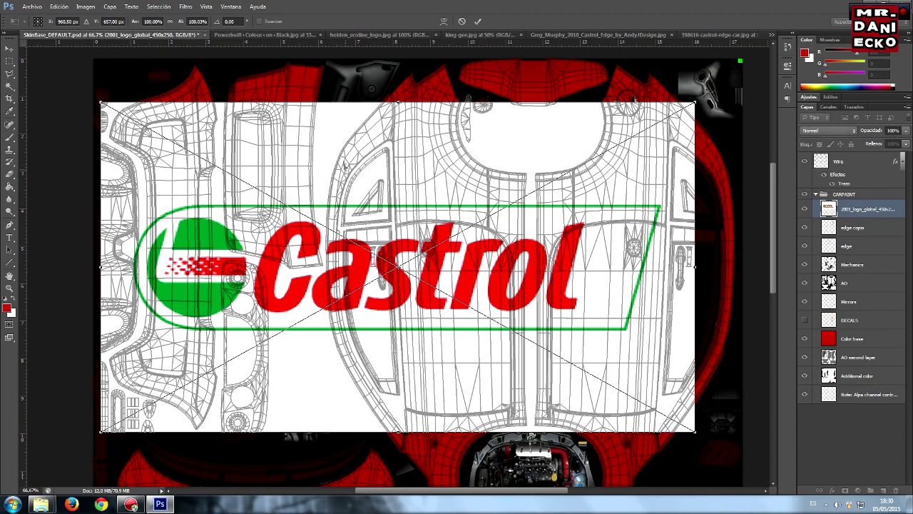
pyautogui.moveTo(358, 158); pyautogui.dragTo(380, 164)
pyautogui.click(477, 21)
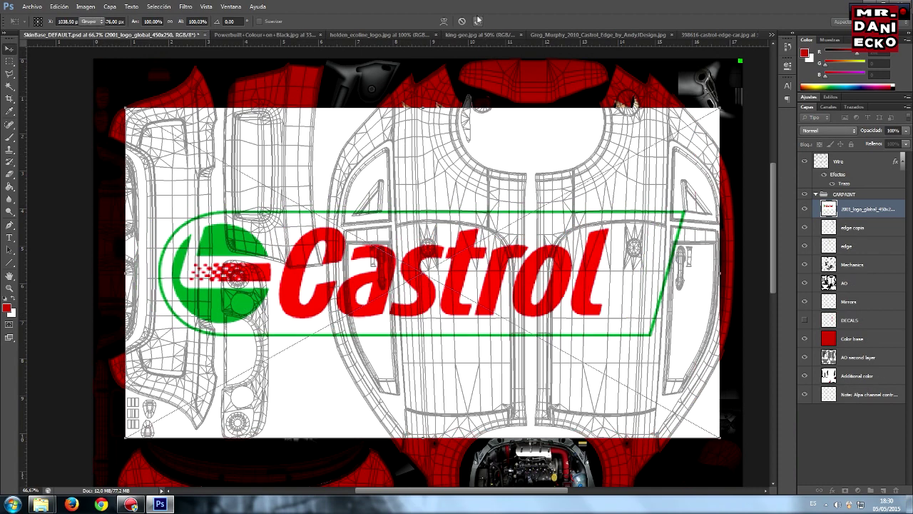
# Rasterize the Castrol logo layer and rename it 'castrol'.
pyautogui.rightClick(868, 207)
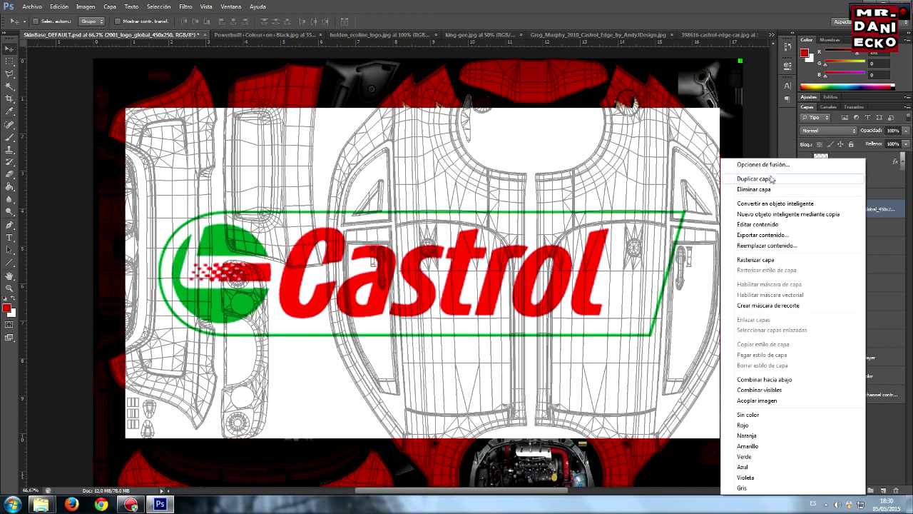
pyautogui.click(760, 259)
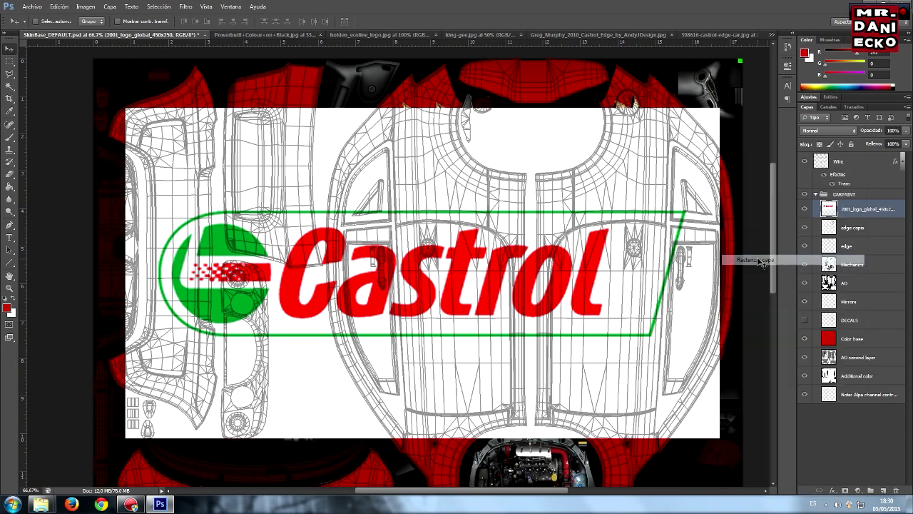
pyautogui.rightClick(885, 210)
pyautogui.press('Escape')
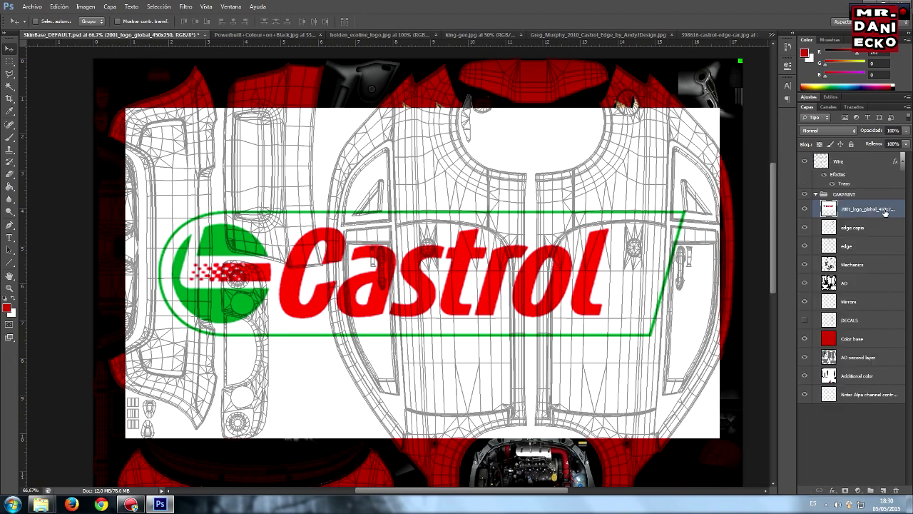
pyautogui.doubleClick(884, 210)
pyautogui.write('castro')
pyautogui.write('l')
pyautogui.press('Return')
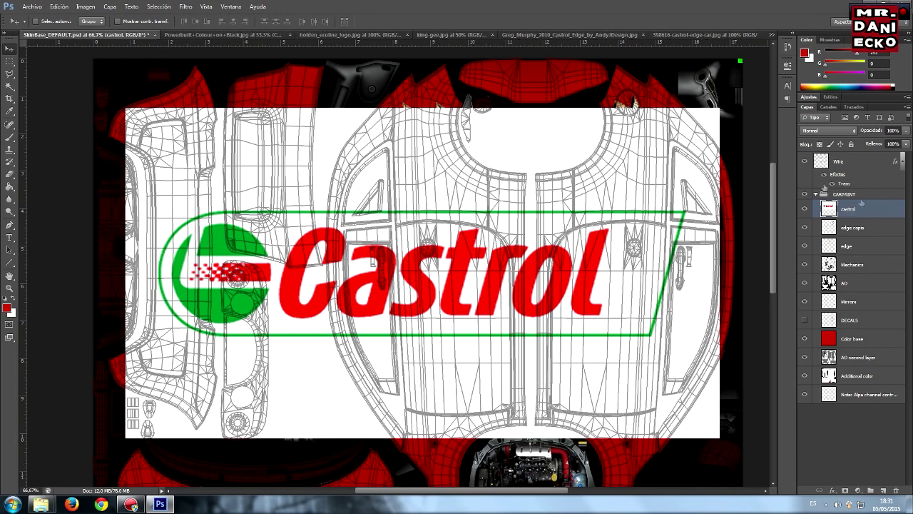
# Delete the white area around the Castrol badge using the Magic Wand.
pyautogui.click(10, 85)
pyautogui.click(128, 146)
pyautogui.press('Delete')
pyautogui.hotkey('ctrl', 'd')
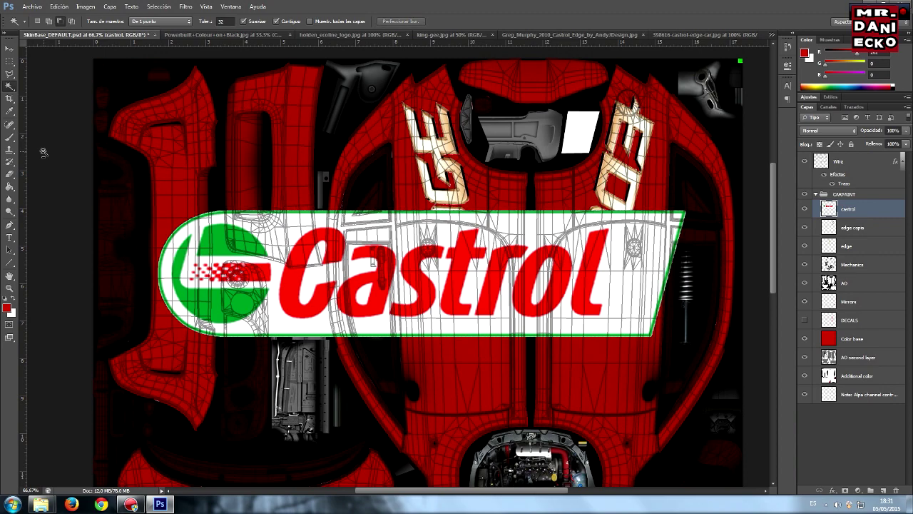
# Scale the Castrol logo to about 17% and rotate it about -104°, below the left EDGE lettering.
pyautogui.click(59, 7)
pyautogui.click(90, 183)
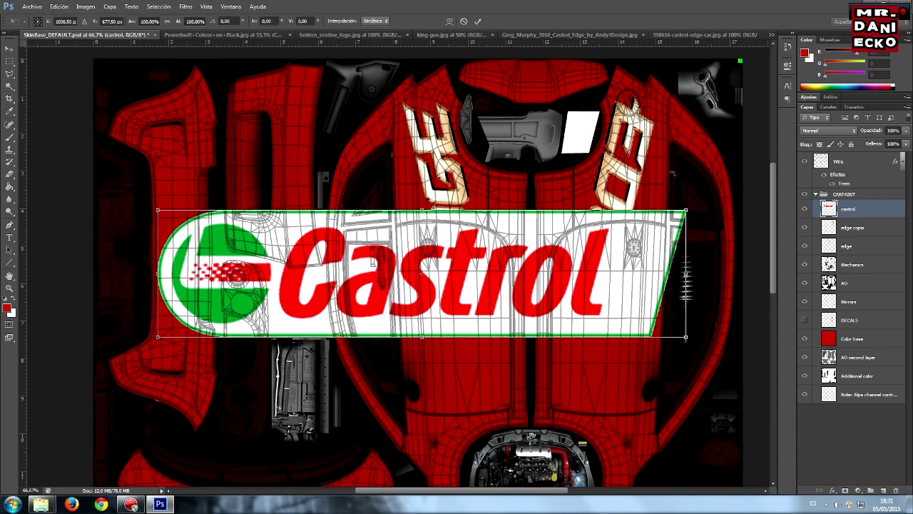
pyautogui.moveTo(687, 208); pyautogui.dragTo(306, 258)
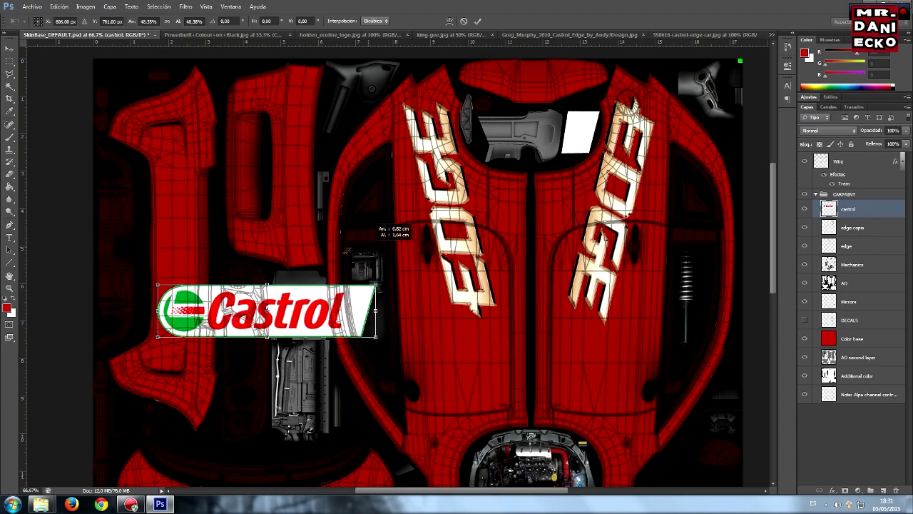
pyautogui.moveTo(306, 258); pyautogui.dragTo(294, 249)
pyautogui.moveTo(357, 254)
pyautogui.mouseDown()
pyautogui.moveTo(250, 152)
pyautogui.moveTo(152, 114)
pyautogui.mouseUp()
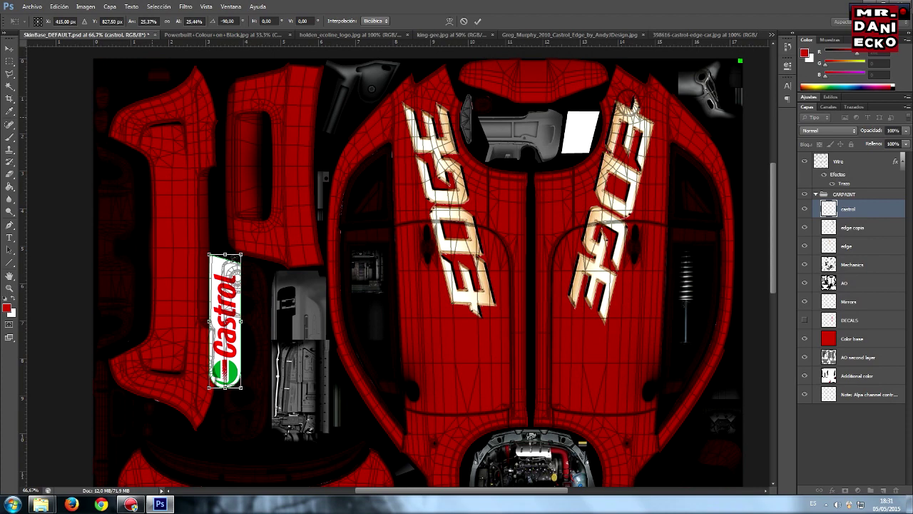
pyautogui.moveTo(227, 328); pyautogui.dragTo(478, 322)
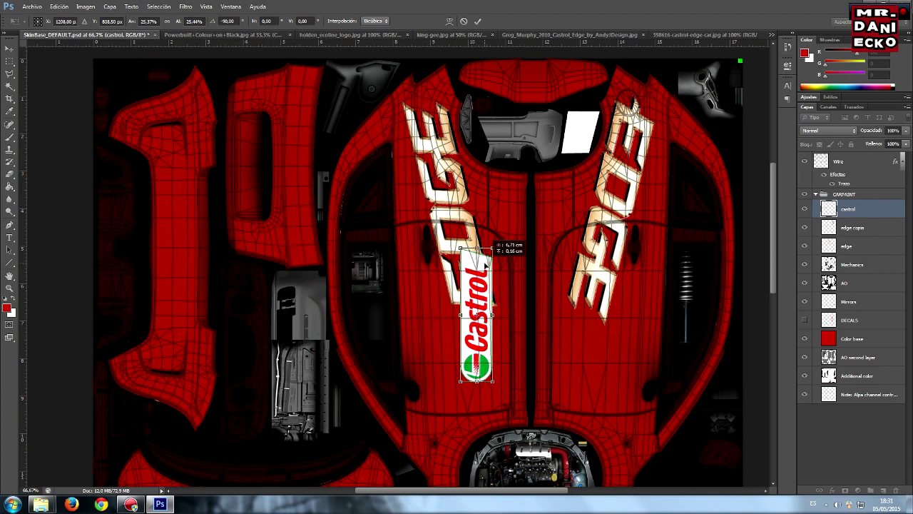
pyautogui.moveTo(492, 380); pyautogui.dragTo(482, 338)
pyautogui.moveTo(508, 248)
pyautogui.mouseDown()
pyautogui.moveTo(500, 214)
pyautogui.moveTo(506, 218)
pyautogui.mouseUp()
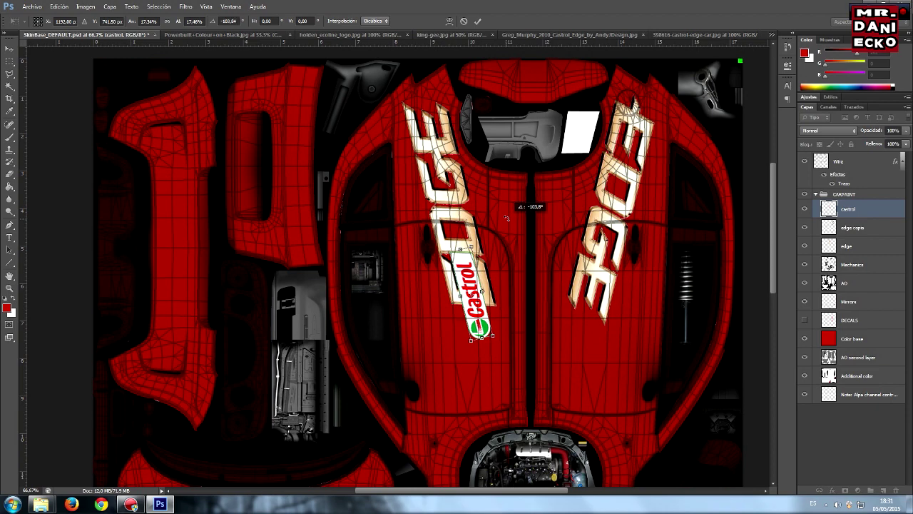
pyautogui.click(477, 20)
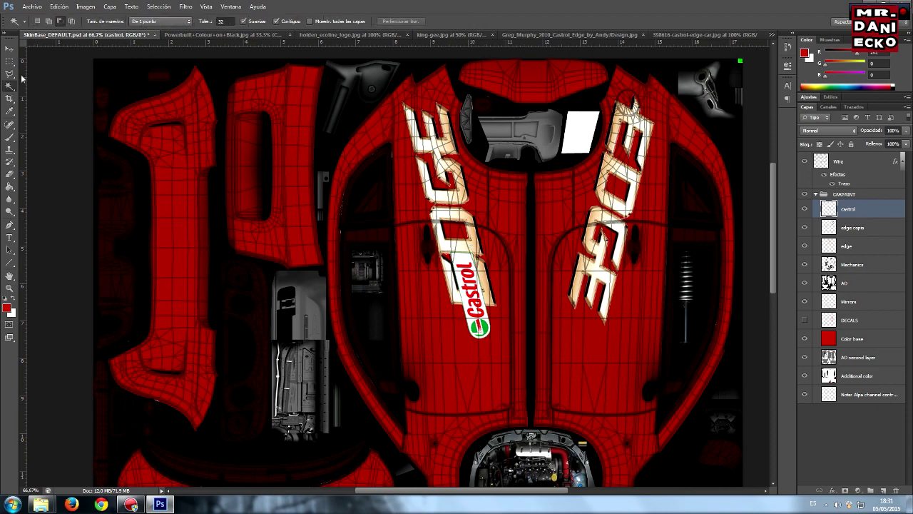
pyautogui.click(15, 50)
pyautogui.moveTo(477, 303)
pyautogui.mouseDown()
pyautogui.moveTo(485, 374)
pyautogui.moveTo(493, 359)
pyautogui.mouseUp()
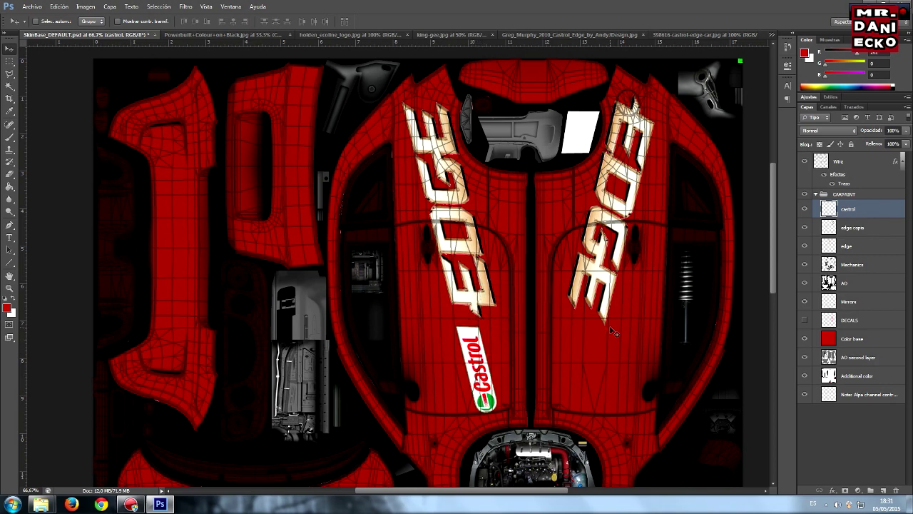
# Duplicate the castrol layer as 'castrol copia' and move it onto the right bonnet panel.
pyautogui.rightClick(866, 210)
pyautogui.click(849, 188)
pyautogui.click(374, 147)
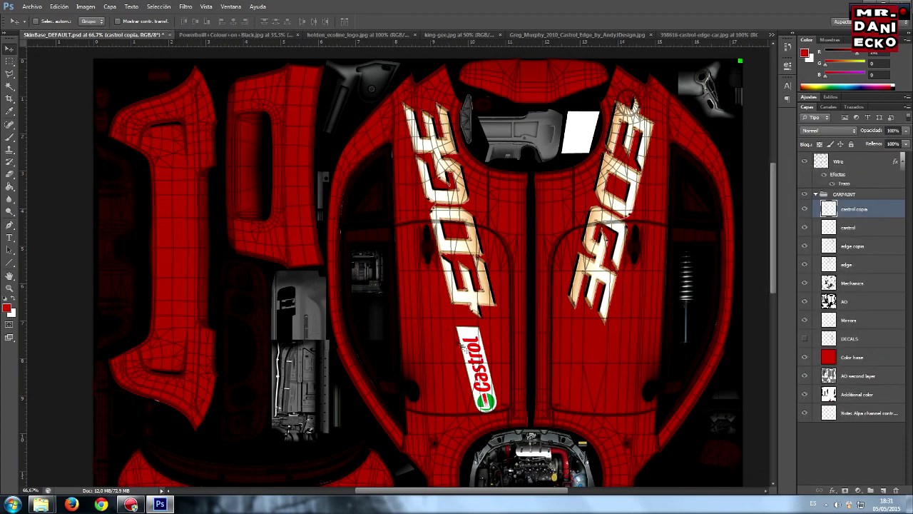
pyautogui.moveTo(463, 347); pyautogui.dragTo(579, 348)
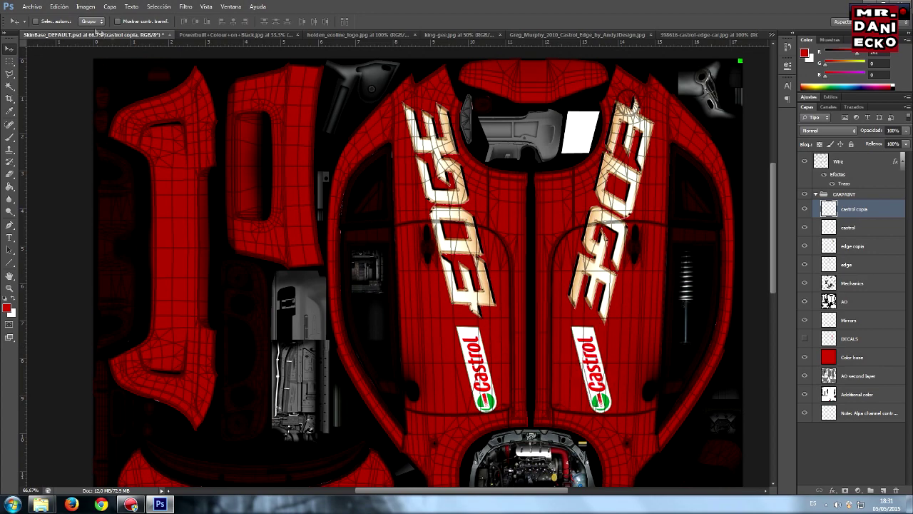
# Rotate the Castrol copy to about -152°, mirroring the left logo under the right EDGE lettering.
pyautogui.click(59, 6)
pyautogui.click(107, 183)
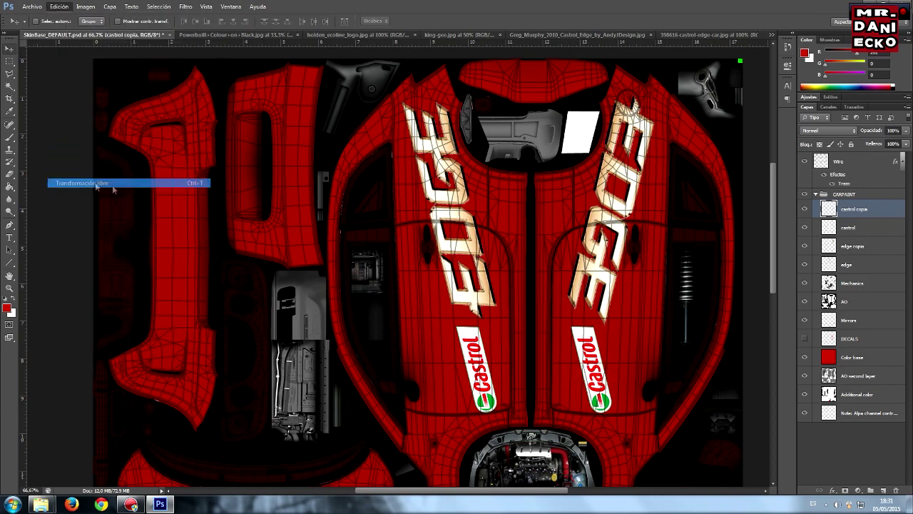
pyautogui.moveTo(626, 305); pyautogui.dragTo(513, 403)
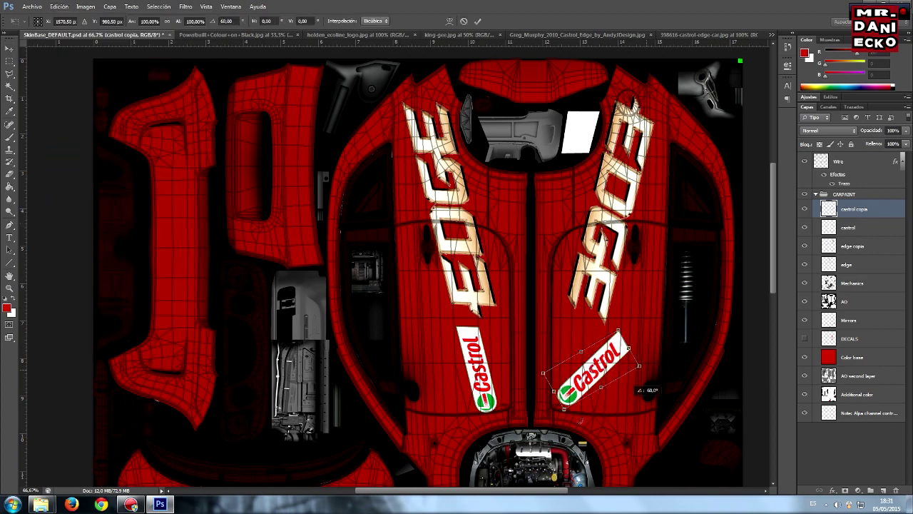
pyautogui.moveTo(602, 342); pyautogui.dragTo(605, 280)
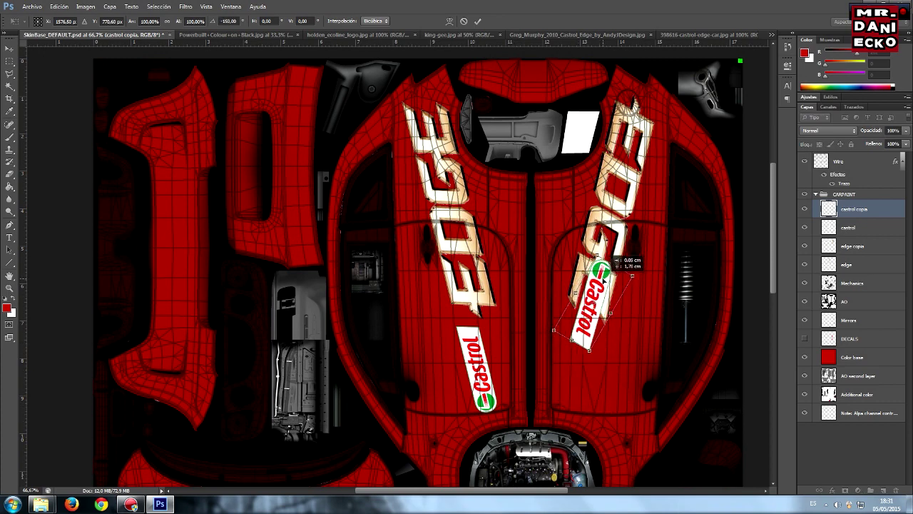
pyautogui.moveTo(641, 280)
pyautogui.mouseDown()
pyautogui.moveTo(656, 268)
pyautogui.moveTo(591, 348)
pyautogui.mouseUp()
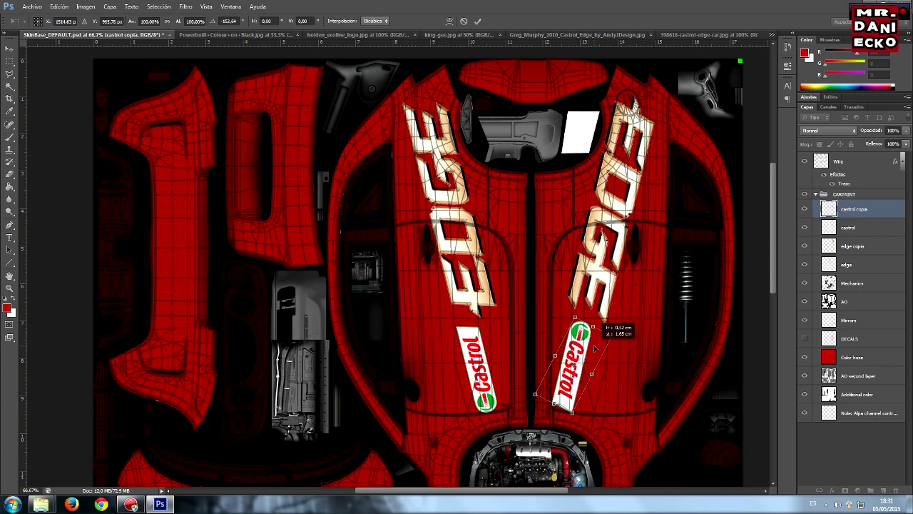
pyautogui.moveTo(591, 348); pyautogui.dragTo(598, 350)
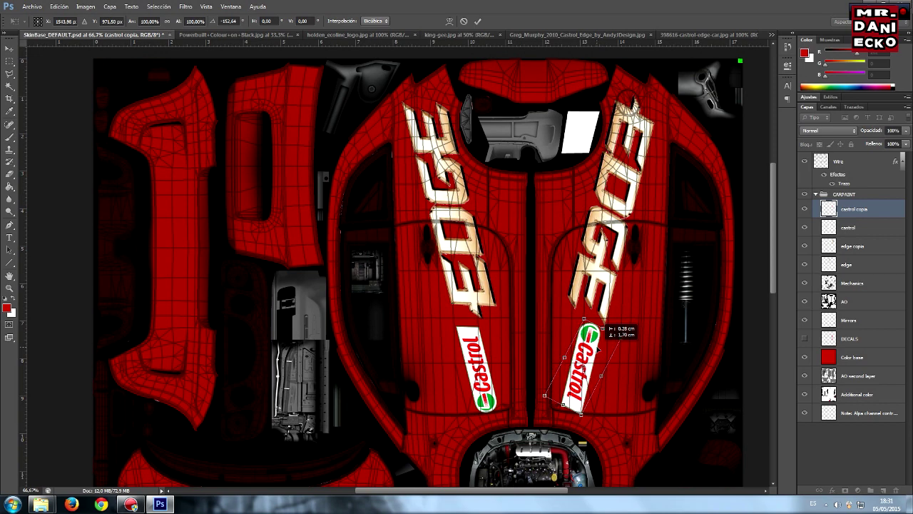
pyautogui.moveTo(598, 350); pyautogui.dragTo(593, 346)
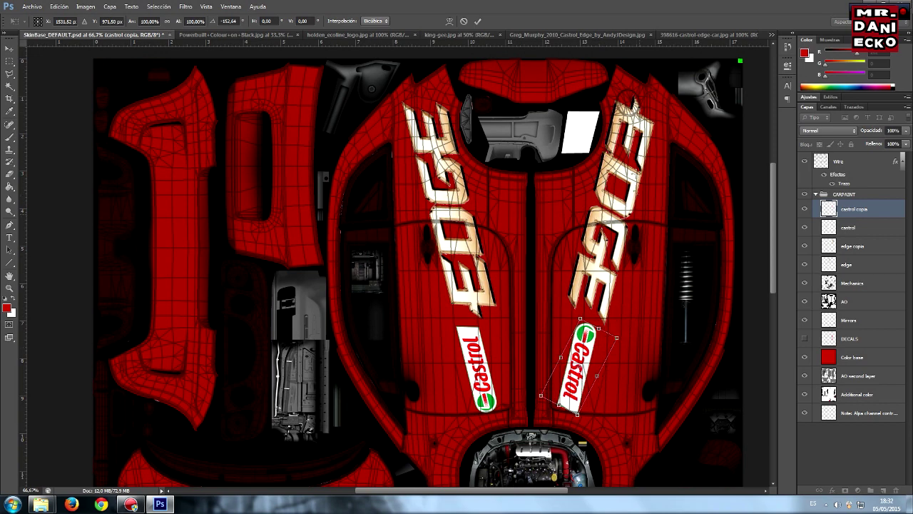
pyautogui.click(477, 20)
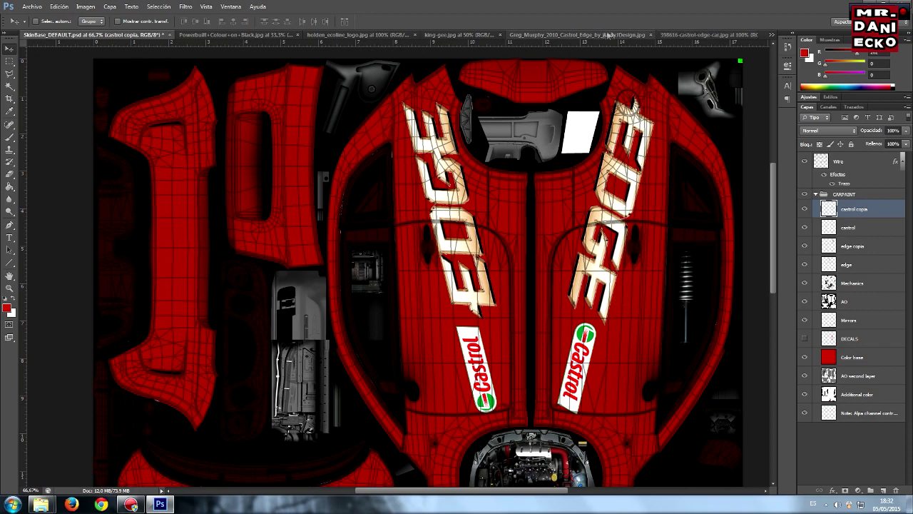
pyautogui.click(583, 34)
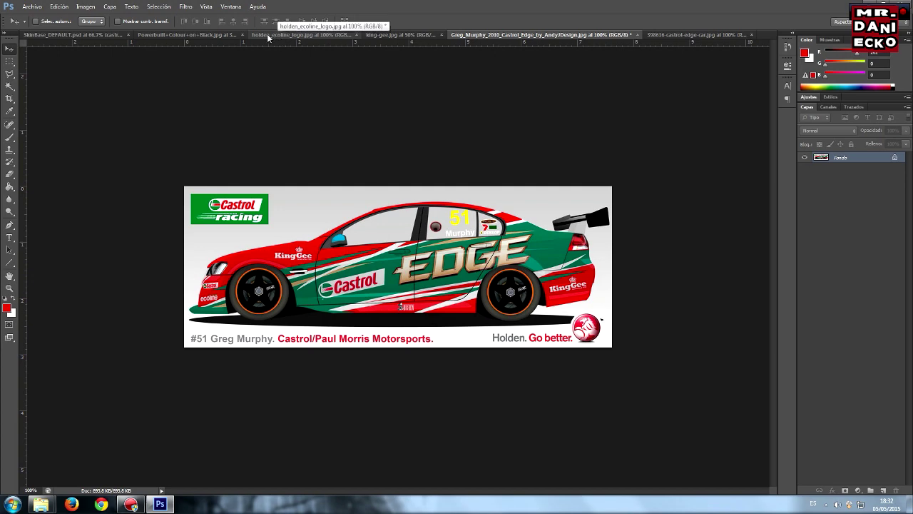
# Scroll through the SkinBase texture to inspect the EDGE and Castrol decals.
pyautogui.click(105, 34)
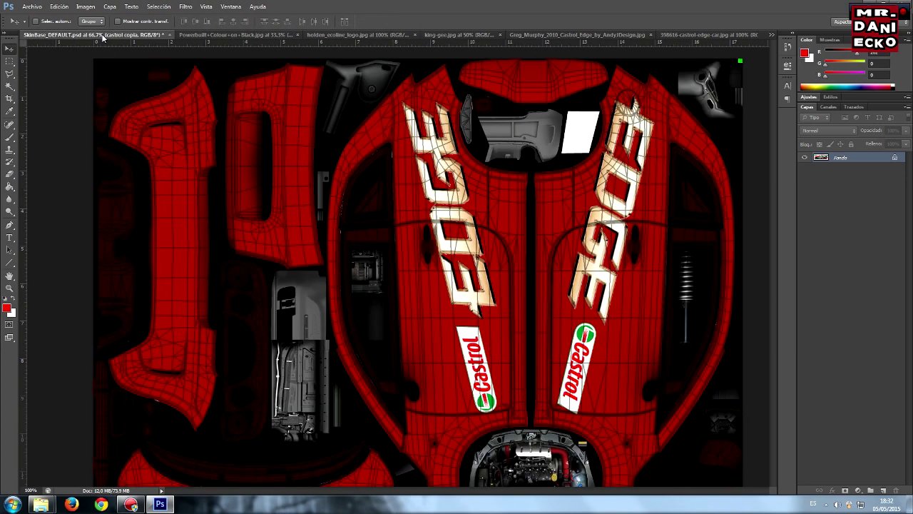
pyautogui.scroll(2, 499, 89)
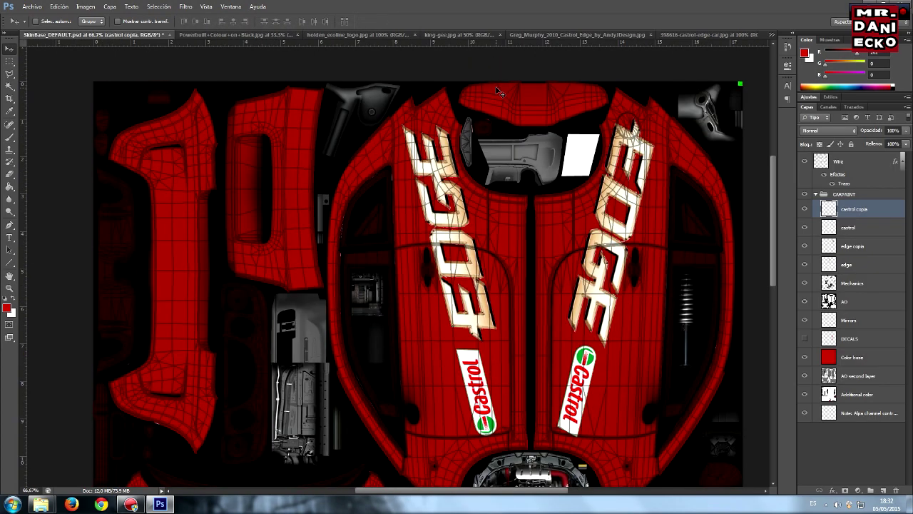
pyautogui.scroll(1, 240, 153)
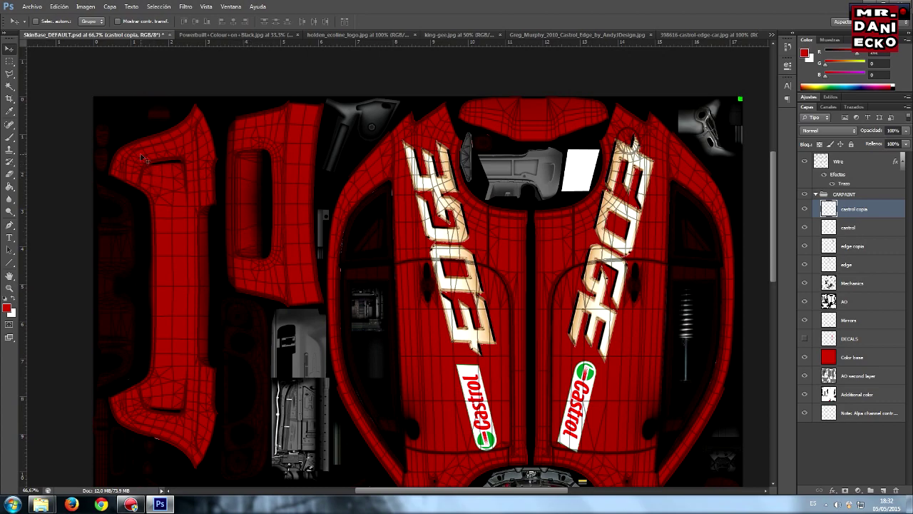
pyautogui.scroll(-4, 192, 294)
pyautogui.scroll(-5, 193, 293)
pyautogui.scroll(-2, 178, 299)
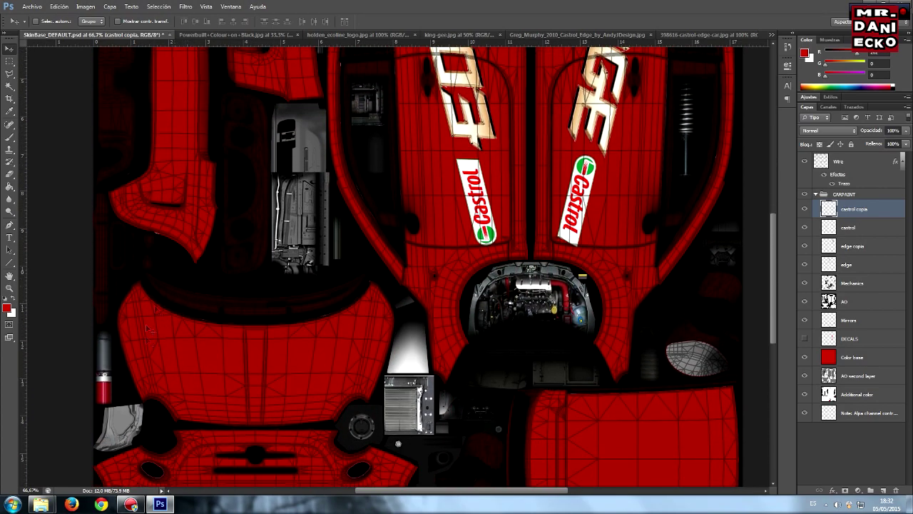
pyautogui.scroll(-3, 252, 357)
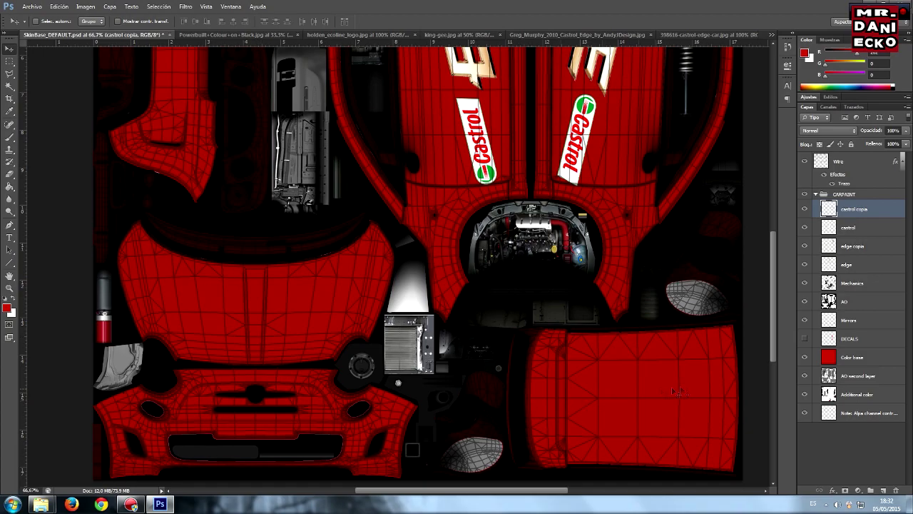
pyautogui.scroll(4, 642, 246)
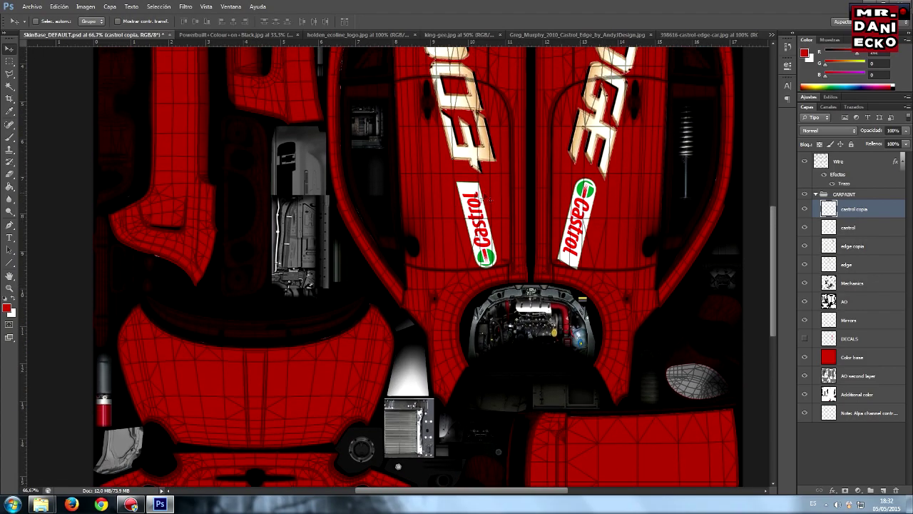
pyautogui.scroll(5, 534, 198)
pyautogui.scroll(3, 556, 191)
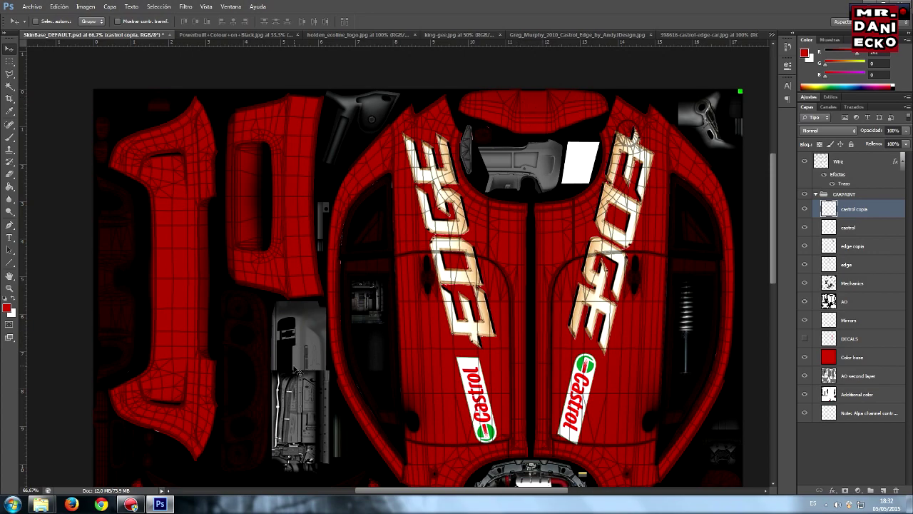
pyautogui.scroll(-1, 296, 367)
pyautogui.scroll(-4, 296, 368)
pyautogui.scroll(-2, 297, 368)
pyautogui.scroll(-1, 296, 369)
pyautogui.scroll(6, 402, 194)
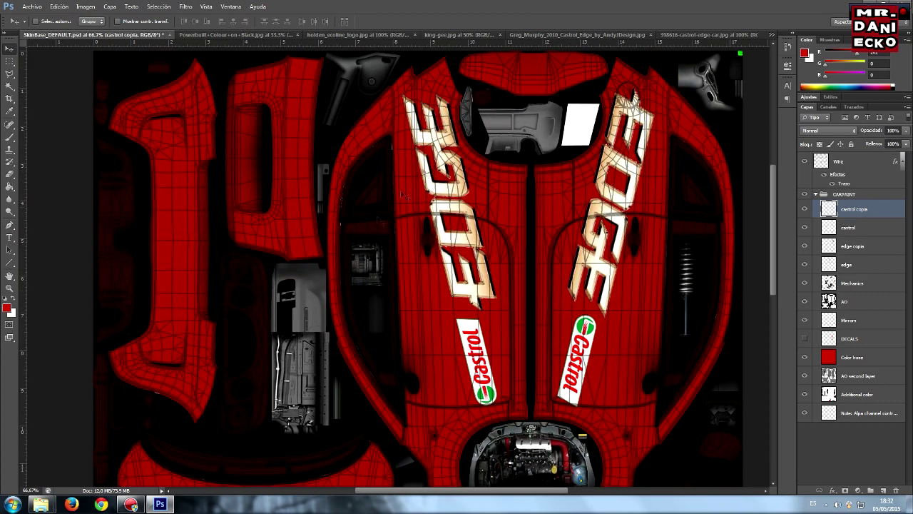
# Compare the skin with the Greg Murphy Castrol Edge reference, then bring up king-gee.jpg.
pyautogui.click(542, 34)
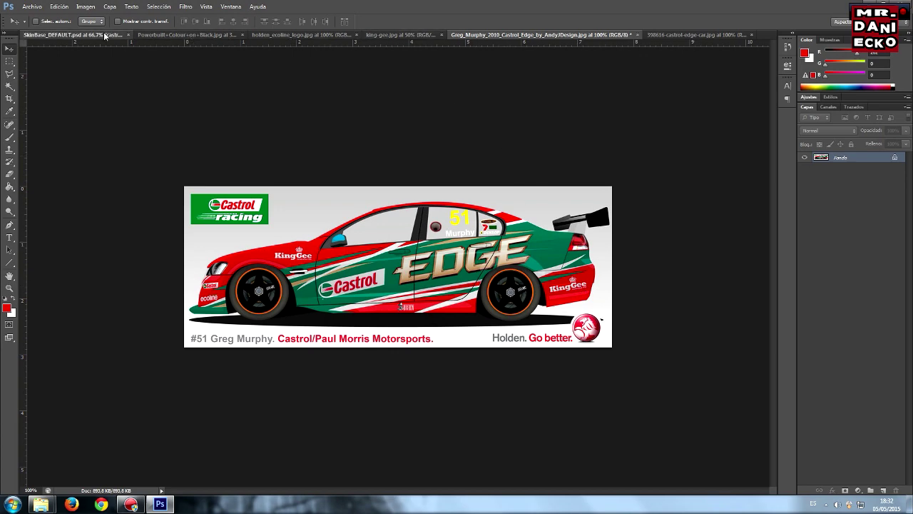
pyautogui.click(71, 35)
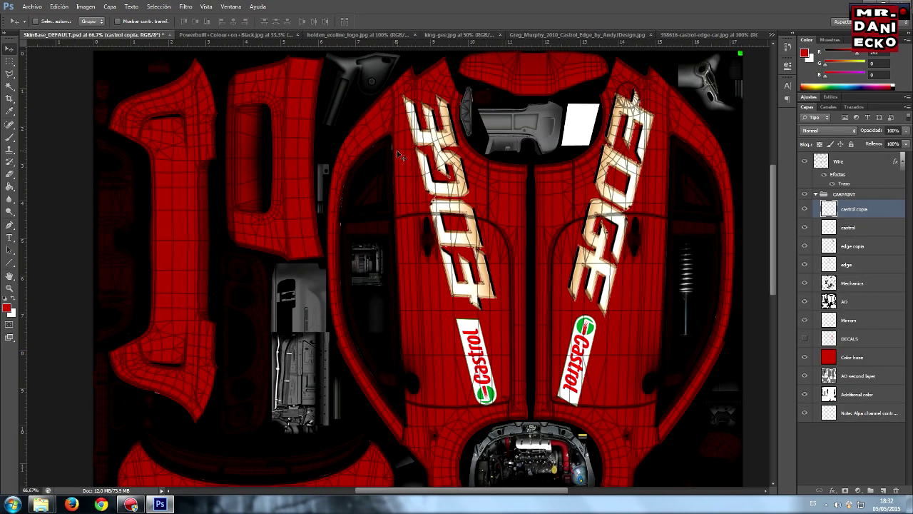
pyautogui.click(571, 35)
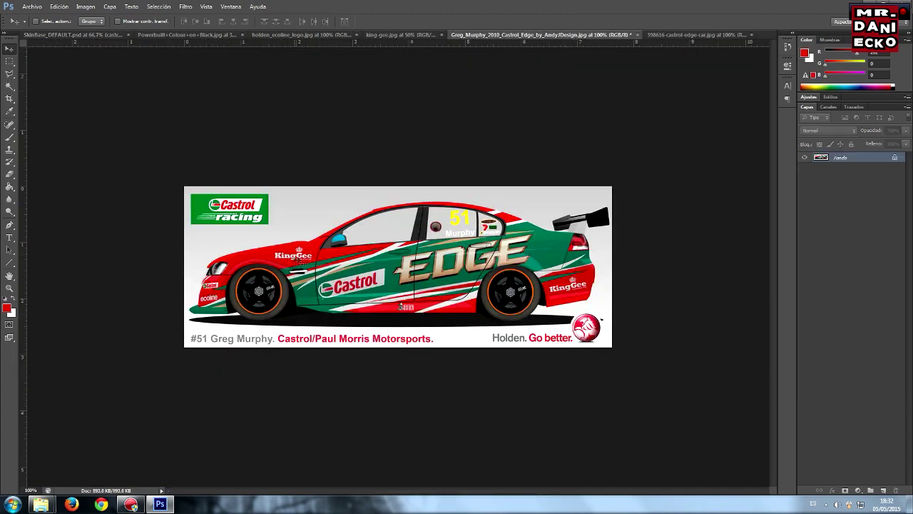
pyautogui.click(72, 35)
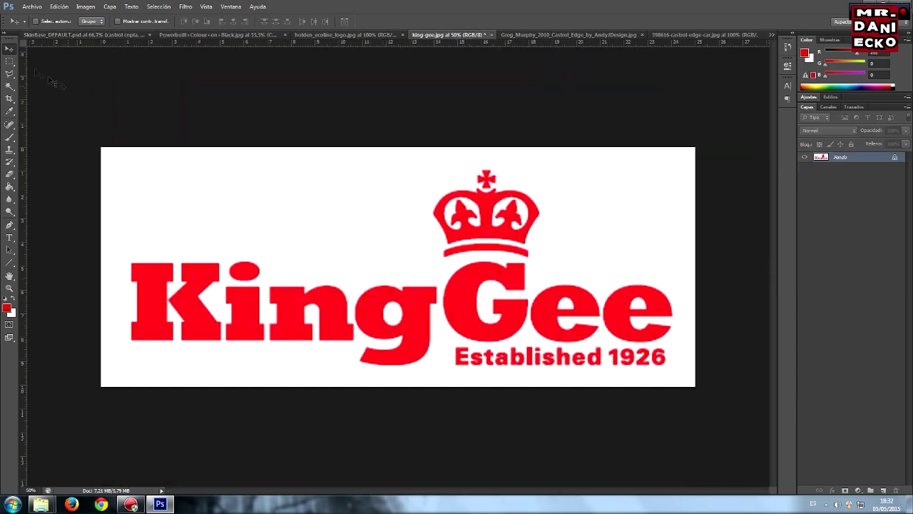
# Rasterize the King Gee layer and drag it into SkinBase_DEFAULT, accepting the profile conversion.
pyautogui.rightClick(873, 160)
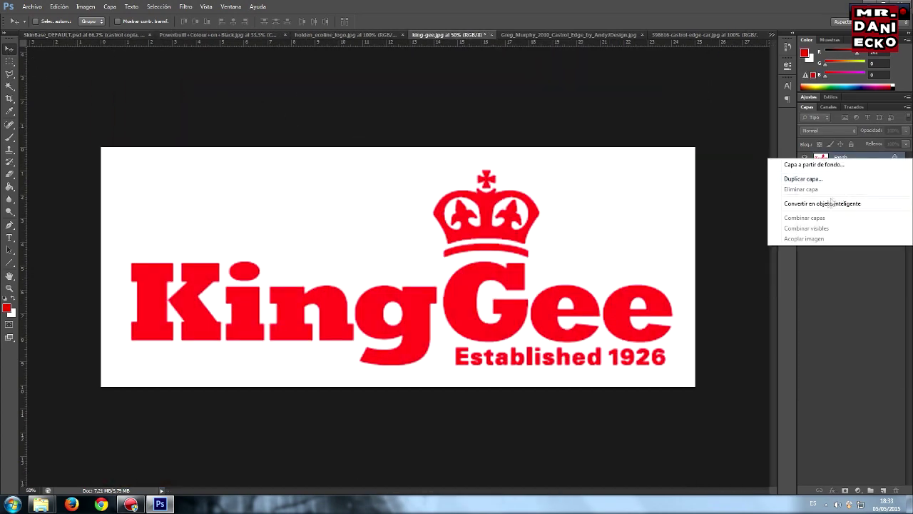
pyautogui.click(824, 202)
pyautogui.rightClick(864, 163)
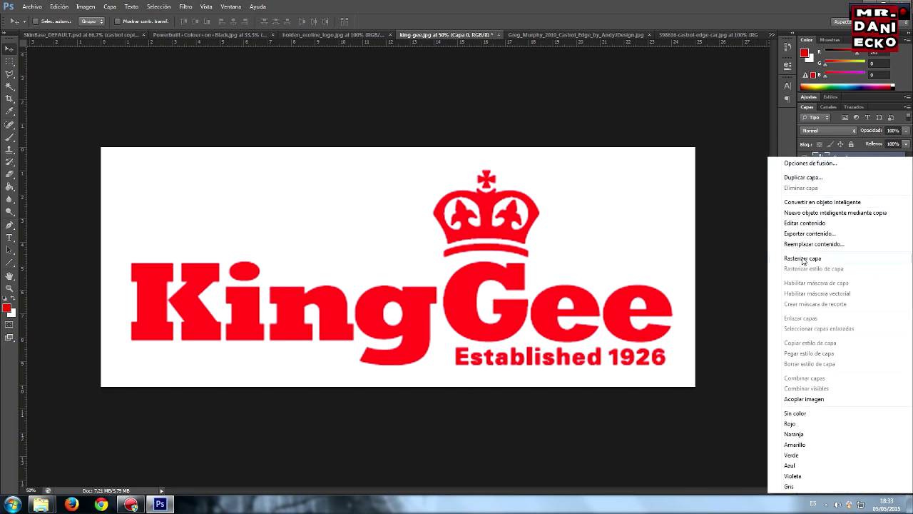
pyautogui.click(803, 258)
pyautogui.moveTo(303, 249)
pyautogui.mouseDown()
pyautogui.moveTo(102, 34)
pyautogui.moveTo(259, 223)
pyautogui.mouseUp()
pyautogui.click(336, 205)
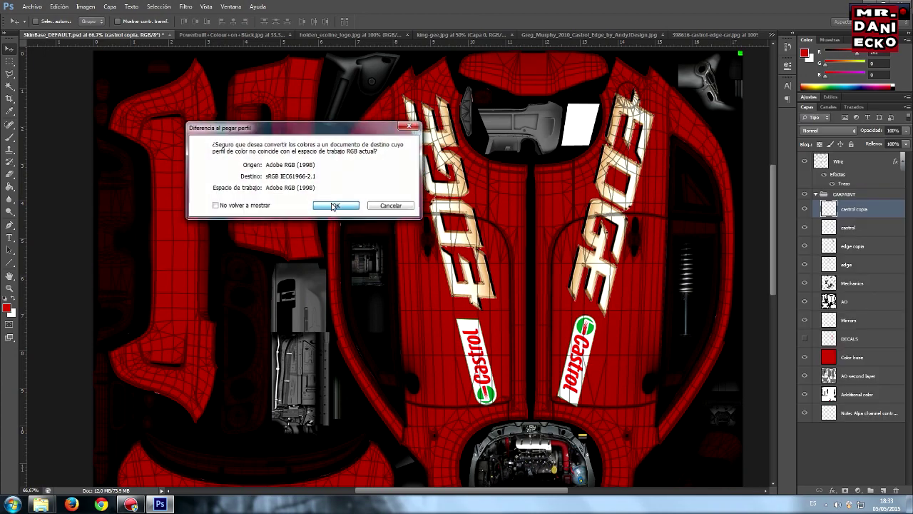
# Scale the King Gee logo to about 72.6% and place it above the Castrol decals.
pyautogui.click(55, 9)
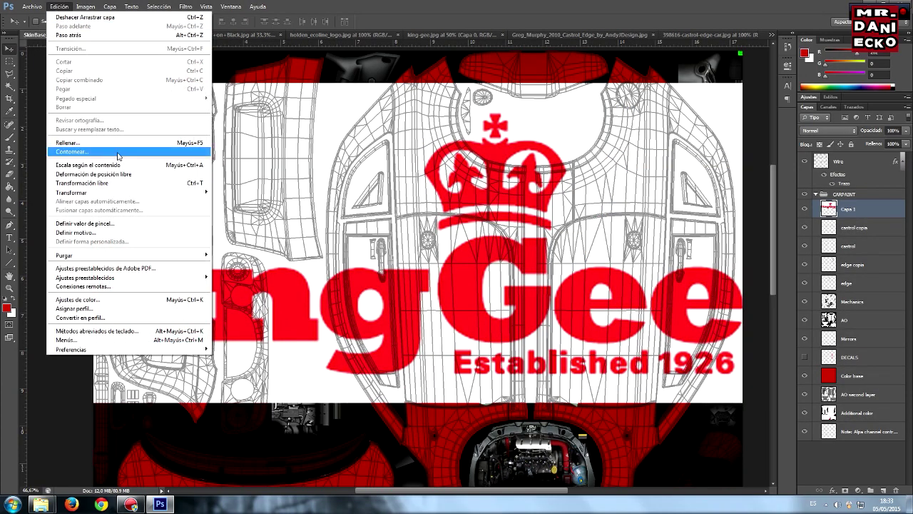
pyautogui.click(88, 183)
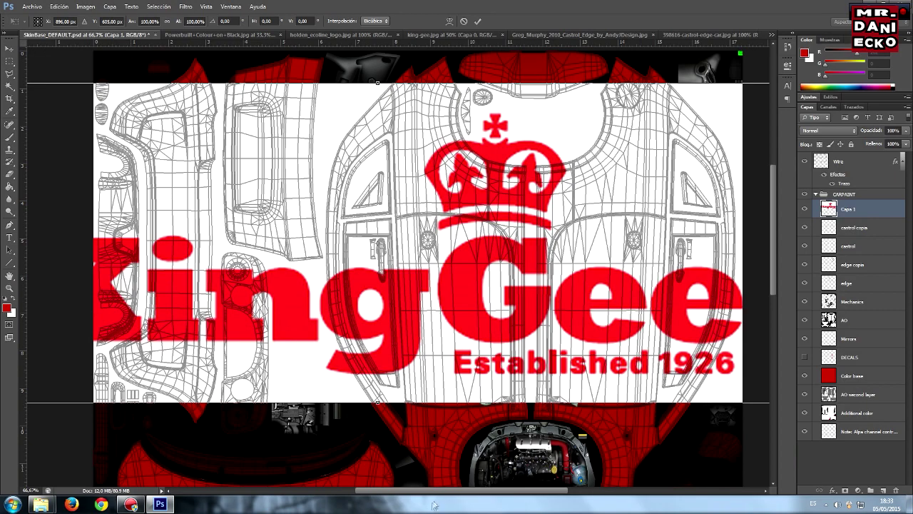
pyautogui.moveTo(431, 494); pyautogui.dragTo(340, 490)
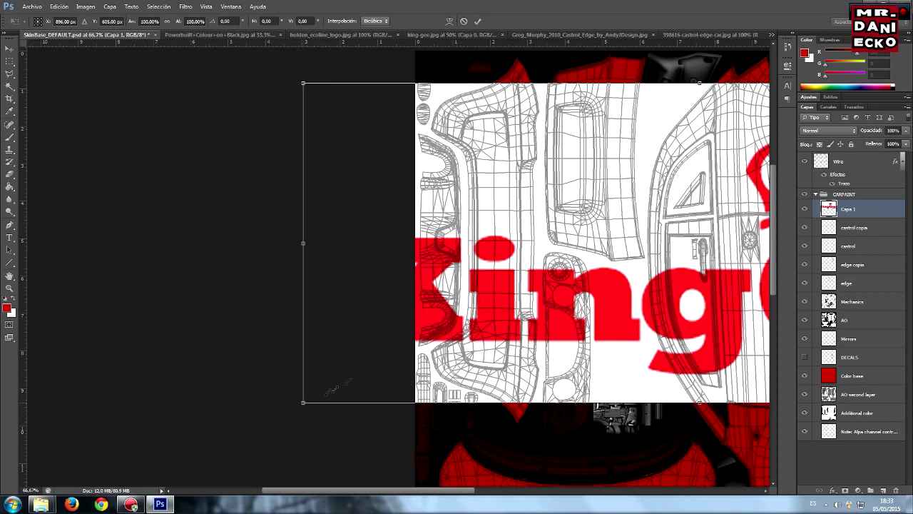
pyautogui.moveTo(304, 401); pyautogui.dragTo(520, 314)
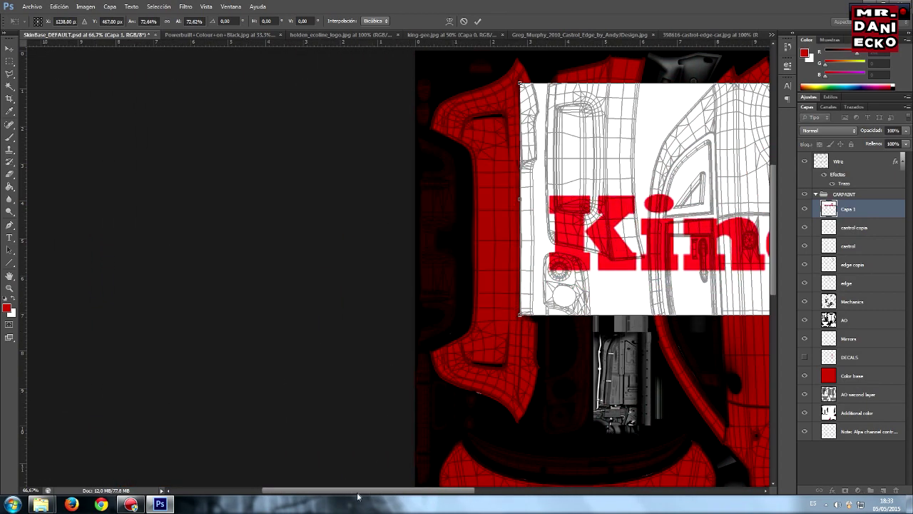
pyautogui.moveTo(359, 492); pyautogui.dragTo(464, 489)
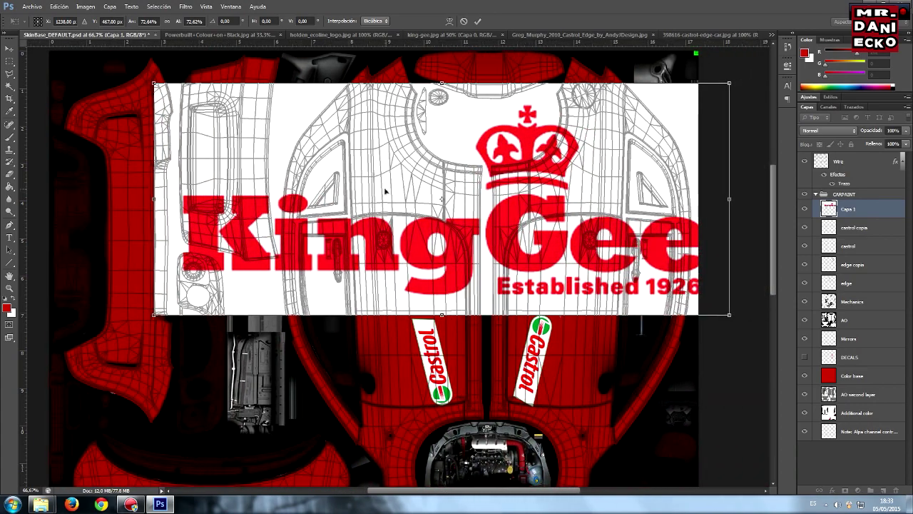
pyautogui.moveTo(385, 191); pyautogui.dragTo(329, 203)
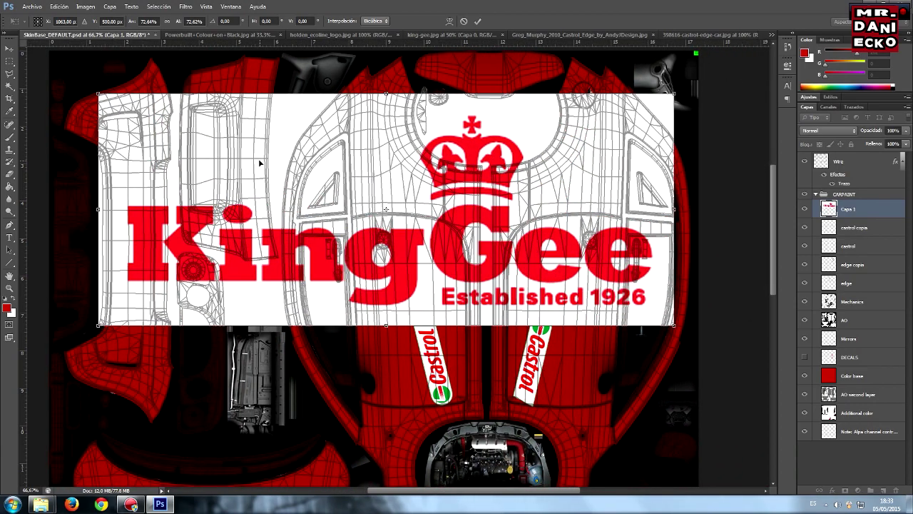
pyautogui.click(477, 21)
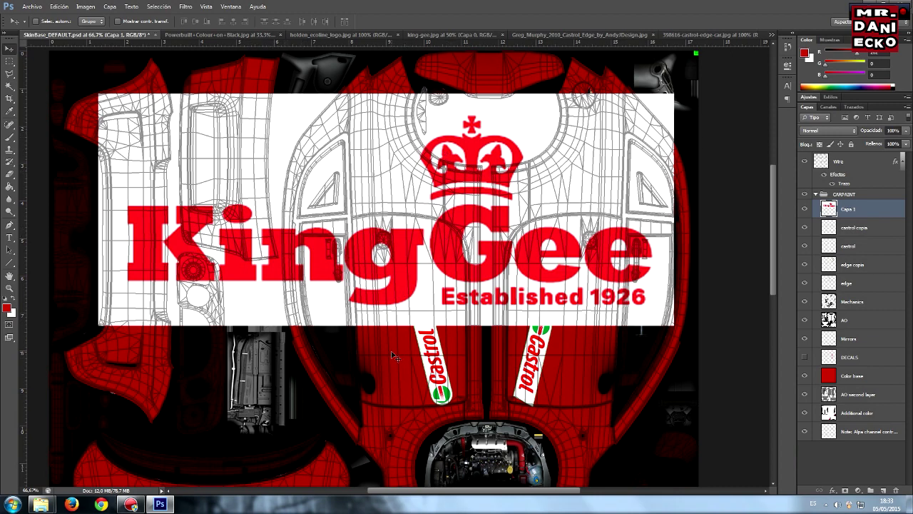
pyautogui.click(6, 308)
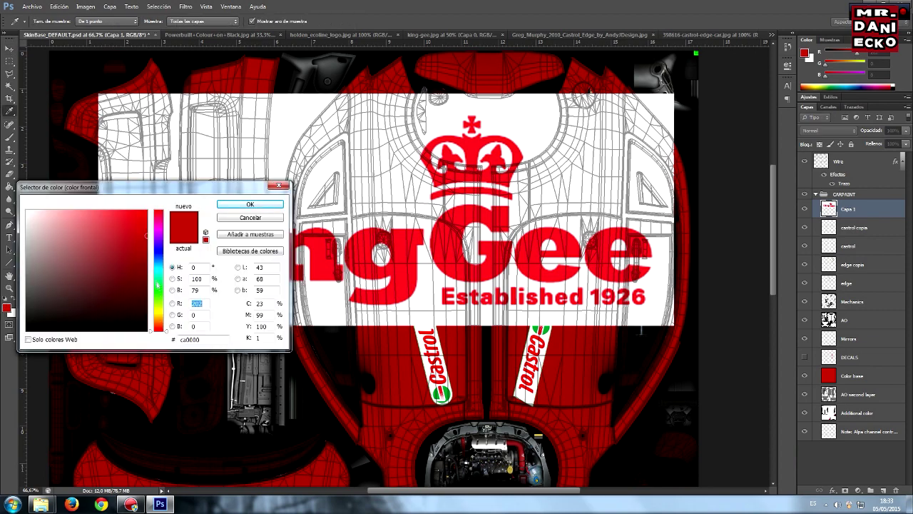
# Set the foreground colour to blue and fill the 'King Gee' lettering and crown with it.
pyautogui.click(158, 253)
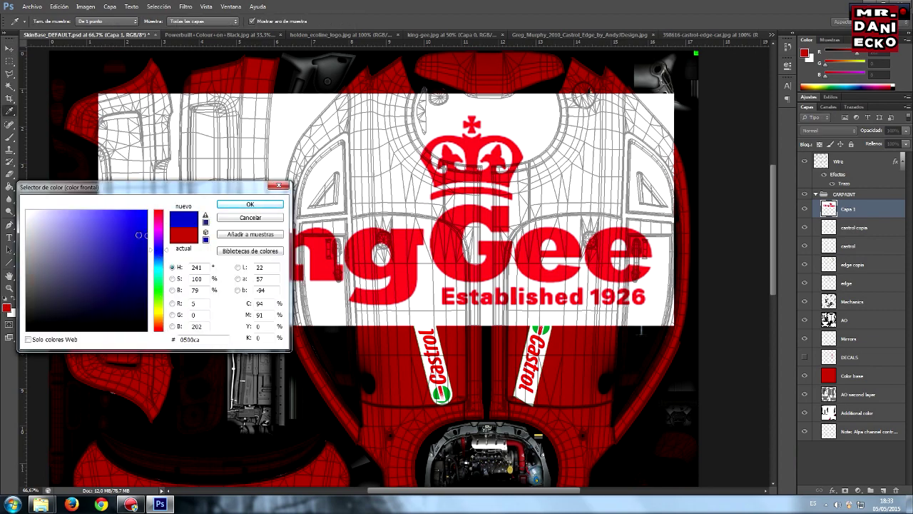
pyautogui.click(249, 204)
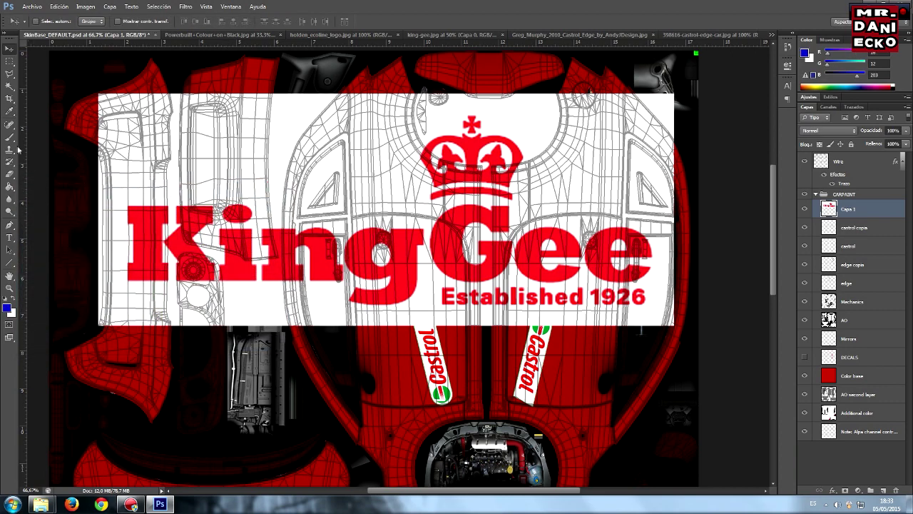
pyautogui.click(9, 186)
pyautogui.click(165, 234)
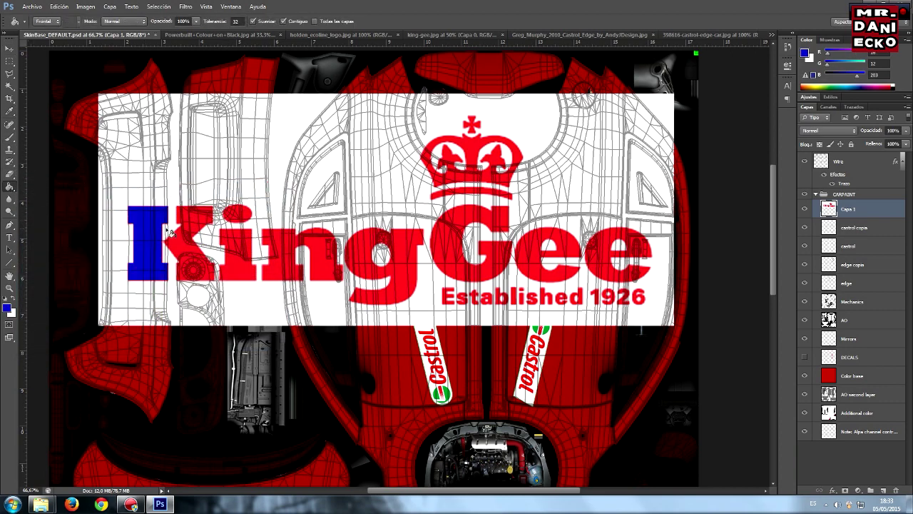
pyautogui.click(186, 242)
pyautogui.click(238, 247)
pyautogui.click(239, 222)
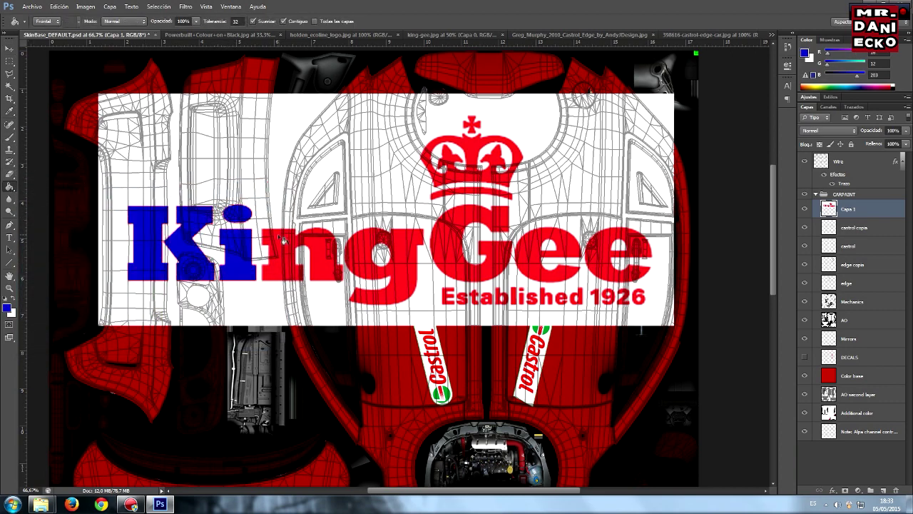
pyautogui.click(299, 251)
pyautogui.click(358, 252)
pyautogui.click(461, 236)
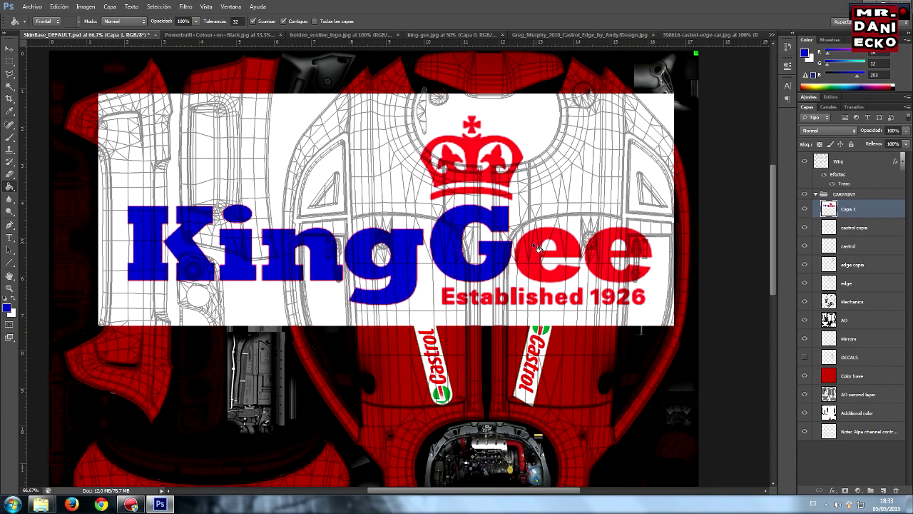
pyautogui.click(539, 250)
pyautogui.click(604, 252)
pyautogui.click(490, 193)
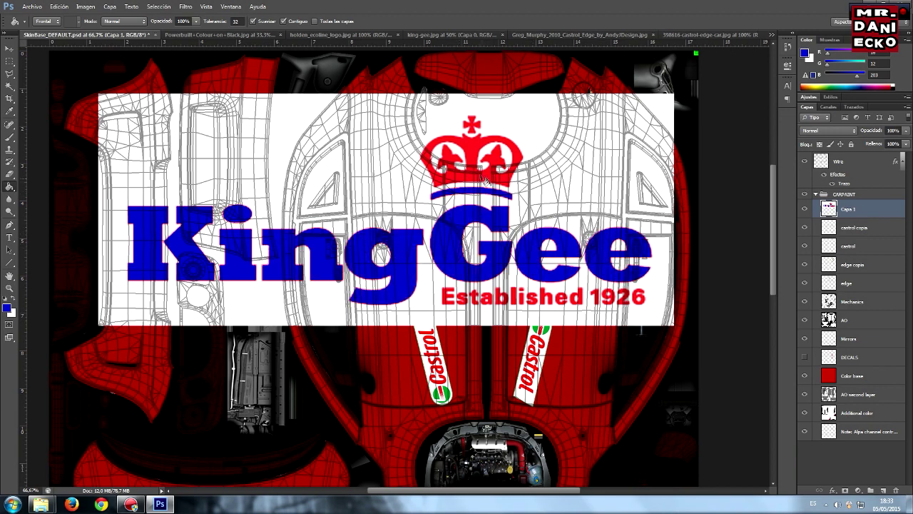
pyautogui.click(475, 163)
pyautogui.click(472, 128)
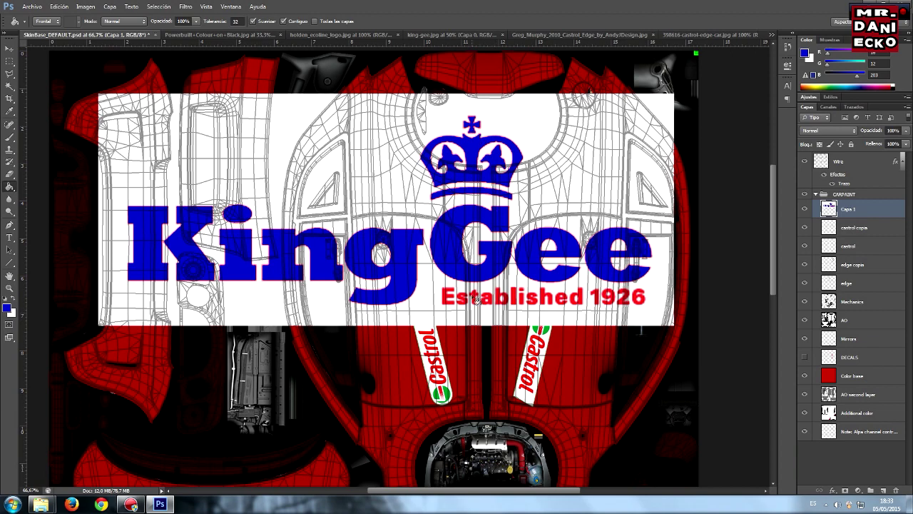
# Fill every character of the 'Established 1926' line blue.
pyautogui.click(447, 298)
pyautogui.click(464, 299)
pyautogui.click(478, 299)
pyautogui.click(489, 300)
pyautogui.click(502, 298)
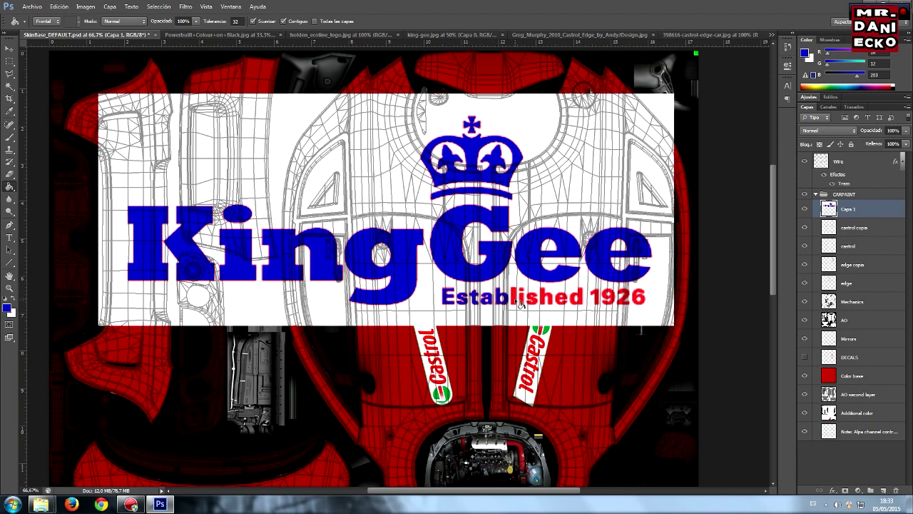
pyautogui.click(516, 301)
pyautogui.click(526, 295)
pyautogui.click(535, 303)
pyautogui.click(547, 299)
pyautogui.click(561, 300)
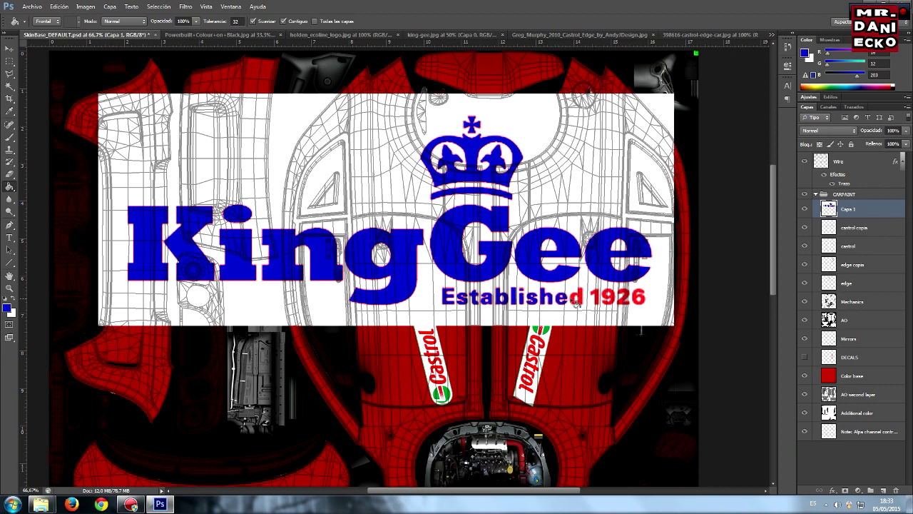
pyautogui.click(582, 300)
pyautogui.click(596, 300)
pyautogui.click(612, 300)
pyautogui.click(627, 300)
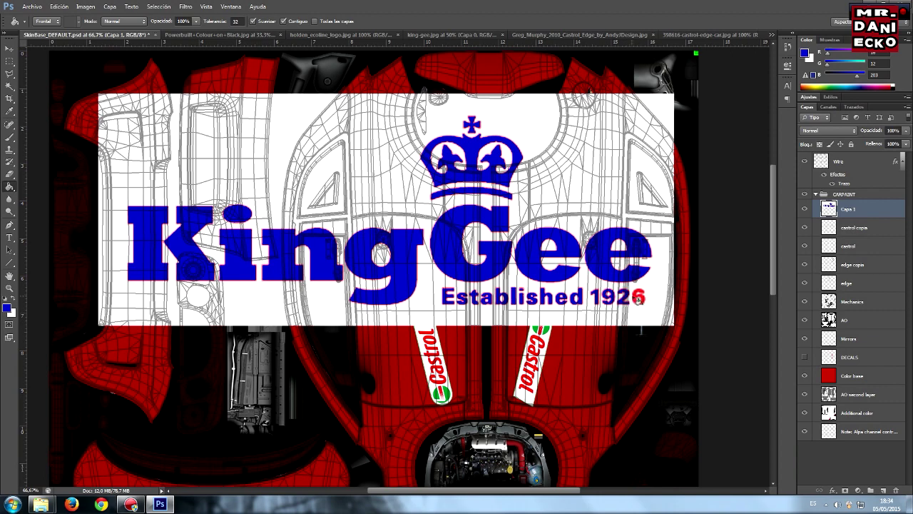
pyautogui.click(639, 301)
pyautogui.click(9, 87)
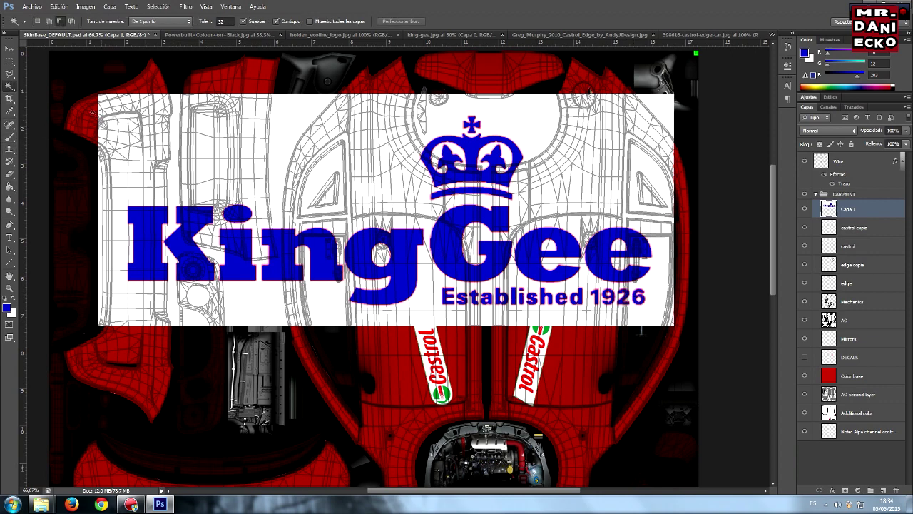
# Delete the King Gee logo's white background and the white patches inside the crown.
pyautogui.click(282, 136)
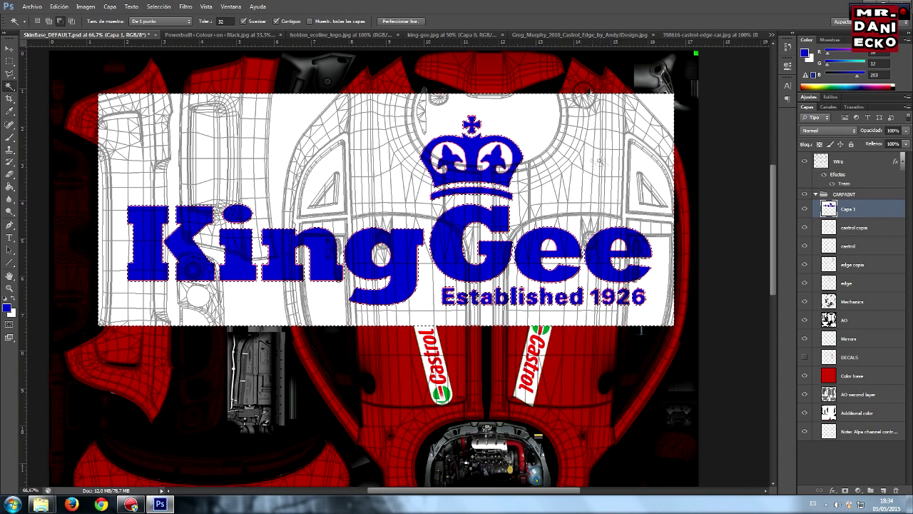
pyautogui.press('Delete')
pyautogui.hotkey('ctrl', 'd')
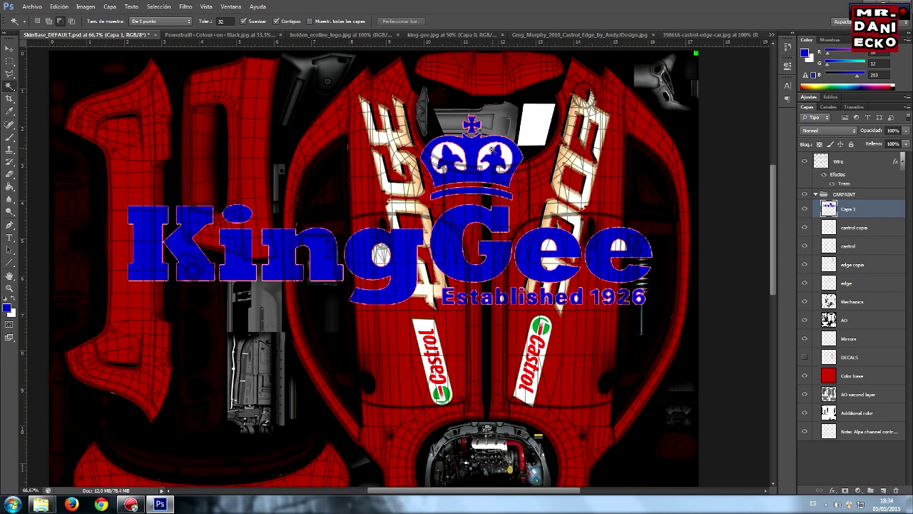
pyautogui.click(499, 158)
pyautogui.press('Delete')
pyautogui.click(471, 151)
pyautogui.click(441, 158)
pyautogui.press('Delete')
pyautogui.hotkey('ctrl', 'd')
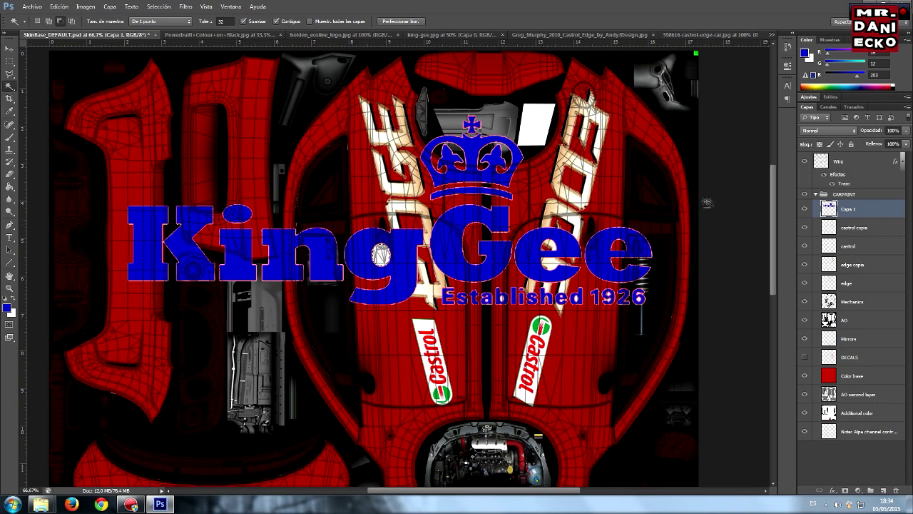
# Check leftover patches around 'Established 1926', then set the foreground colour to white.
pyautogui.click(503, 298)
pyautogui.hotkey('ctrl', 'd')
pyautogui.click(642, 297)
pyautogui.hotkey('ctrl', 'd')
pyautogui.click(640, 295)
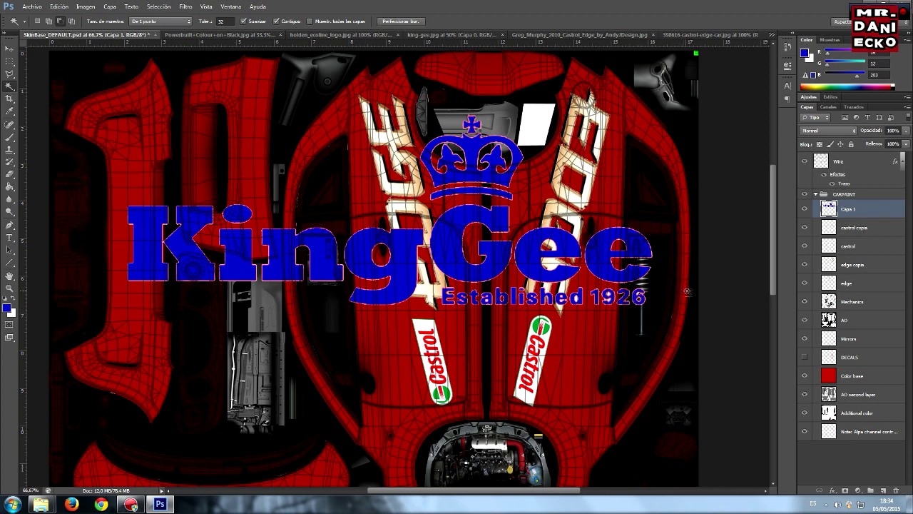
pyautogui.hotkey('ctrl', 'd')
pyautogui.click(686, 296)
pyautogui.hotkey('ctrl', 'd')
pyautogui.click(644, 298)
pyautogui.hotkey('ctrl', 'd')
pyautogui.click(622, 299)
pyautogui.hotkey('ctrl', 'd')
pyautogui.click(560, 297)
pyautogui.click(706, 294)
pyautogui.hotkey('ctrl', 'd')
pyautogui.click(486, 300)
pyautogui.hotkey('ctrl', 'd')
pyautogui.click(8, 307)
pyautogui.click(255, 204)
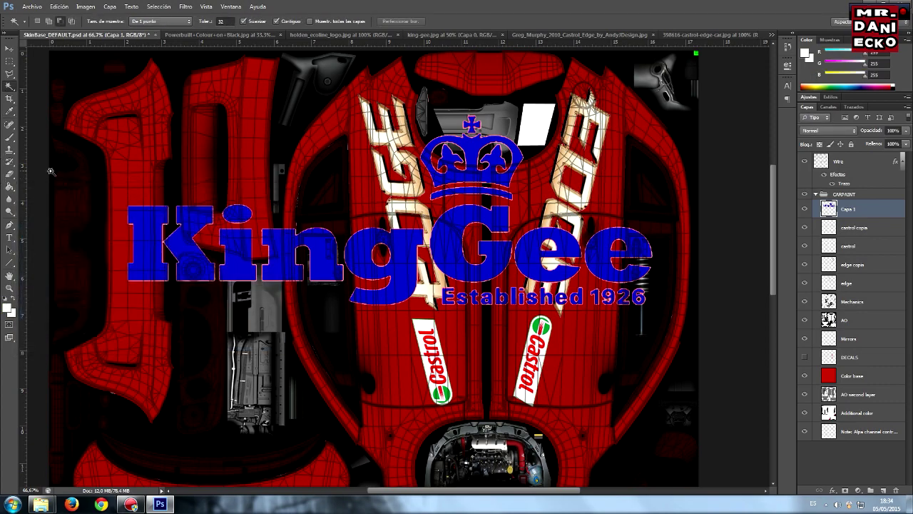
# Paint-bucket the King Gee letters and the crown with its cross white.
pyautogui.click(8, 185)
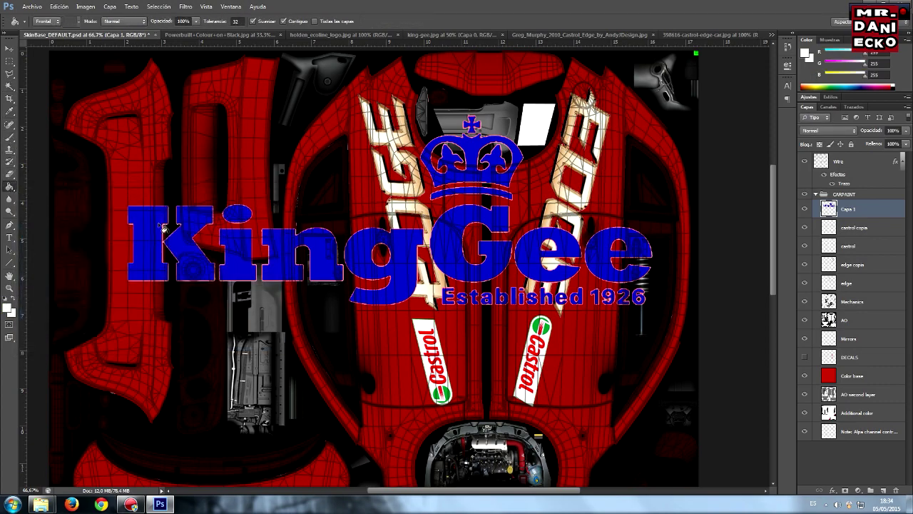
pyautogui.click(163, 228)
pyautogui.click(191, 233)
pyautogui.click(239, 254)
pyautogui.click(239, 215)
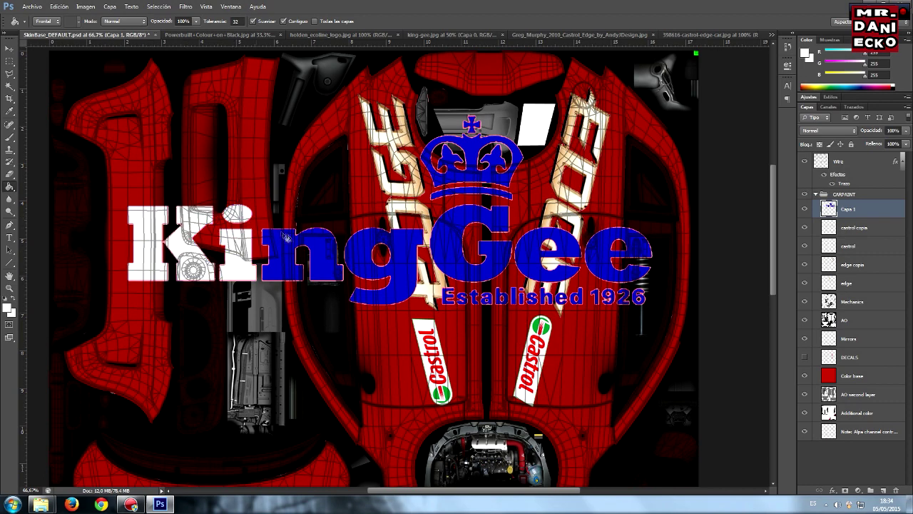
pyautogui.click(285, 249)
pyautogui.click(382, 249)
pyautogui.click(461, 234)
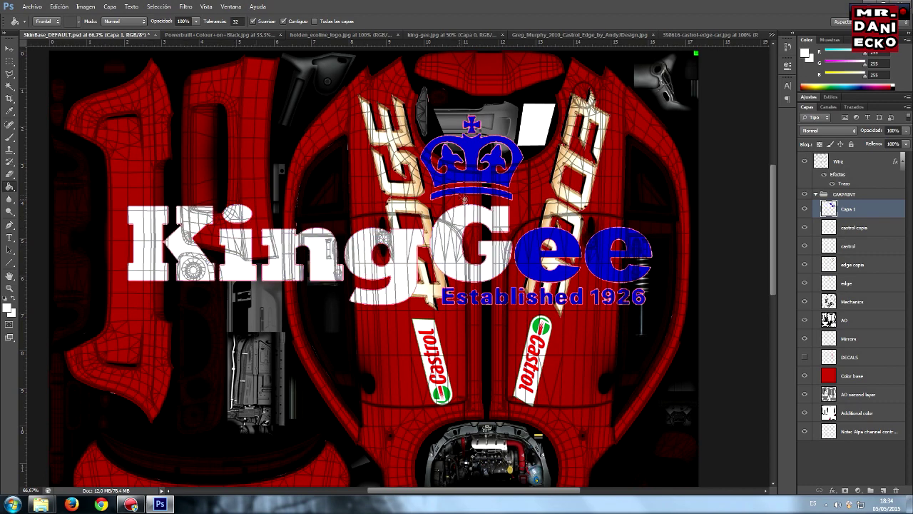
pyautogui.click(471, 174)
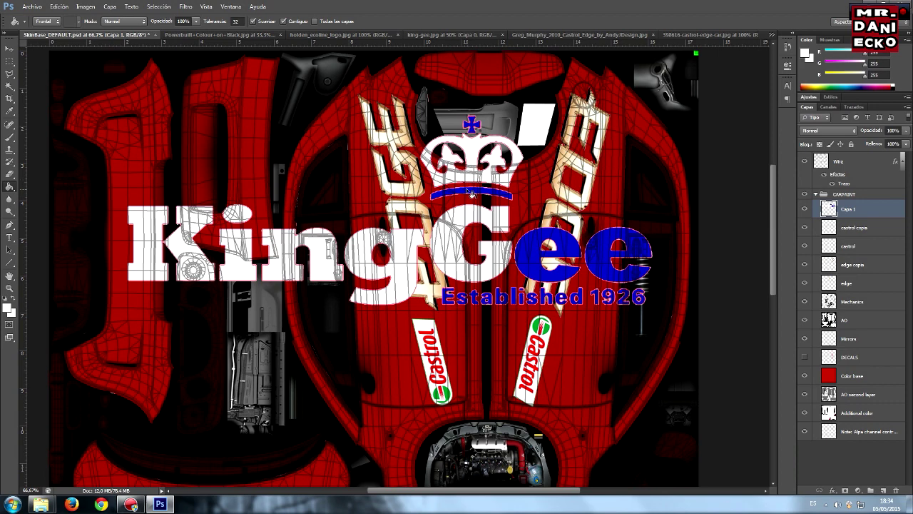
pyautogui.click(473, 192)
pyautogui.click(471, 124)
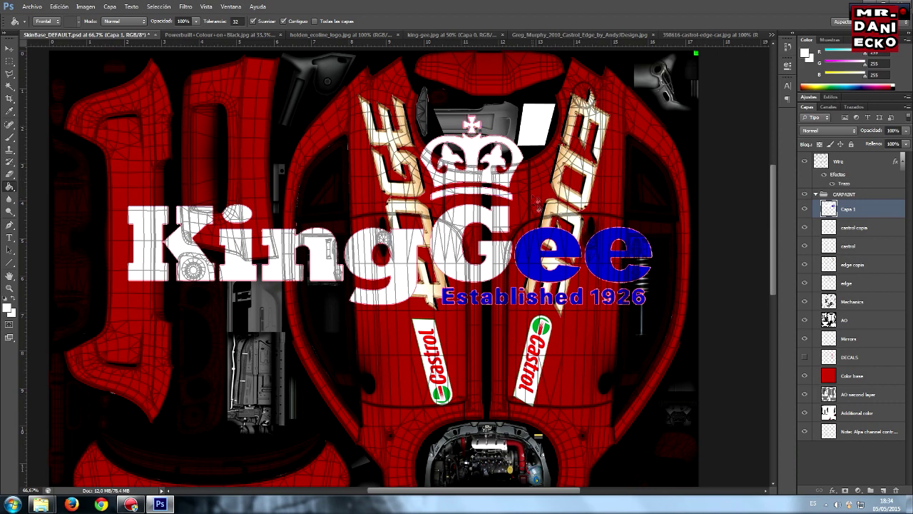
pyautogui.click(531, 257)
pyautogui.click(598, 250)
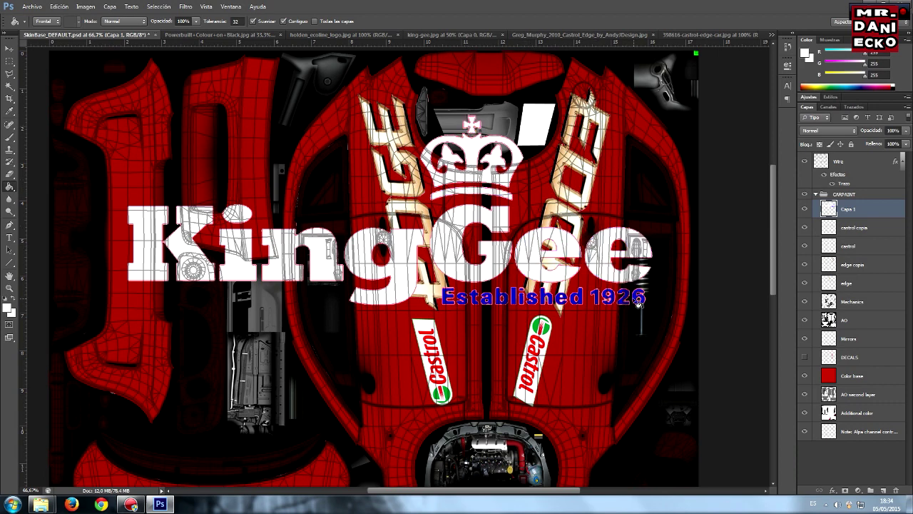
# Fill each letter of 'Established 1926' white, undoing one stray fill.
pyautogui.click(623, 298)
pyautogui.hotkey('ctrl', 'z')
pyautogui.click(600, 301)
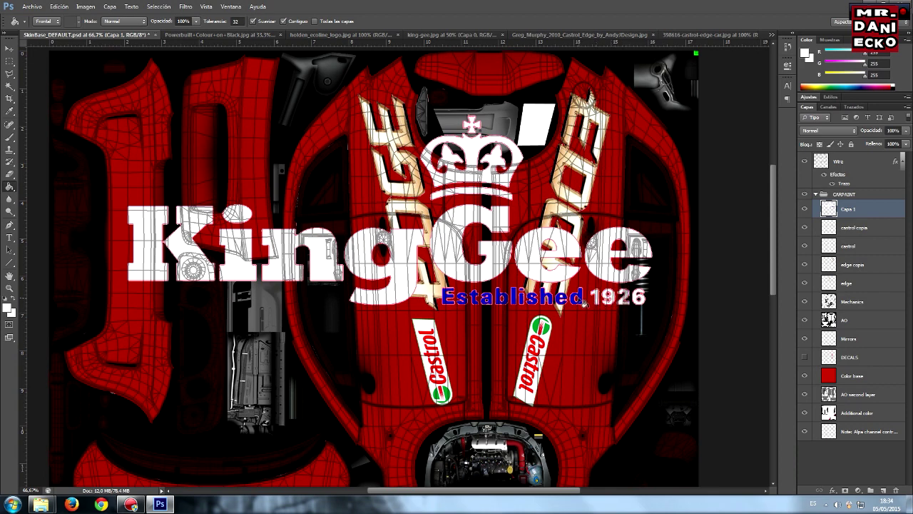
pyautogui.click(574, 302)
pyautogui.click(559, 299)
pyautogui.click(547, 300)
pyautogui.click(531, 302)
pyautogui.click(523, 299)
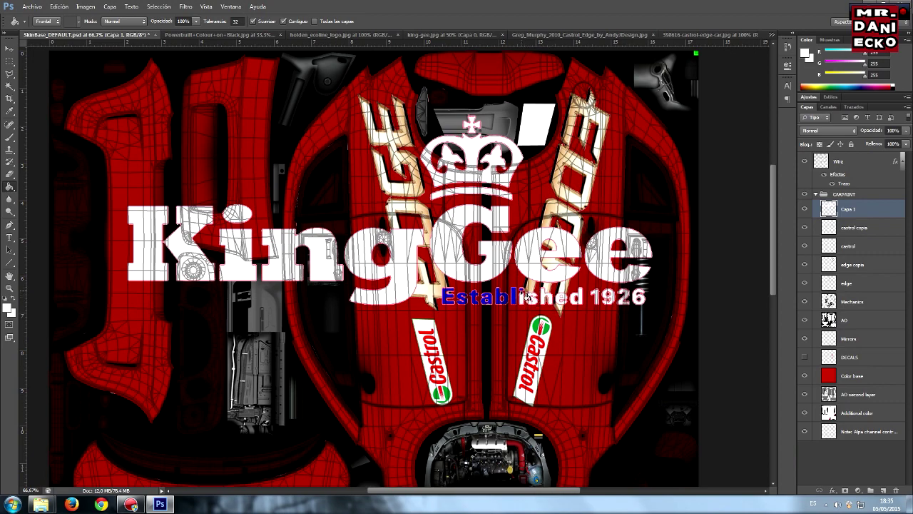
pyautogui.click(514, 300)
pyautogui.click(499, 303)
pyautogui.click(488, 301)
pyautogui.click(475, 303)
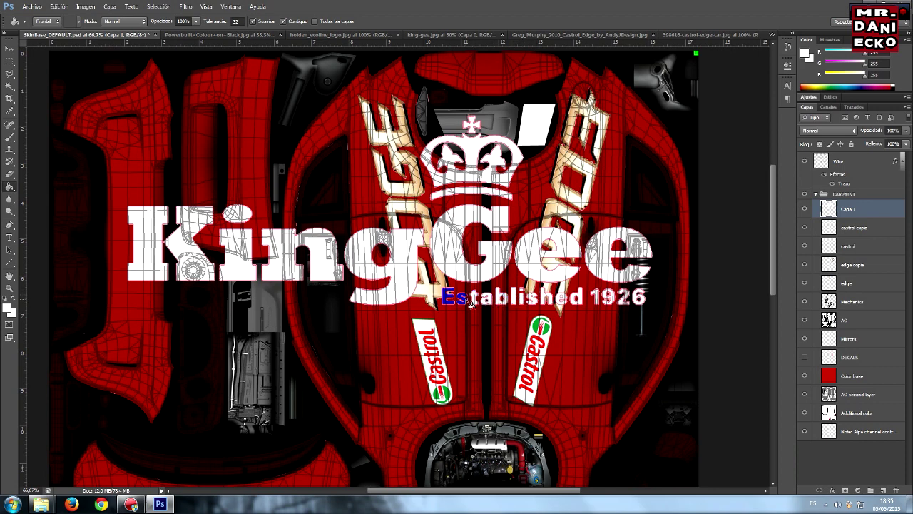
pyautogui.click(447, 299)
# Free Transform the King Gee logo smaller and rotate it -90° to vertical.
pyautogui.click(60, 7)
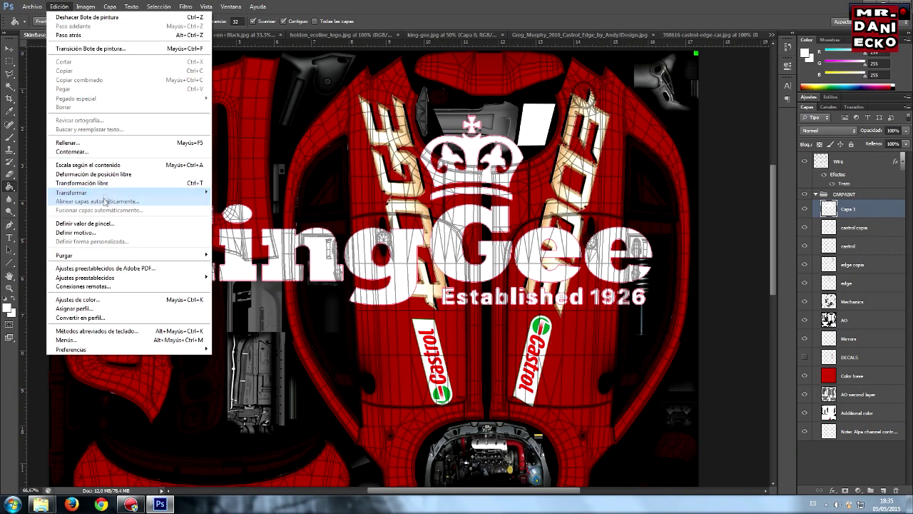
pyautogui.click(86, 184)
pyautogui.moveTo(652, 116); pyautogui.dragTo(214, 224)
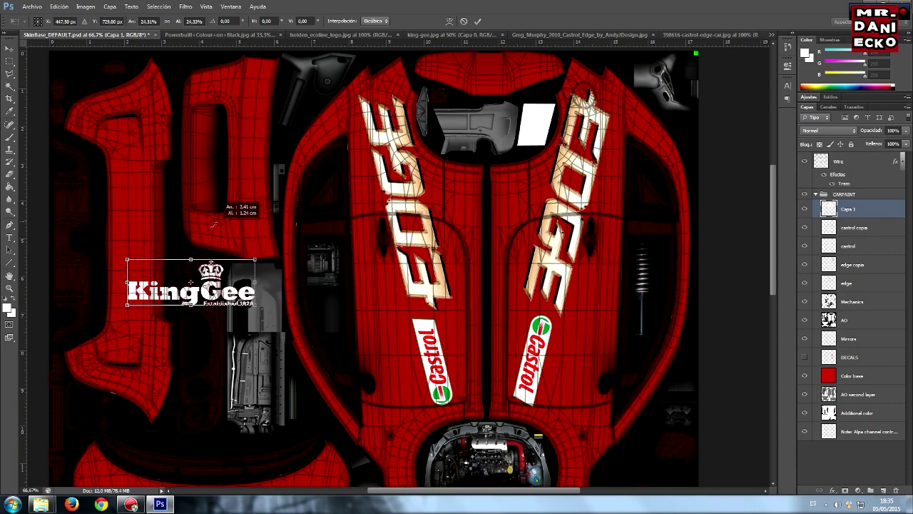
pyautogui.moveTo(214, 224); pyautogui.dragTo(153, 219)
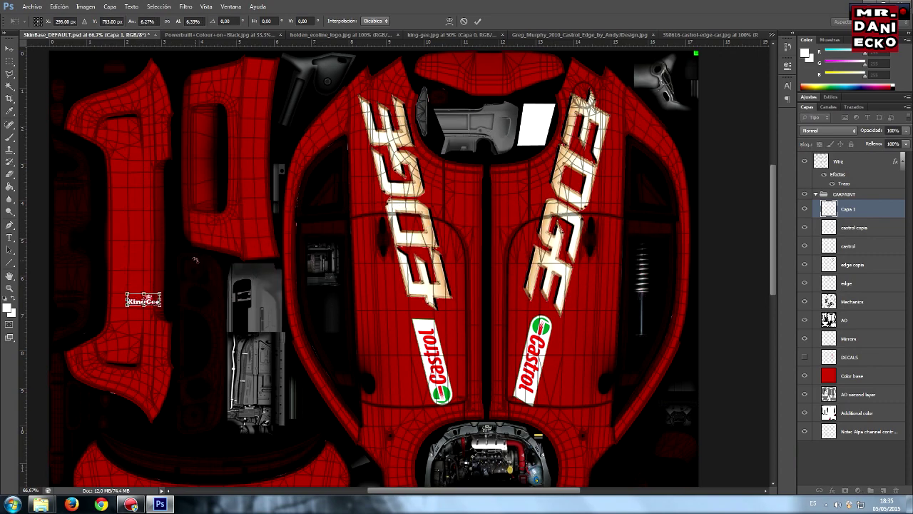
pyautogui.moveTo(217, 260); pyautogui.dragTo(88, 184)
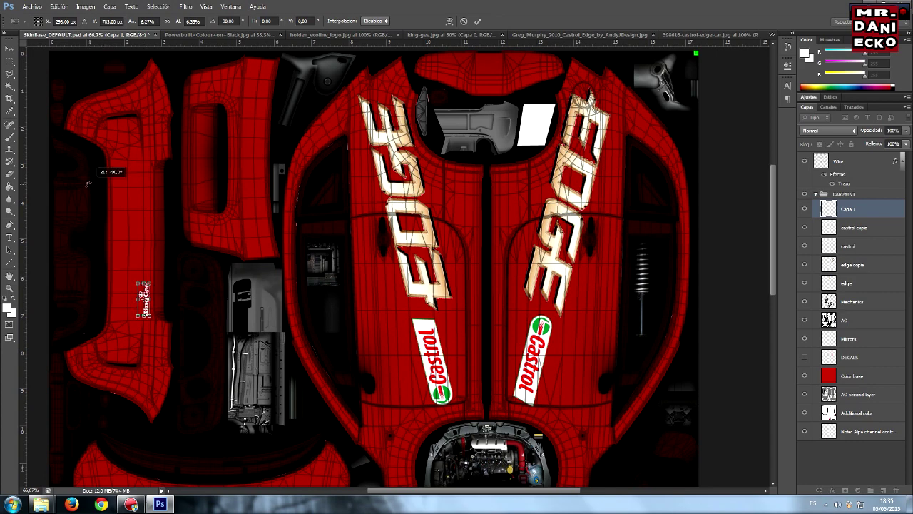
pyautogui.click(477, 21)
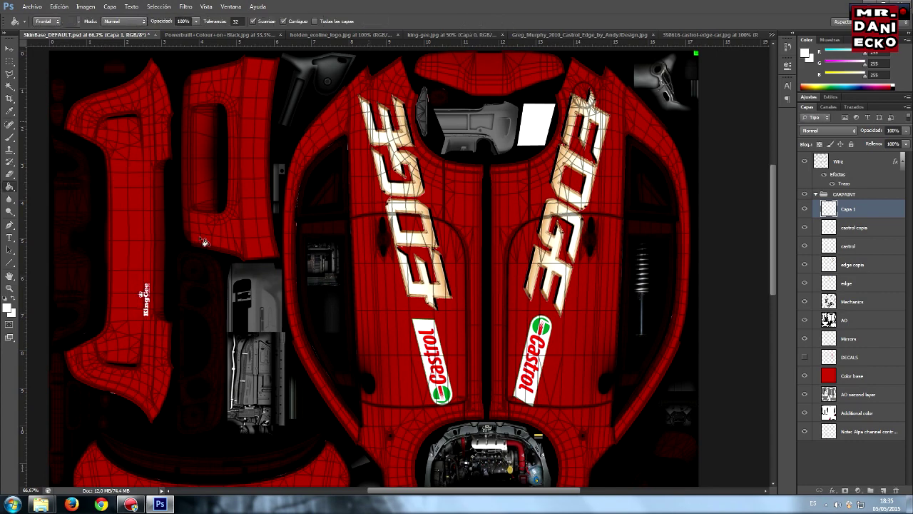
# Move the logo onto the upper centre panel and enlarge it to about 128%.
pyautogui.press('v')
pyautogui.moveTo(146, 296); pyautogui.dragTo(457, 189)
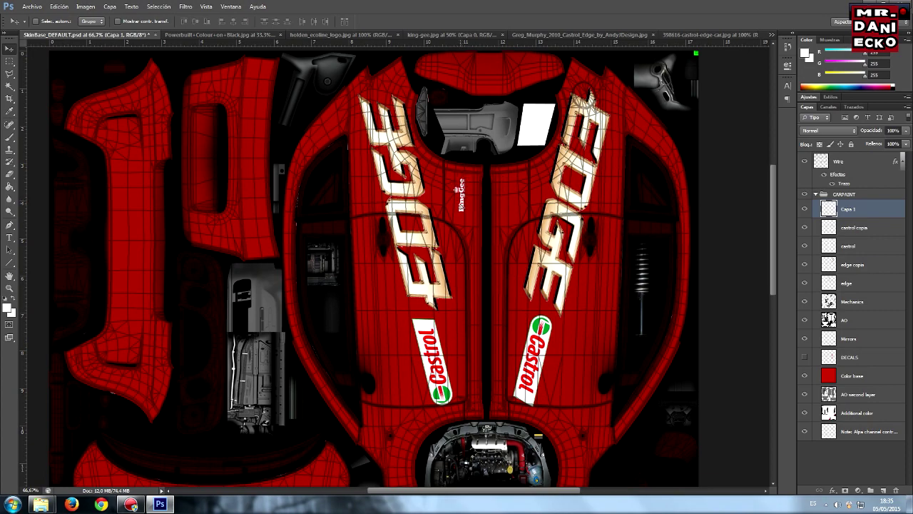
pyautogui.click(59, 7)
pyautogui.click(85, 183)
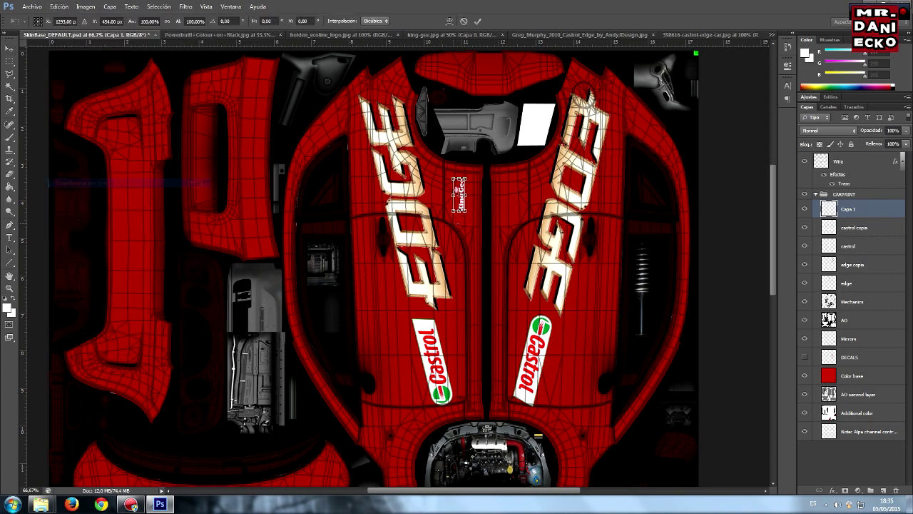
pyautogui.moveTo(449, 212); pyautogui.dragTo(448, 221)
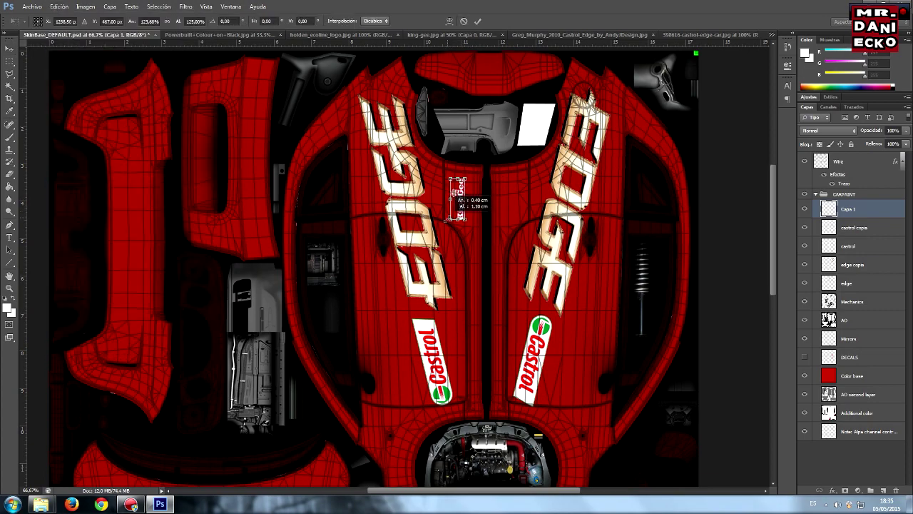
pyautogui.click(477, 22)
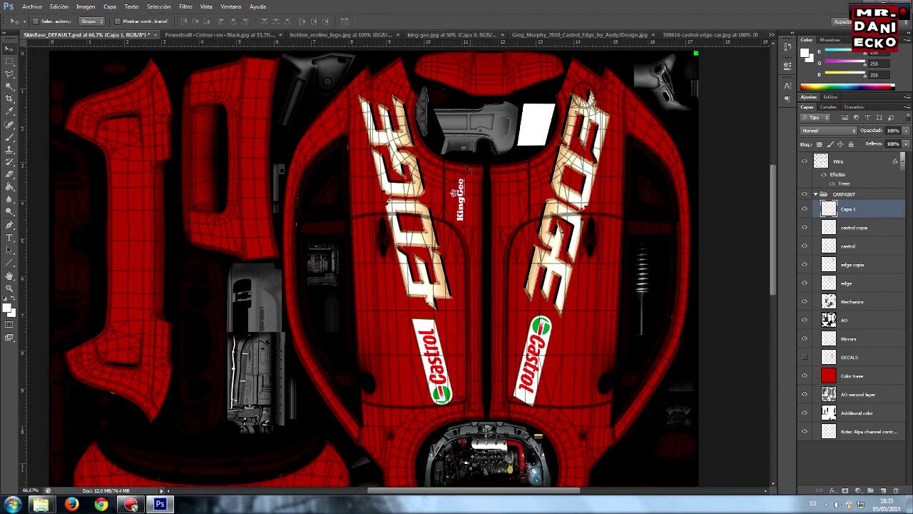
pyautogui.moveTo(465, 197); pyautogui.dragTo(472, 195)
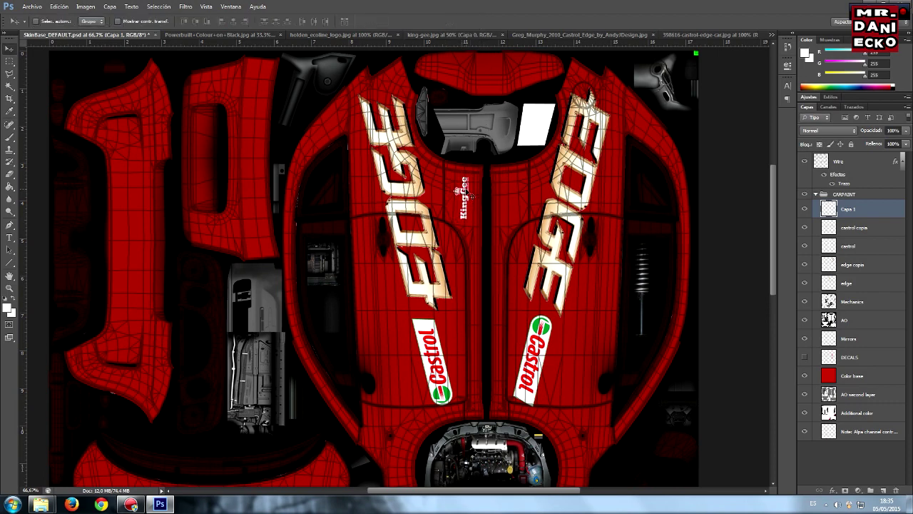
# Rename the logo layer 'king gee', duplicate it and move the copy right.
pyautogui.doubleClick(848, 209)
pyautogui.write('king gee')
pyautogui.press('Return')
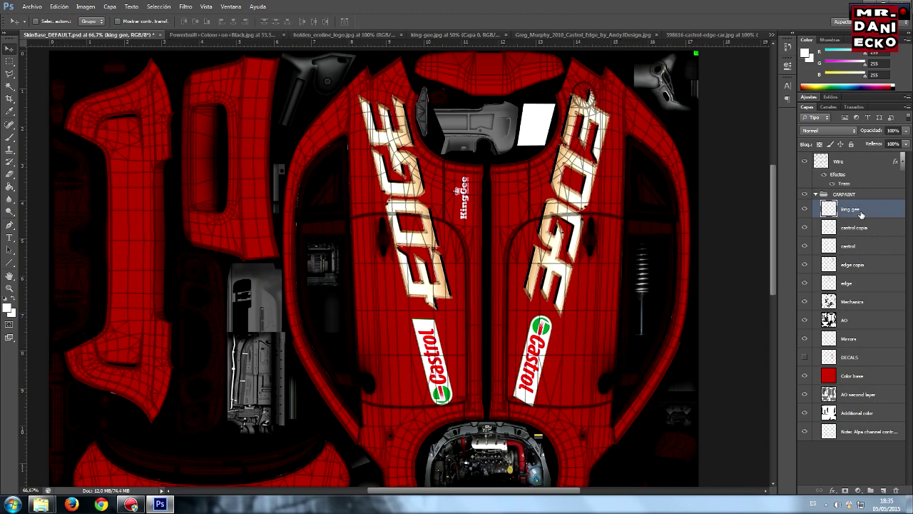
pyautogui.rightClick(860, 211)
pyautogui.click(771, 199)
pyautogui.click(388, 147)
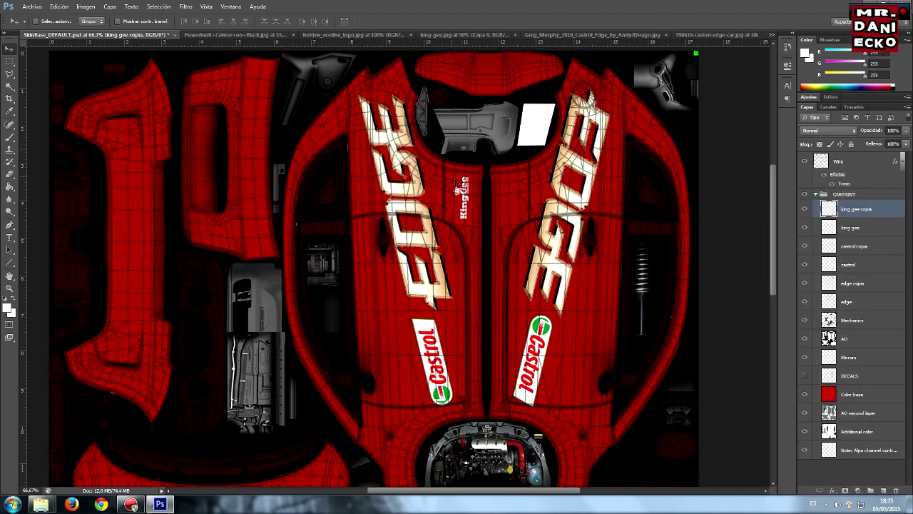
pyautogui.moveTo(472, 200); pyautogui.dragTo(503, 196)
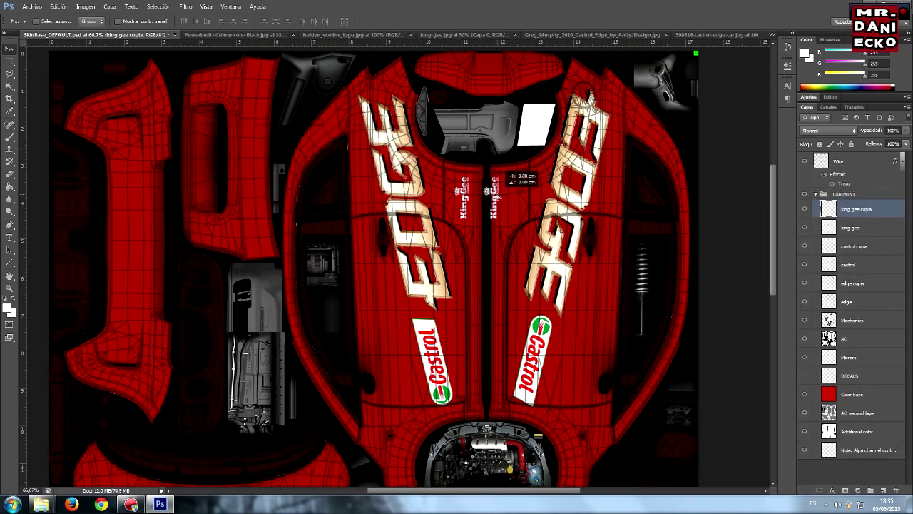
# Rotate the copied logo to face the opposite way and settle it beside the original.
pyautogui.click(59, 7)
pyautogui.click(96, 183)
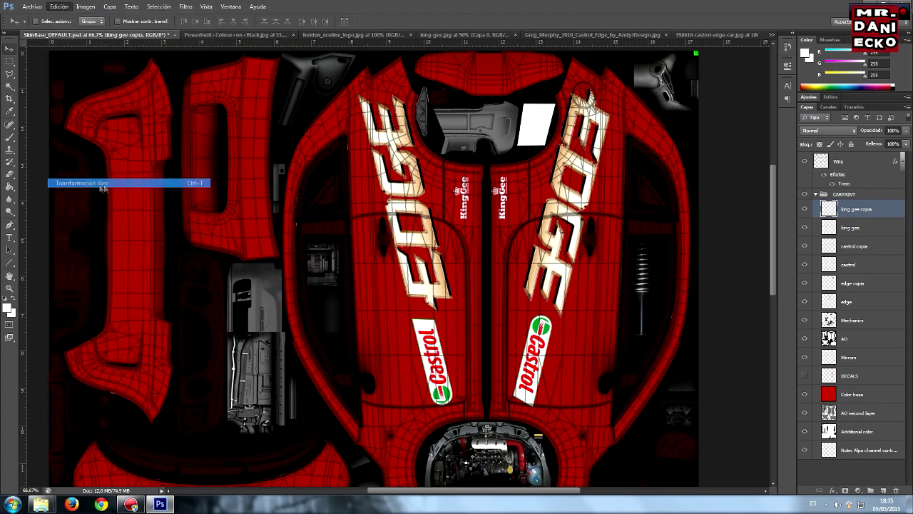
pyautogui.moveTo(542, 162); pyautogui.dragTo(542, 232)
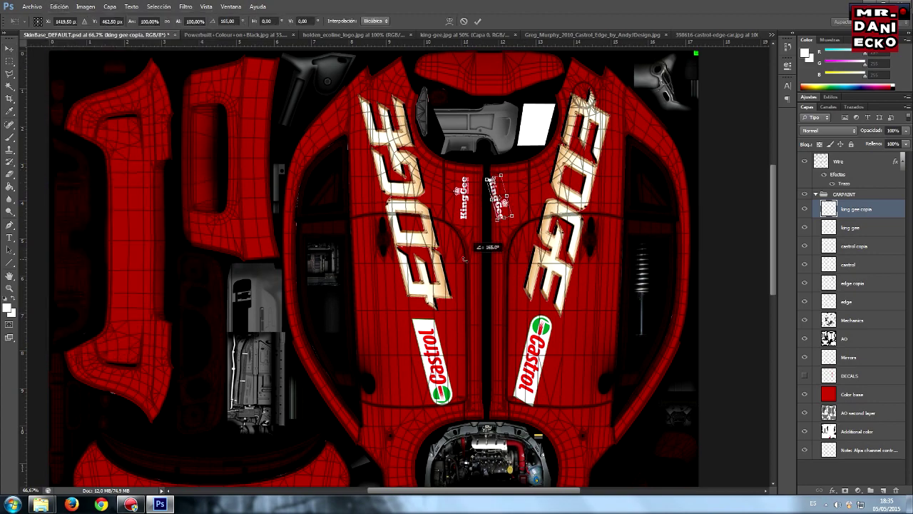
pyautogui.moveTo(497, 259); pyautogui.dragTo(475, 248)
pyautogui.click(478, 21)
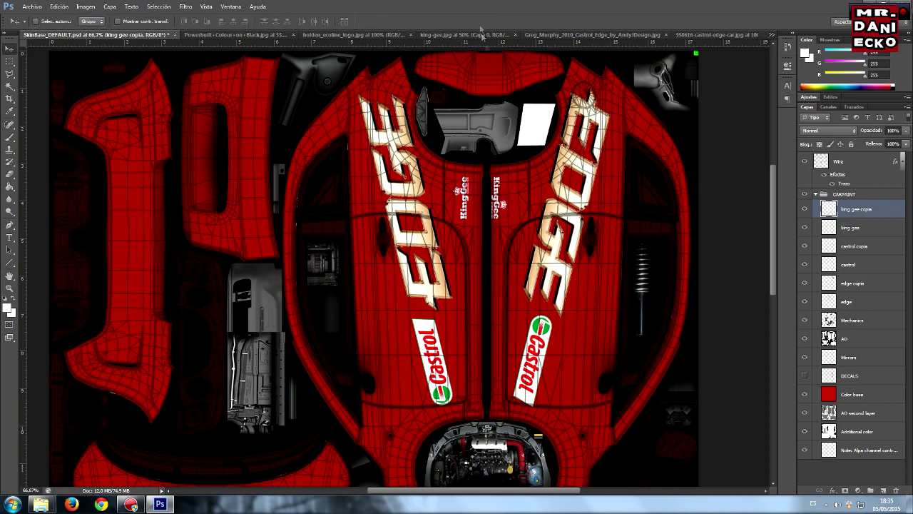
pyautogui.moveTo(502, 203); pyautogui.dragTo(515, 204)
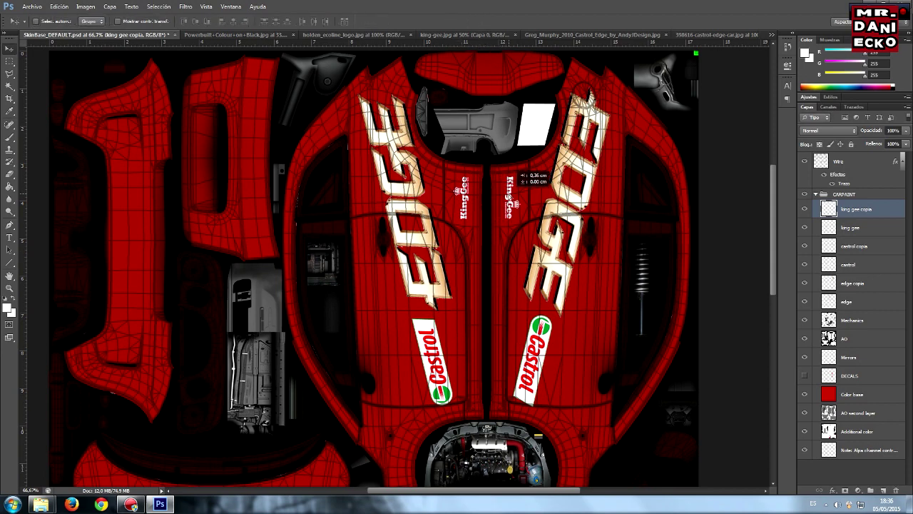
pyautogui.moveTo(515, 203); pyautogui.dragTo(515, 204)
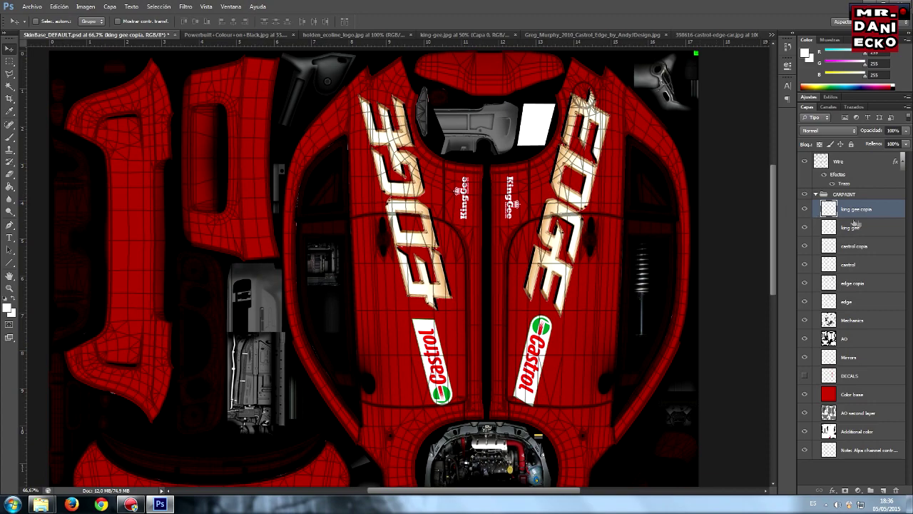
pyautogui.click(880, 229)
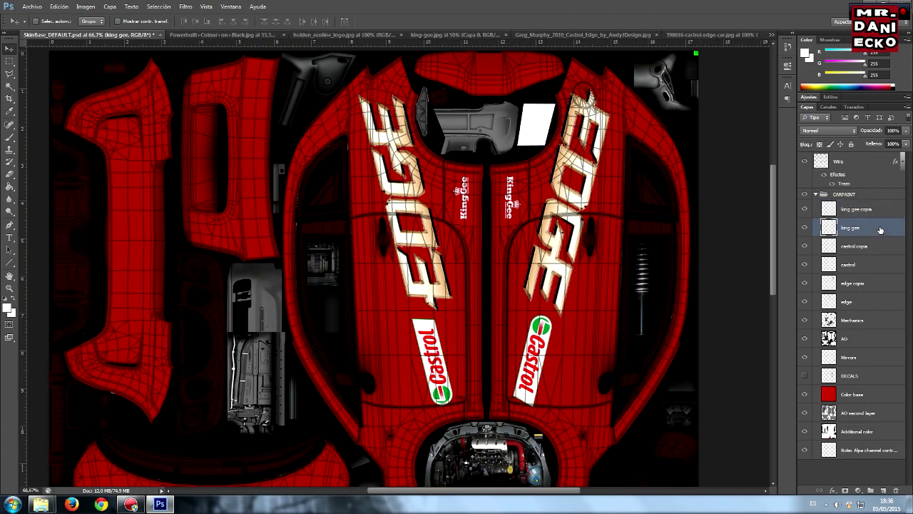
# Duplicate the king gee layer and place the copy beside the left Castrol decal by the engine bay.
pyautogui.rightClick(880, 230)
pyautogui.click(814, 197)
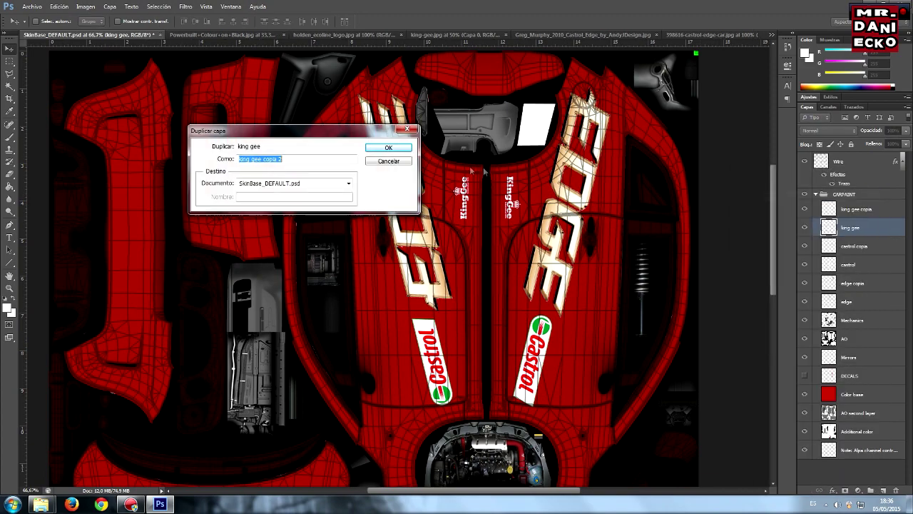
pyautogui.click(385, 148)
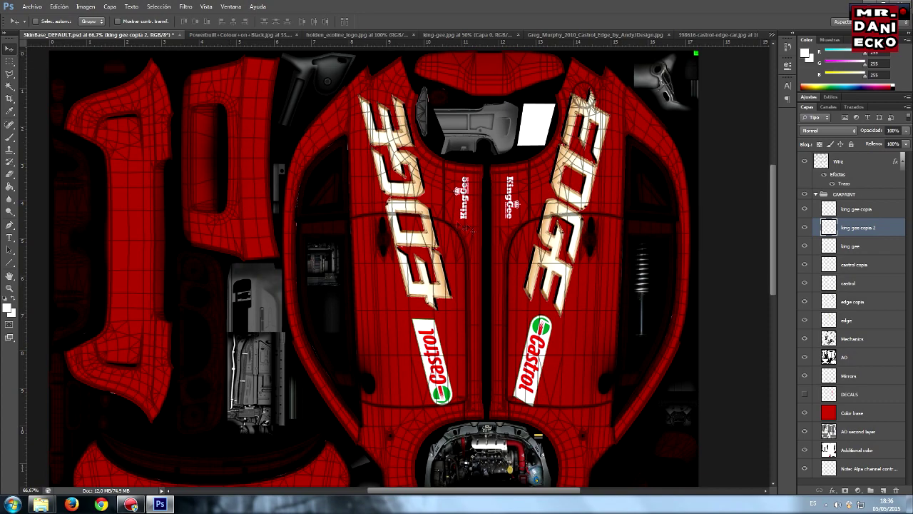
pyautogui.moveTo(508, 214); pyautogui.dragTo(432, 335)
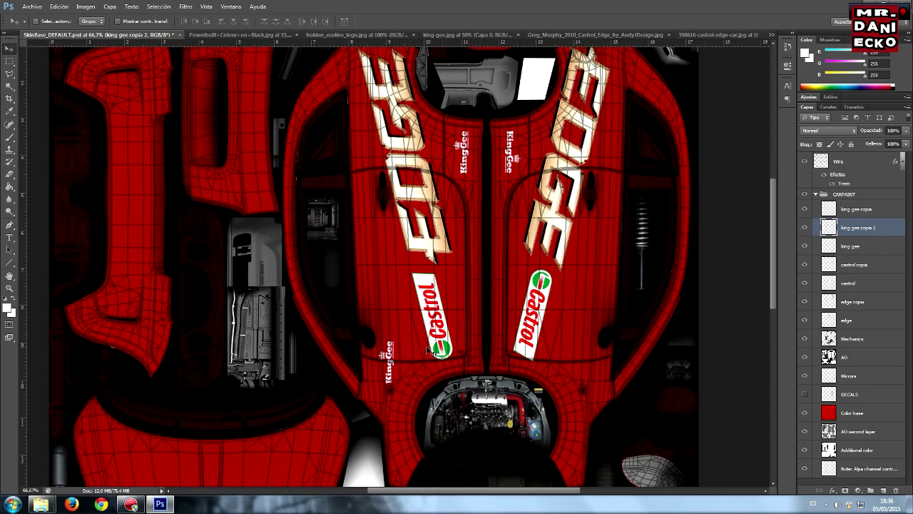
pyautogui.scroll(-3, 432, 335)
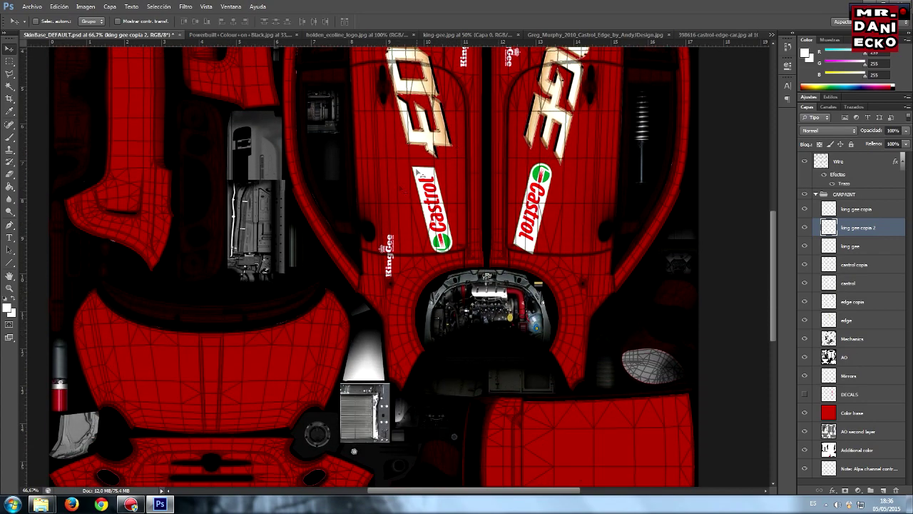
pyautogui.click(577, 35)
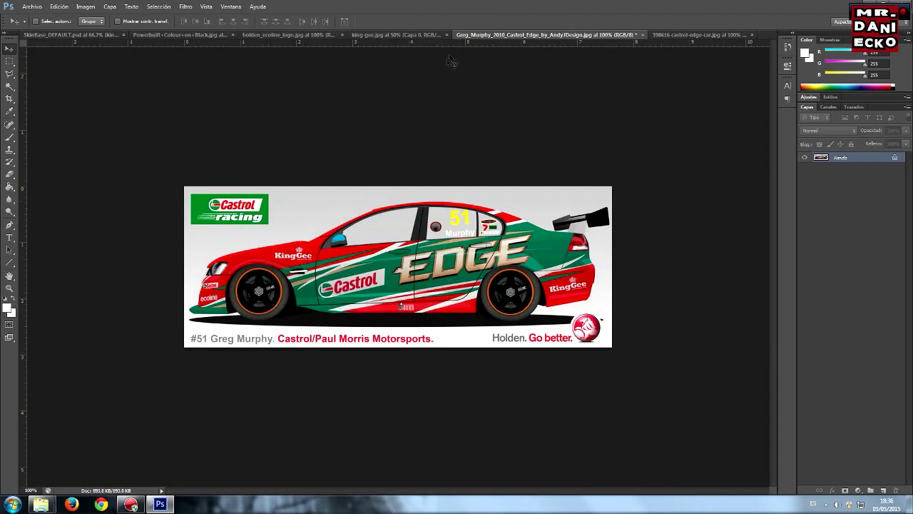
pyautogui.click(87, 35)
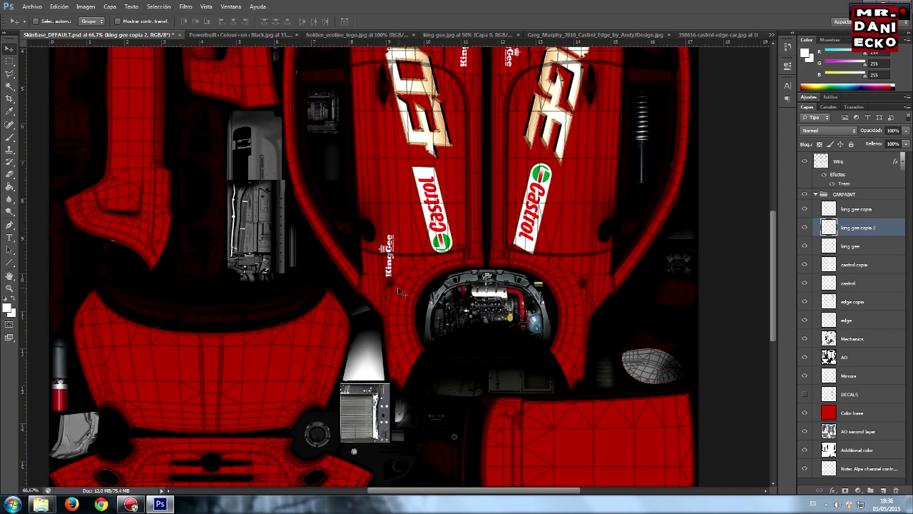
pyautogui.moveTo(382, 248); pyautogui.dragTo(394, 333)
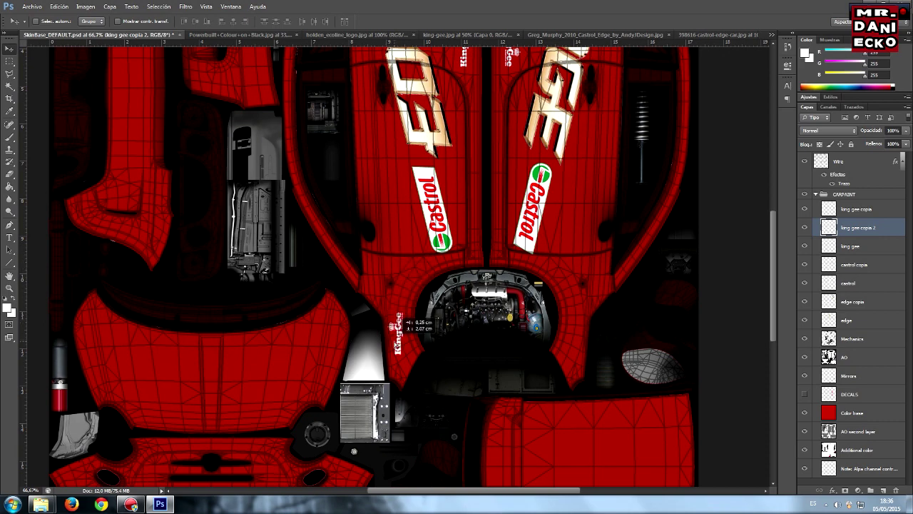
pyautogui.moveTo(393, 333); pyautogui.dragTo(396, 333)
# Duplicate the king gee copia layer, creating king gee copia 3.
pyautogui.click(877, 213)
pyautogui.rightClick(879, 211)
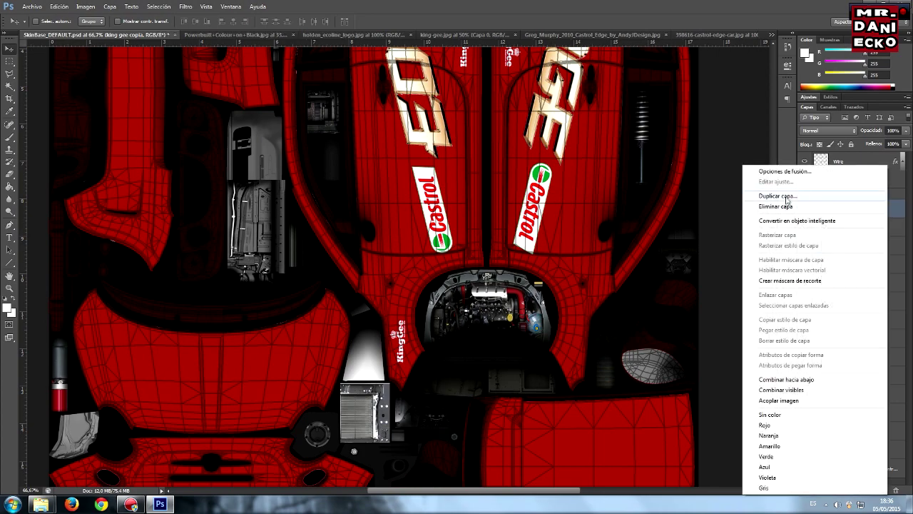
pyautogui.click(785, 197)
pyautogui.click(390, 147)
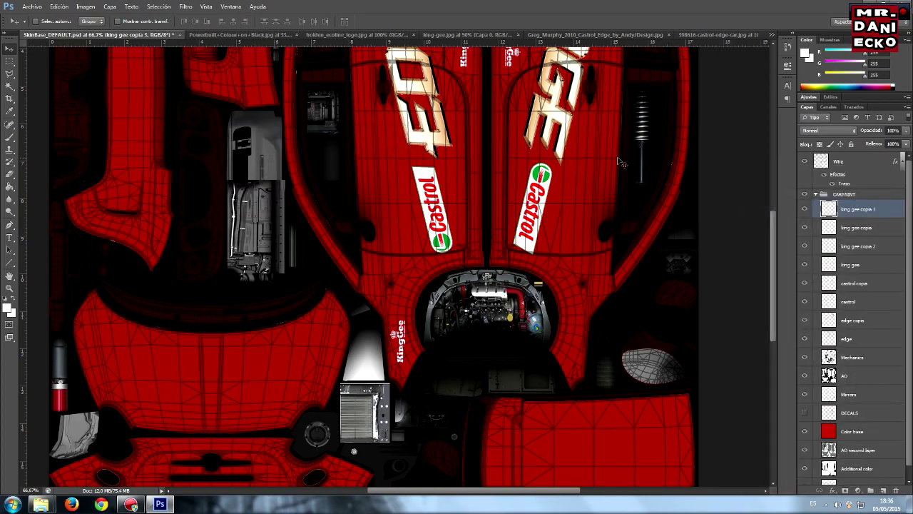
# Move king gee copia 3 right of the engine bay, fine-tune it zoomed in, then zoom back out.
pyautogui.scroll(2, 554, 151)
pyautogui.moveTo(514, 103); pyautogui.dragTo(581, 389)
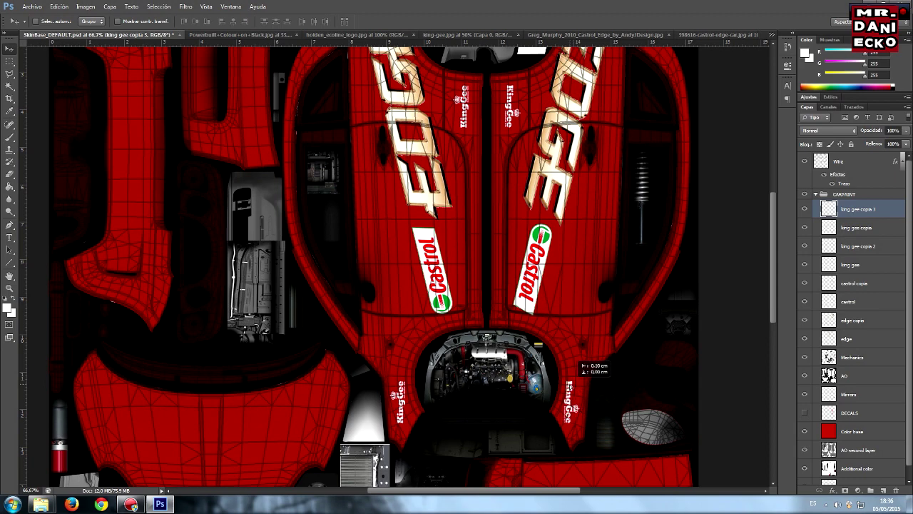
pyautogui.moveTo(573, 387); pyautogui.dragTo(573, 387)
pyautogui.click(9, 287)
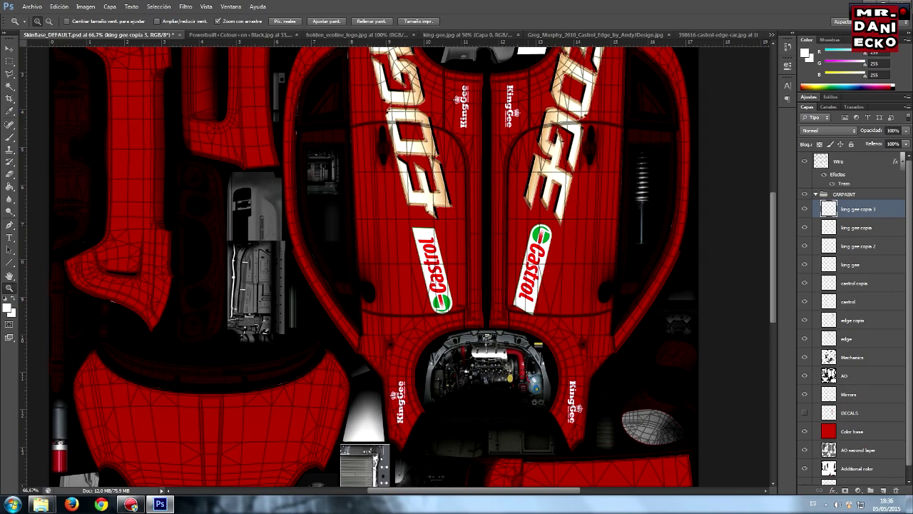
pyautogui.moveTo(576, 425); pyautogui.dragTo(577, 425)
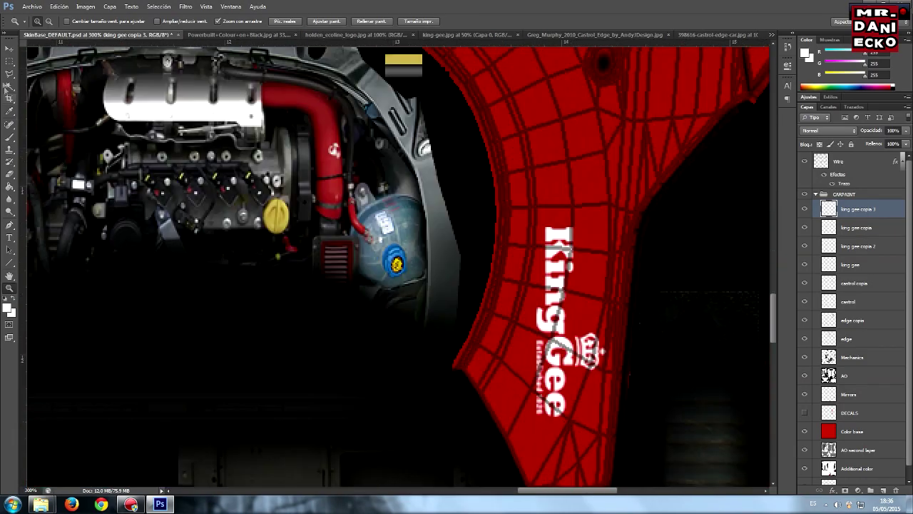
pyautogui.click(9, 48)
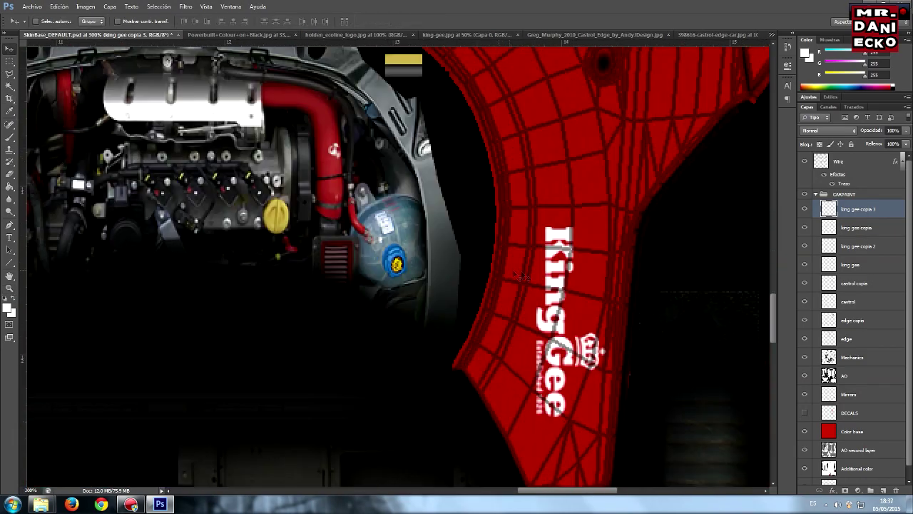
pyautogui.moveTo(551, 282); pyautogui.dragTo(540, 278)
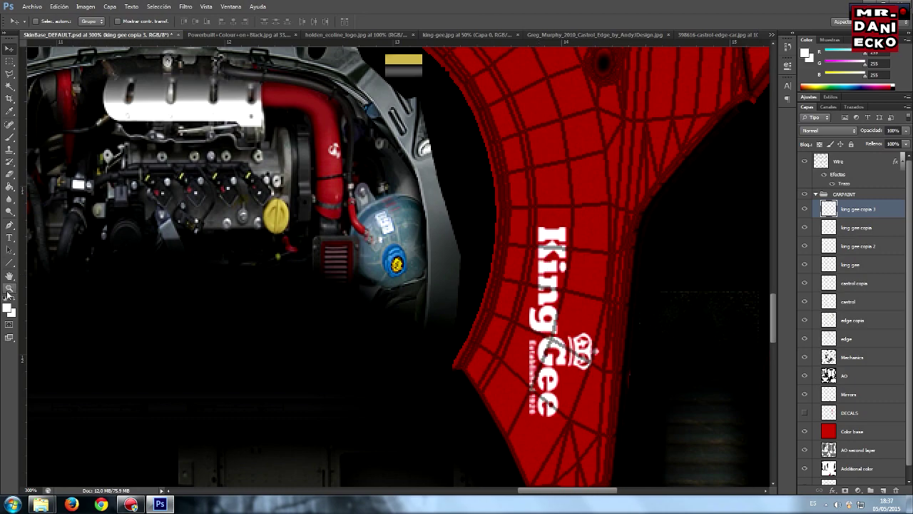
pyautogui.click(10, 288)
pyautogui.click(49, 21)
pyautogui.click(215, 178)
pyautogui.click(215, 178)
pyautogui.click(216, 178)
pyautogui.click(216, 177)
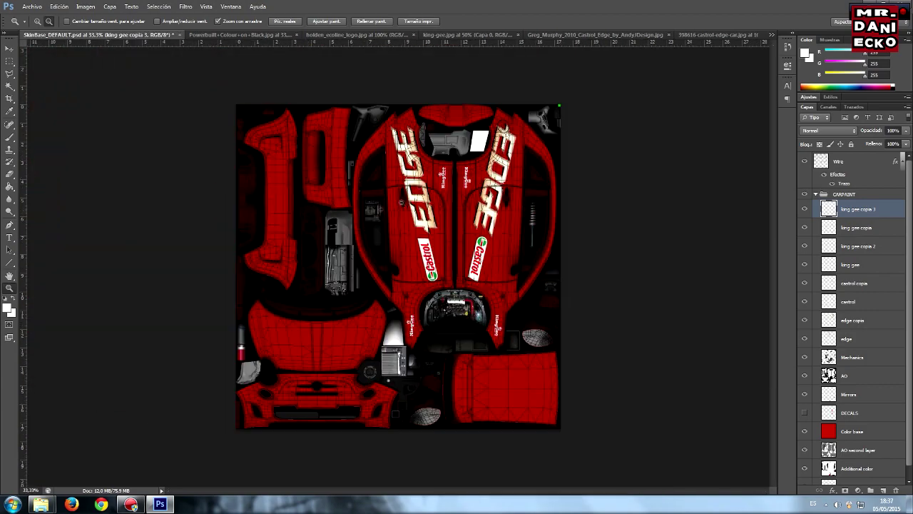
# Review the Castrol Edge reference car, then select the skin's Color base layer.
pyautogui.click(612, 35)
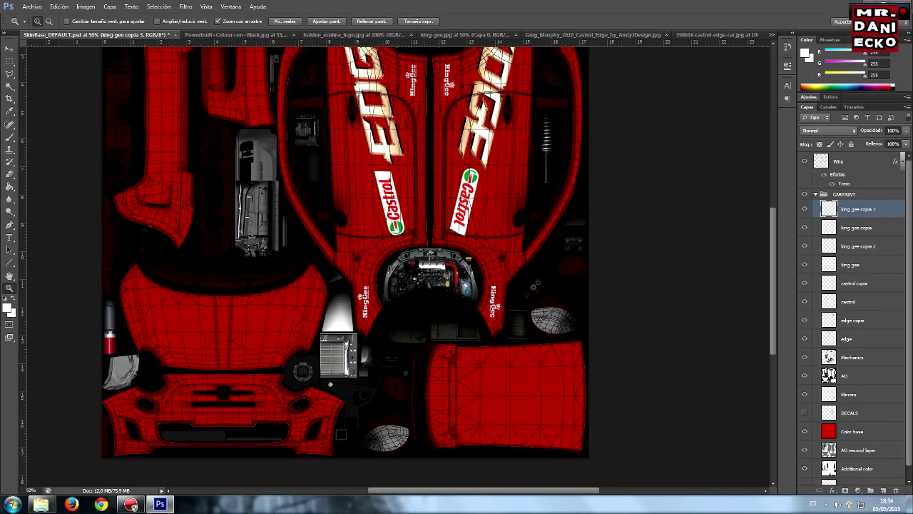
pyautogui.scroll(3, 535, 278)
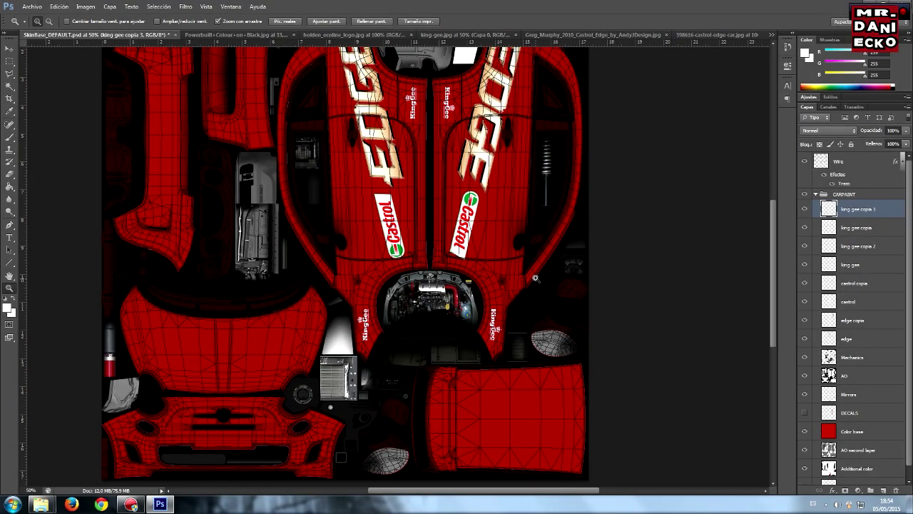
pyautogui.scroll(3, 535, 278)
pyautogui.scroll(1, 535, 279)
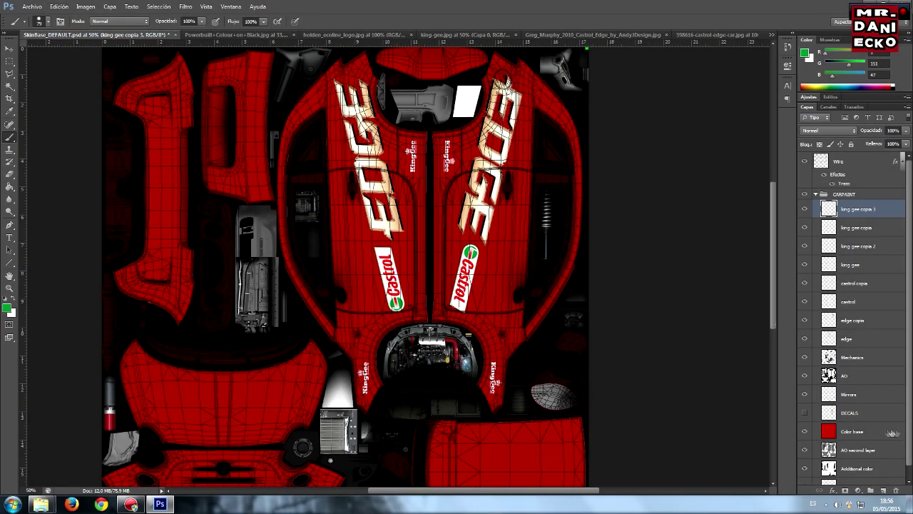
pyautogui.click(892, 432)
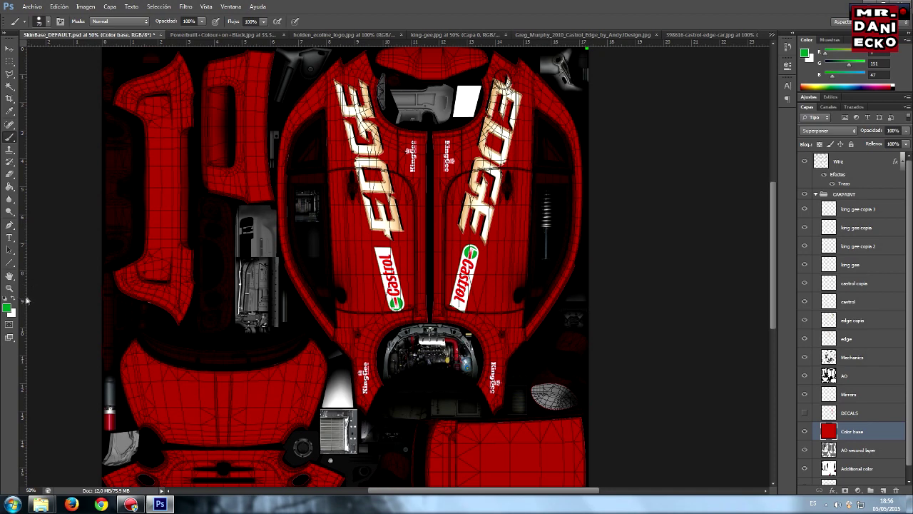
# Sample the livery green and paint a green stripe on the left hood panel.
pyautogui.click(10, 111)
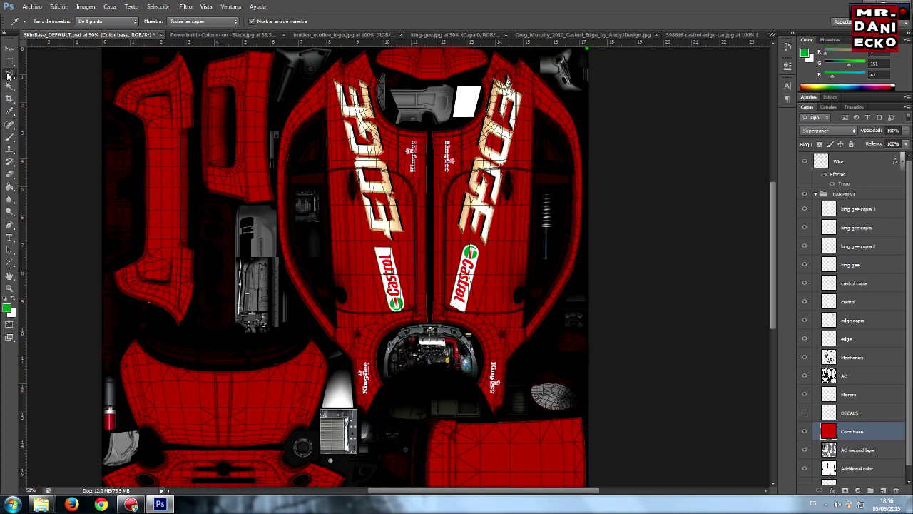
pyautogui.click(10, 73)
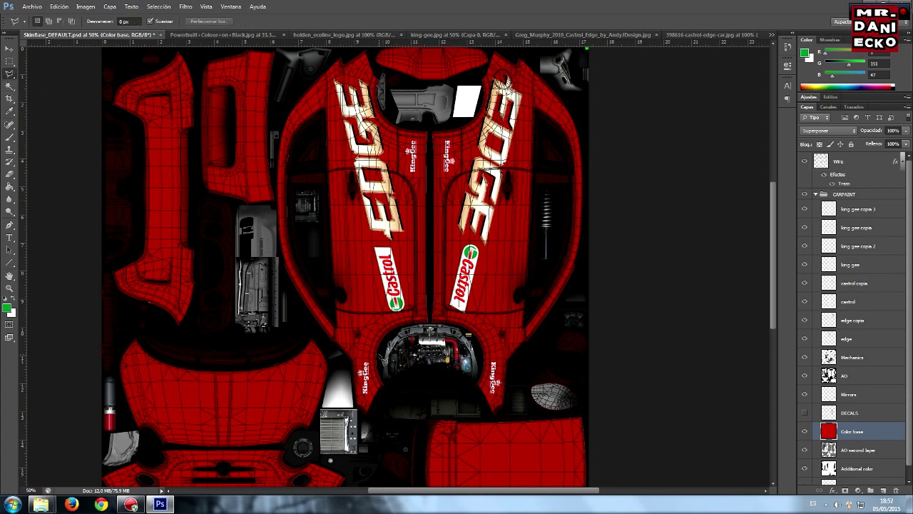
pyautogui.click(378, 355)
pyautogui.click(350, 258)
pyautogui.click(378, 355)
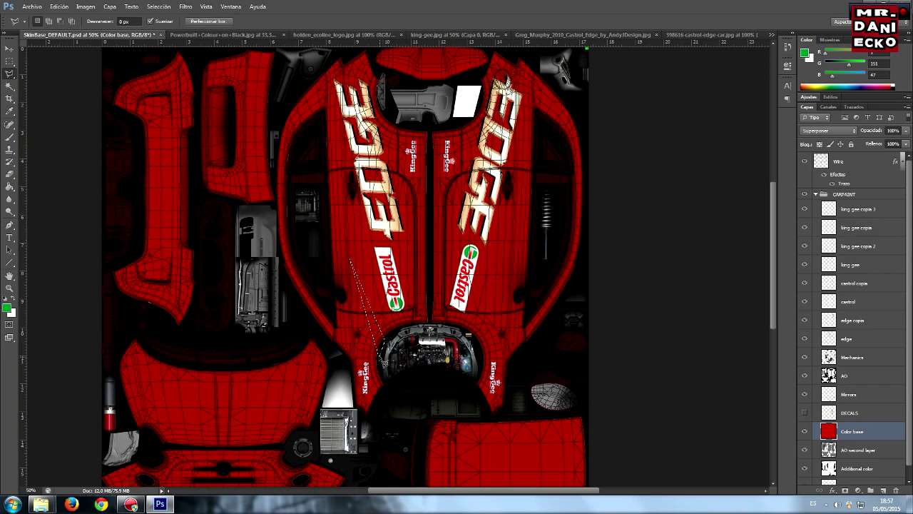
pyautogui.click(9, 137)
pyautogui.moveTo(371, 325)
pyautogui.mouseDown()
pyautogui.moveTo(377, 342)
pyautogui.moveTo(353, 266)
pyautogui.mouseUp()
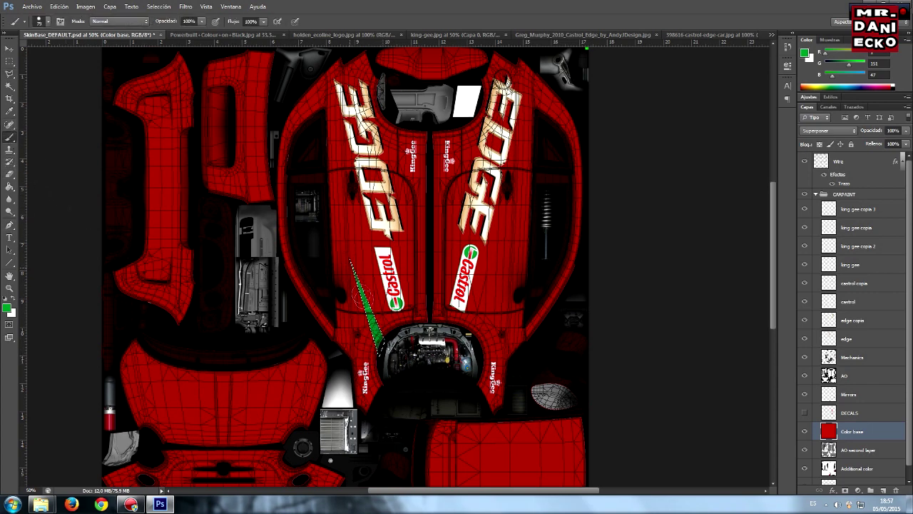
# Select the upper left hood area, paint it green around the Castrol logo, then deselect.
pyautogui.click(11, 86)
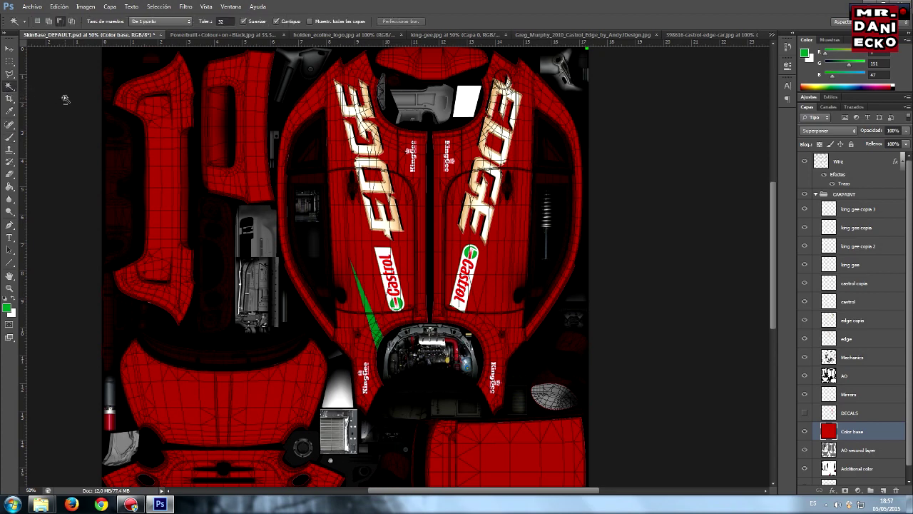
pyautogui.click(9, 74)
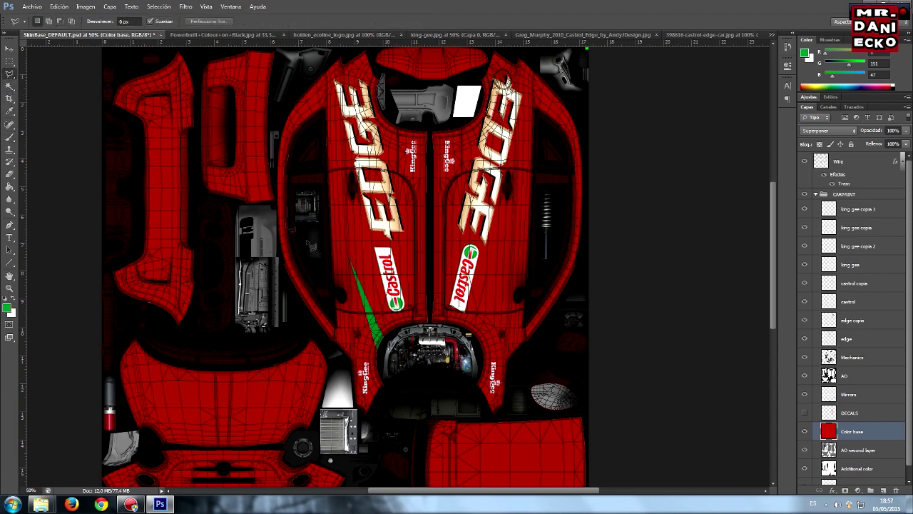
pyautogui.moveTo(382, 308)
pyautogui.mouseDown()
pyautogui.moveTo(320, 116)
pyautogui.moveTo(346, 56)
pyautogui.moveTo(370, 52)
pyautogui.moveTo(400, 124)
pyautogui.moveTo(442, 132)
pyautogui.moveTo(430, 140)
pyautogui.moveTo(433, 327)
pyautogui.moveTo(423, 341)
pyautogui.moveTo(393, 338)
pyautogui.mouseUp()
pyautogui.click(10, 137)
pyautogui.moveTo(321, 97)
pyautogui.mouseDown()
pyautogui.moveTo(330, 75)
pyautogui.moveTo(376, 53)
pyautogui.moveTo(359, 84)
pyautogui.moveTo(383, 84)
pyautogui.moveTo(302, 168)
pyautogui.moveTo(417, 118)
pyautogui.moveTo(421, 153)
pyautogui.moveTo(346, 211)
pyautogui.moveTo(412, 203)
pyautogui.moveTo(347, 266)
pyautogui.mouseUp()
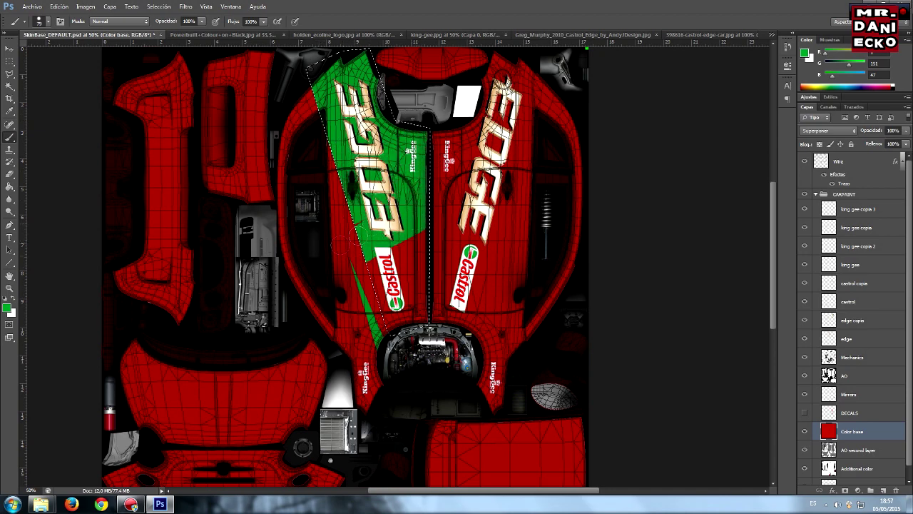
pyautogui.moveTo(426, 171)
pyautogui.mouseDown()
pyautogui.moveTo(432, 206)
pyautogui.moveTo(399, 325)
pyautogui.mouseUp()
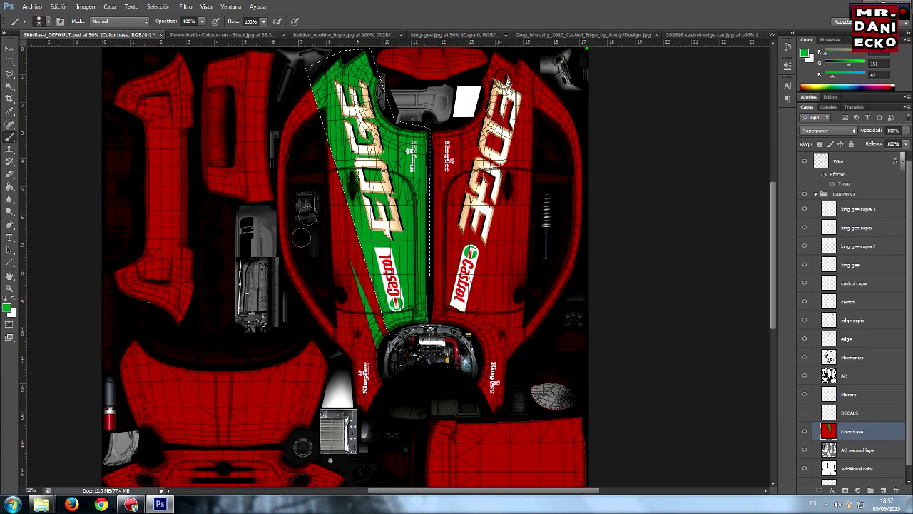
pyautogui.click(9, 73)
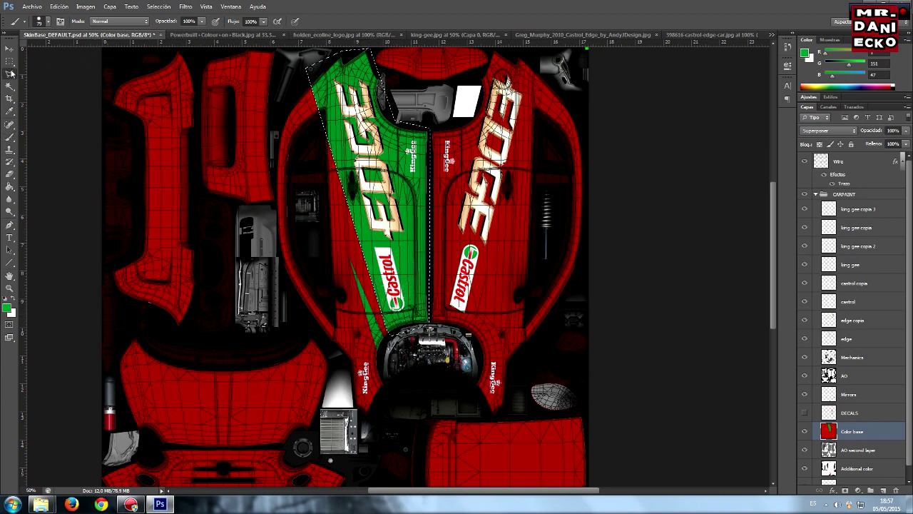
pyautogui.hotkey('ctrl', 'd')
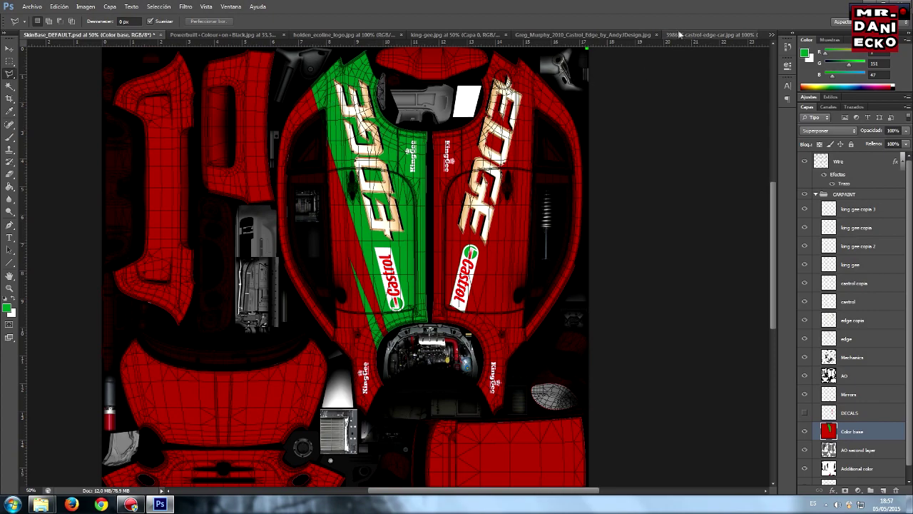
pyautogui.click(560, 36)
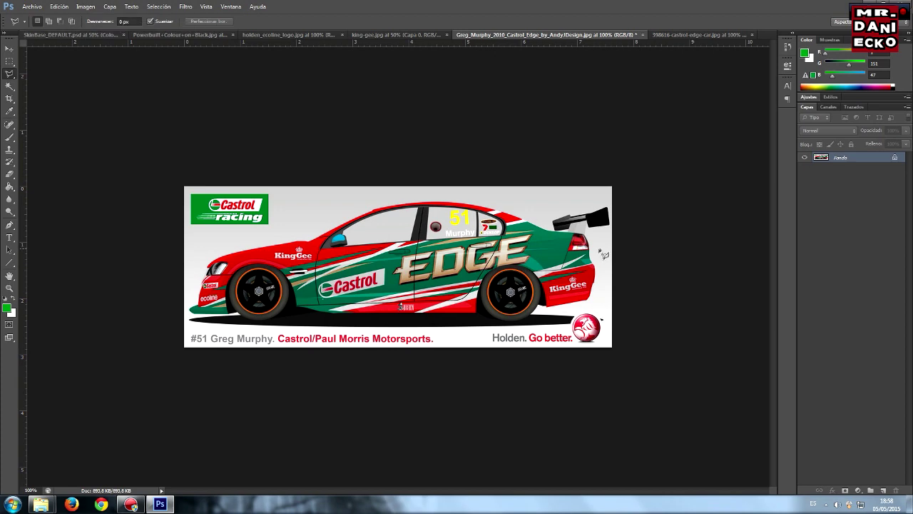
pyautogui.click(82, 35)
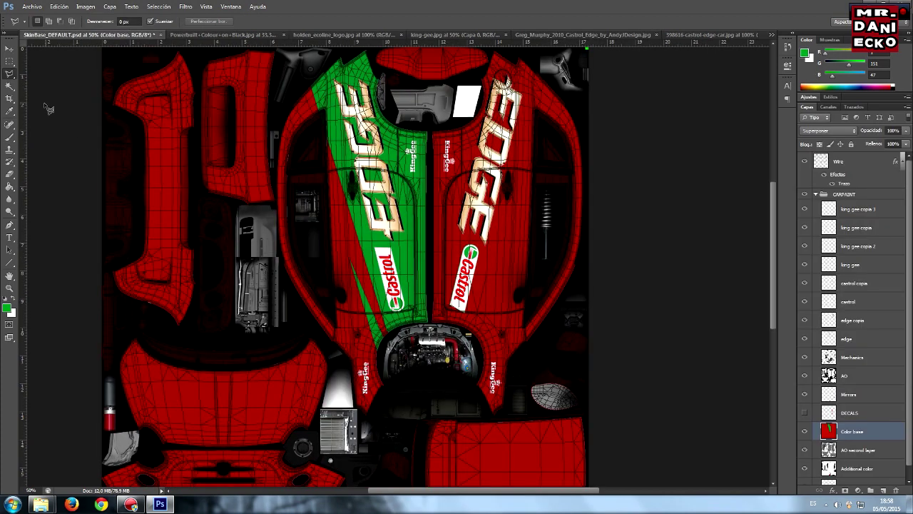
pyautogui.click(10, 136)
# Brush green over the tall panel left of the hood, top to bottom.
pyautogui.moveTo(258, 79)
pyautogui.mouseDown()
pyautogui.moveTo(263, 52)
pyautogui.moveTo(252, 89)
pyautogui.moveTo(239, 45)
pyautogui.moveTo(216, 93)
pyautogui.moveTo(239, 52)
pyautogui.moveTo(206, 72)
pyautogui.moveTo(208, 114)
pyautogui.moveTo(234, 123)
pyautogui.moveTo(258, 78)
pyautogui.moveTo(265, 202)
pyautogui.moveTo(248, 115)
pyautogui.moveTo(235, 187)
pyautogui.moveTo(217, 204)
pyautogui.moveTo(209, 127)
pyautogui.mouseUp()
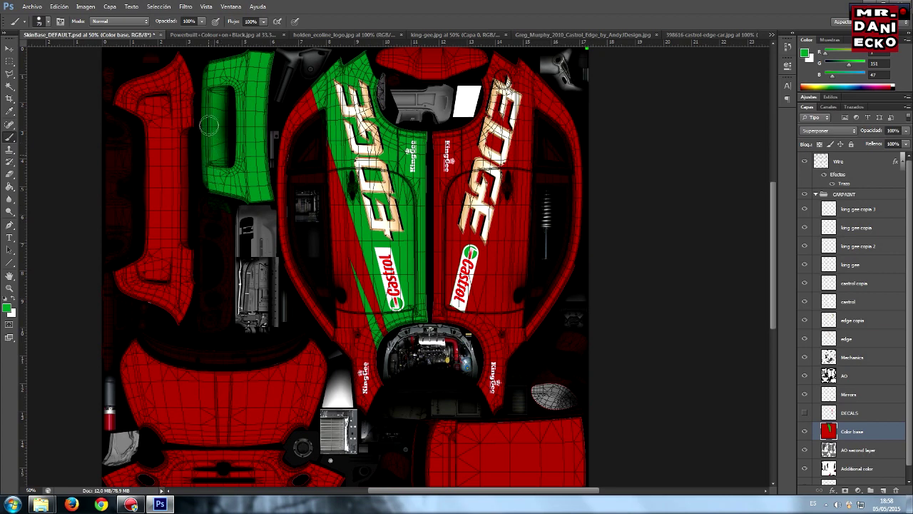
pyautogui.moveTo(233, 214)
pyautogui.mouseDown()
pyautogui.moveTo(214, 202)
pyautogui.moveTo(201, 211)
pyautogui.mouseUp()
pyautogui.moveTo(264, 197); pyautogui.dragTo(265, 200)
# Lasso the lower front bumper and paint it green.
pyautogui.scroll(-5, 179, 228)
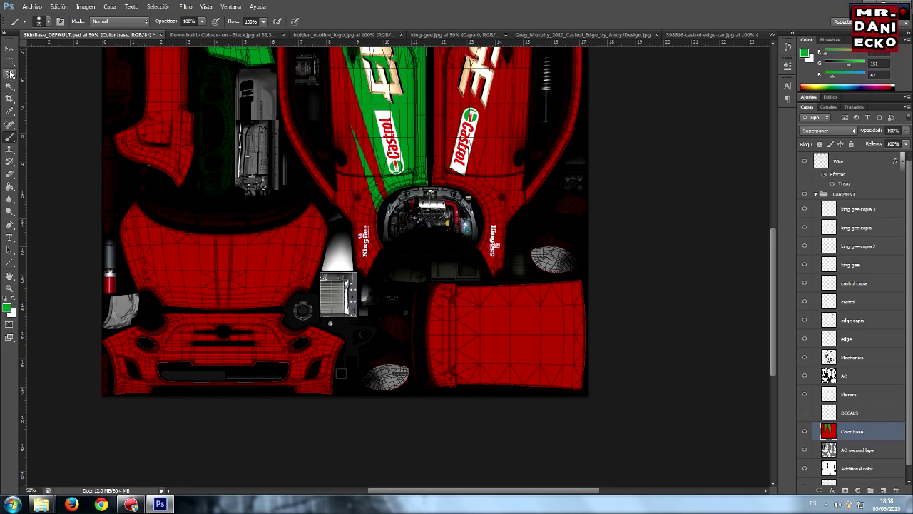
pyautogui.click(9, 74)
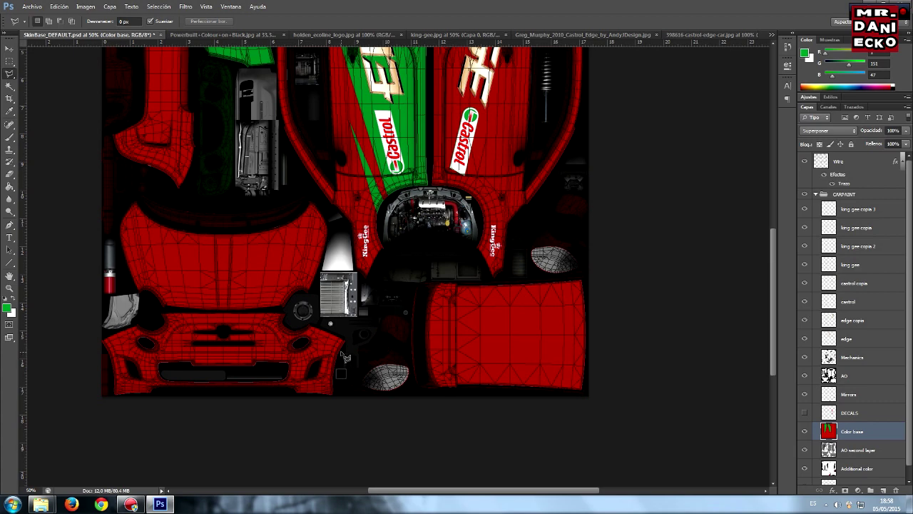
pyautogui.moveTo(341, 353); pyautogui.dragTo(286, 376)
pyautogui.click(282, 372)
pyautogui.click(103, 349)
pyautogui.click(92, 405)
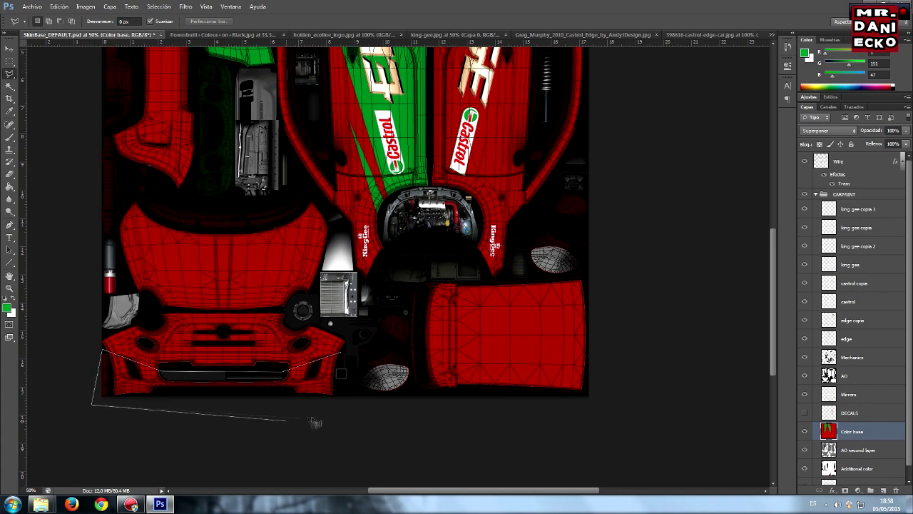
pyautogui.click(342, 408)
pyautogui.click(342, 353)
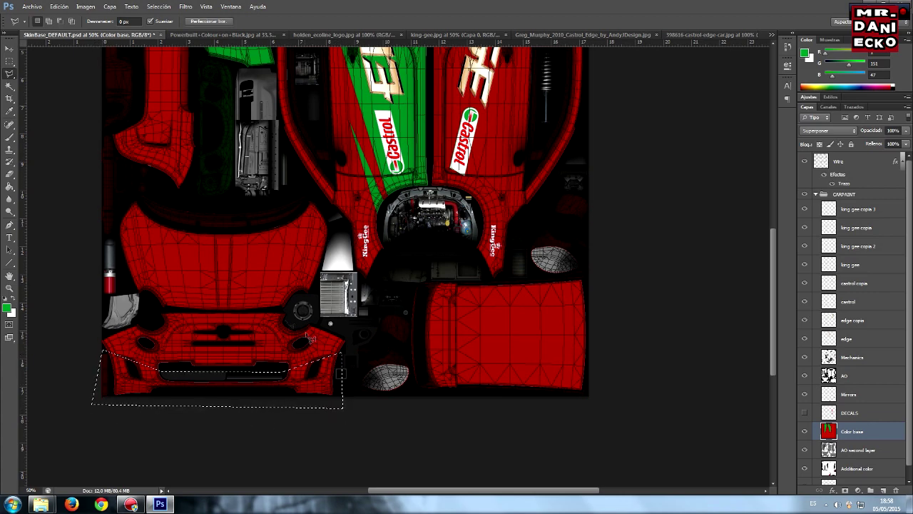
pyautogui.click(10, 137)
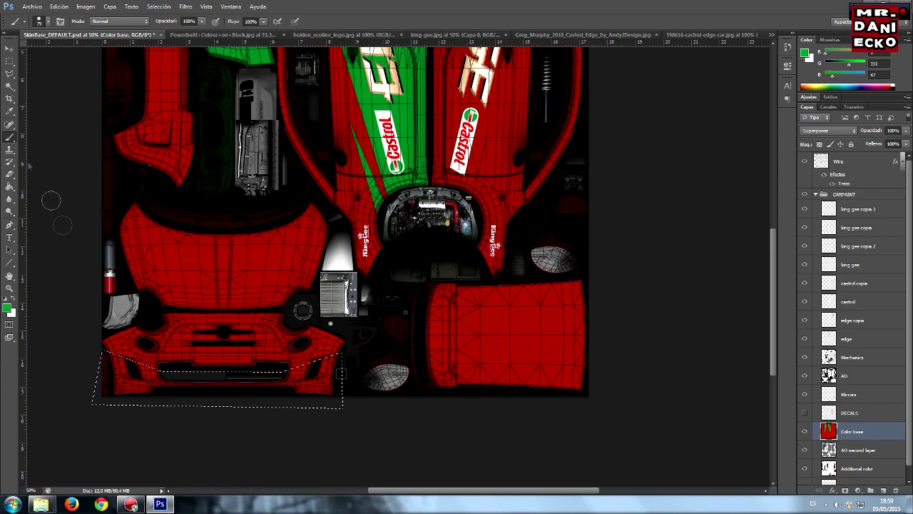
pyautogui.moveTo(118, 356)
pyautogui.mouseDown()
pyautogui.moveTo(79, 399)
pyautogui.moveTo(228, 385)
pyautogui.moveTo(335, 361)
pyautogui.moveTo(285, 405)
pyautogui.mouseUp()
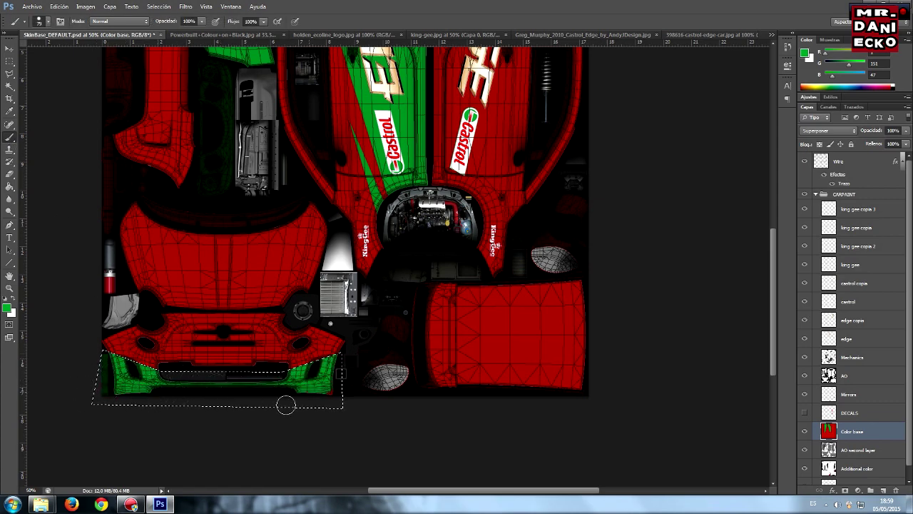
# Deselect and compare the bumper against the side-view and photo Castrol Edge references.
pyautogui.click(9, 74)
pyautogui.click(224, 371)
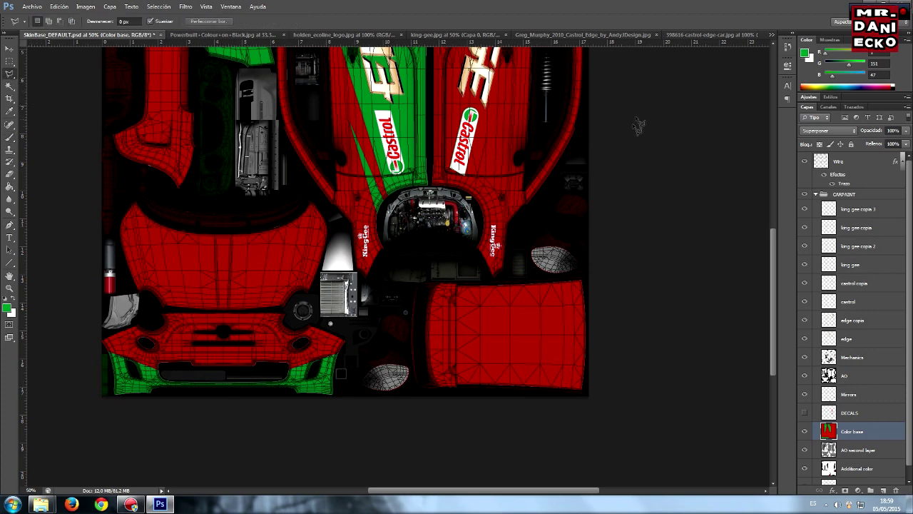
pyautogui.click(628, 34)
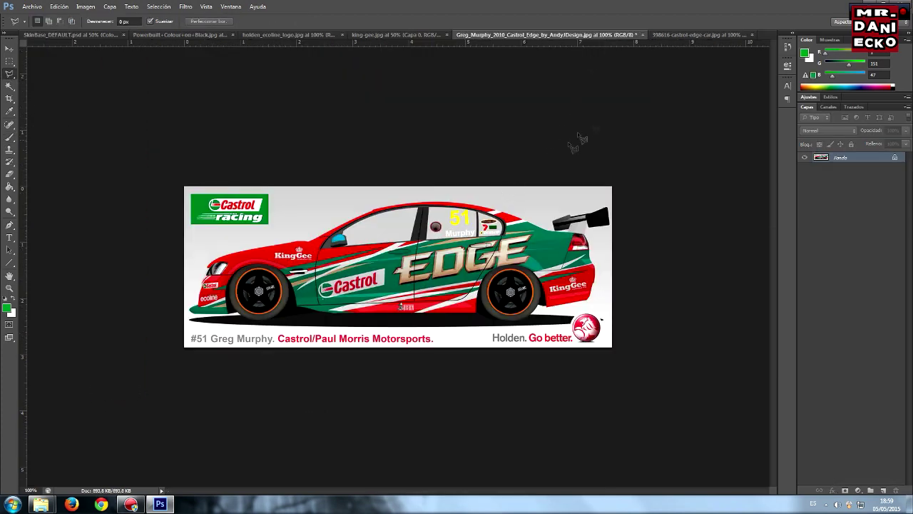
pyautogui.click(677, 33)
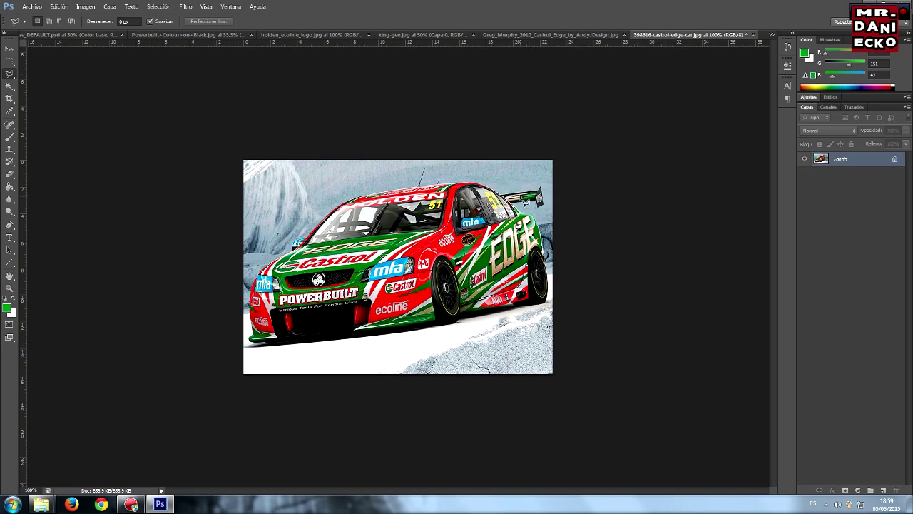
pyautogui.click(86, 34)
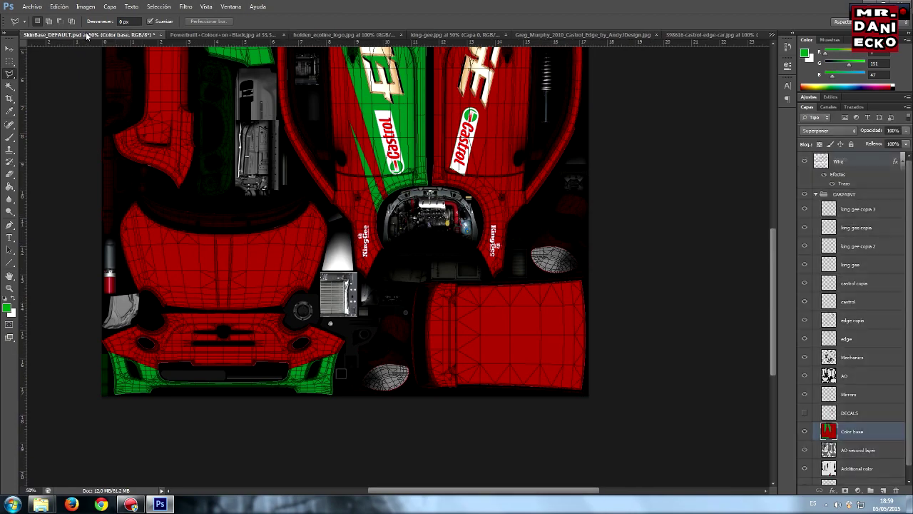
# Zoom in close on the left edge of the large red rear panel.
pyautogui.click(9, 288)
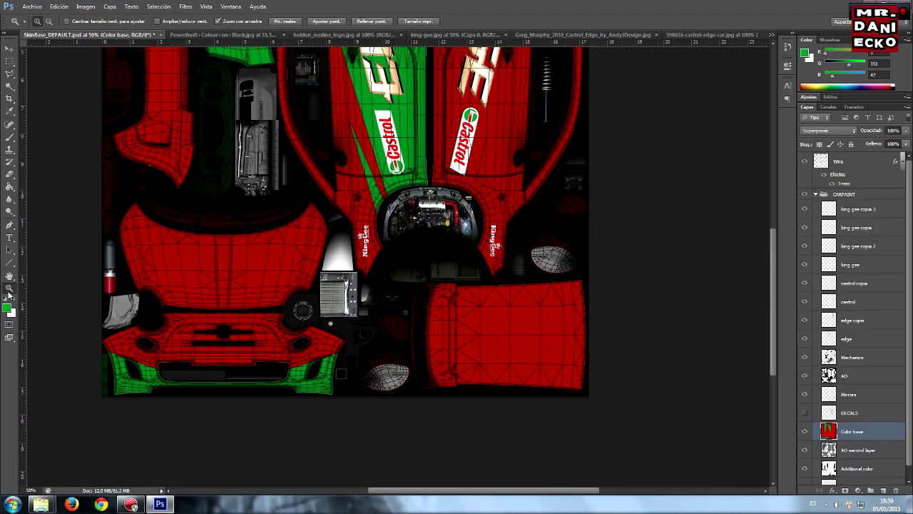
pyautogui.click(439, 347)
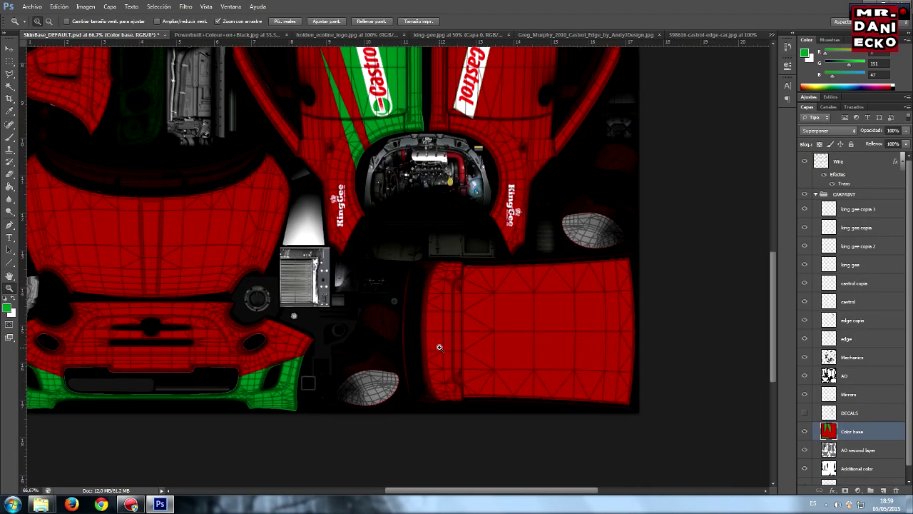
pyautogui.click(442, 357)
pyautogui.click(455, 401)
pyautogui.scroll(2, 460, 371)
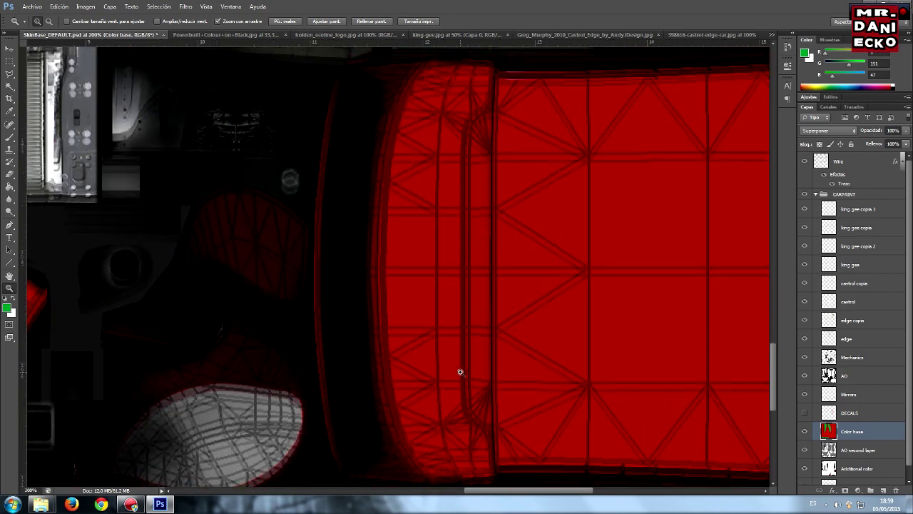
# Select the rear panel's left-hand strip with a Polygonal Lasso outline along its seam.
pyautogui.click(9, 73)
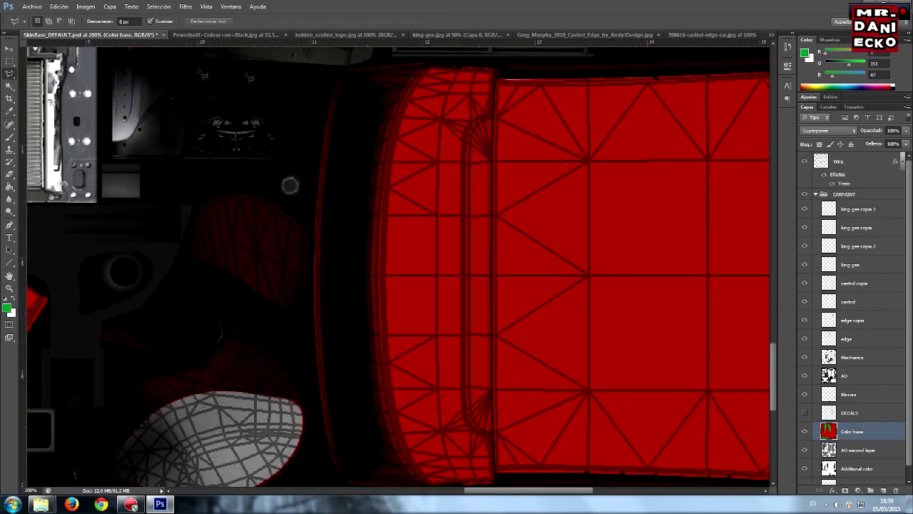
pyautogui.moveTo(502, 64)
pyautogui.mouseDown()
pyautogui.moveTo(503, 179)
pyautogui.moveTo(487, 285)
pyautogui.moveTo(496, 446)
pyautogui.mouseUp()
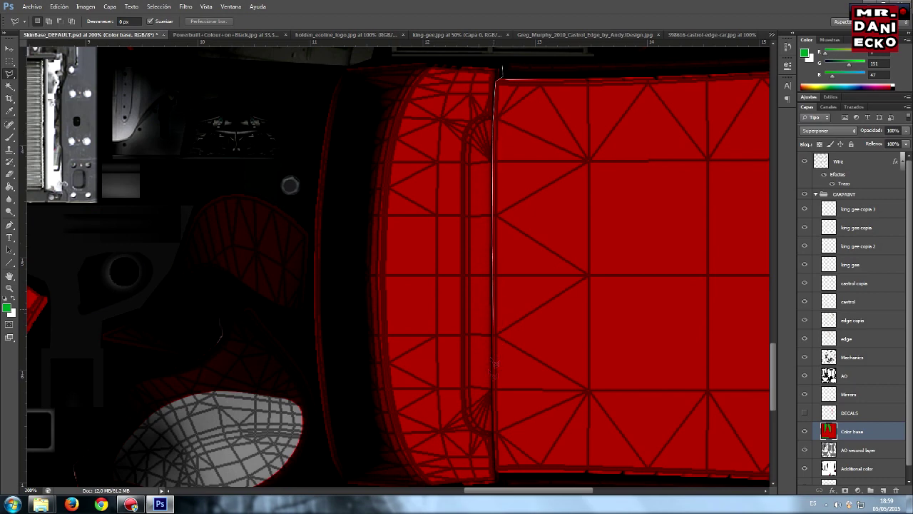
pyautogui.scroll(-3, 497, 357)
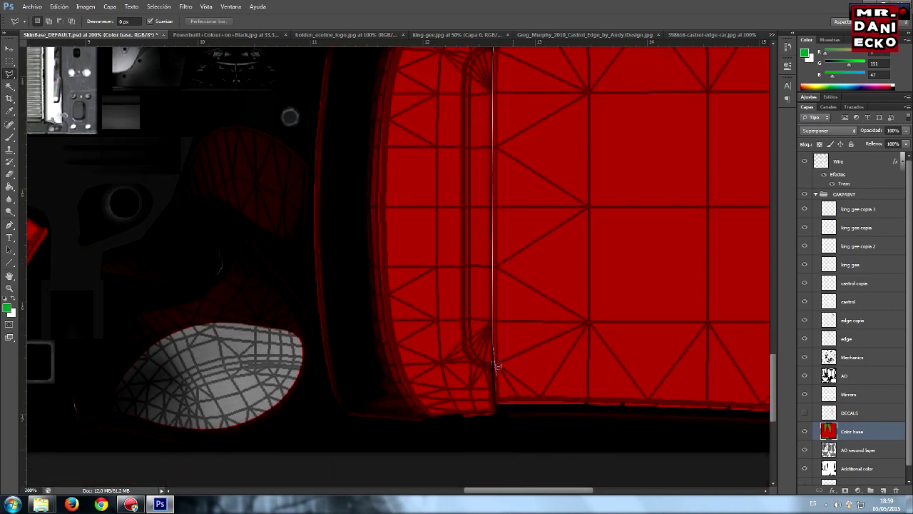
pyautogui.click(499, 424)
pyautogui.click(332, 422)
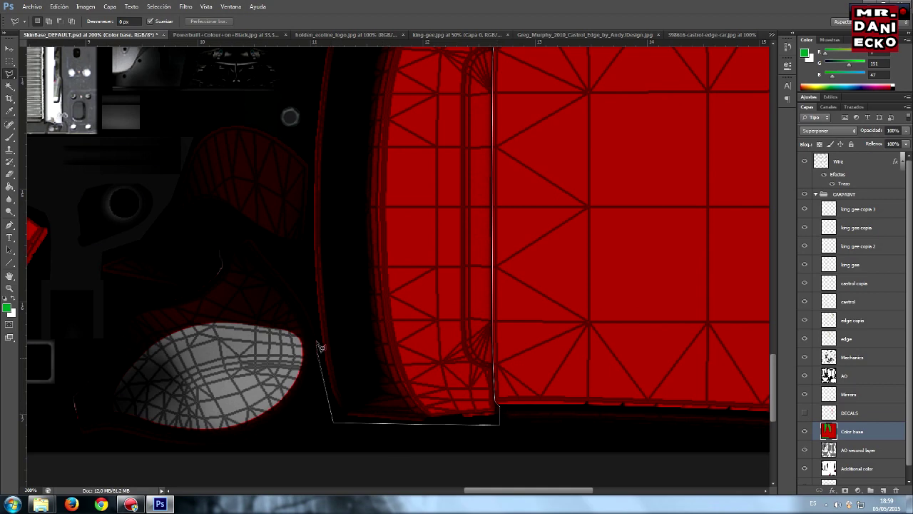
pyautogui.click(311, 213)
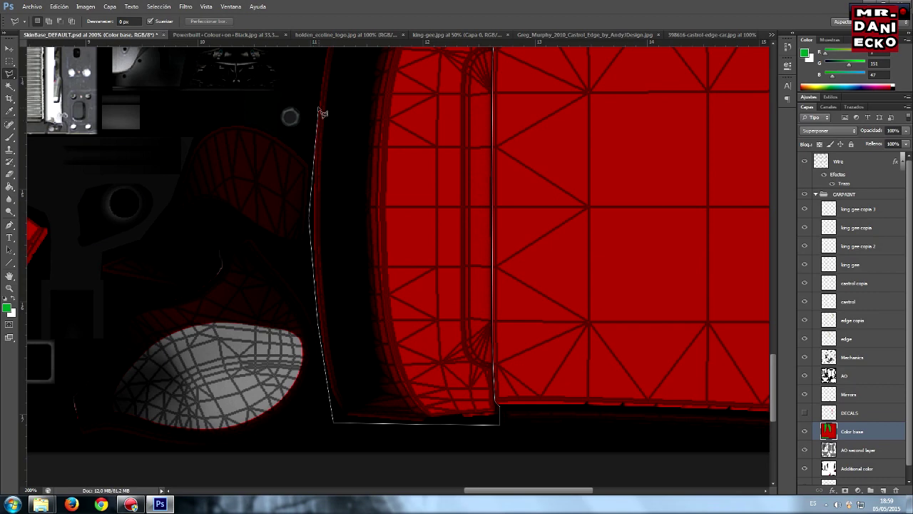
pyautogui.click(314, 102)
pyautogui.scroll(5, 315, 102)
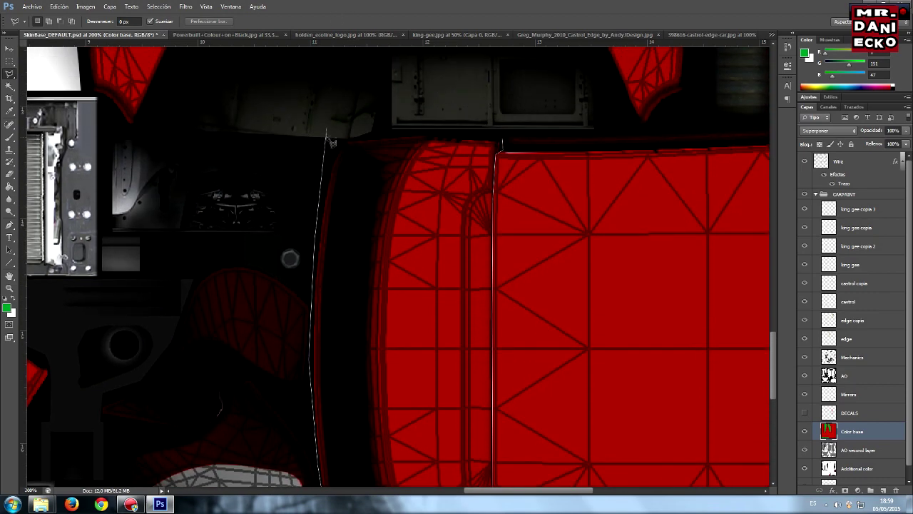
pyautogui.click(333, 137)
pyautogui.click(401, 131)
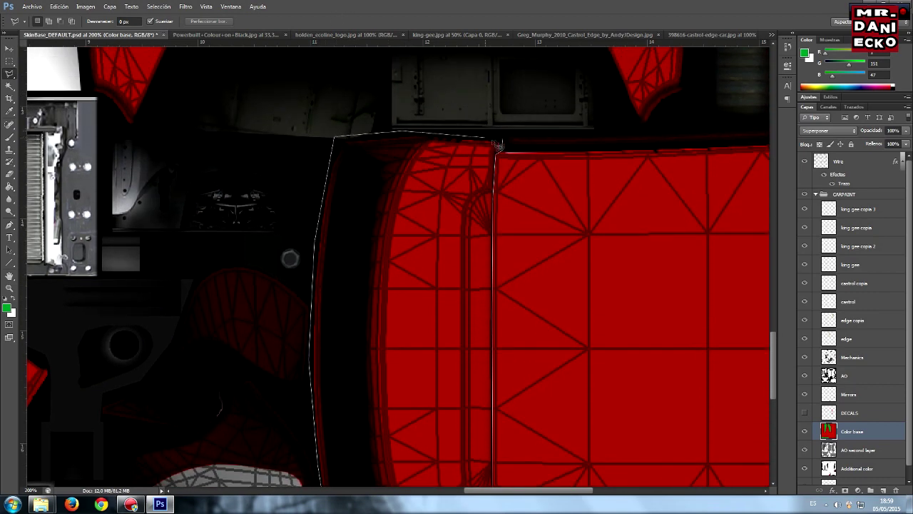
pyautogui.doubleClick(503, 142)
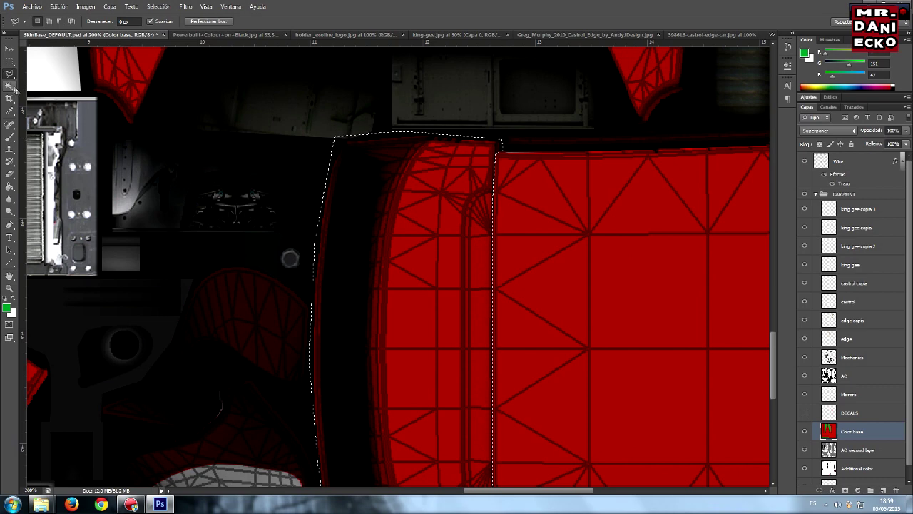
# Brush green paint over the selected rear panel strip.
pyautogui.click(9, 136)
pyautogui.moveTo(387, 152)
pyautogui.mouseDown()
pyautogui.moveTo(336, 179)
pyautogui.moveTo(460, 197)
pyautogui.moveTo(236, 306)
pyautogui.moveTo(530, 306)
pyautogui.moveTo(265, 387)
pyautogui.mouseUp()
pyautogui.scroll(-2, 496, 339)
pyautogui.scroll(-3, 496, 339)
pyautogui.moveTo(516, 310)
pyautogui.mouseDown()
pyautogui.moveTo(534, 321)
pyautogui.moveTo(546, 388)
pyautogui.moveTo(508, 456)
pyautogui.mouseUp()
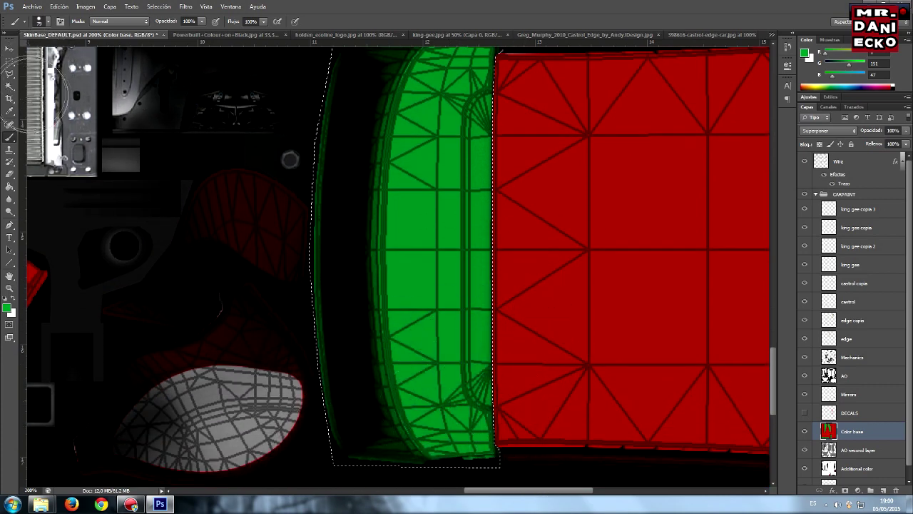
# Deselect the painted strip and zoom out to the whole texture sheet.
pyautogui.click(10, 74)
pyautogui.click(371, 130)
pyautogui.click(9, 287)
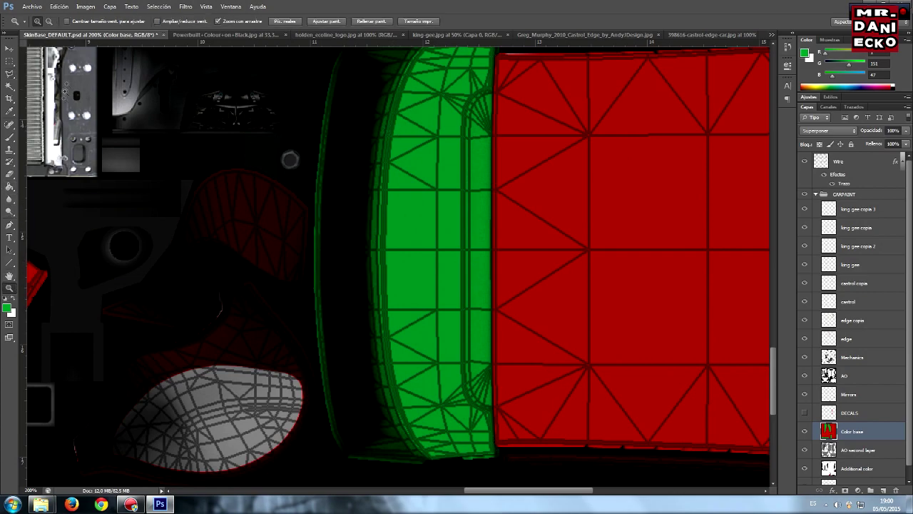
pyautogui.click(49, 21)
pyautogui.click(249, 139)
pyautogui.click(248, 139)
pyautogui.click(248, 137)
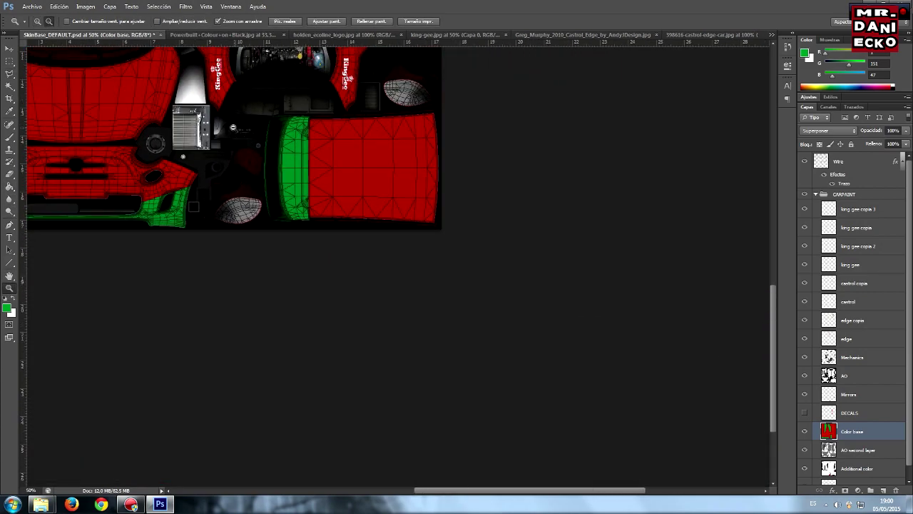
# Zoom out once, then zoom back in on the centre of the texture.
pyautogui.click(249, 134)
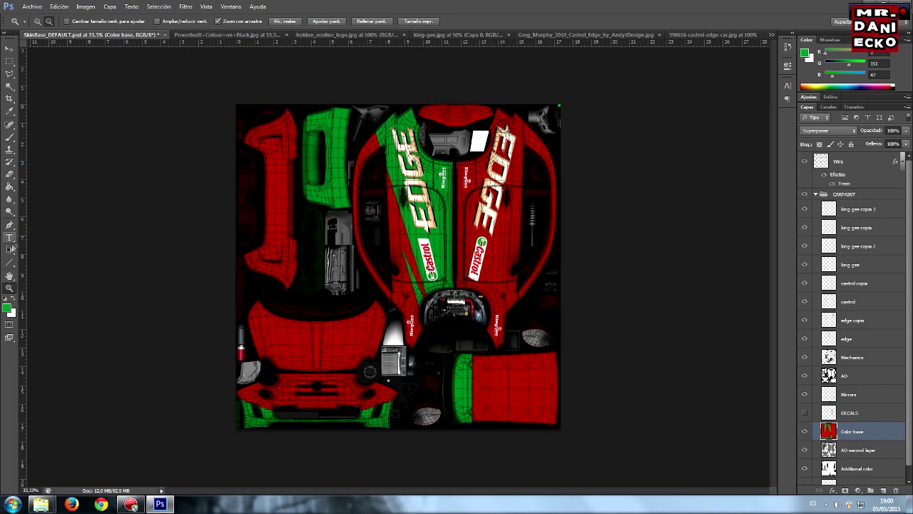
pyautogui.click(37, 22)
pyautogui.click(542, 214)
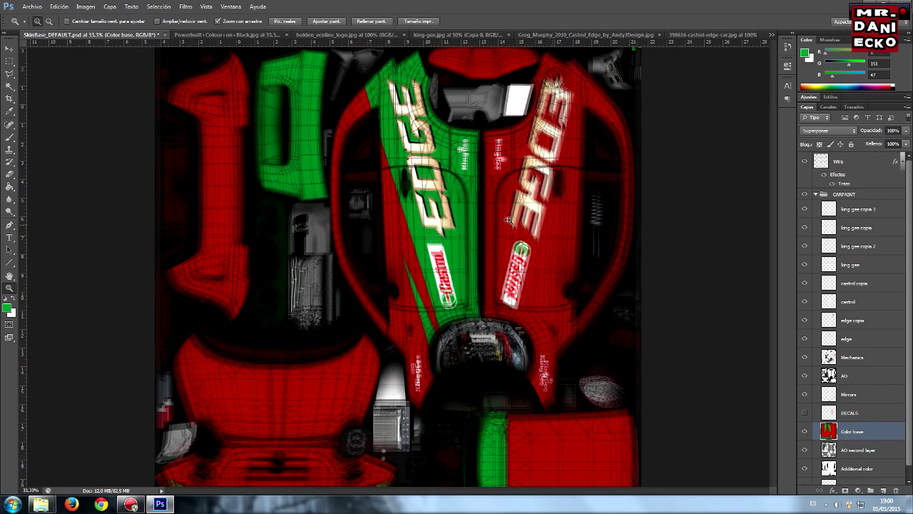
pyautogui.click(348, 172)
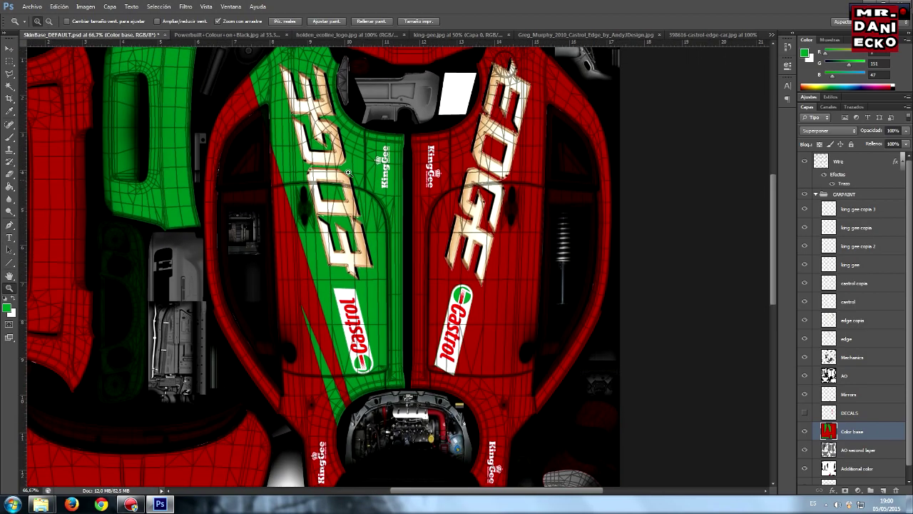
# Make white the foreground colour and show the Castrol Edge side-view reference.
pyautogui.click(7, 309)
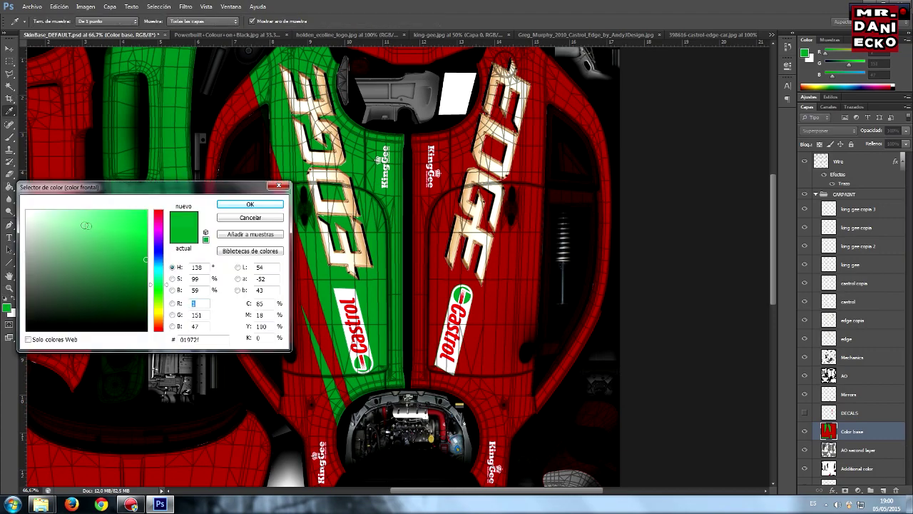
pyautogui.click(249, 205)
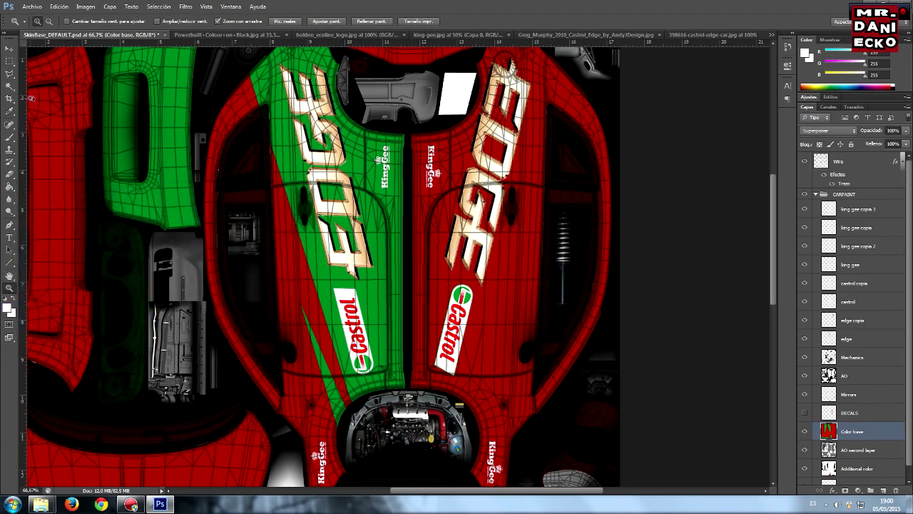
pyautogui.click(10, 74)
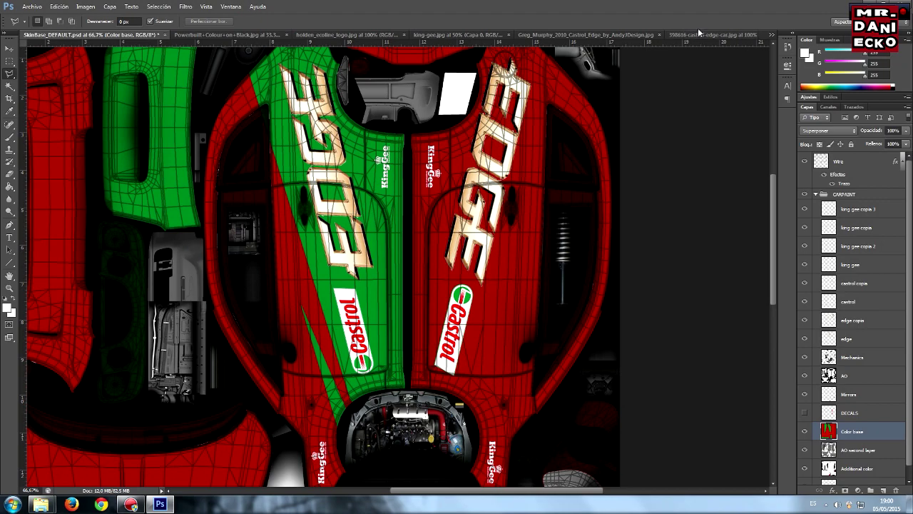
pyautogui.click(583, 33)
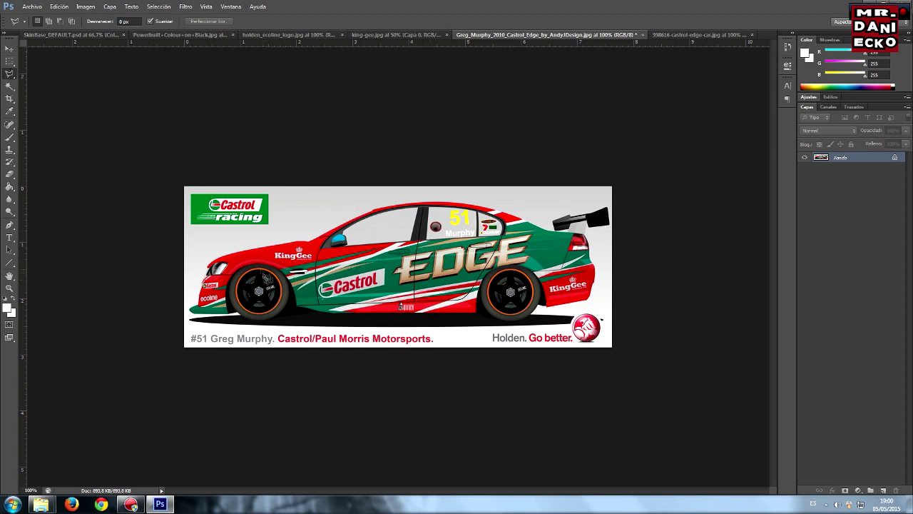
# On the SkinBase tab, lasso the green stripe's left edge and paint it white.
pyautogui.click(93, 36)
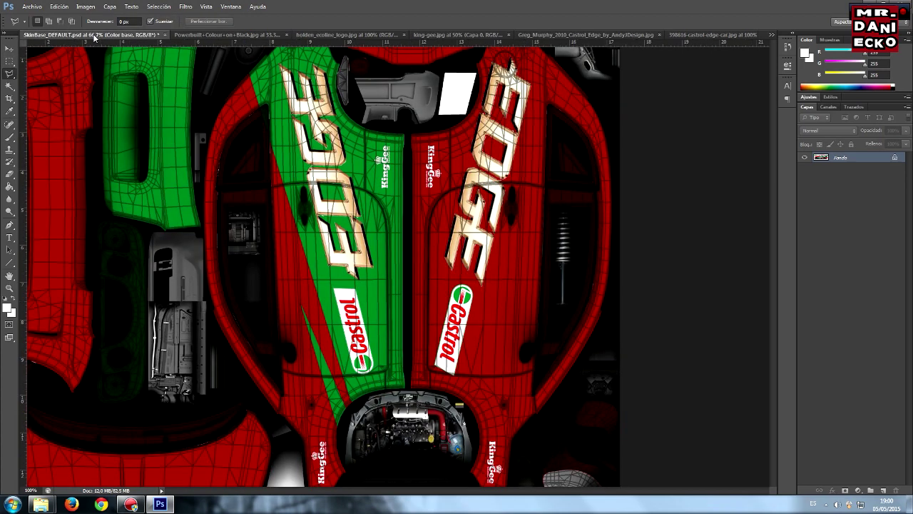
pyautogui.click(253, 62)
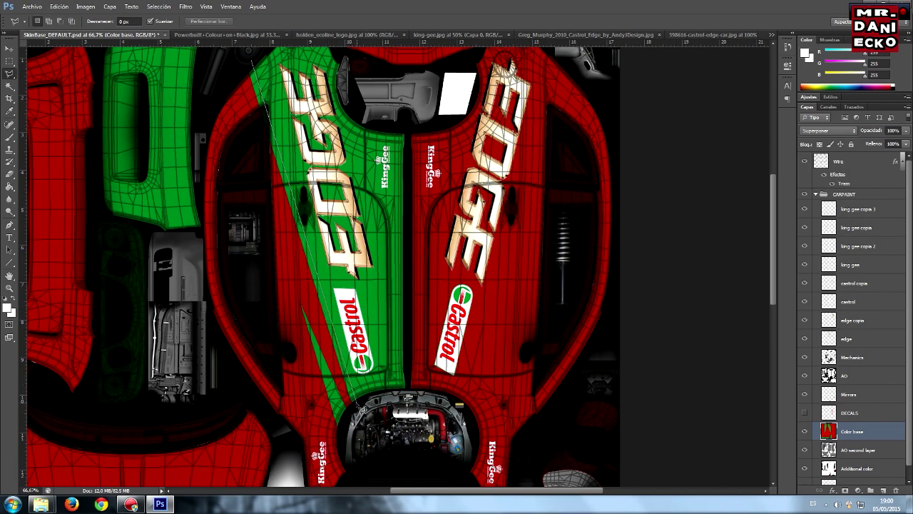
pyautogui.click(354, 404)
pyautogui.click(254, 66)
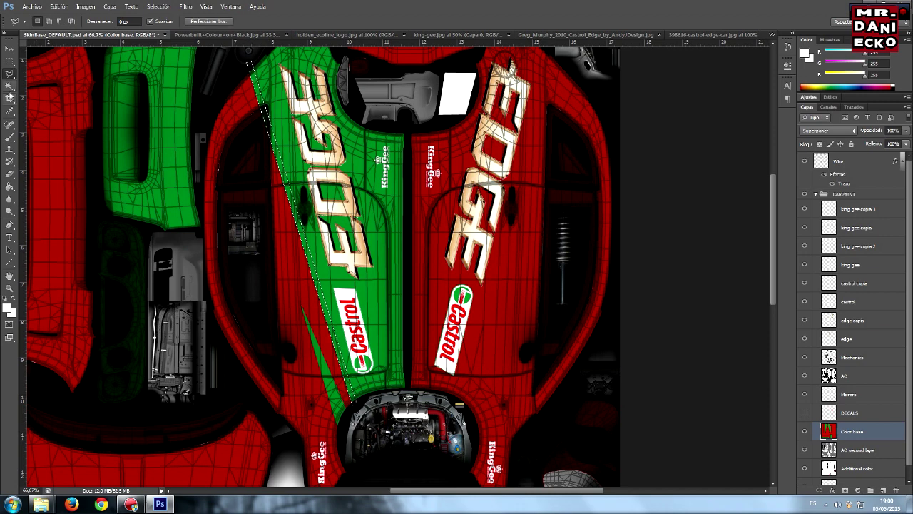
pyautogui.click(10, 137)
pyautogui.moveTo(251, 67)
pyautogui.mouseDown()
pyautogui.moveTo(282, 130)
pyautogui.moveTo(317, 336)
pyautogui.moveTo(355, 403)
pyautogui.mouseUp()
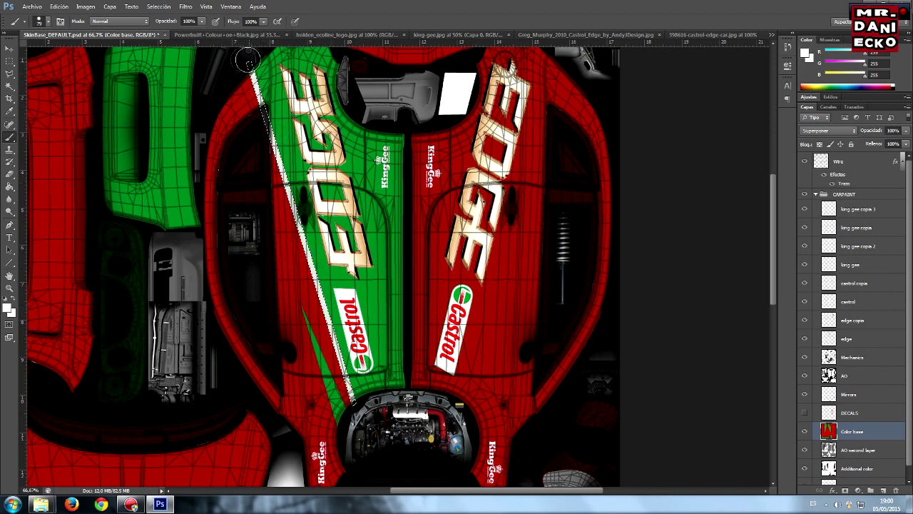
# Deselect and compare the car skin with the Greg Murphy reference livery.
pyautogui.click(10, 73)
pyautogui.click(256, 93)
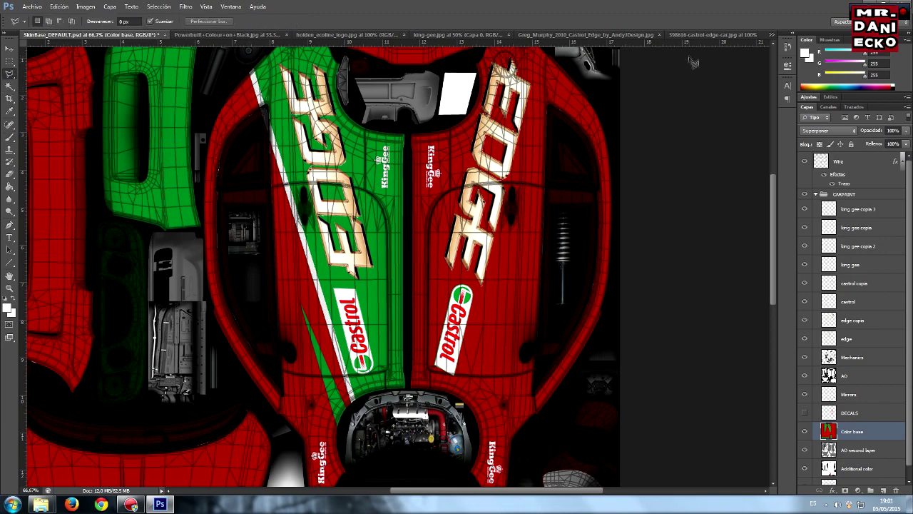
pyautogui.click(531, 35)
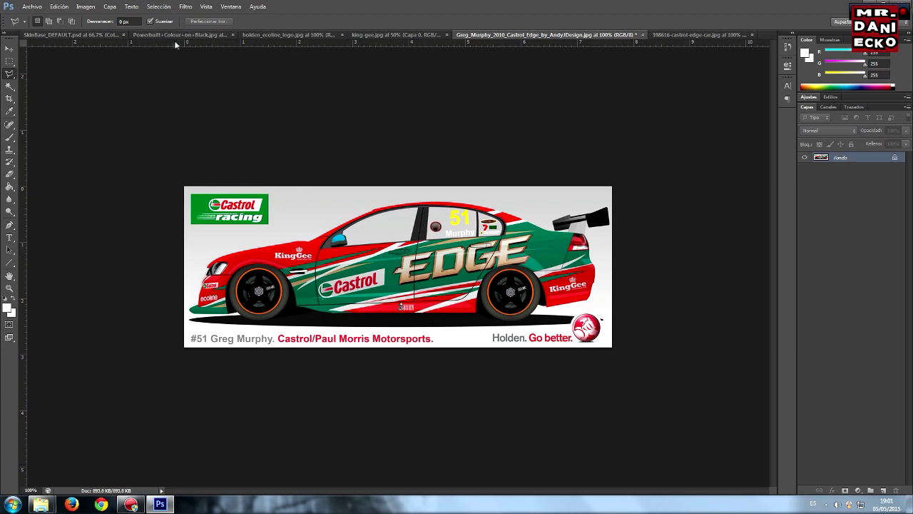
pyautogui.click(75, 36)
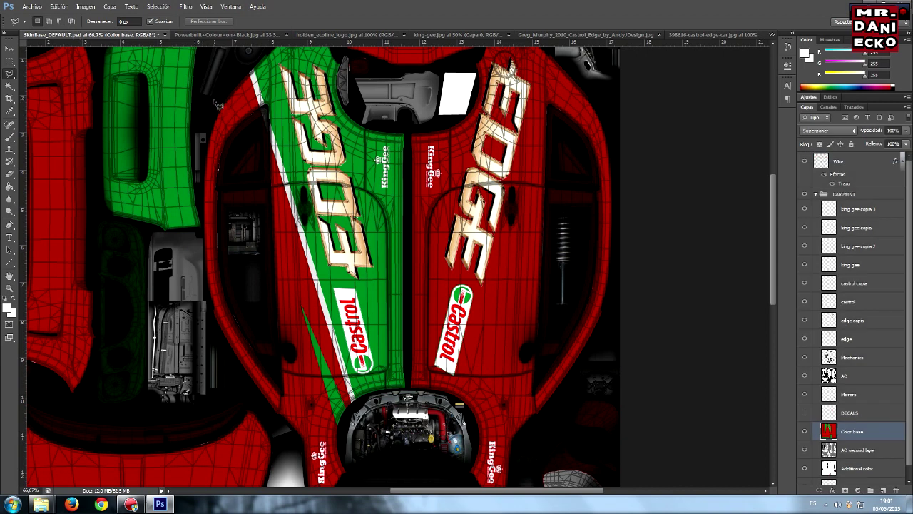
# Lasso a thin strip beside the green stripe, brush it white, and deselect.
pyautogui.click(215, 101)
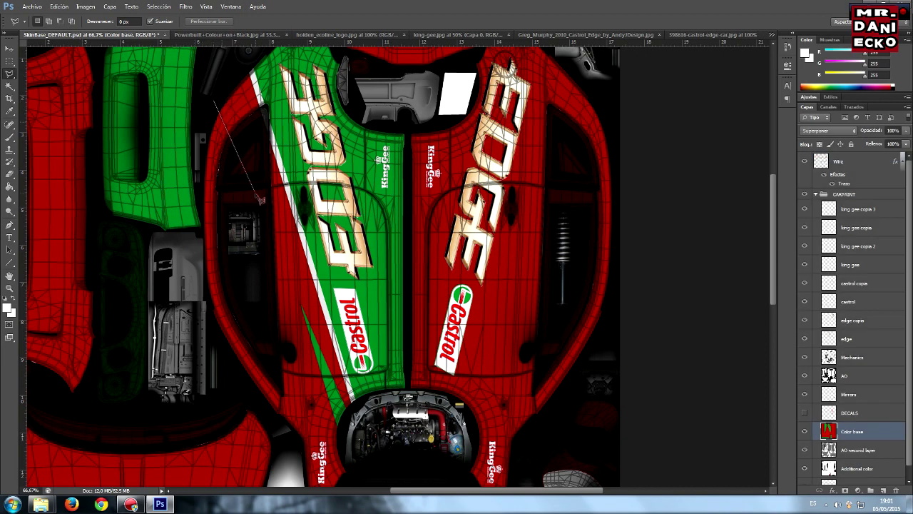
pyautogui.click(307, 248)
pyautogui.click(217, 108)
pyautogui.click(10, 137)
pyautogui.moveTo(215, 113); pyautogui.dragTo(309, 246)
pyautogui.click(9, 62)
pyautogui.click(227, 130)
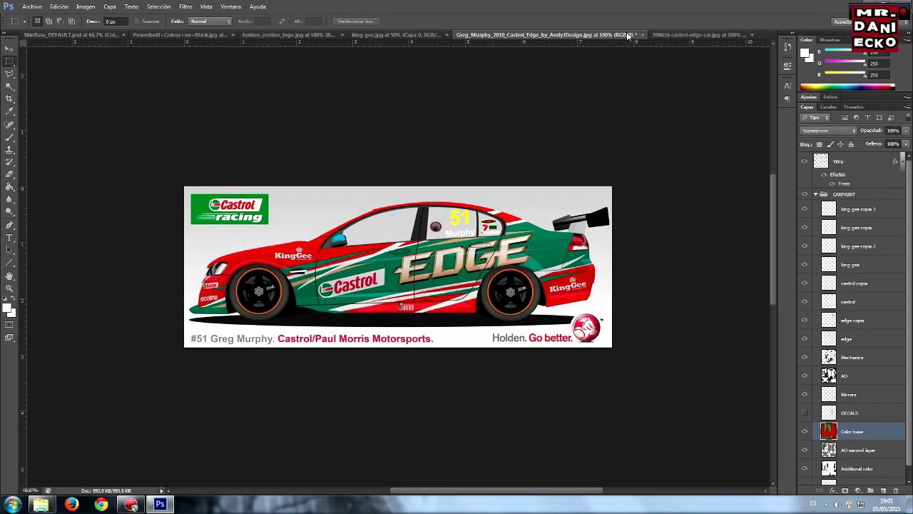
# Check the Greg Murphy reference livery, then return to the car skin texture.
pyautogui.click(632, 35)
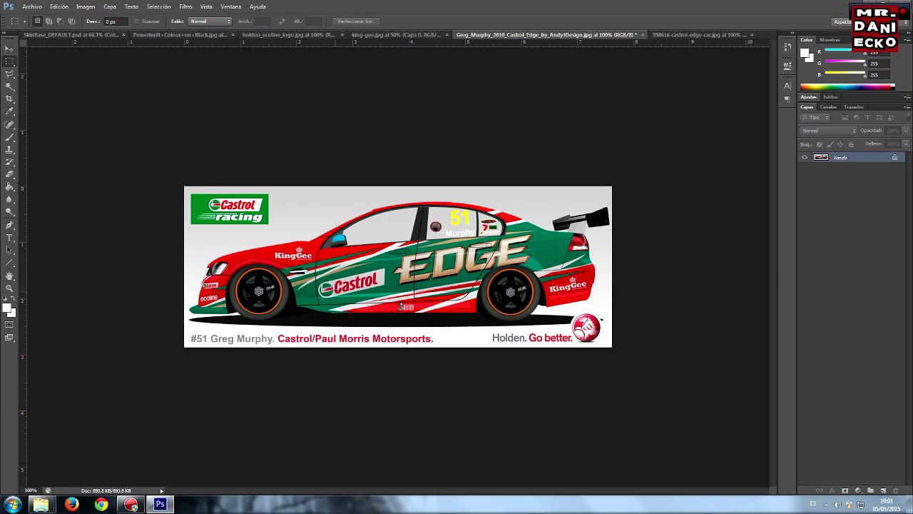
pyautogui.click(75, 35)
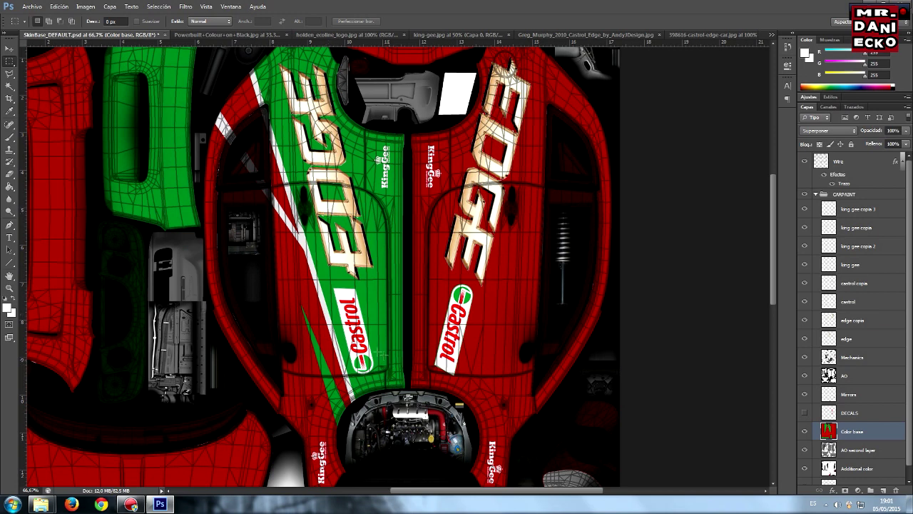
pyautogui.click(9, 287)
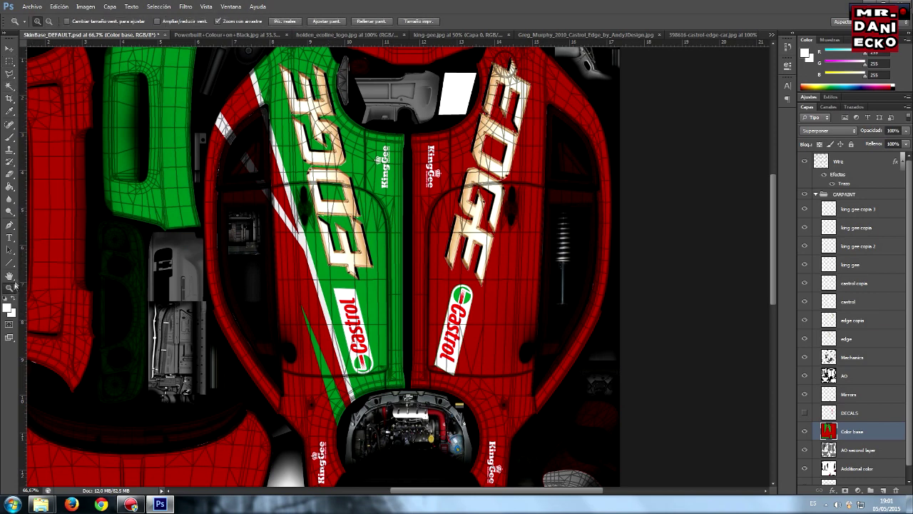
# Zoom the hood to 100%, outline along the Castrol decal edge, and check the reference.
pyautogui.click(341, 342)
pyautogui.click(618, 34)
pyautogui.click(89, 35)
pyautogui.click(9, 73)
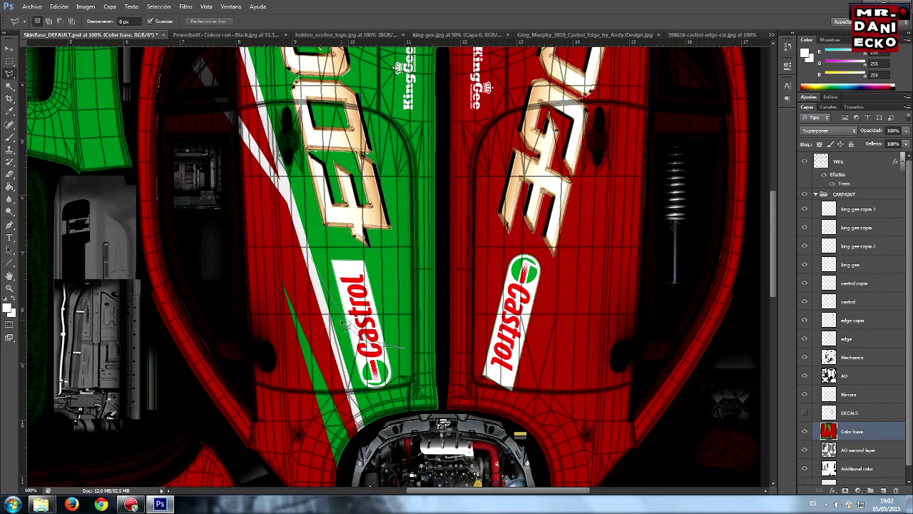
pyautogui.click(313, 258)
pyautogui.click(10, 137)
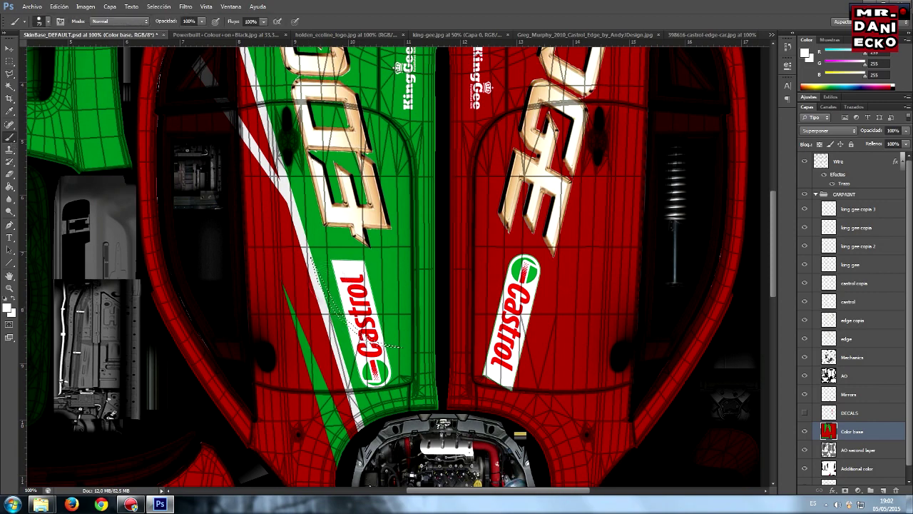
pyautogui.press('w')
pyautogui.click(543, 309)
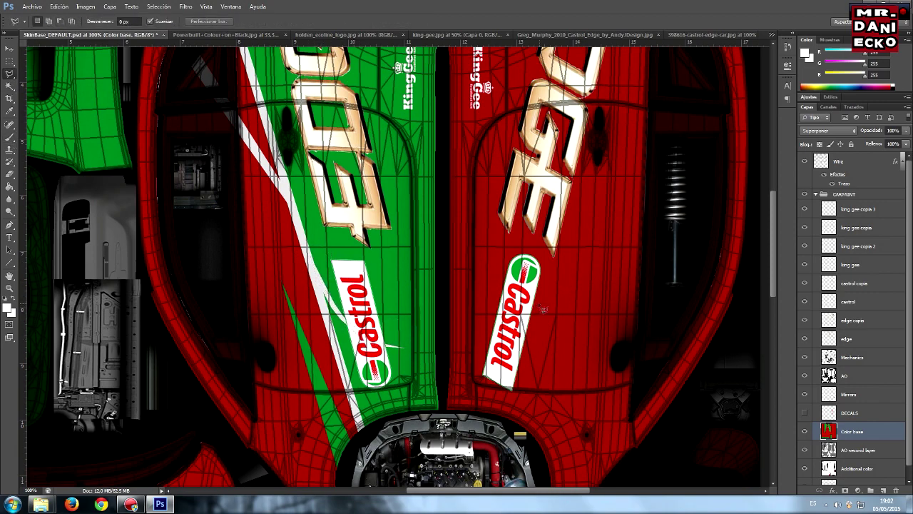
pyautogui.click(614, 34)
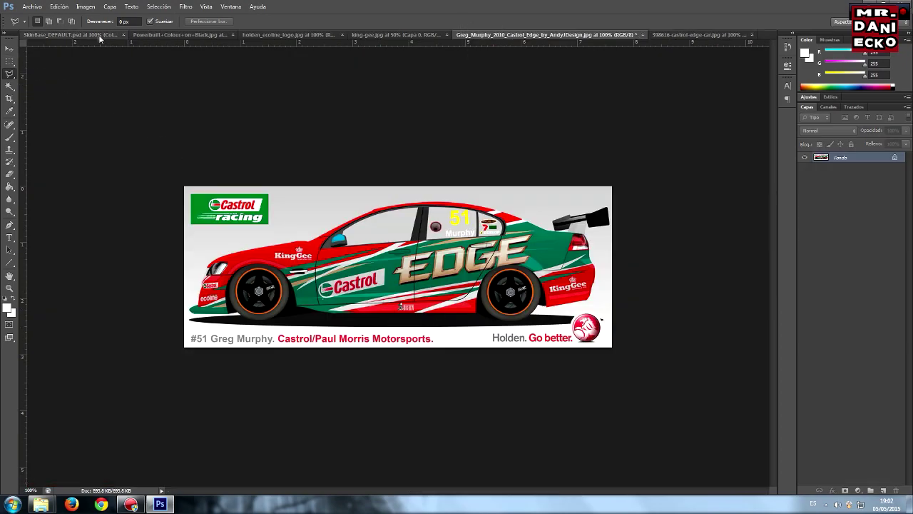
pyautogui.click(71, 35)
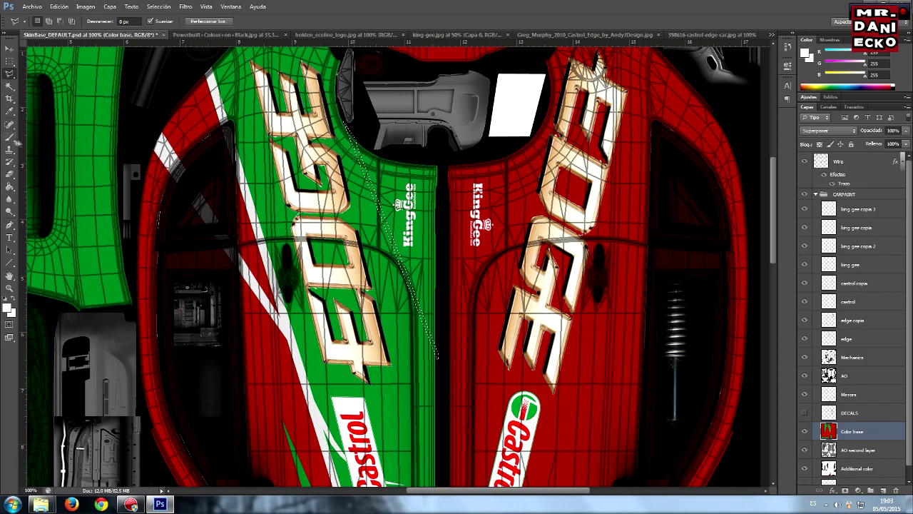
# Sample red and try painting the top of the green panel, then undo the stroke.
pyautogui.doubleClick(435, 356)
pyautogui.click(10, 111)
pyautogui.click(10, 139)
pyautogui.moveTo(386, 160); pyautogui.dragTo(400, 172)
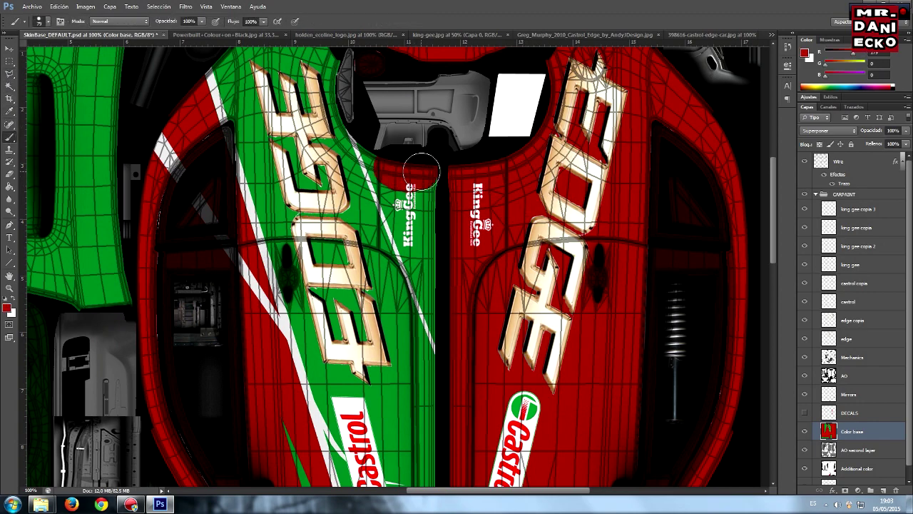
pyautogui.click(60, 6)
pyautogui.click(79, 24)
# Select the upper green area of the hood panel and paint it red.
pyautogui.click(10, 74)
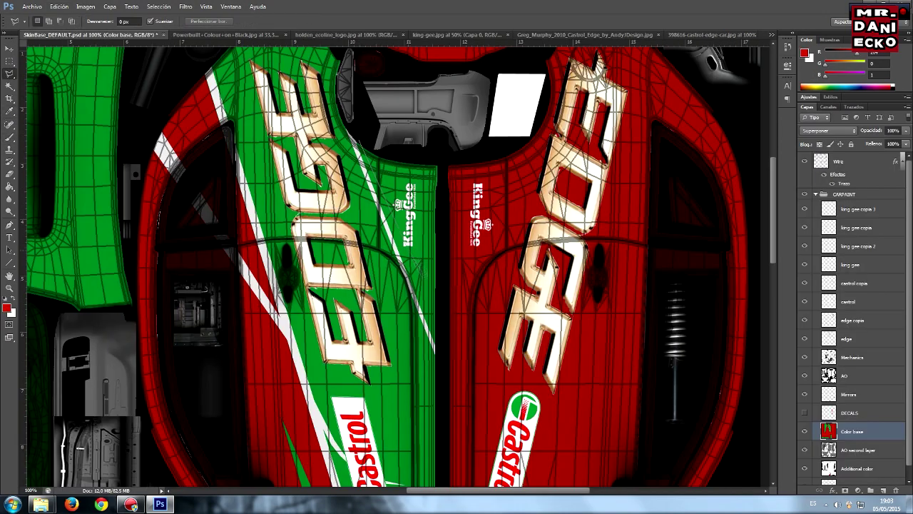
pyautogui.click(436, 341)
pyautogui.click(442, 157)
pyautogui.click(357, 139)
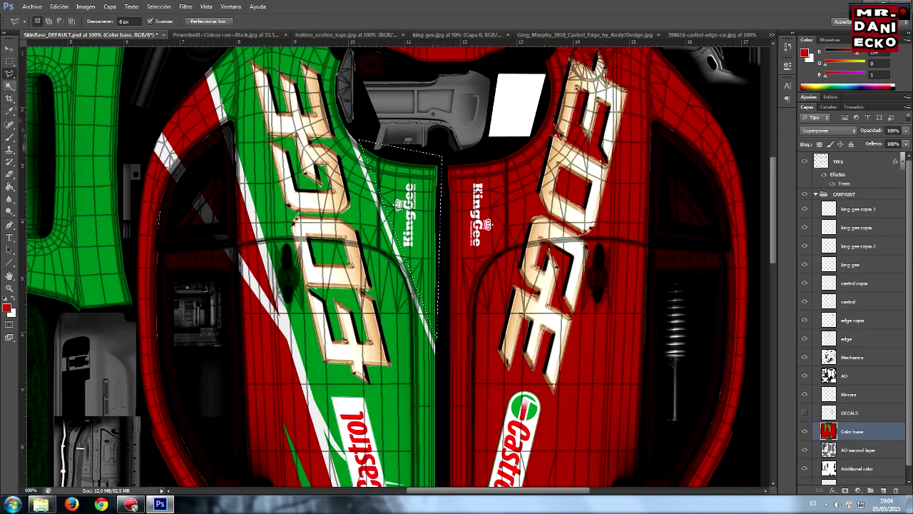
pyautogui.press('b')
pyautogui.moveTo(399, 157); pyautogui.dragTo(435, 321)
pyautogui.hotkey('ctrl', 'd')
pyautogui.press('l')
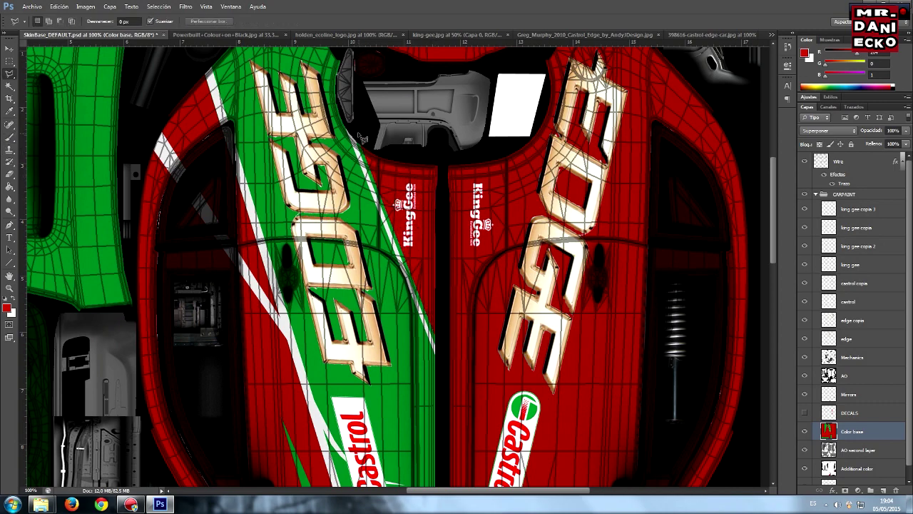
# Add a white pinstripe along the new red-green boundary and compare with the reference.
pyautogui.click(361, 138)
pyautogui.press('b')
pyautogui.click(8, 308)
pyautogui.click(27, 222)
pyautogui.click(248, 204)
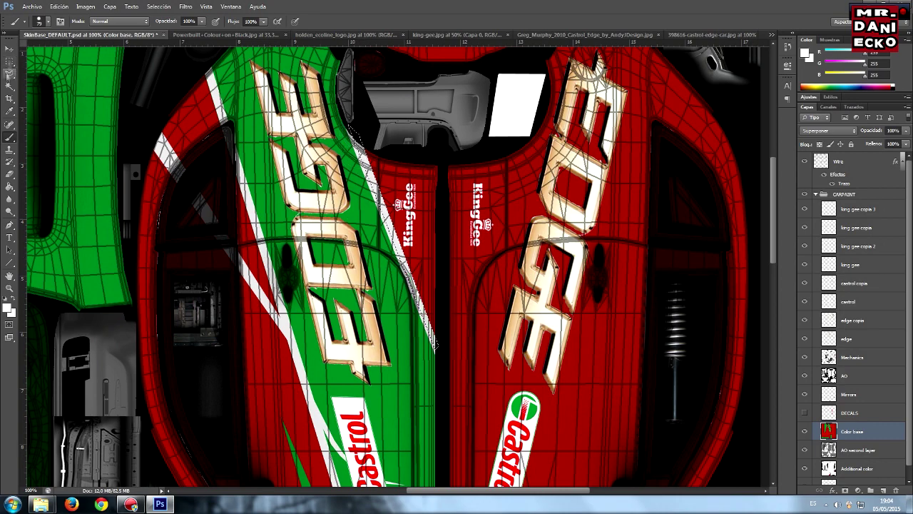
pyautogui.hotkey('ctrl', 'd')
pyautogui.press('l')
pyautogui.click(640, 34)
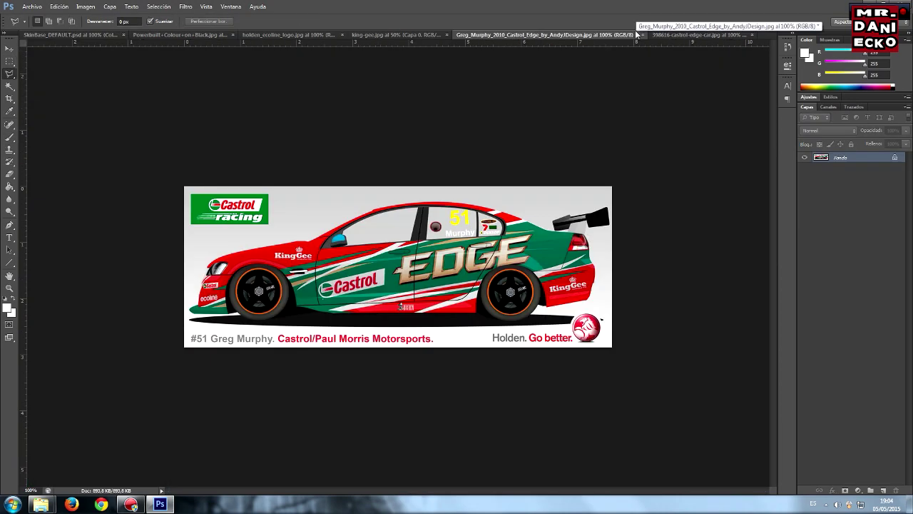
pyautogui.click(81, 35)
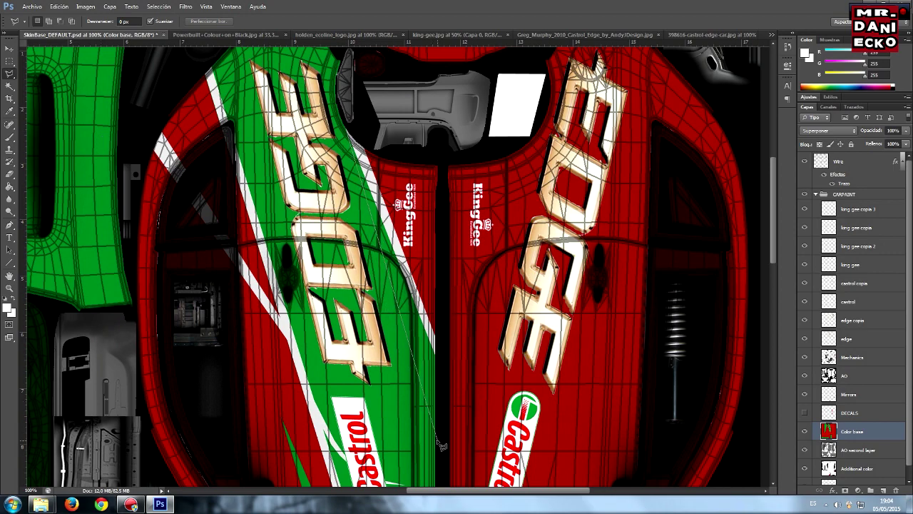
pyautogui.scroll(2, 325, 79)
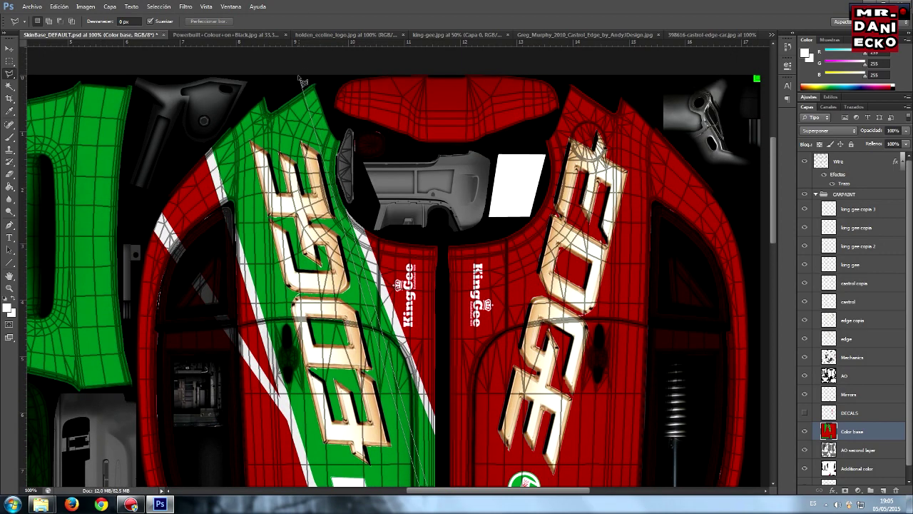
# After checking the reference livery, outline the stripe and paint it a lighter colour.
pyautogui.click(575, 35)
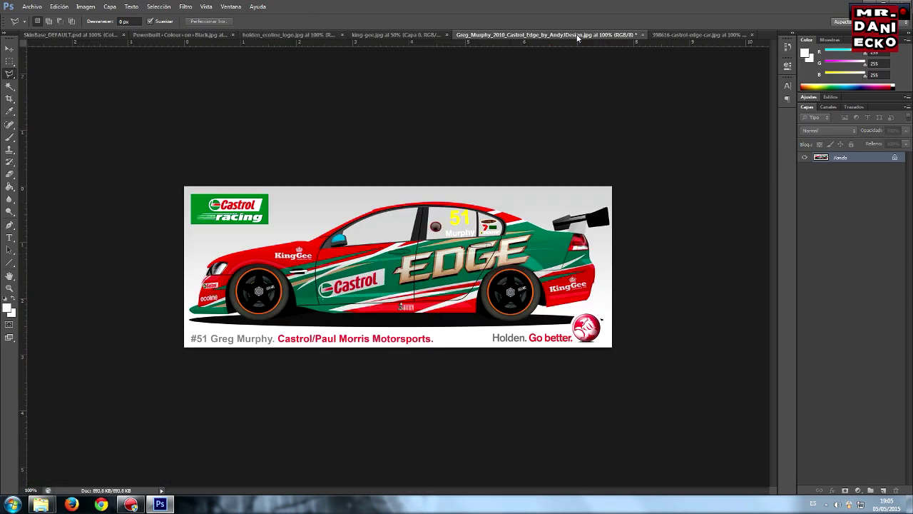
pyautogui.click(75, 35)
pyautogui.scroll(-2, 399, 264)
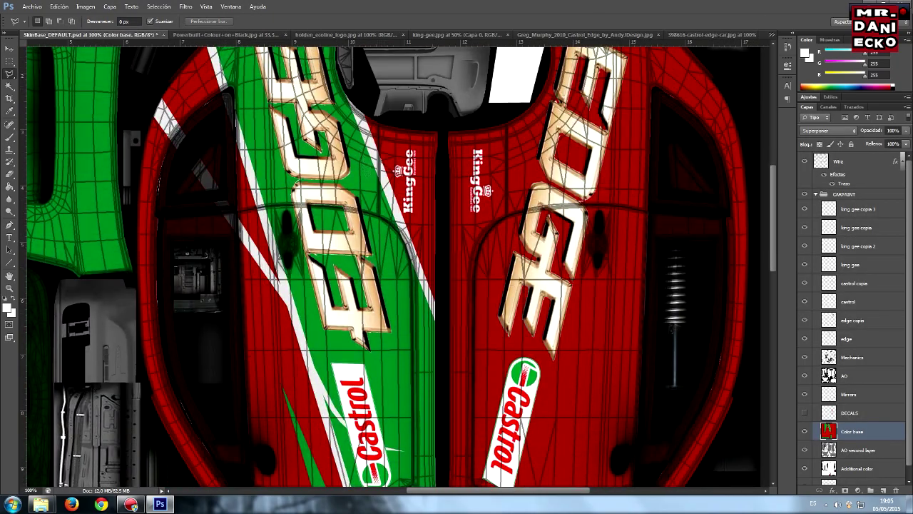
pyautogui.scroll(2, 400, 264)
pyautogui.scroll(-3, 438, 457)
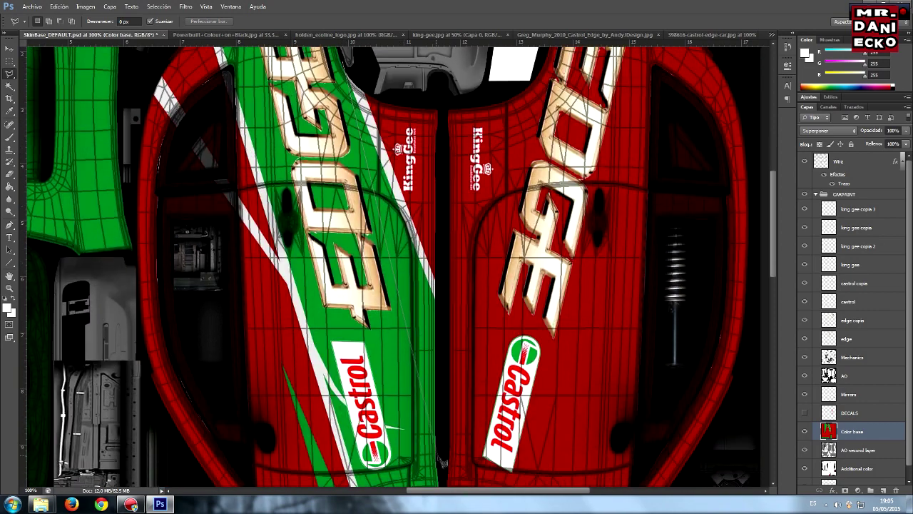
pyautogui.click(350, 68)
pyautogui.press('b')
pyautogui.moveTo(351, 72); pyautogui.dragTo(416, 478)
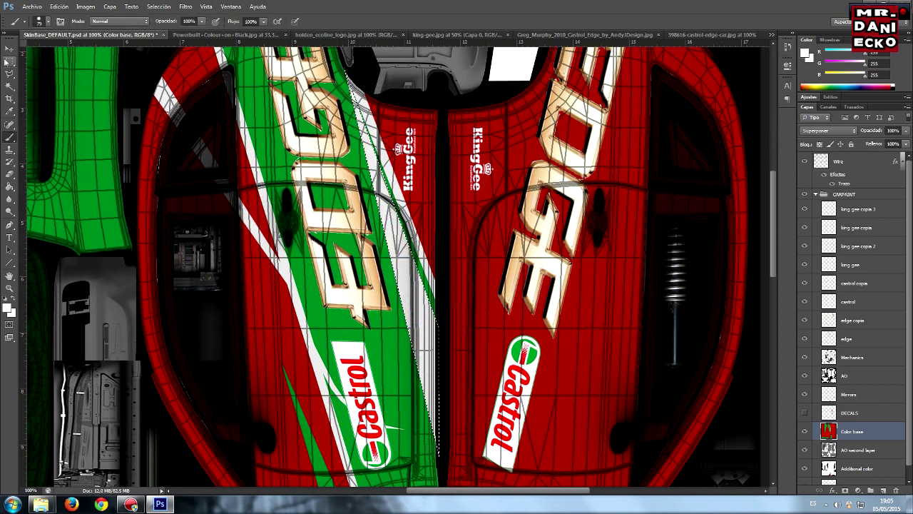
# Sample the red from the Greg Murphy reference car with the Eyedropper.
pyautogui.click(577, 34)
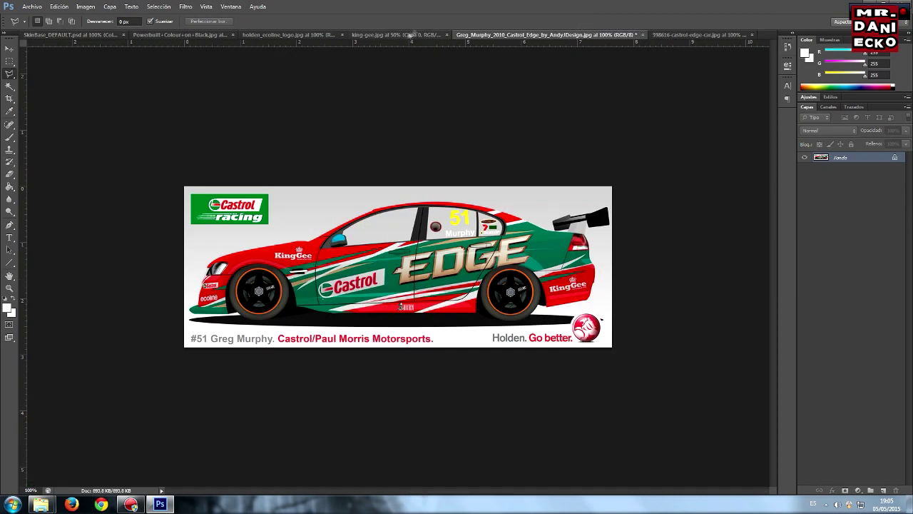
pyautogui.click(69, 35)
pyautogui.press('i')
pyautogui.click(545, 34)
pyautogui.click(351, 250)
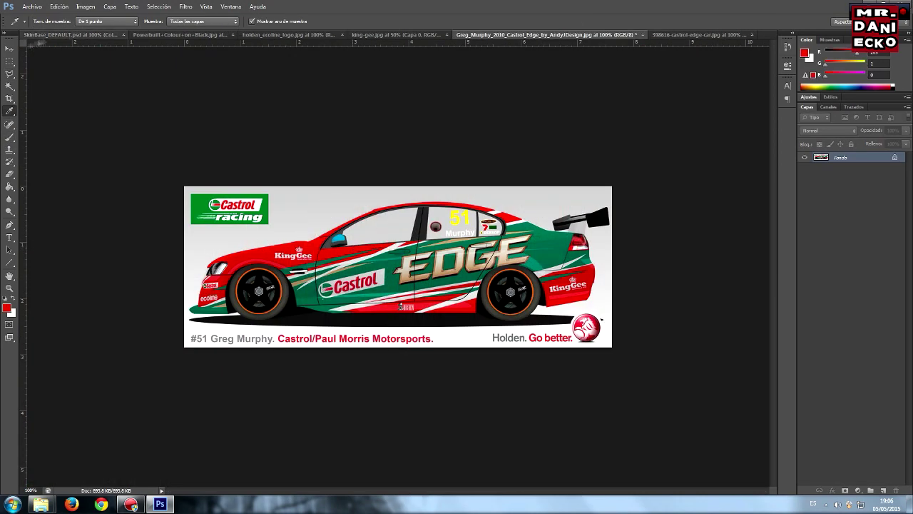
pyautogui.press('l')
pyautogui.click(69, 35)
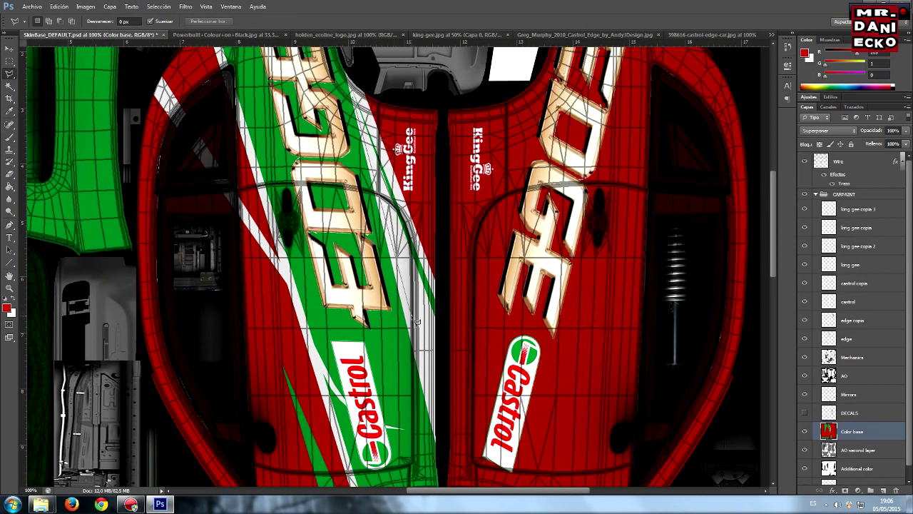
# Lasso the stripe's edge and compare it against the reference car image.
pyautogui.moveTo(357, 100); pyautogui.dragTo(411, 311)
pyautogui.press('b')
pyautogui.press('l')
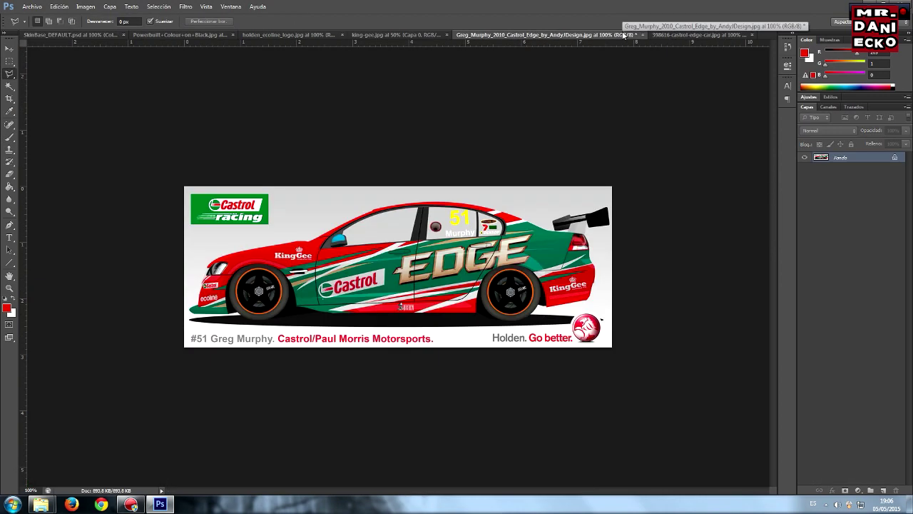
pyautogui.click(622, 34)
pyautogui.click(49, 34)
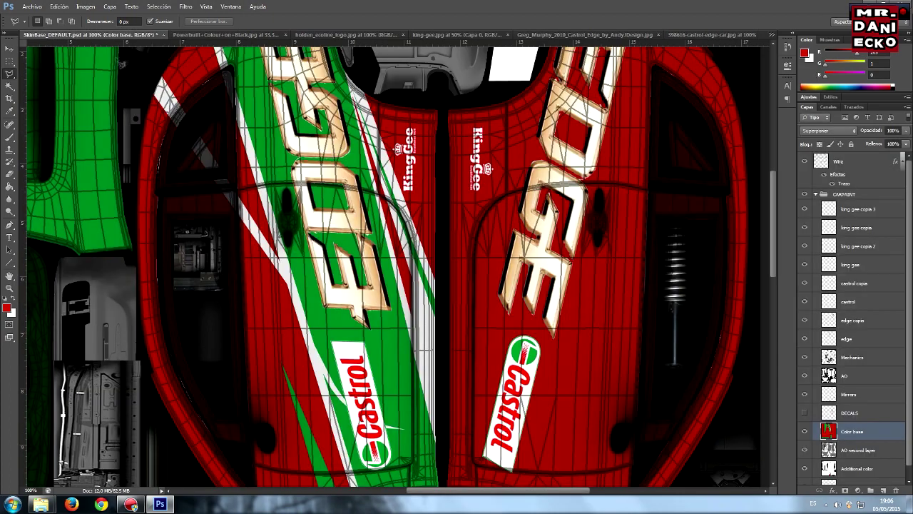
pyautogui.click(628, 34)
pyautogui.click(71, 34)
# Sample the livery green and select along the green stripe edge for touch-up.
pyautogui.click(10, 111)
pyautogui.click(528, 346)
pyautogui.press('l')
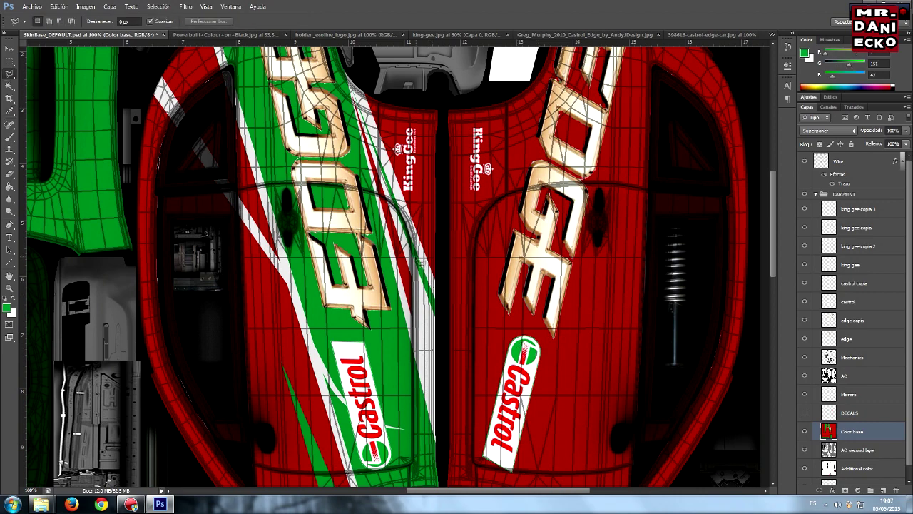
pyautogui.doubleClick(416, 261)
pyautogui.press('b')
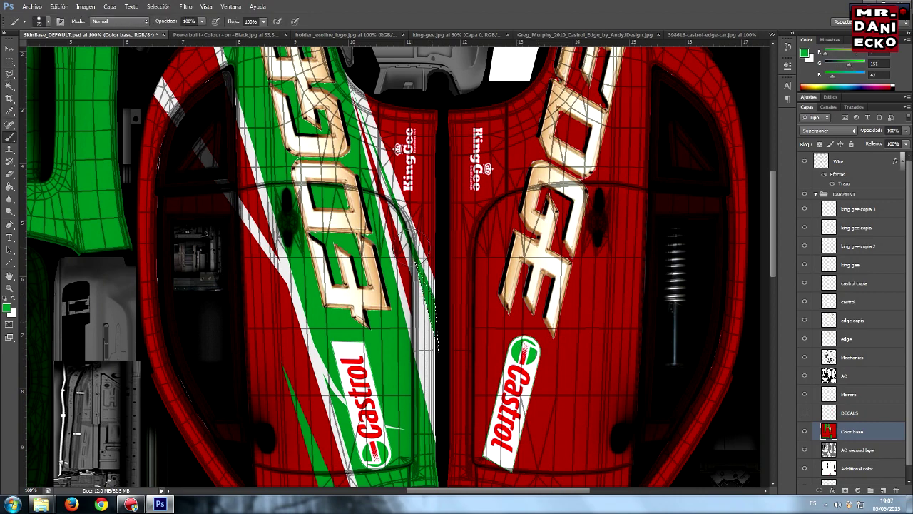
pyautogui.click(10, 72)
pyautogui.click(628, 35)
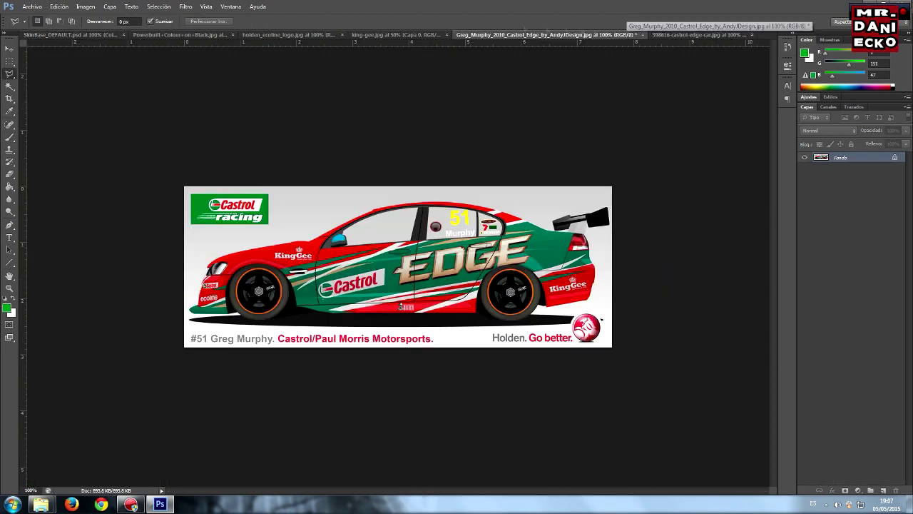
pyautogui.click(90, 34)
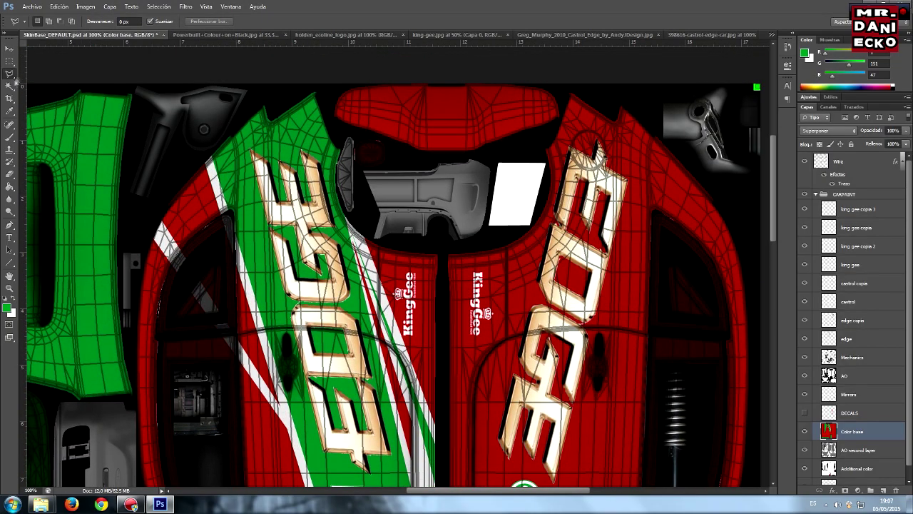
# Select a sliver along the green panel edge and set white as the paint colour.
pyautogui.moveTo(350, 221); pyautogui.dragTo(314, 93)
pyautogui.click(351, 224)
pyautogui.click(8, 308)
pyautogui.click(28, 186)
pyautogui.press('Return')
pyautogui.press('b')
pyautogui.press('l')
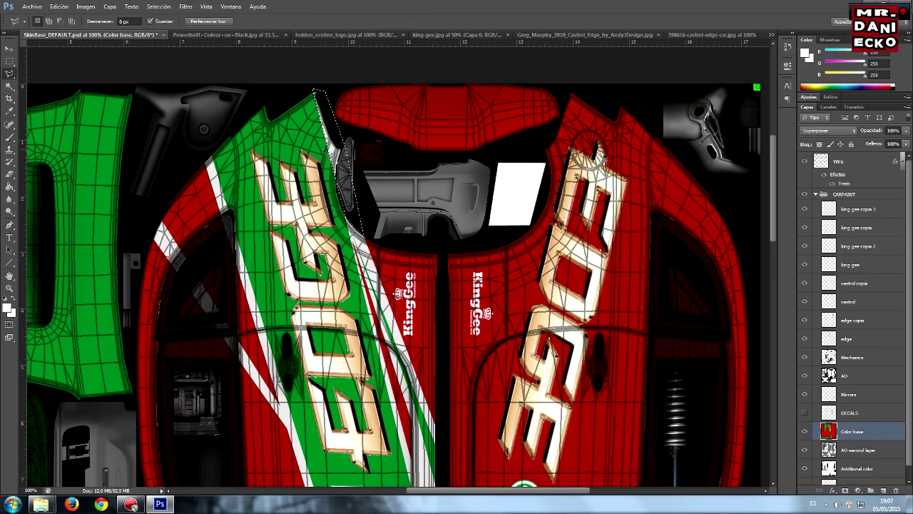
pyautogui.scroll(-5, 319, 156)
# Sample the beige pinstripe colour from the reference car image.
pyautogui.click(570, 34)
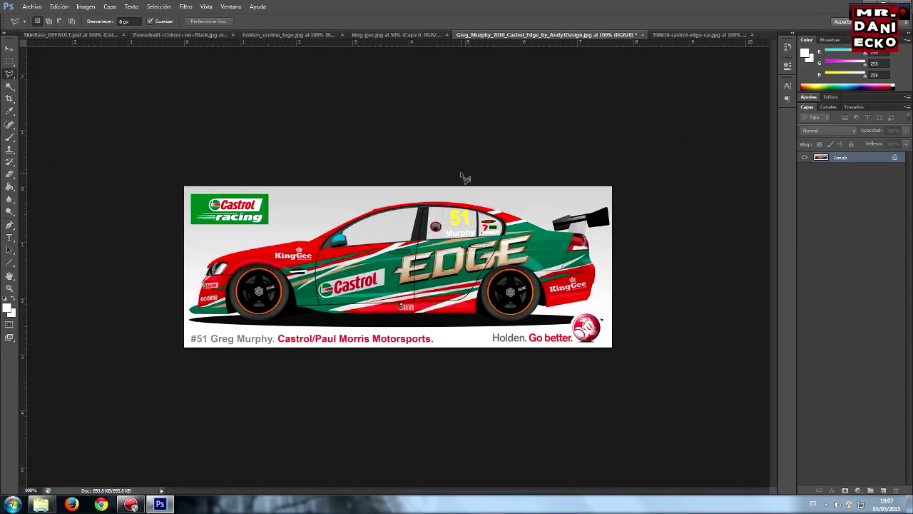
pyautogui.press('i')
pyautogui.click(450, 241)
pyautogui.click(57, 33)
pyautogui.scroll(3, 72, 123)
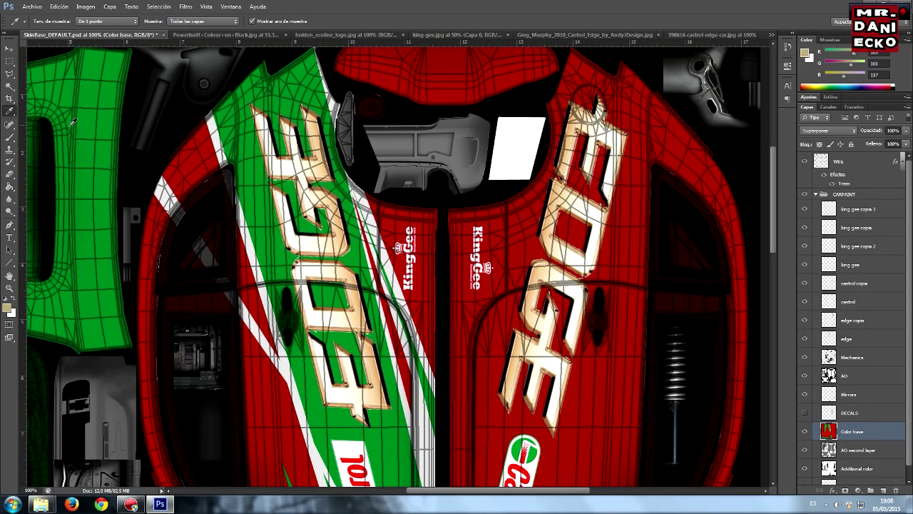
pyautogui.press('l')
pyautogui.click(545, 35)
pyautogui.click(72, 35)
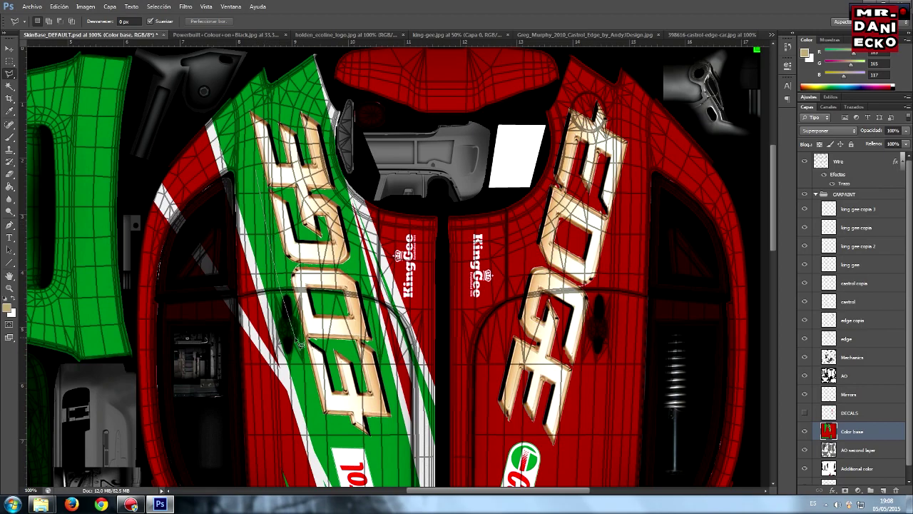
# Trace a thin strip beside the left EDGE decal and check it against the reference.
pyautogui.moveTo(257, 177); pyautogui.dragTo(262, 220)
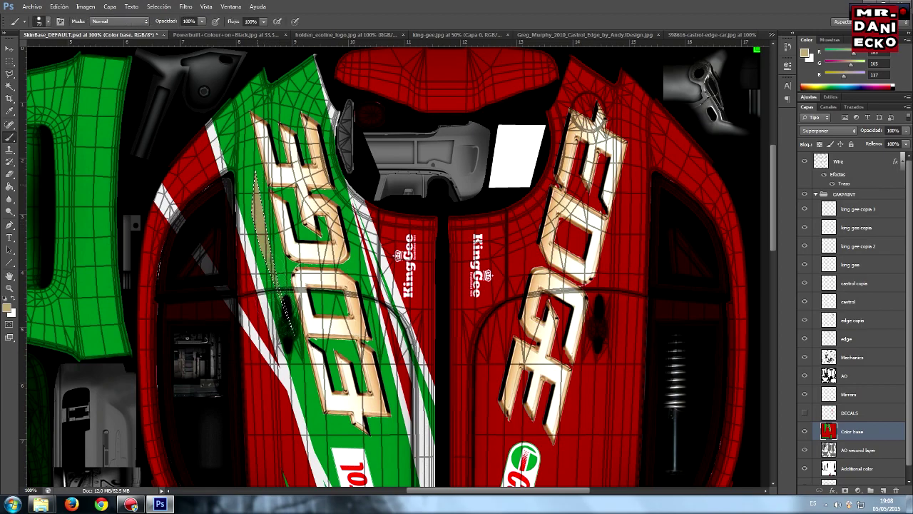
pyautogui.scroll(-5, 261, 219)
pyautogui.click(542, 34)
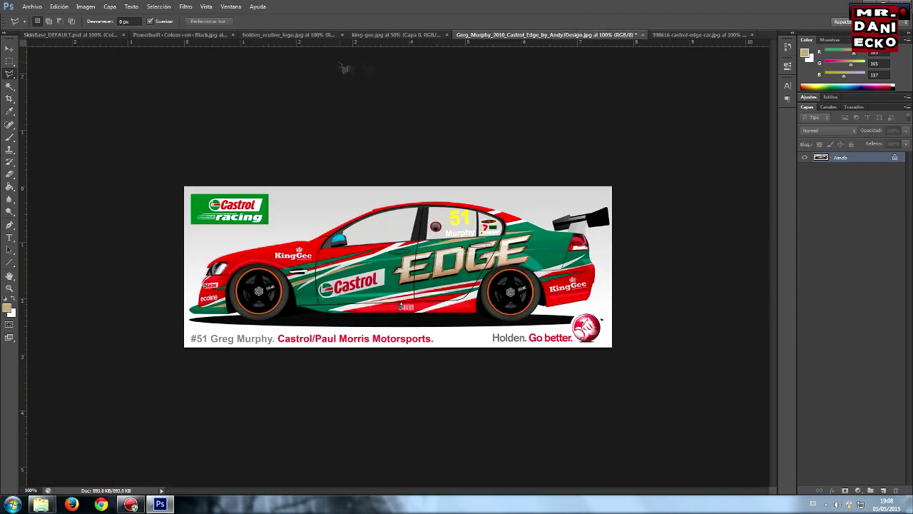
pyautogui.click(67, 34)
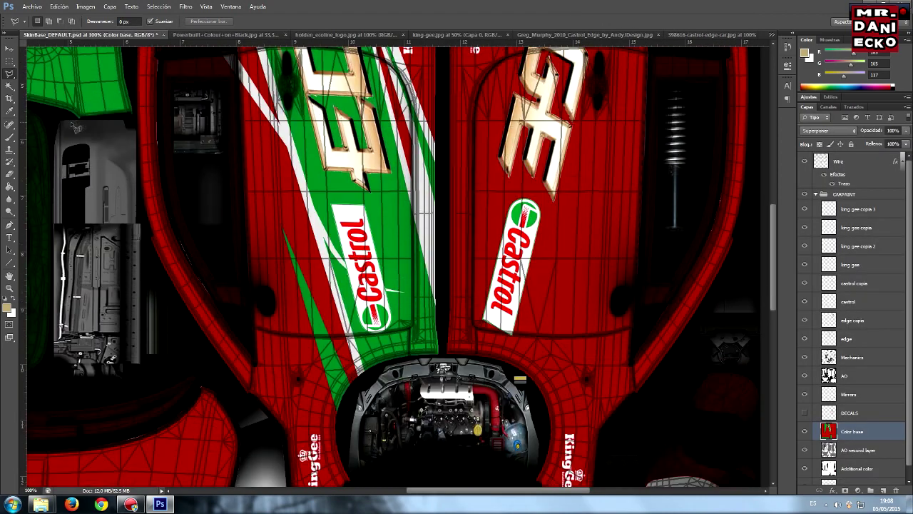
pyautogui.scroll(-2, 351, 158)
# Select a strip running from the Castrol decal toward the engine bay.
pyautogui.moveTo(368, 275); pyautogui.dragTo(389, 327)
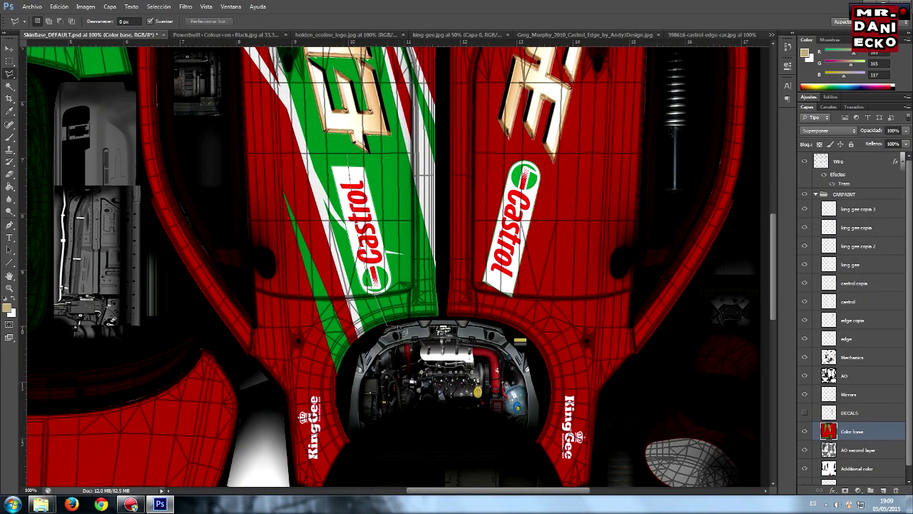
pyautogui.click(349, 153)
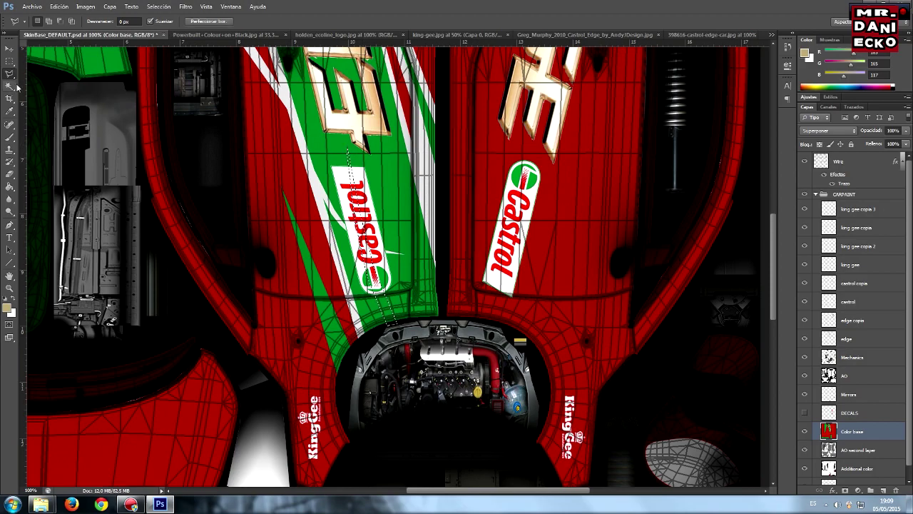
pyautogui.click(9, 86)
pyautogui.click(8, 73)
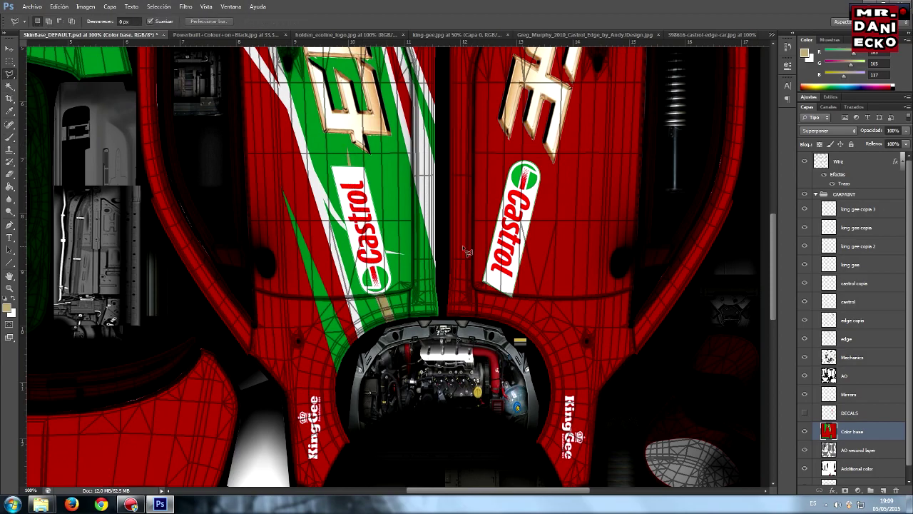
pyautogui.scroll(-3, 392, 264)
pyautogui.click(545, 34)
pyautogui.click(85, 35)
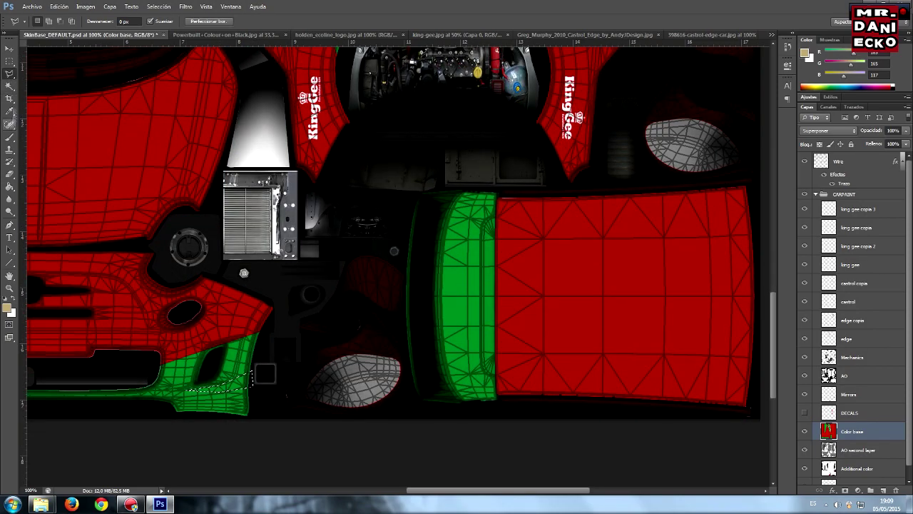
# Fill the bumper strip with beige and the lower-left bumper strip with white.
pyautogui.click(185, 389)
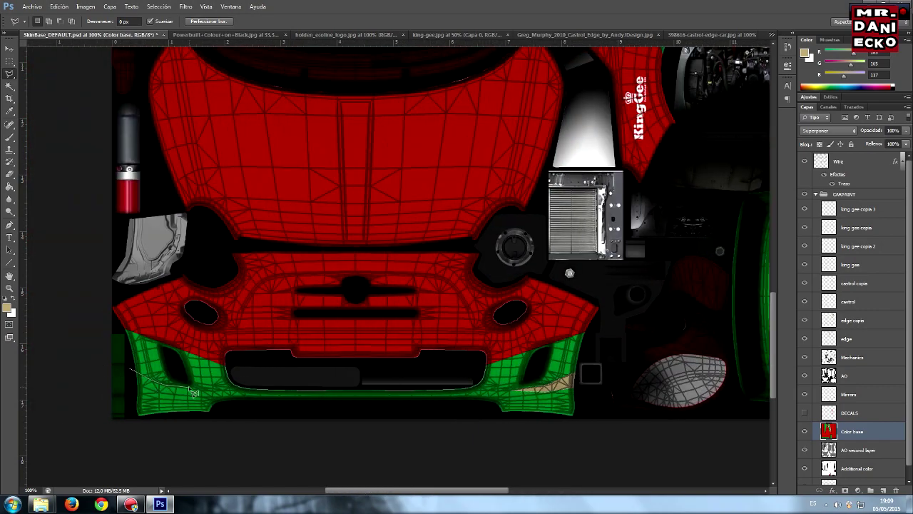
pyautogui.hotkey('alt', 'BackSpace')
pyautogui.hotkey('ctrl', 'd')
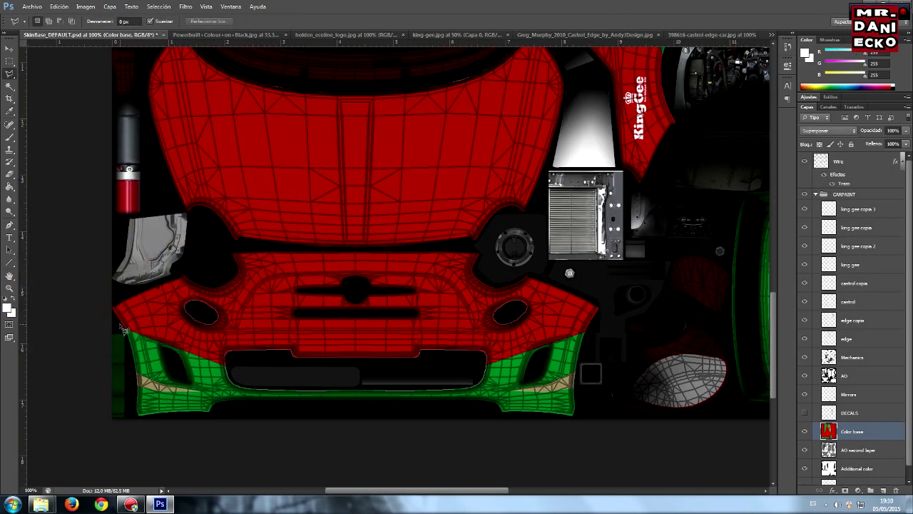
pyautogui.click(121, 328)
pyautogui.press('w')
pyautogui.hotkey('alt', 'BackSpace')
pyautogui.press('l')
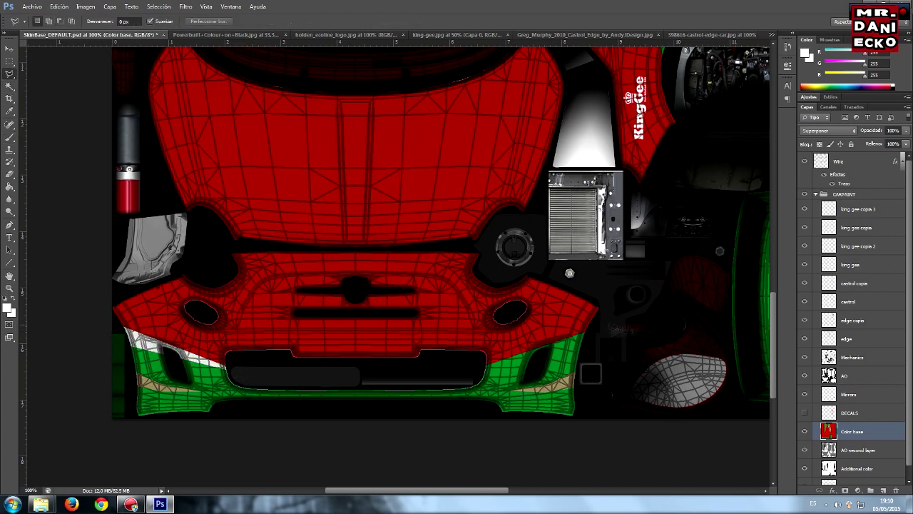
# Fill a right bumper strip along the green-red boundary white, then zoom out to 33.3%.
pyautogui.click(586, 329)
pyautogui.click(489, 370)
pyautogui.click(586, 330)
pyautogui.hotkey('alt', 'BackSpace')
pyautogui.hotkey('ctrl', 'd')
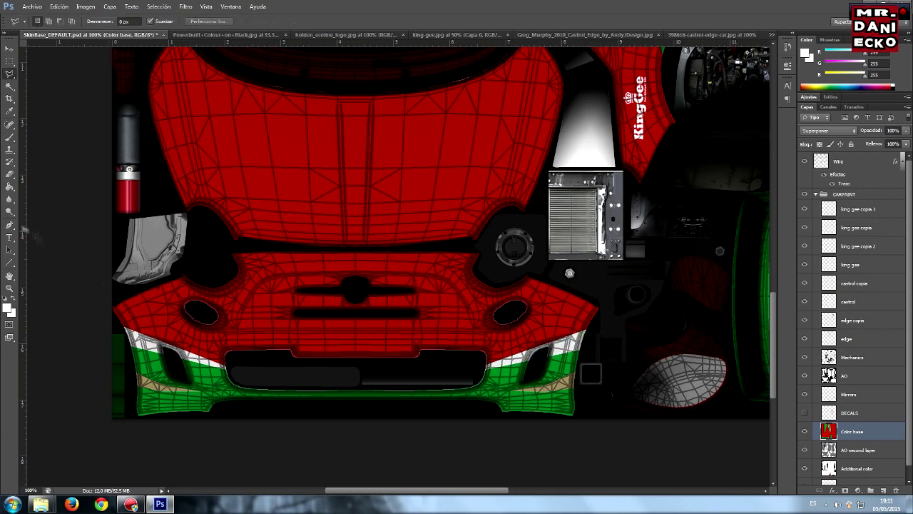
pyautogui.press('z')
pyautogui.hotkey('ctrl', '-')
pyautogui.hotkey('ctrl', '-')
pyautogui.hotkey('ctrl', '-')
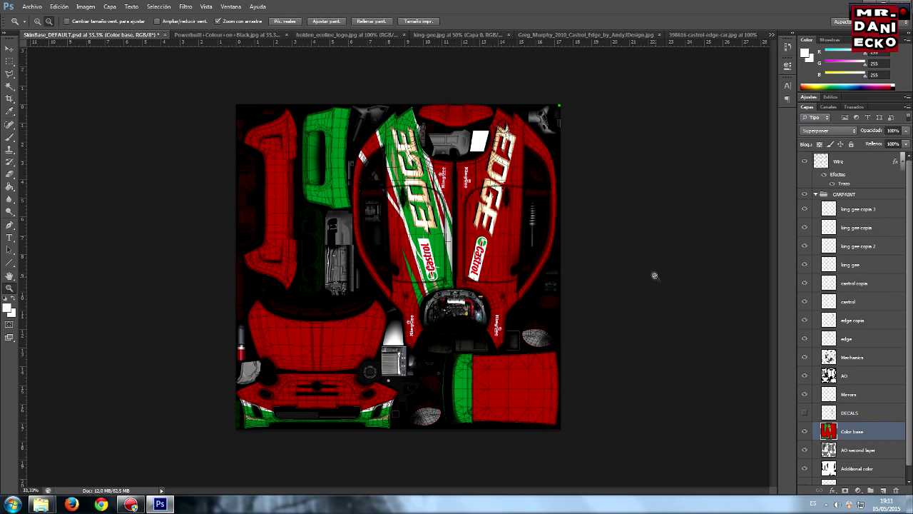
# Copy the left half of the hood's graphic and paste it as a new layer.
pyautogui.click(10, 62)
pyautogui.moveTo(352, 98); pyautogui.dragTo(457, 287)
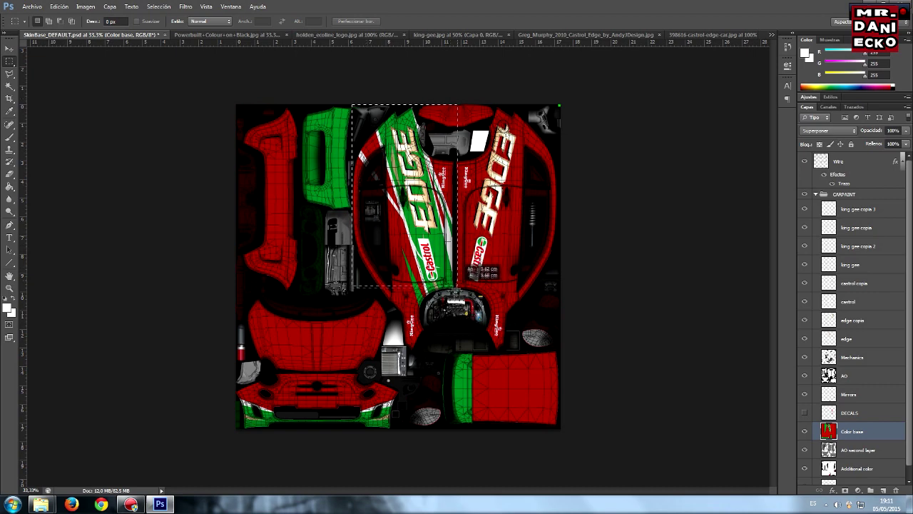
pyautogui.moveTo(457, 288); pyautogui.dragTo(456, 310)
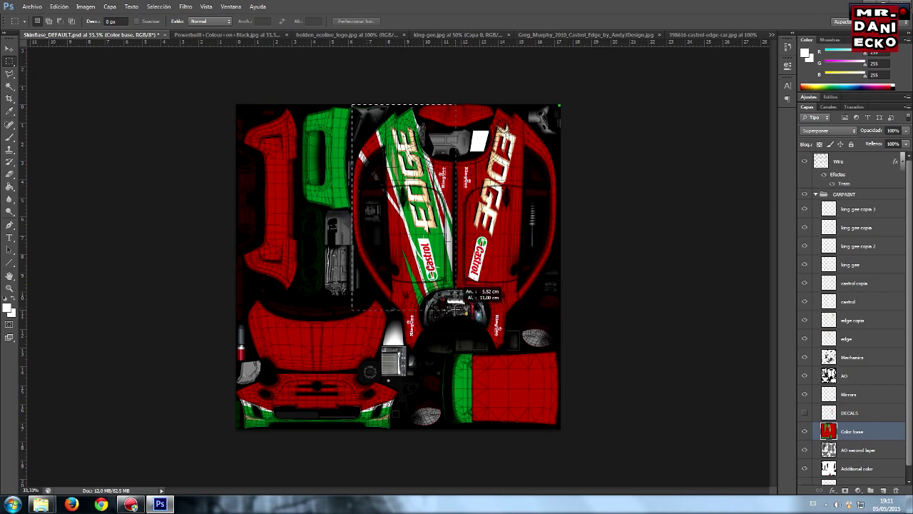
pyautogui.click(55, 7)
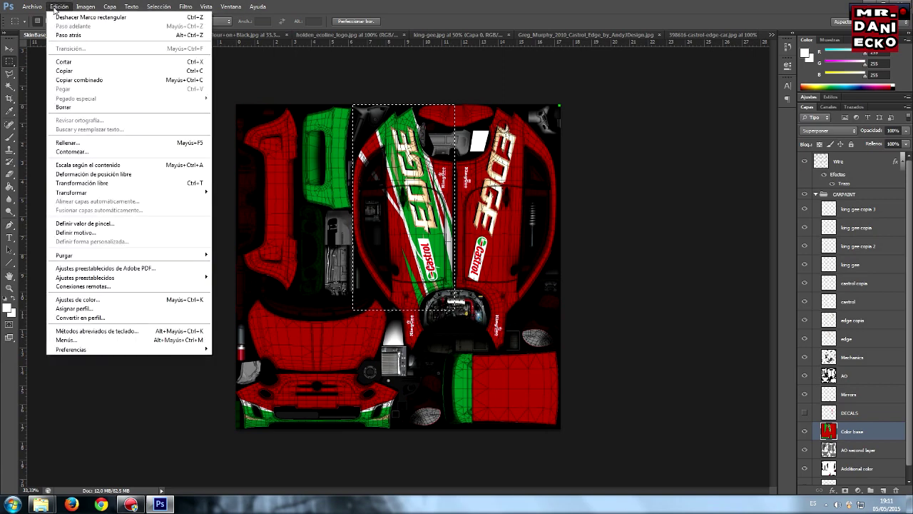
pyautogui.click(64, 70)
pyautogui.click(59, 7)
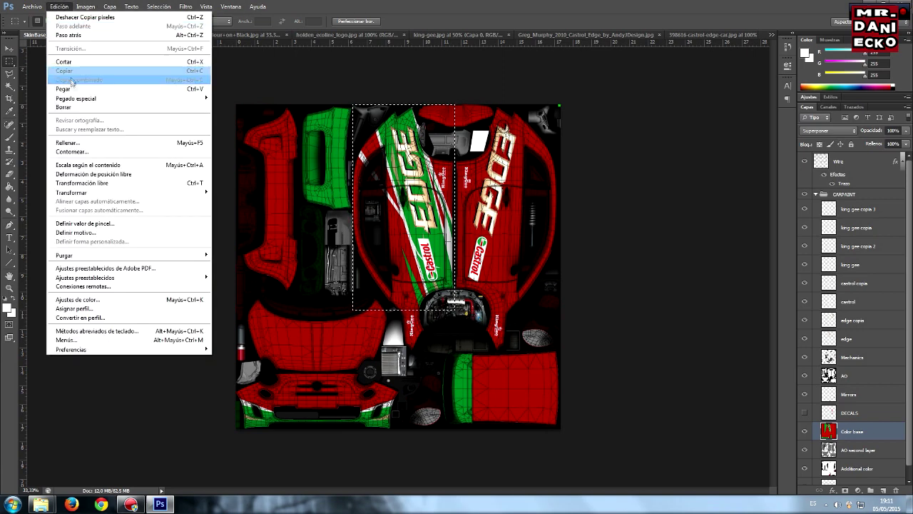
pyautogui.click(63, 88)
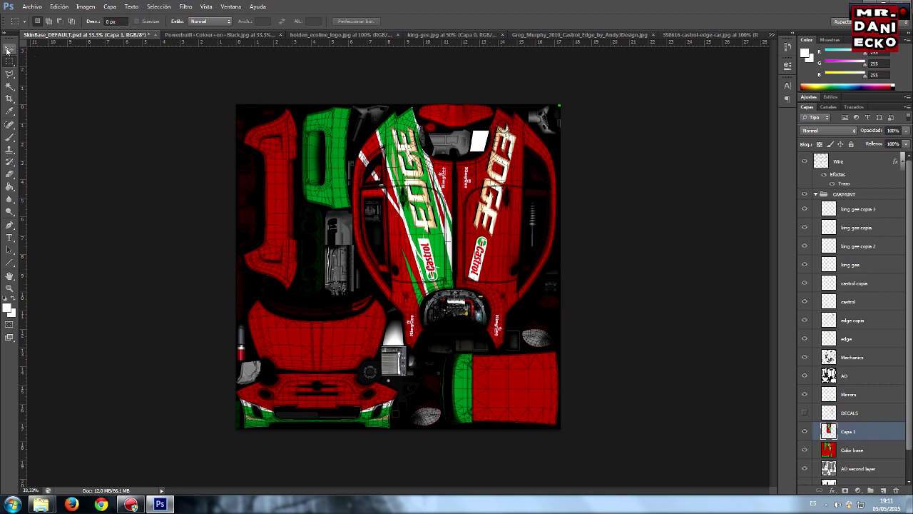
# Flip the pasted hood half horizontally and place the mirrored copy on the right hood panel.
pyautogui.click(9, 49)
pyautogui.moveTo(425, 175)
pyautogui.mouseDown()
pyautogui.moveTo(505, 175)
pyautogui.moveTo(387, 231)
pyautogui.mouseUp()
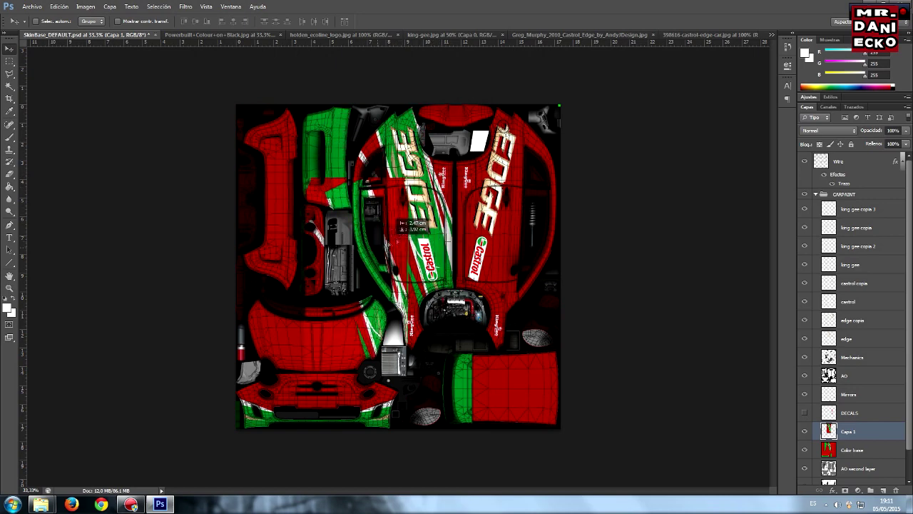
pyautogui.moveTo(387, 230); pyautogui.dragTo(429, 176)
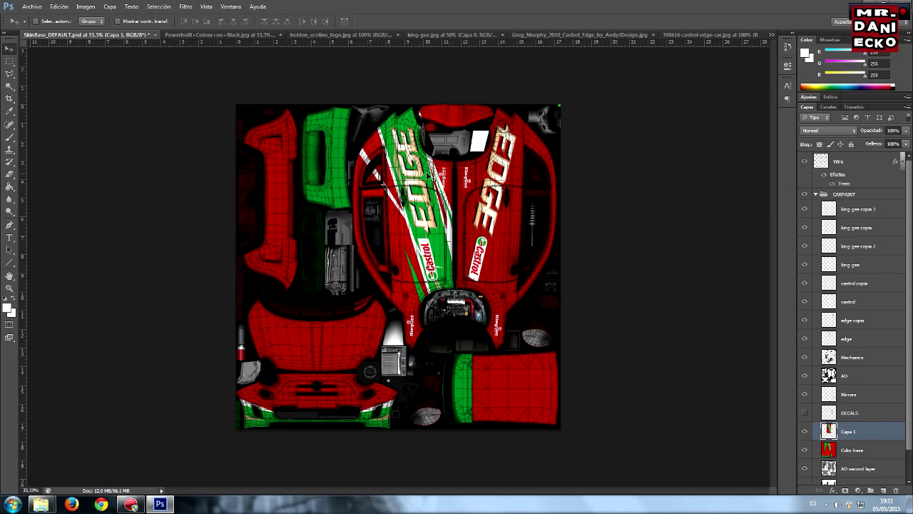
pyautogui.click(58, 6)
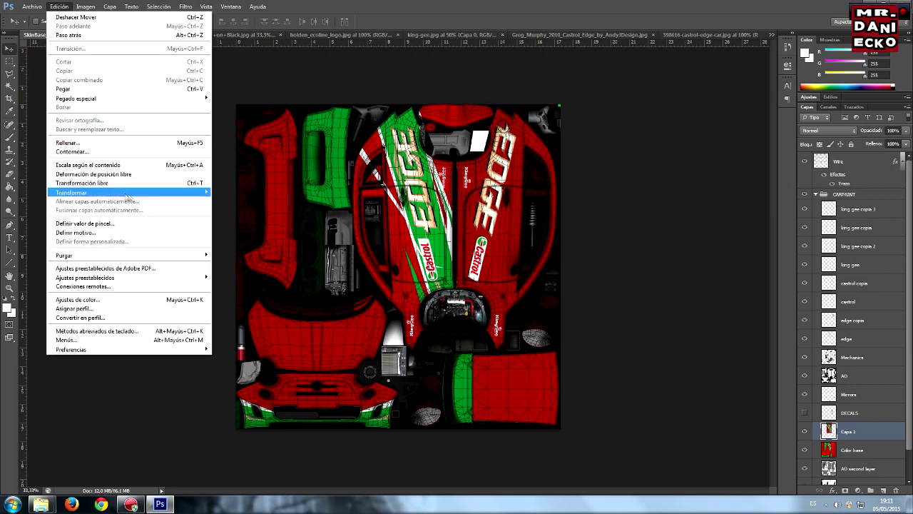
pyautogui.moveTo(71, 193)
pyautogui.click(268, 295)
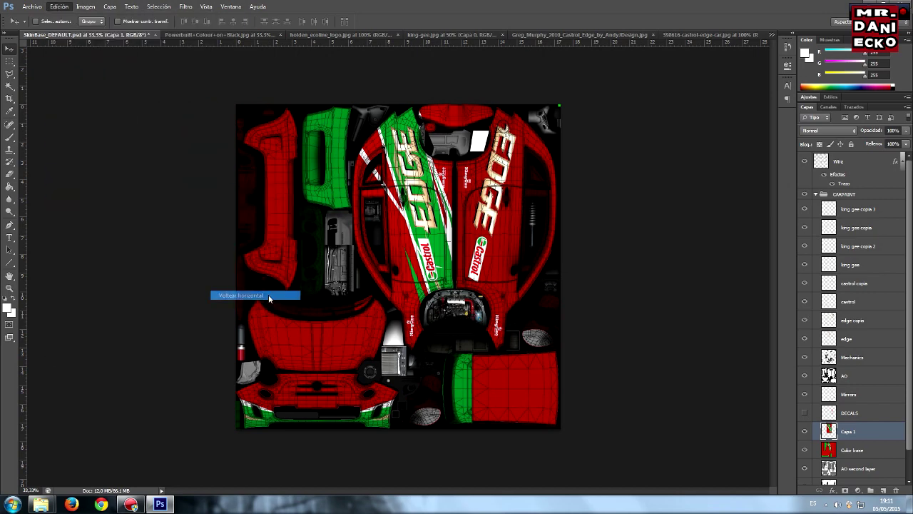
pyautogui.moveTo(454, 140)
pyautogui.mouseDown()
pyautogui.moveTo(507, 134)
pyautogui.moveTo(502, 152)
pyautogui.mouseUp()
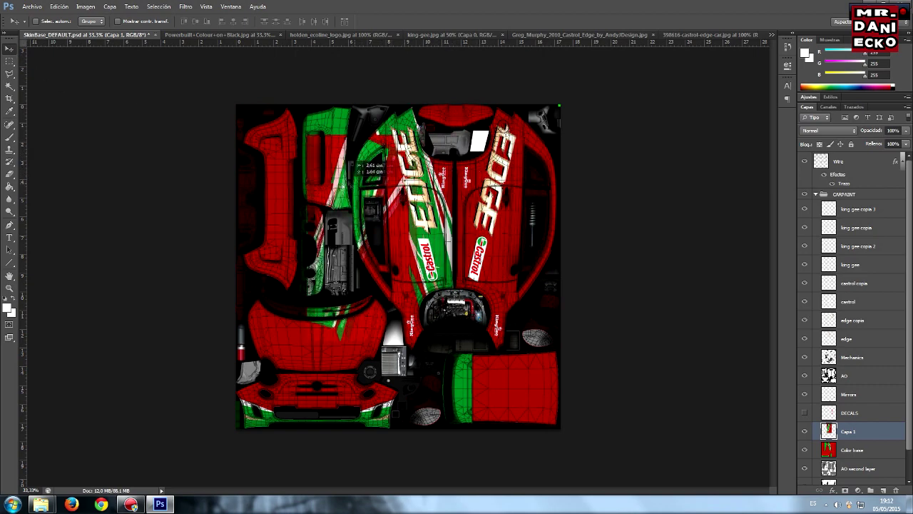
pyautogui.moveTo(502, 153); pyautogui.dragTo(504, 132)
# Select the green side panel on Capa 1 with the Magic Wand, then deselect.
pyautogui.click(10, 86)
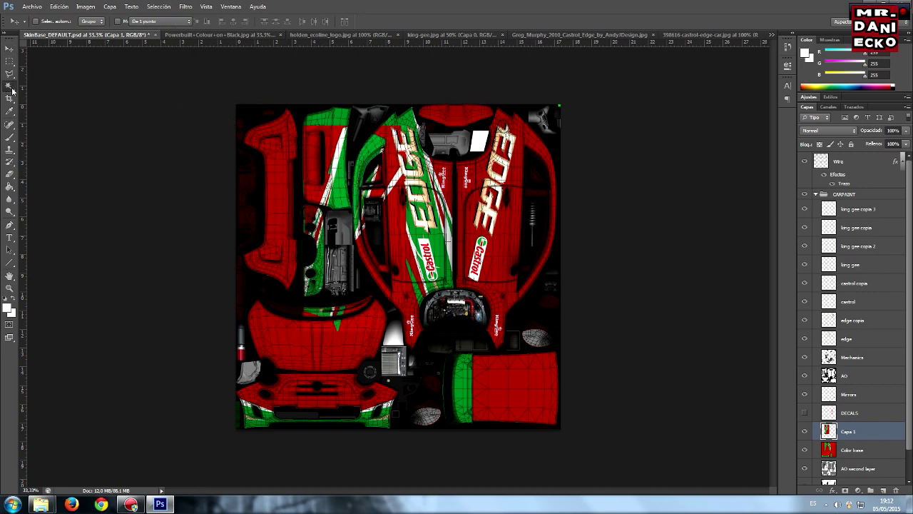
pyautogui.rightClick(873, 435)
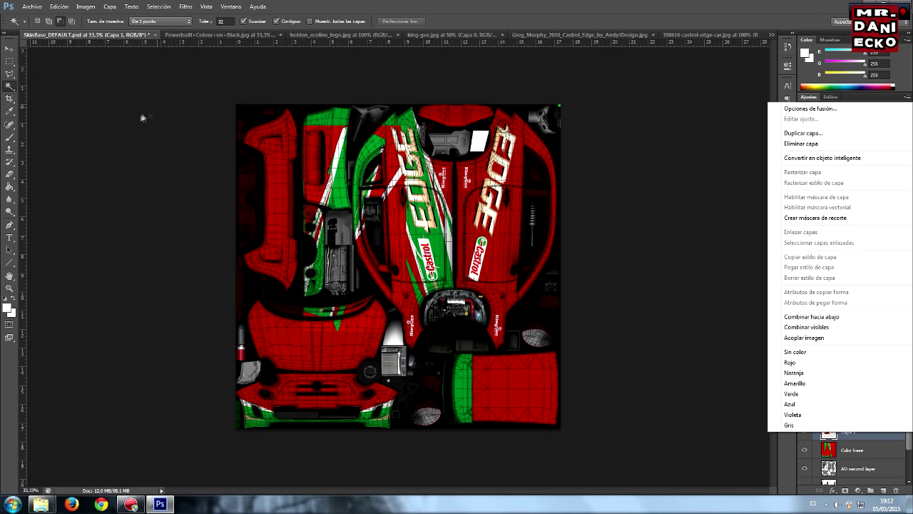
pyautogui.click(142, 118)
pyautogui.click(321, 142)
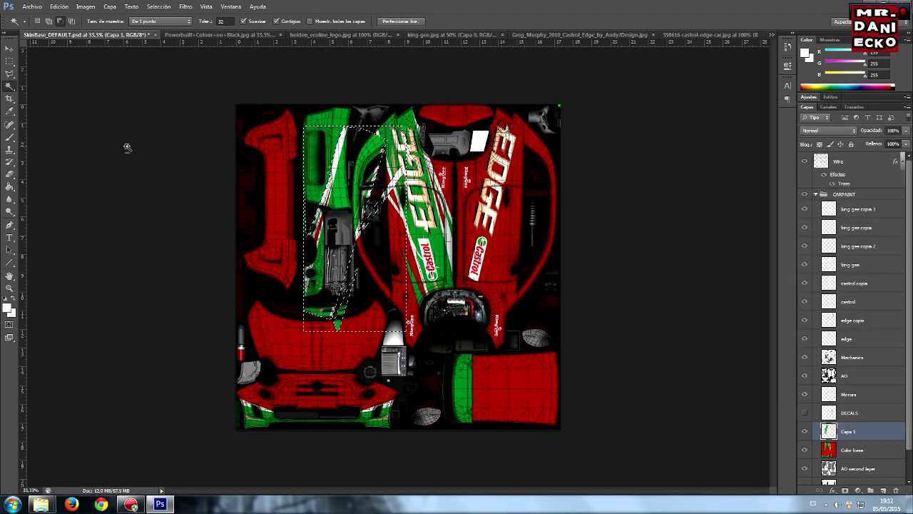
pyautogui.hotkey('ctrl', 'd')
# Drag the EDGE and Castrol graphics into their final positions on the hood.
pyautogui.click(10, 48)
pyautogui.moveTo(337, 143)
pyautogui.mouseDown()
pyautogui.moveTo(312, 119)
pyautogui.moveTo(505, 128)
pyautogui.mouseUp()
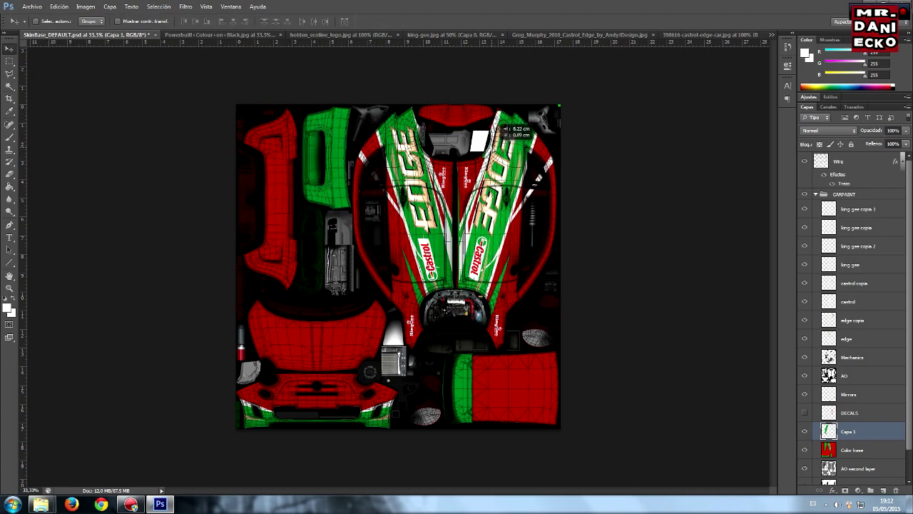
pyautogui.moveTo(503, 127); pyautogui.dragTo(503, 124)
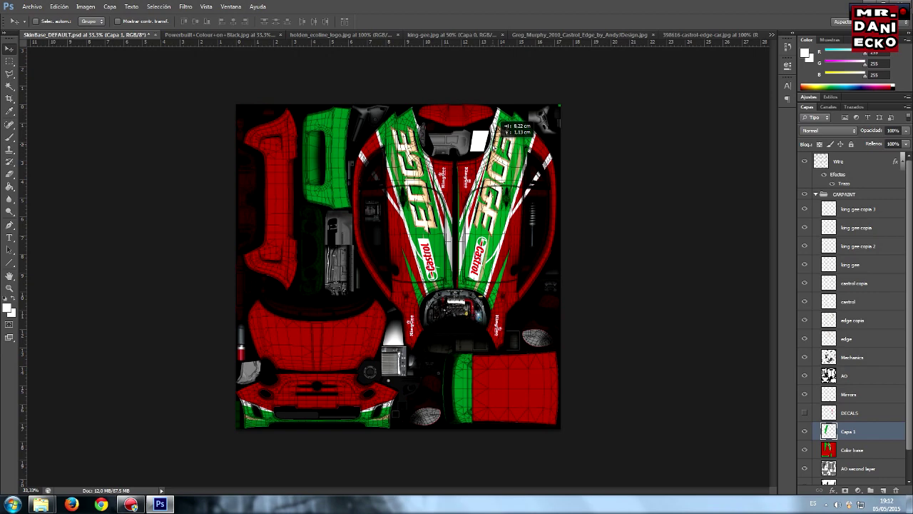
pyautogui.moveTo(493, 145); pyautogui.dragTo(494, 146)
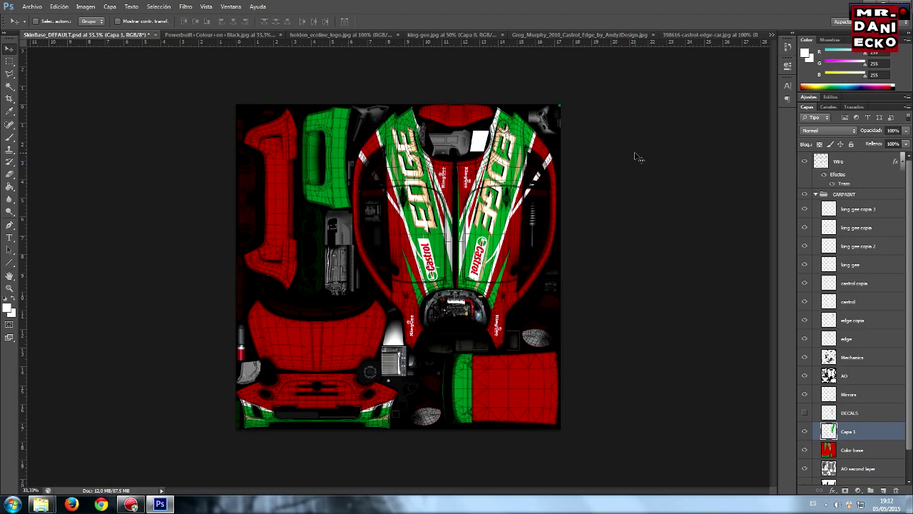
pyautogui.click(9, 287)
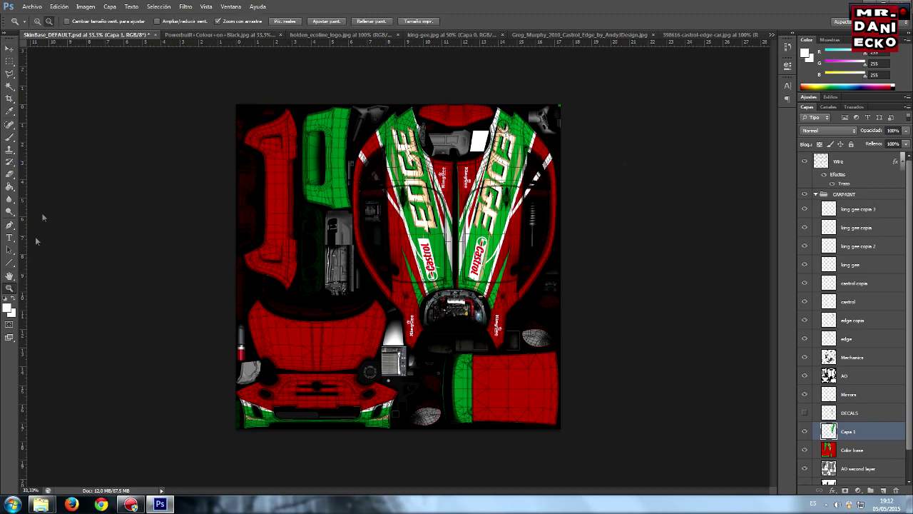
# Zoom in on the hood and nudge the right decal to line up the EDGE graphics.
pyautogui.click(432, 203)
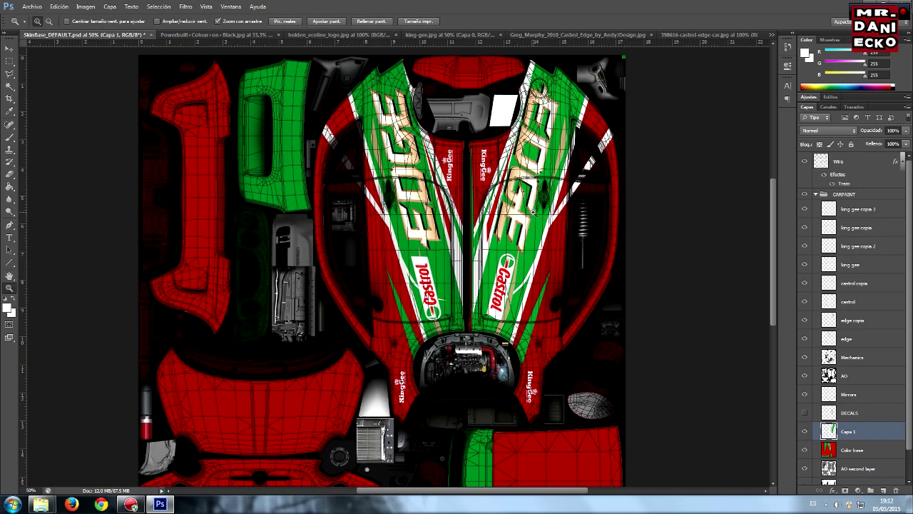
pyautogui.click(533, 208)
pyautogui.scroll(1, 568, 207)
pyautogui.scroll(1, 560, 198)
pyautogui.scroll(1, 551, 189)
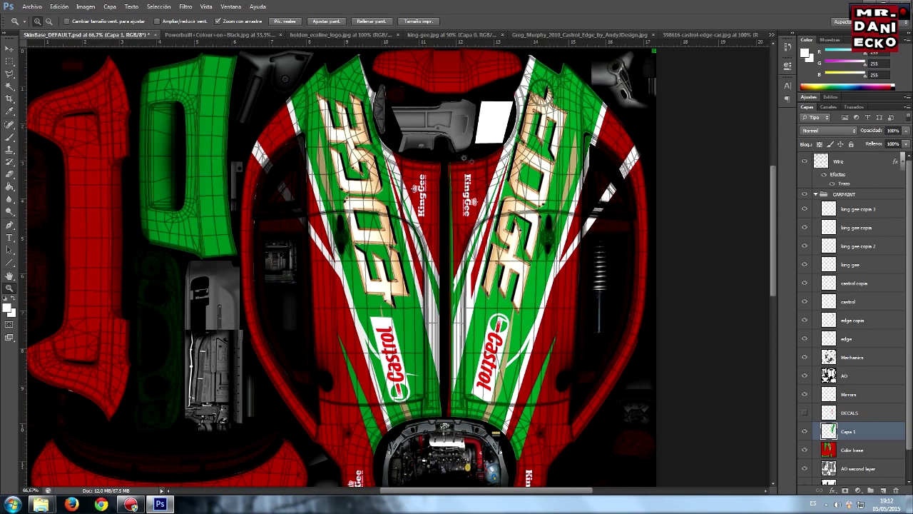
pyautogui.click(9, 48)
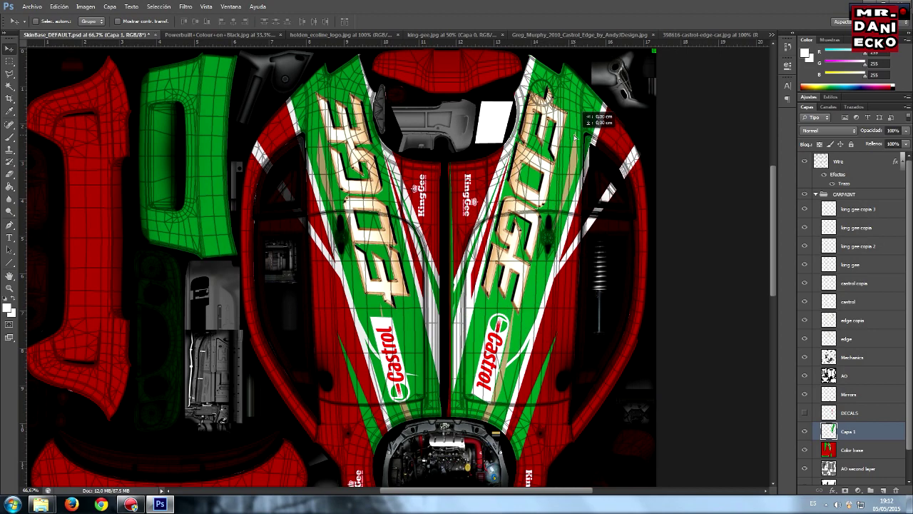
pyautogui.moveTo(573, 137); pyautogui.dragTo(571, 137)
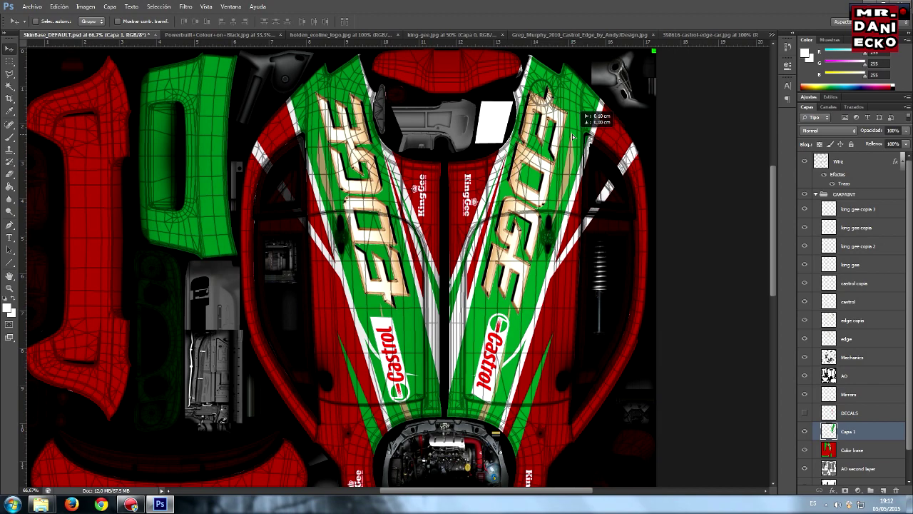
pyautogui.moveTo(573, 137); pyautogui.dragTo(577, 138)
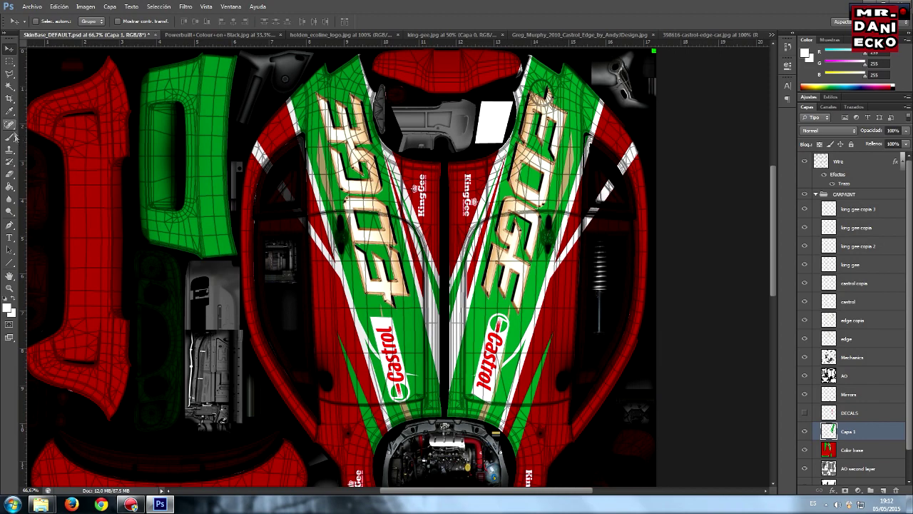
# Pick the Eraser, then zoom back out to the whole texture.
pyautogui.click(11, 175)
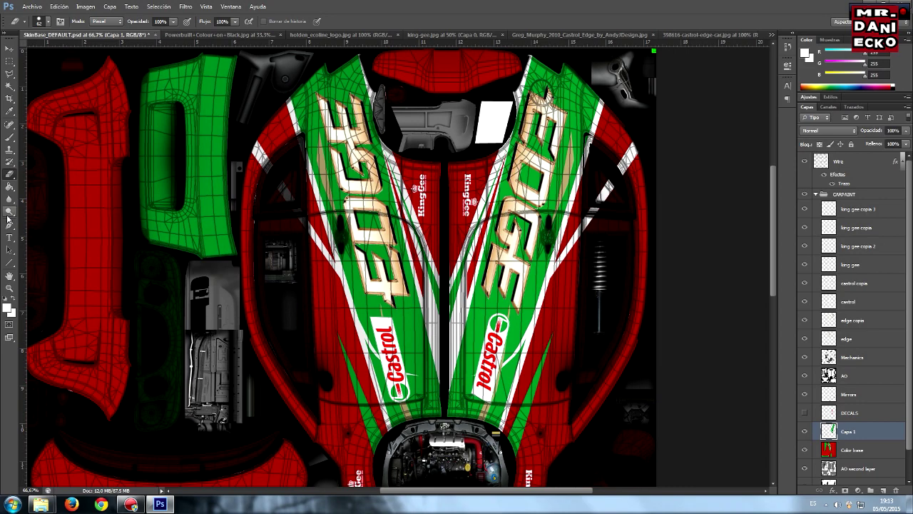
pyautogui.click(9, 287)
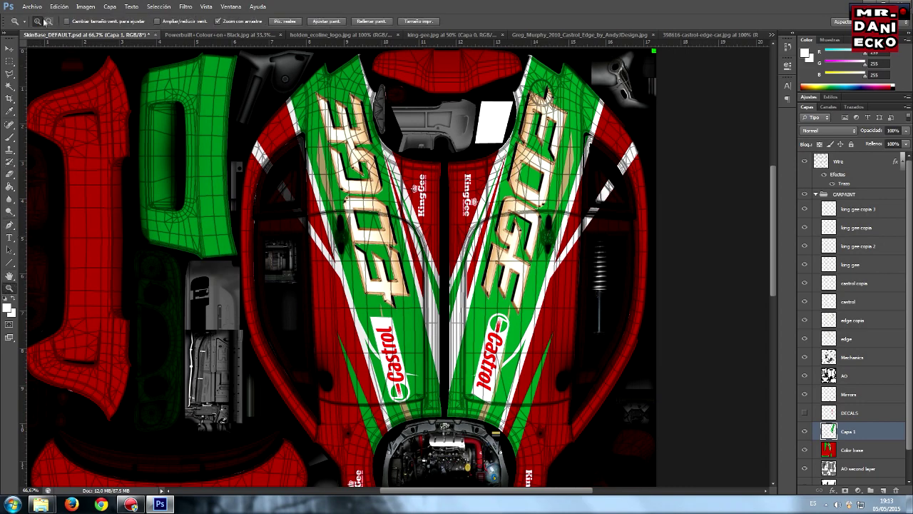
pyautogui.keyDown('alt'); pyautogui.click(171, 119); pyautogui.keyUp('alt')
pyautogui.keyDown('alt'); pyautogui.click(183, 144); pyautogui.keyUp('alt')
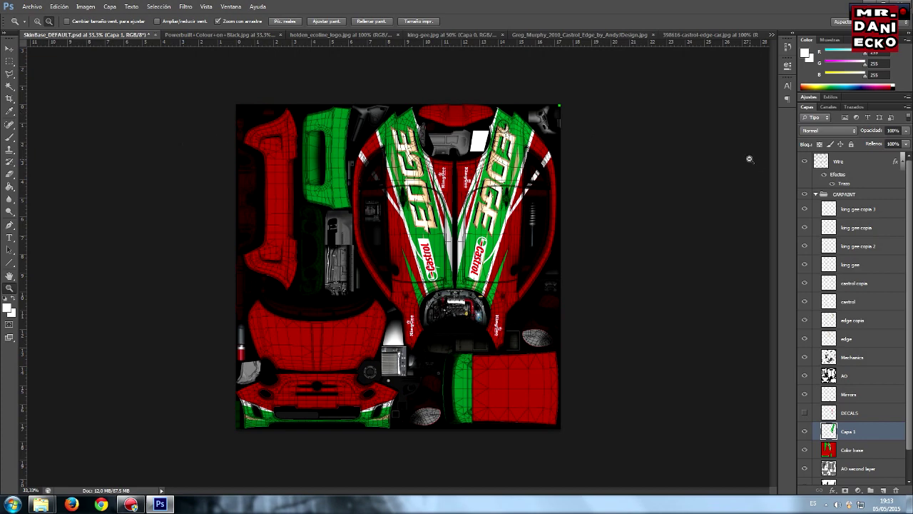
# Duplicate the edge layer as 'edge copia 2'.
pyautogui.scroll(-2, 870, 331)
pyautogui.scroll(2, 869, 331)
pyautogui.click(869, 341)
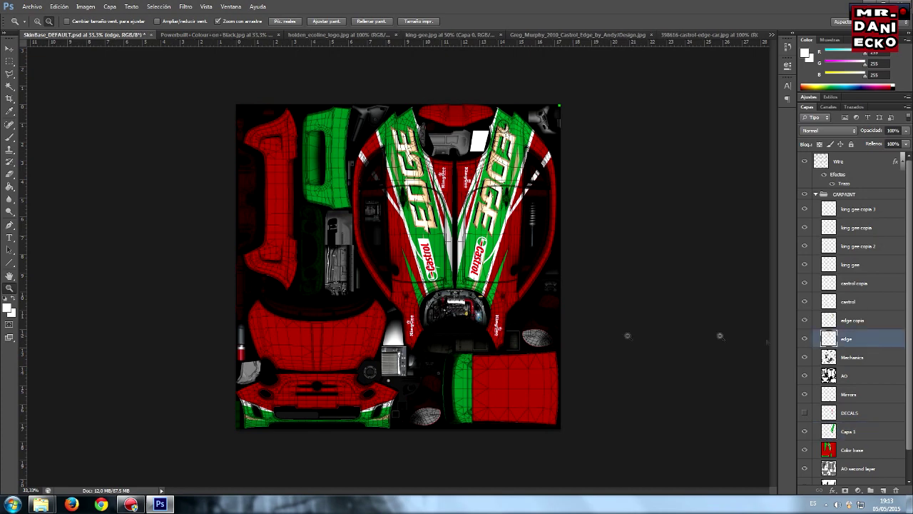
pyautogui.rightClick(882, 341)
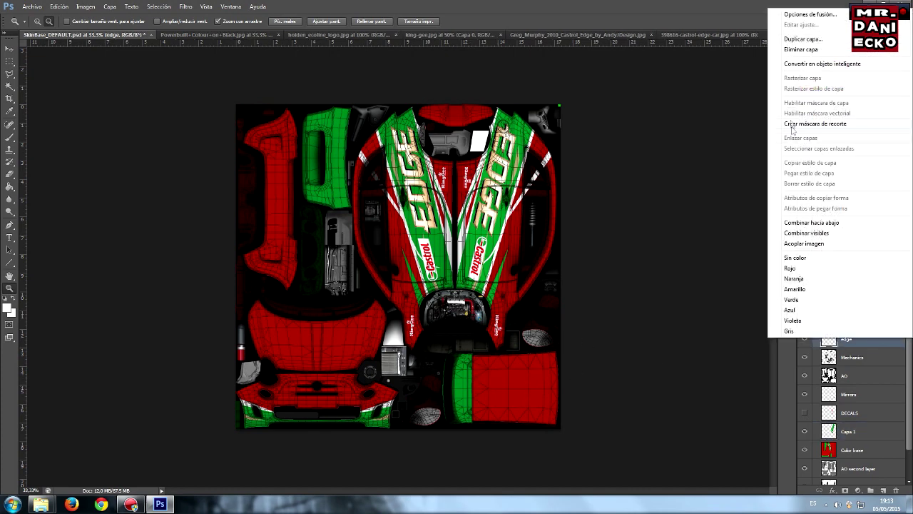
pyautogui.click(794, 38)
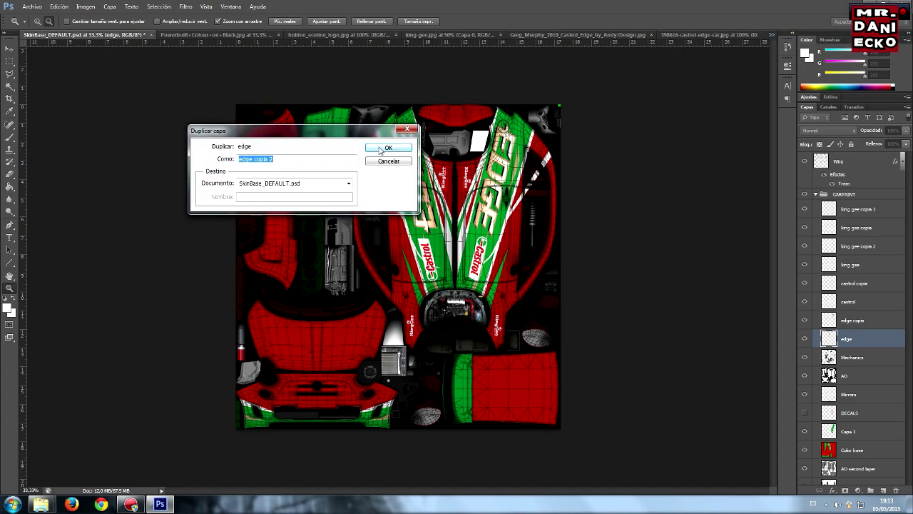
pyautogui.click(388, 146)
# Scale the EDGE copy to about 46% and place it on the lower green strip.
pyautogui.click(10, 48)
pyautogui.moveTo(367, 206); pyautogui.dragTo(442, 353)
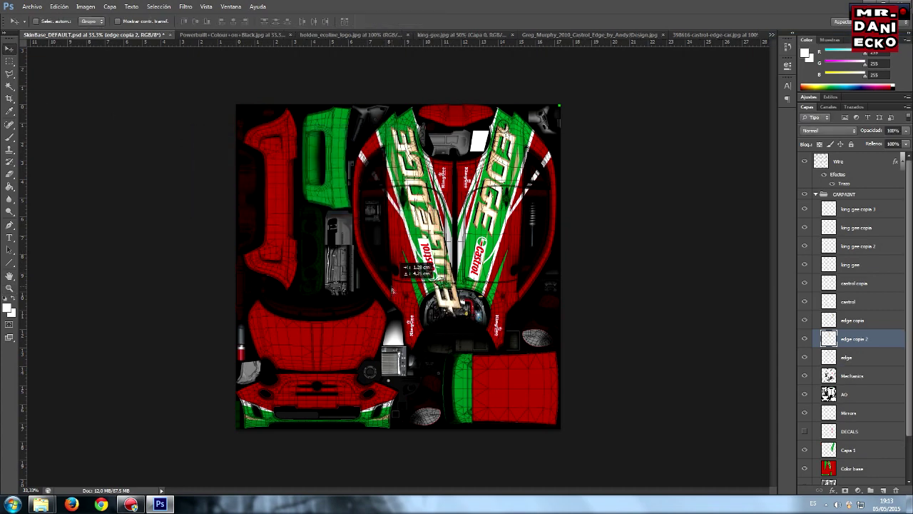
pyautogui.click(59, 6)
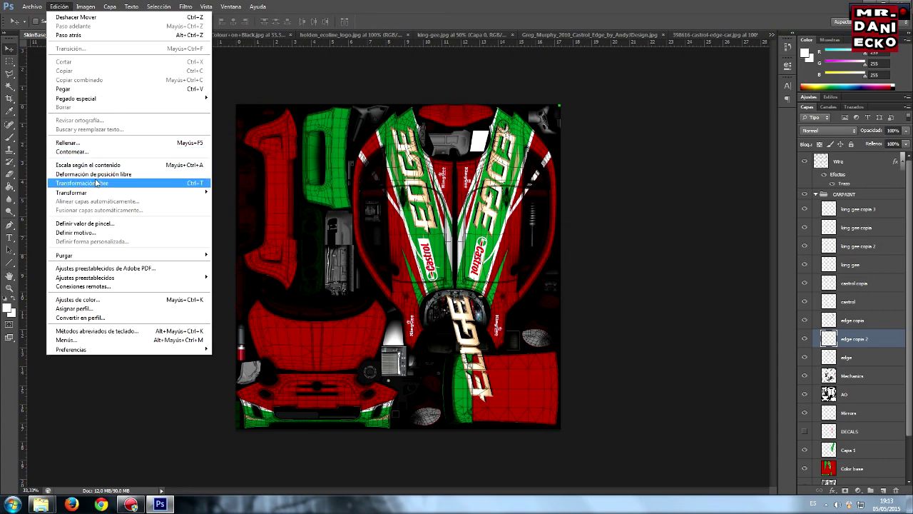
pyautogui.click(98, 183)
pyautogui.moveTo(493, 294)
pyautogui.mouseDown()
pyautogui.moveTo(477, 344)
pyautogui.moveTo(486, 347)
pyautogui.mouseUp()
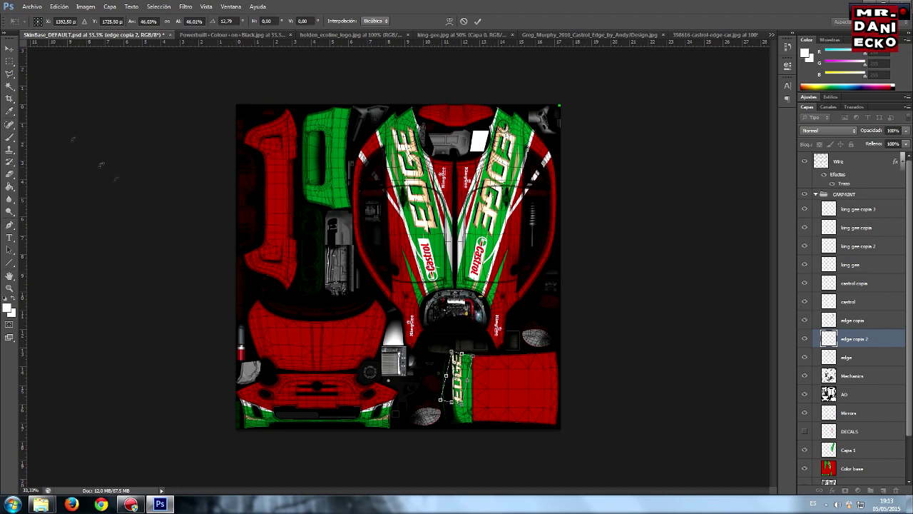
pyautogui.moveTo(457, 375); pyautogui.dragTo(467, 396)
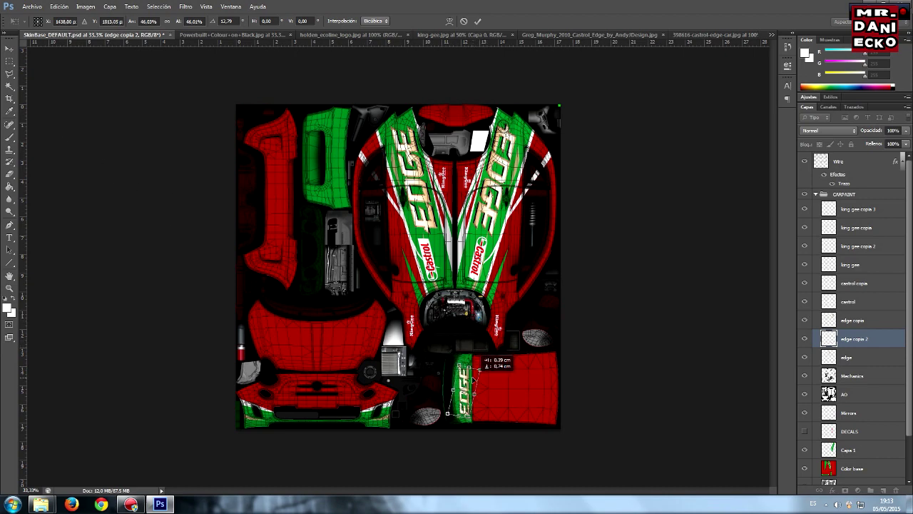
pyautogui.click(477, 20)
# Zoom in, raise the small EDGE logo within the green strip, then zoom back out.
pyautogui.click(10, 287)
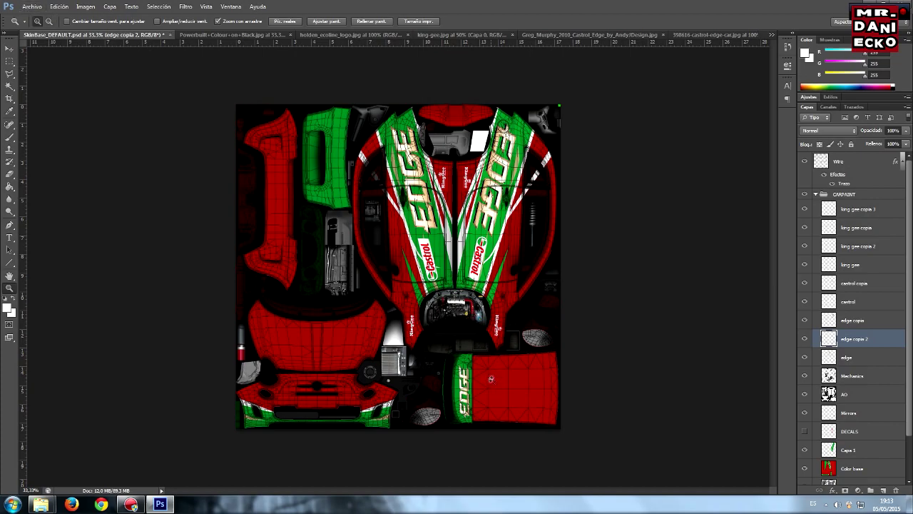
pyautogui.click(491, 401)
pyautogui.click(415, 359)
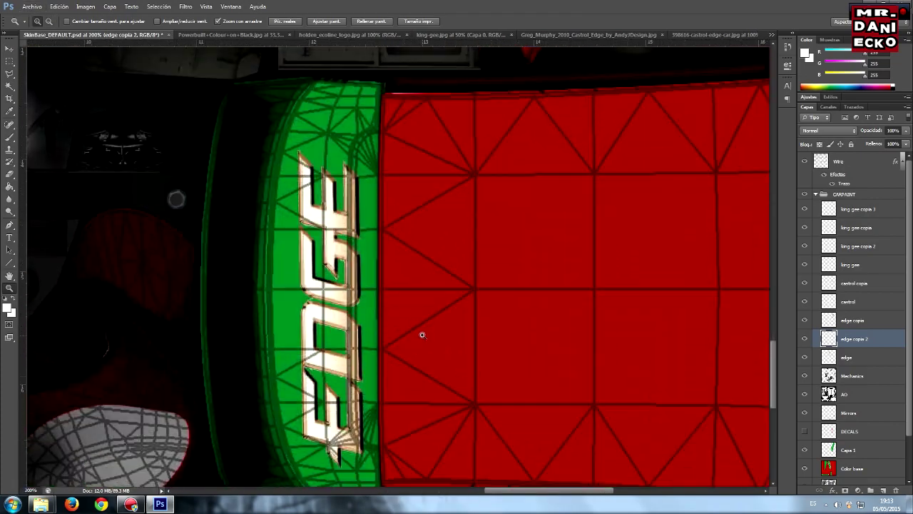
pyautogui.click(420, 334)
pyautogui.press('v')
pyautogui.moveTo(329, 227); pyautogui.dragTo(328, 209)
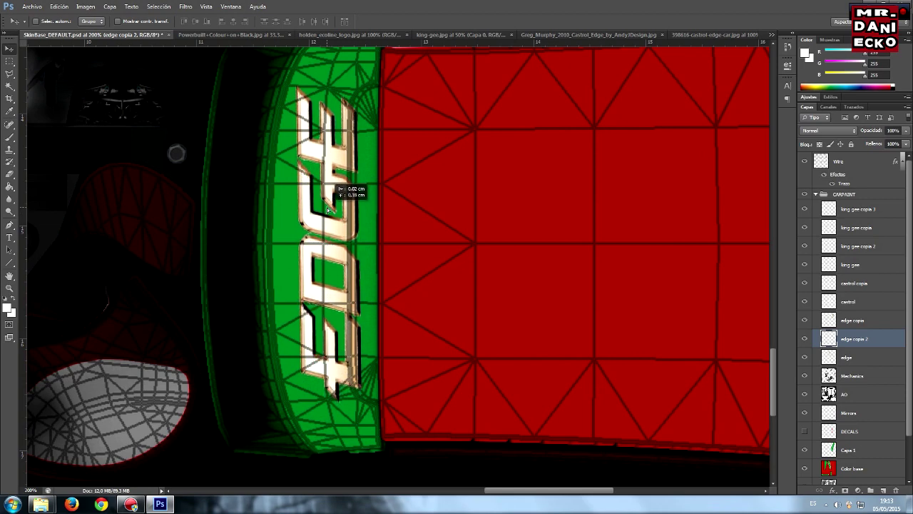
pyautogui.click(10, 287)
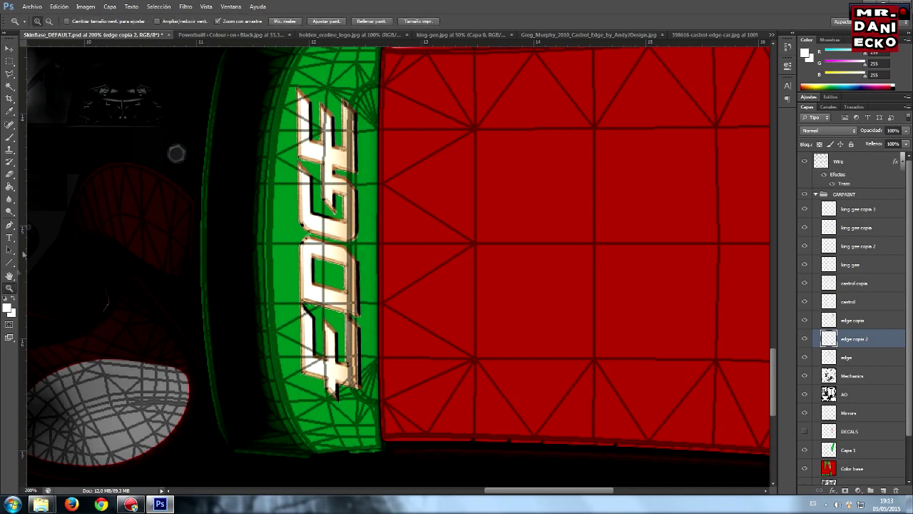
pyautogui.keyDown('alt'); pyautogui.click(220, 212); pyautogui.keyUp('alt')
pyautogui.keyDown('alt'); pyautogui.click(219, 213); pyautogui.keyUp('alt')
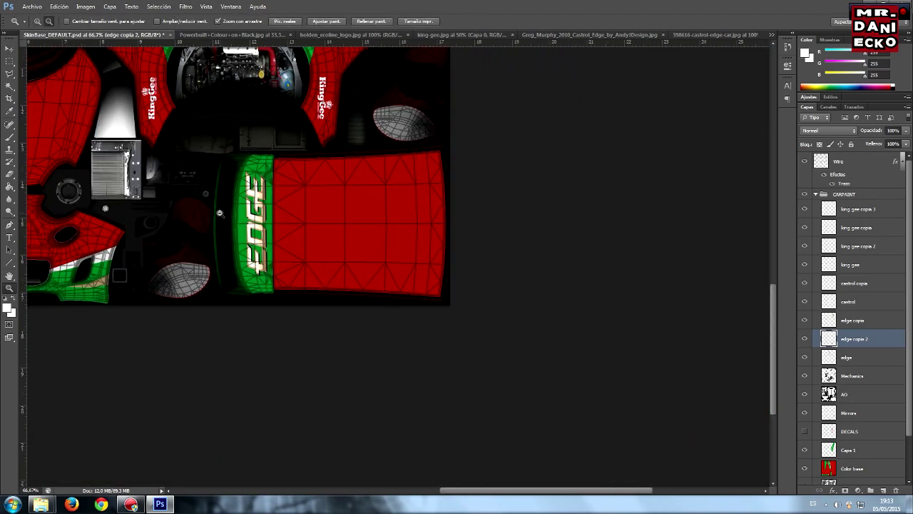
# In the POWERBUILT image, convert the Fondo layer to a smart object, then rasterize it.
pyautogui.keyDown('alt'); pyautogui.click(220, 212); pyautogui.keyUp('alt')
pyautogui.keyDown('alt'); pyautogui.click(218, 152); pyautogui.keyUp('alt')
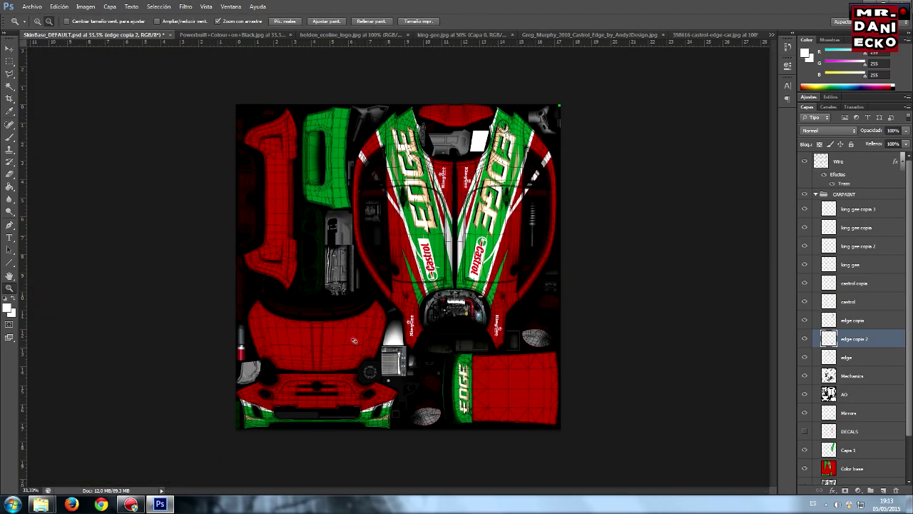
pyautogui.click(746, 36)
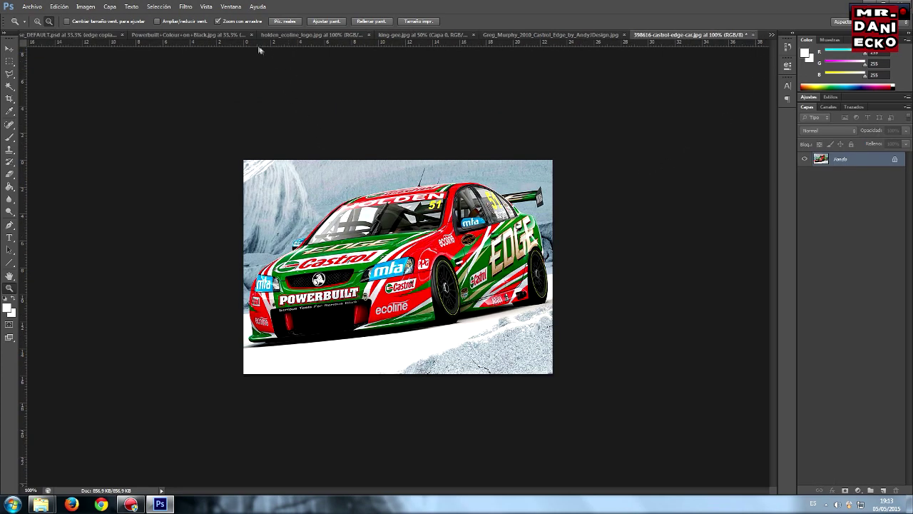
pyautogui.click(212, 35)
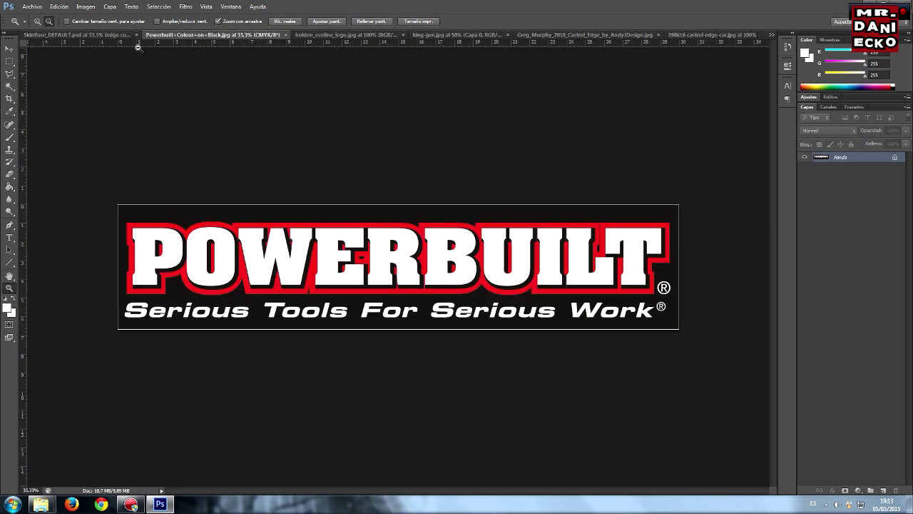
pyautogui.rightClick(855, 158)
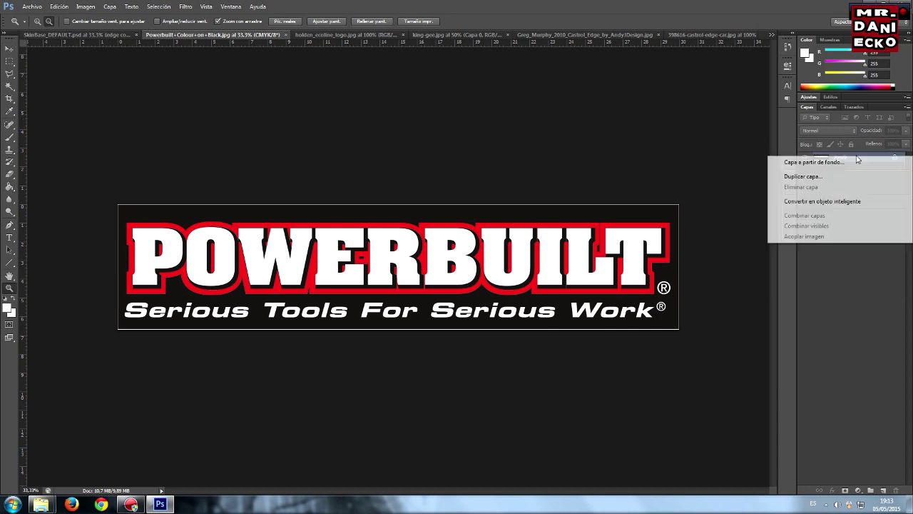
pyautogui.click(827, 202)
pyautogui.rightClick(863, 160)
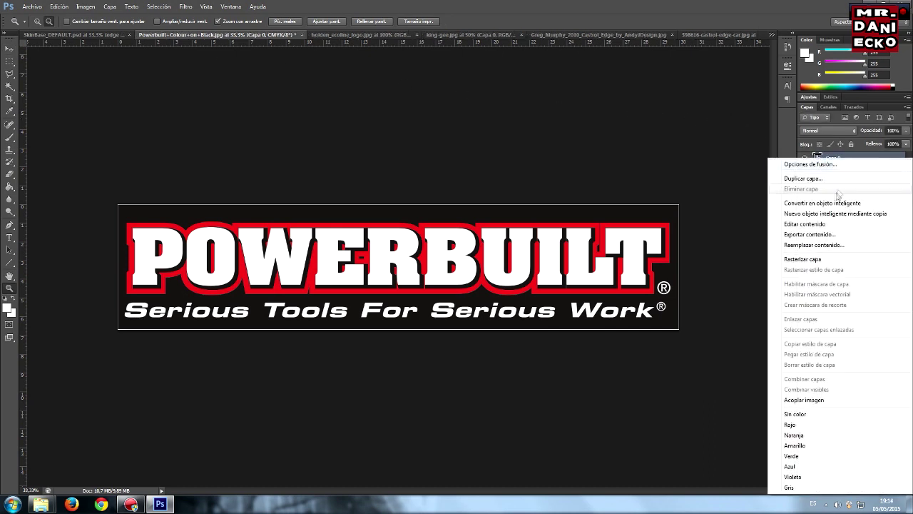
pyautogui.click(828, 259)
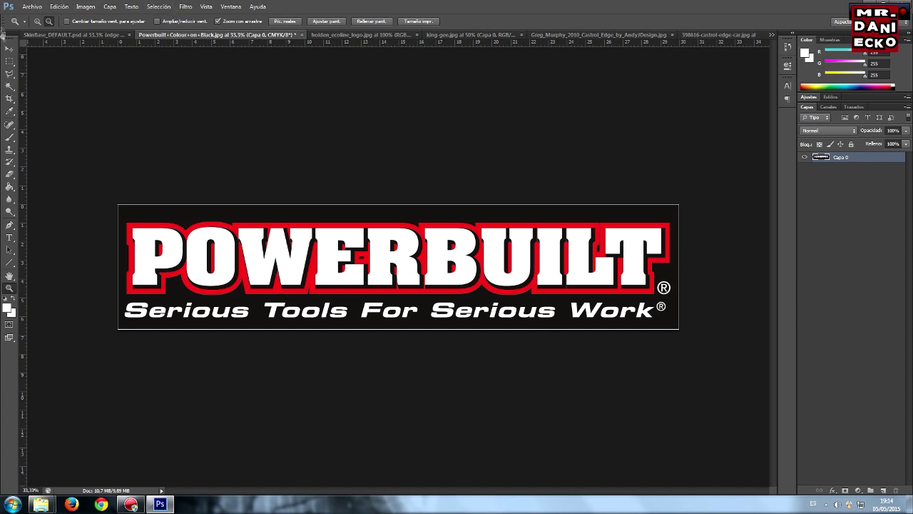
# Cut the whole POWERBUILT banner and paste it into SkinBase_DEFAULT.psd.
pyautogui.click(10, 48)
pyautogui.hotkey('ctrl', 'a')
pyautogui.press('Delete')
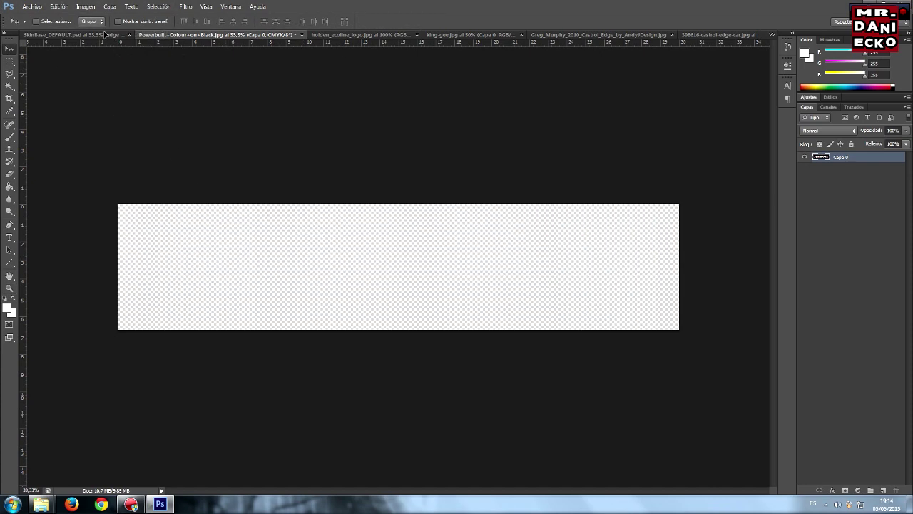
pyautogui.click(105, 35)
pyautogui.hotkey('ctrl', 'v')
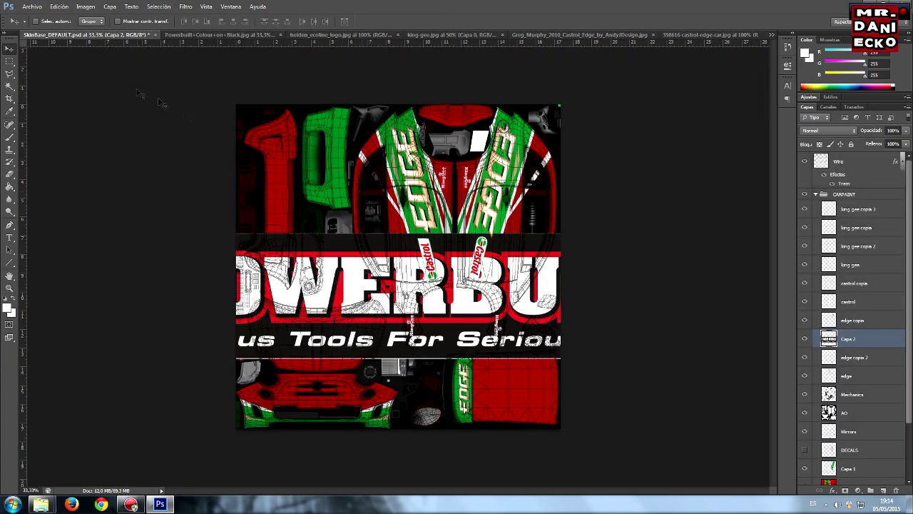
# Scale the POWERBUILT banner to about half size and centre it on the skin.
pyautogui.click(63, 6)
pyautogui.click(107, 182)
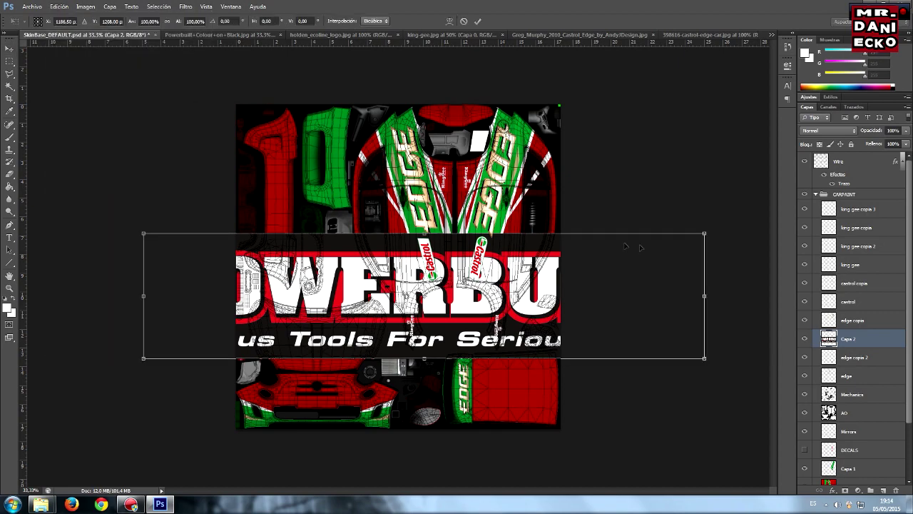
pyautogui.moveTo(704, 233); pyautogui.dragTo(440, 292)
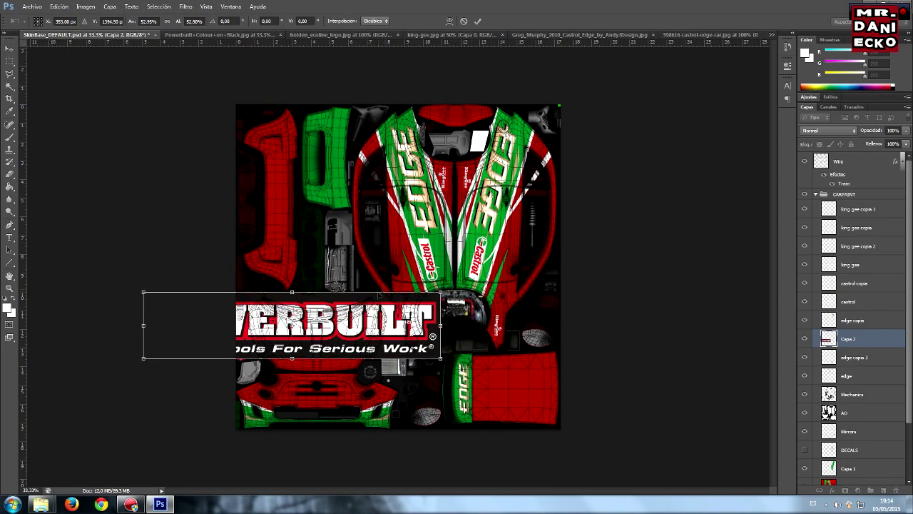
pyautogui.moveTo(336, 325); pyautogui.dragTo(441, 291)
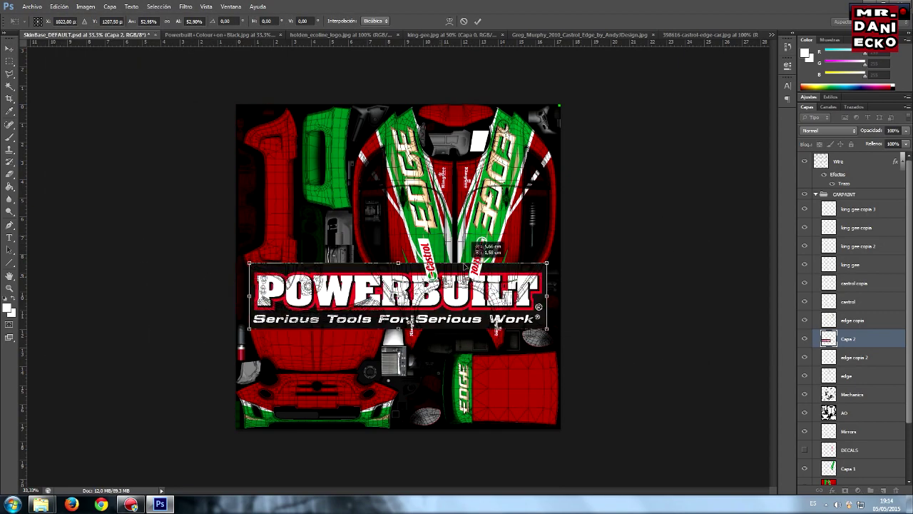
pyautogui.click(478, 22)
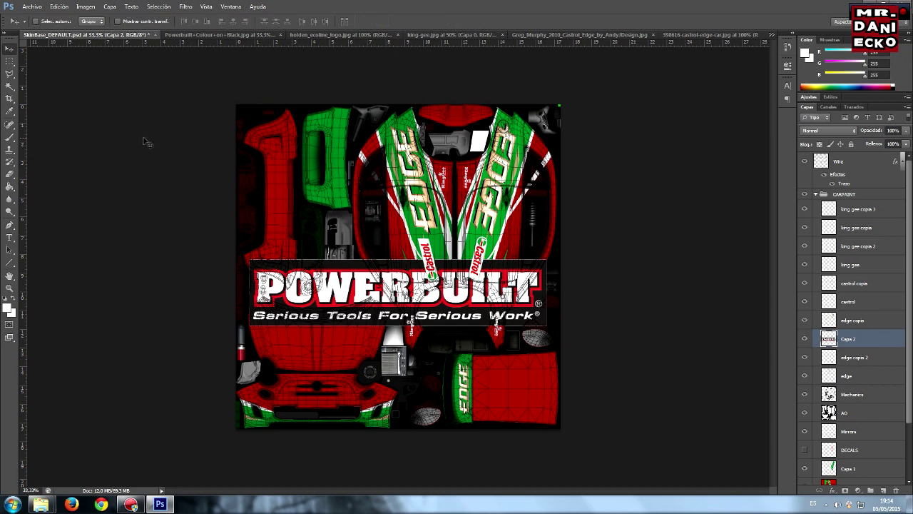
# Delete the banner's black background with the Magic Wand and clear the selection.
pyautogui.click(9, 87)
pyautogui.click(268, 262)
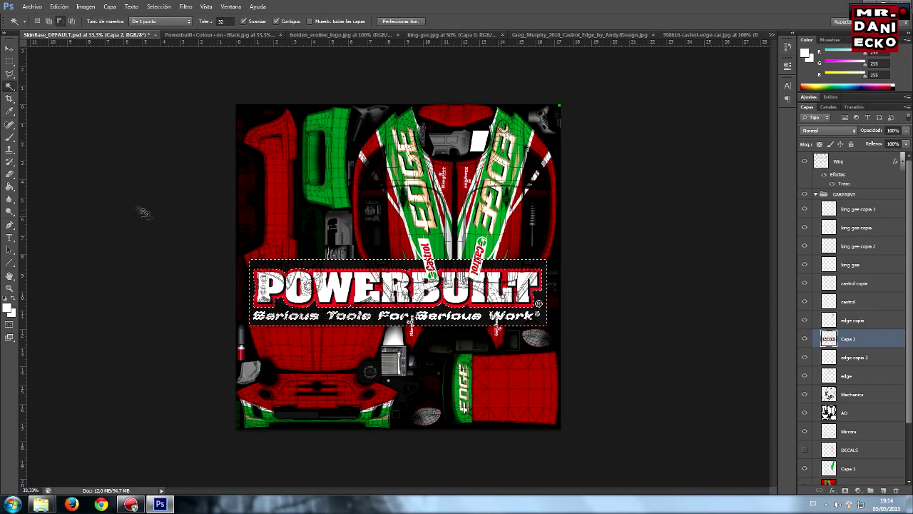
pyautogui.press('Delete')
pyautogui.hotkey('ctrl', 'd')
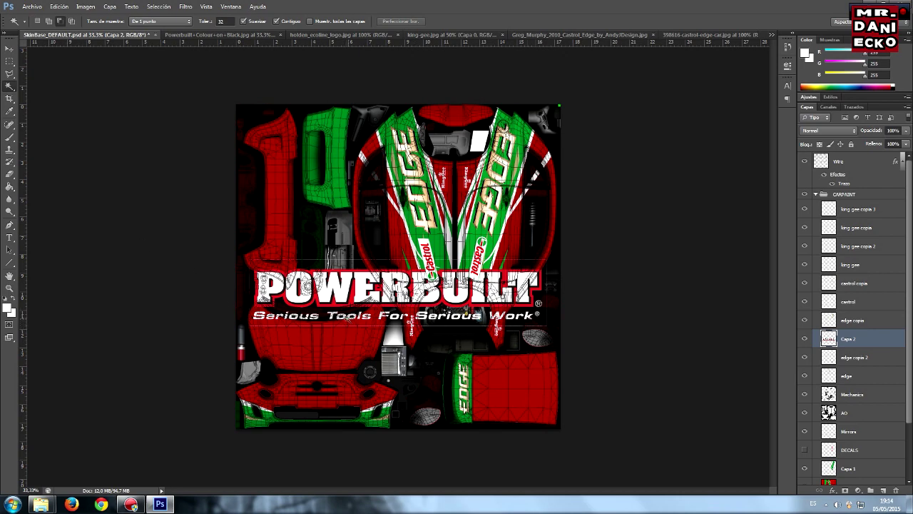
pyautogui.click(342, 316)
pyautogui.click(167, 308)
pyautogui.click(288, 314)
pyautogui.click(160, 310)
pyautogui.click(443, 316)
pyautogui.click(594, 313)
pyautogui.click(497, 316)
pyautogui.click(623, 311)
pyautogui.click(512, 317)
pyautogui.click(637, 310)
pyautogui.click(295, 318)
pyautogui.click(164, 310)
pyautogui.click(12, 174)
pyautogui.click(12, 176)
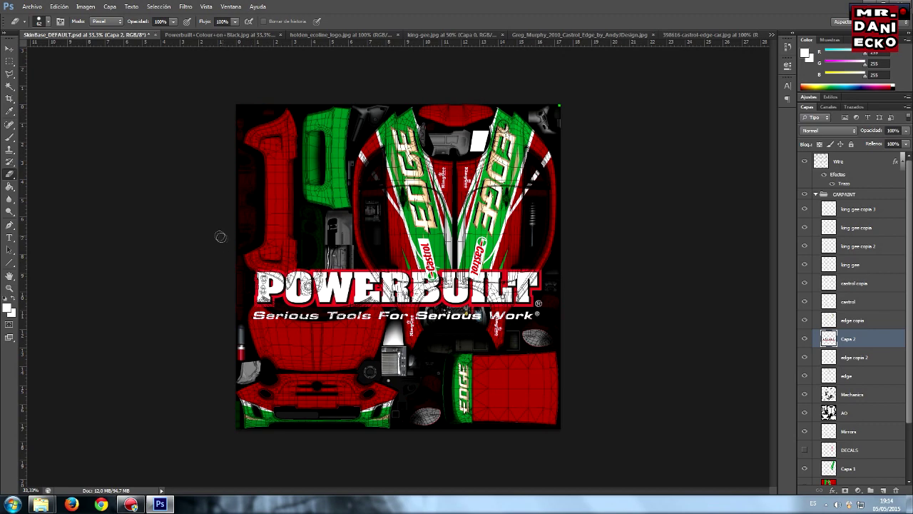
pyautogui.click(59, 6)
pyautogui.click(68, 35)
pyautogui.click(59, 7)
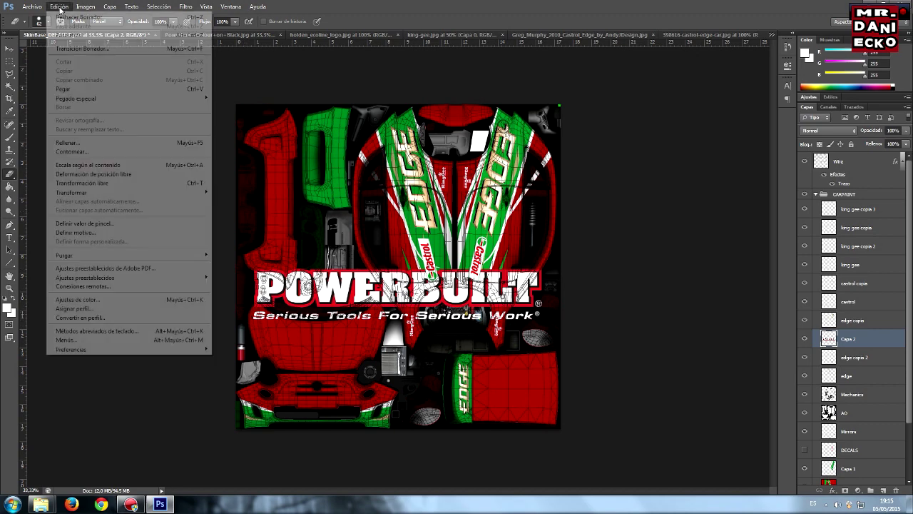
pyautogui.moveTo(71, 192)
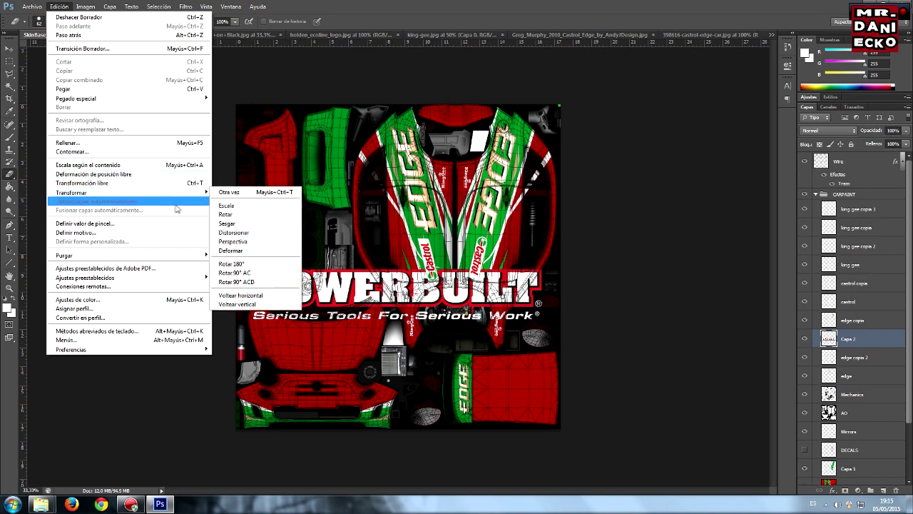
# Shrink the POWERBUILT logo onto the front bumper and zoom in on it.
pyautogui.click(150, 187)
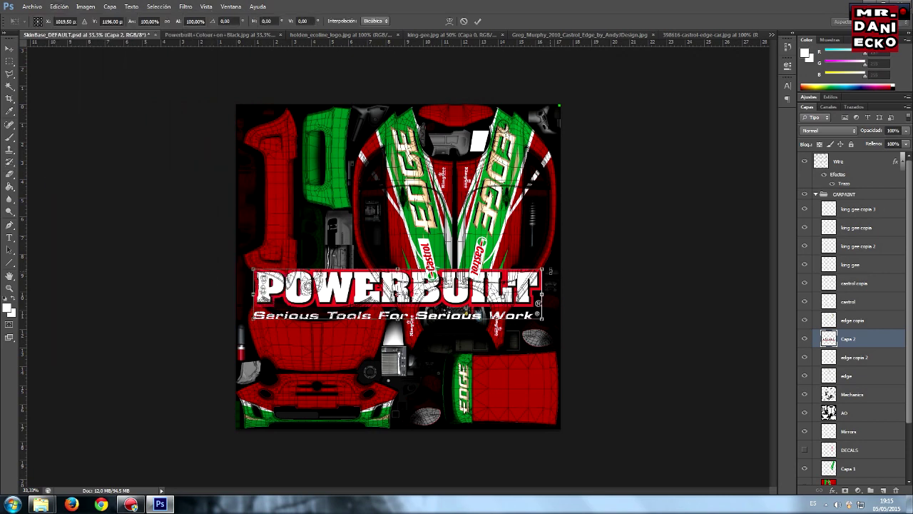
pyautogui.moveTo(542, 270)
pyautogui.mouseDown()
pyautogui.moveTo(312, 287)
pyautogui.moveTo(329, 398)
pyautogui.mouseUp()
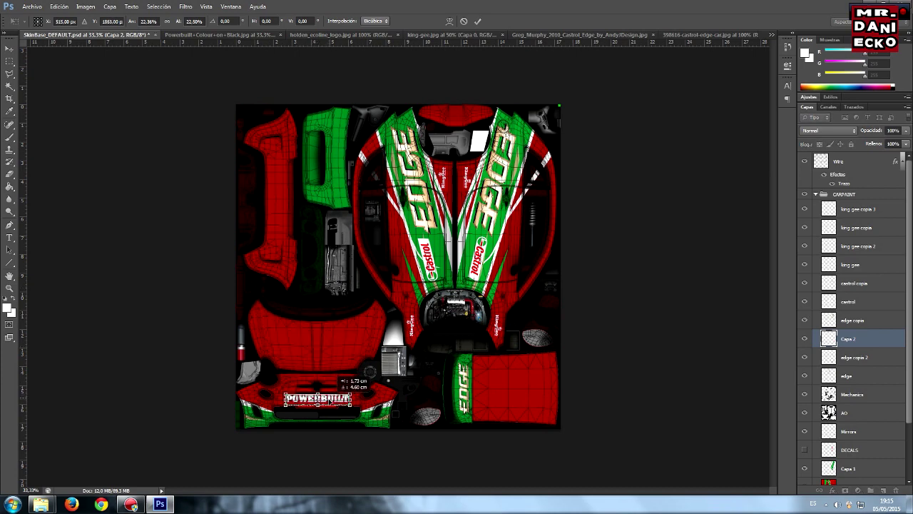
pyautogui.click(477, 21)
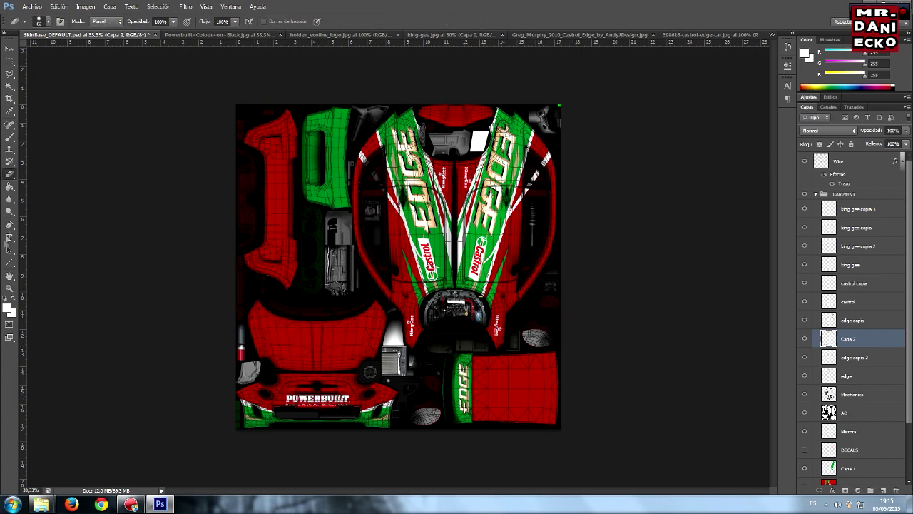
pyautogui.click(10, 287)
pyautogui.click(311, 411)
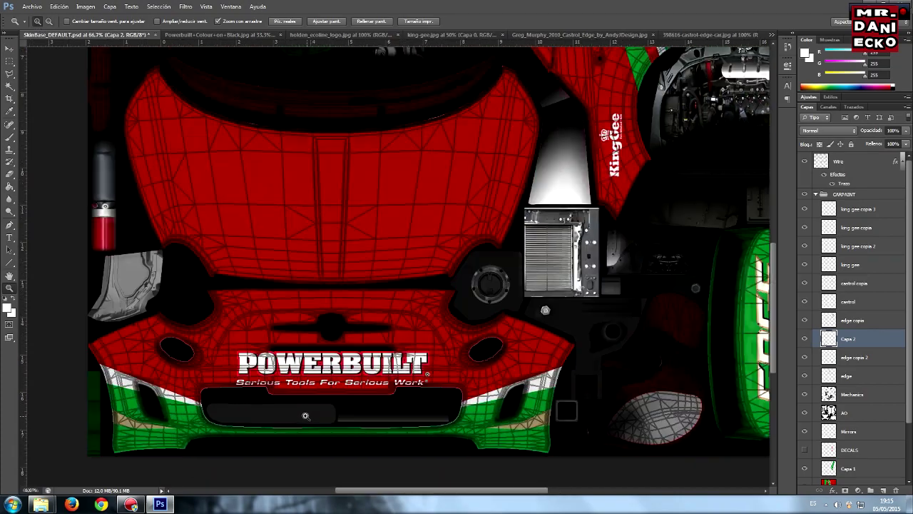
pyautogui.doubleClick(305, 415)
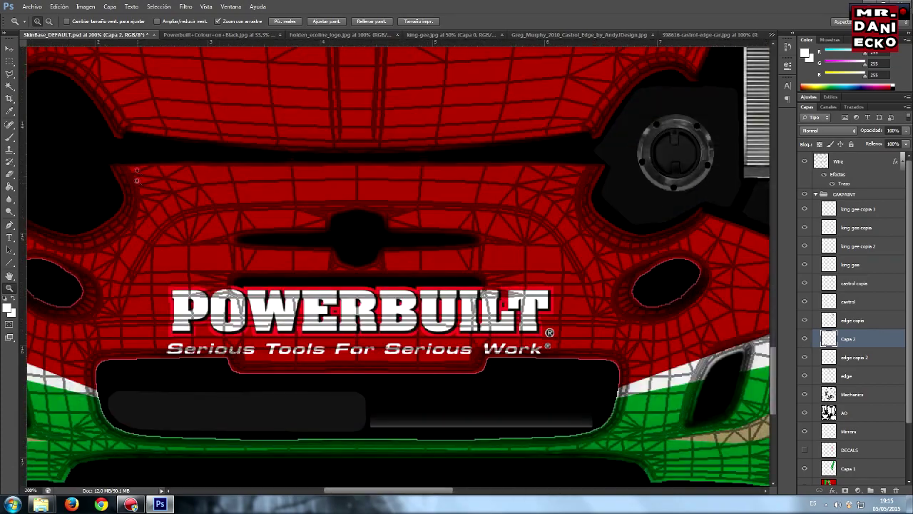
# Resize the POWERBUILT logo again to sit just above the grille.
pyautogui.click(59, 7)
pyautogui.click(93, 177)
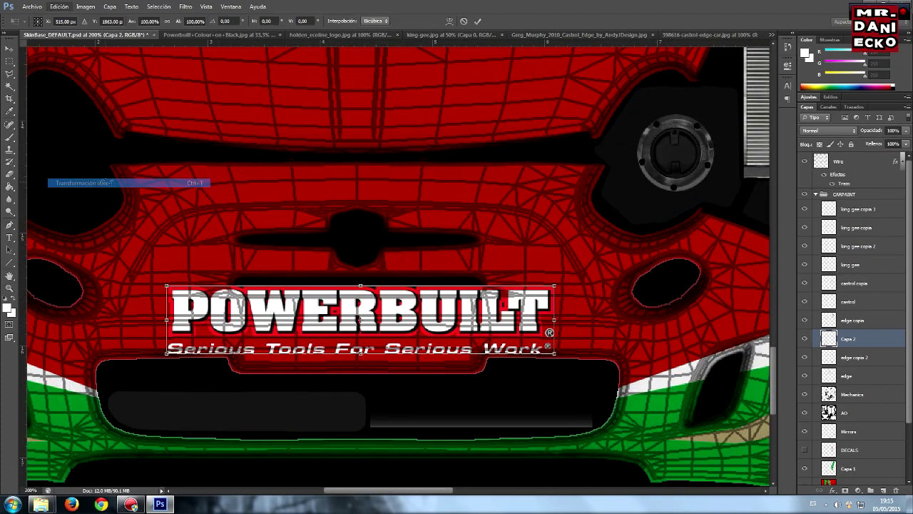
pyautogui.moveTo(555, 286); pyautogui.dragTo(423, 304)
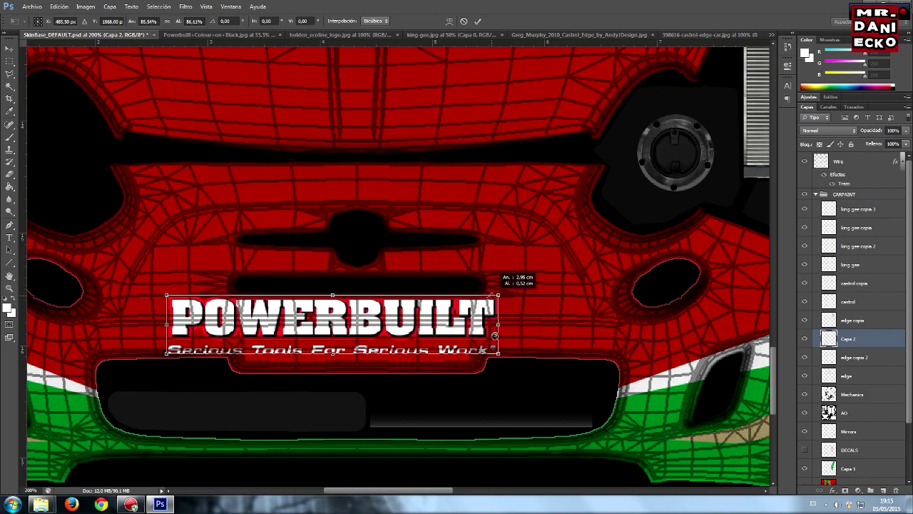
pyautogui.moveTo(420, 321)
pyautogui.mouseDown()
pyautogui.moveTo(485, 318)
pyautogui.moveTo(446, 310)
pyautogui.mouseUp()
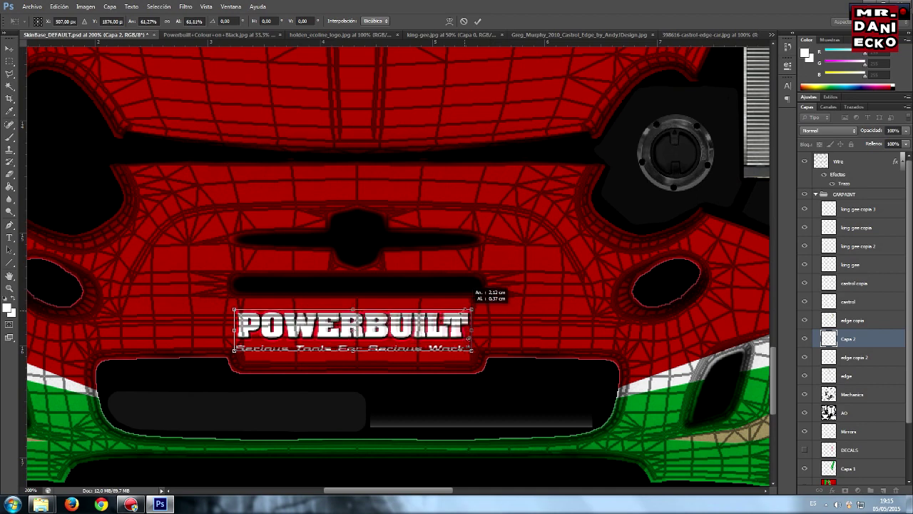
pyautogui.moveTo(389, 326); pyautogui.dragTo(404, 330)
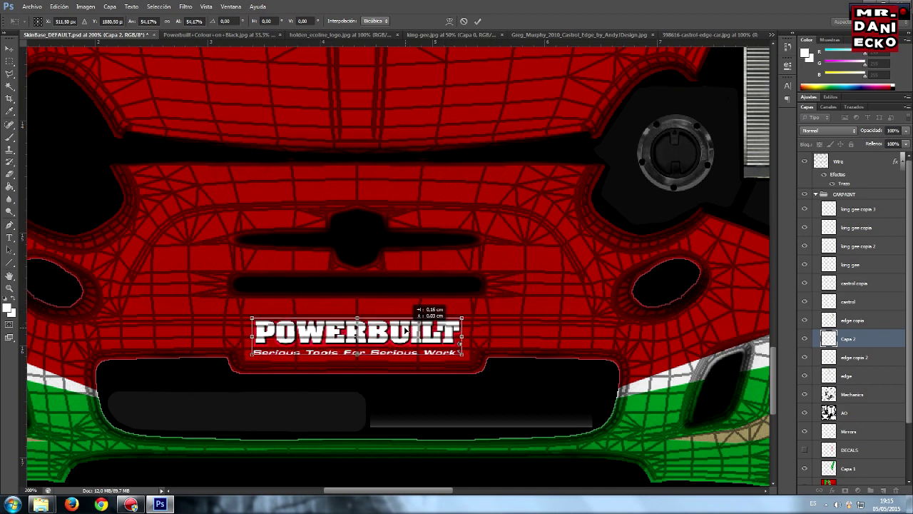
pyautogui.click(478, 21)
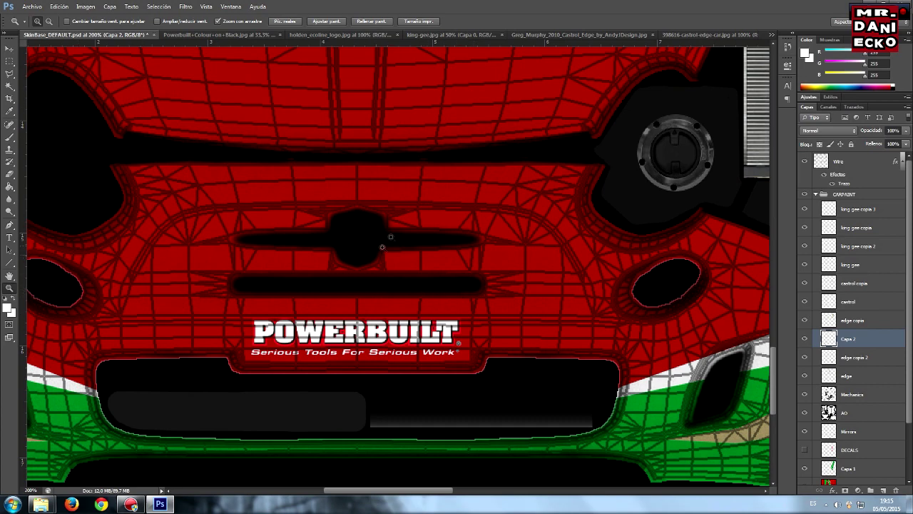
# Compare the placement with the Castrol car reference photo, then zoom back out.
pyautogui.click(694, 34)
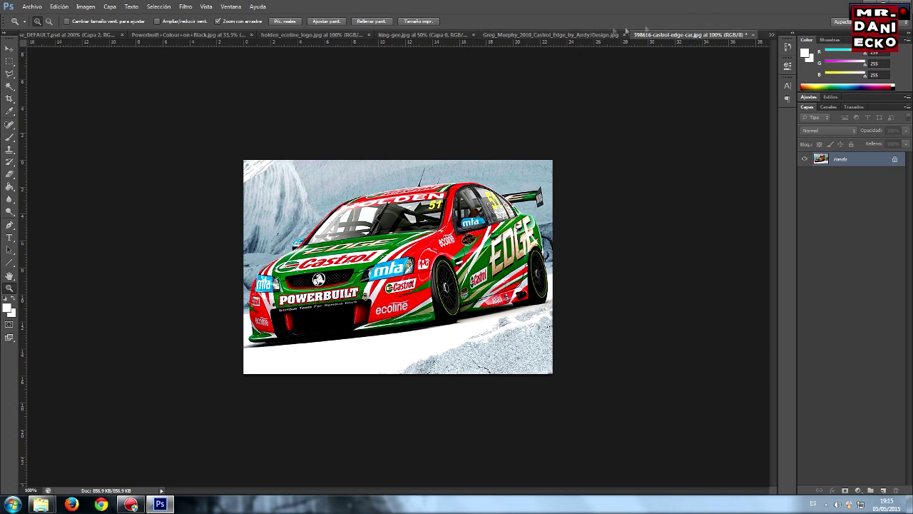
pyautogui.click(89, 34)
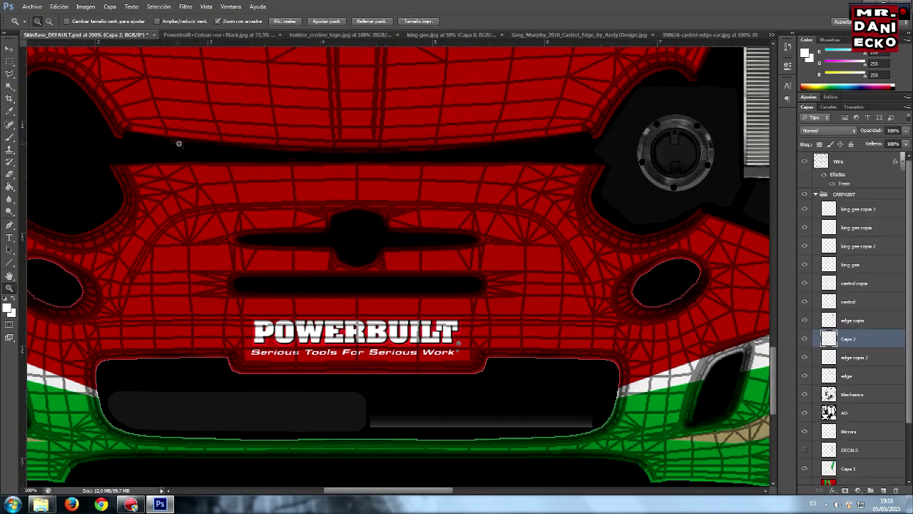
pyautogui.scroll(4, 182, 141)
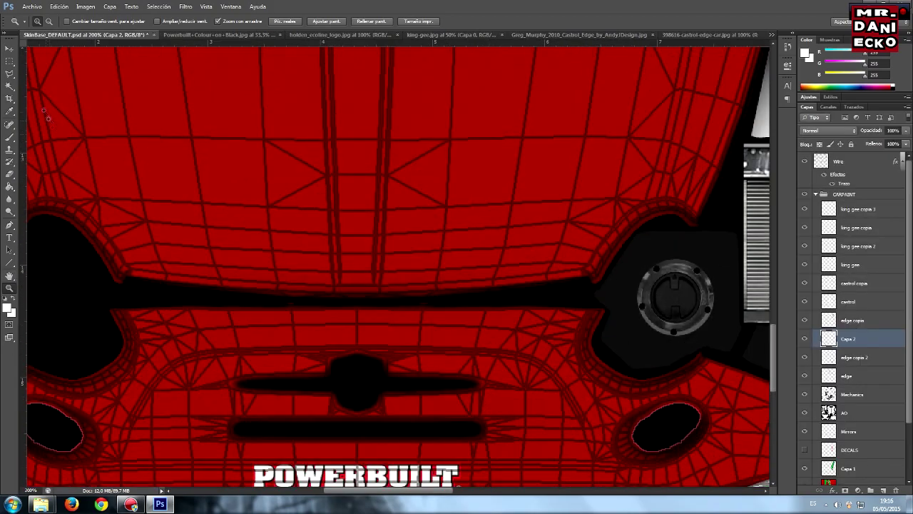
pyautogui.keyDown('alt'); pyautogui.click(204, 85); pyautogui.keyUp('alt')
pyautogui.scroll(3, 205, 85)
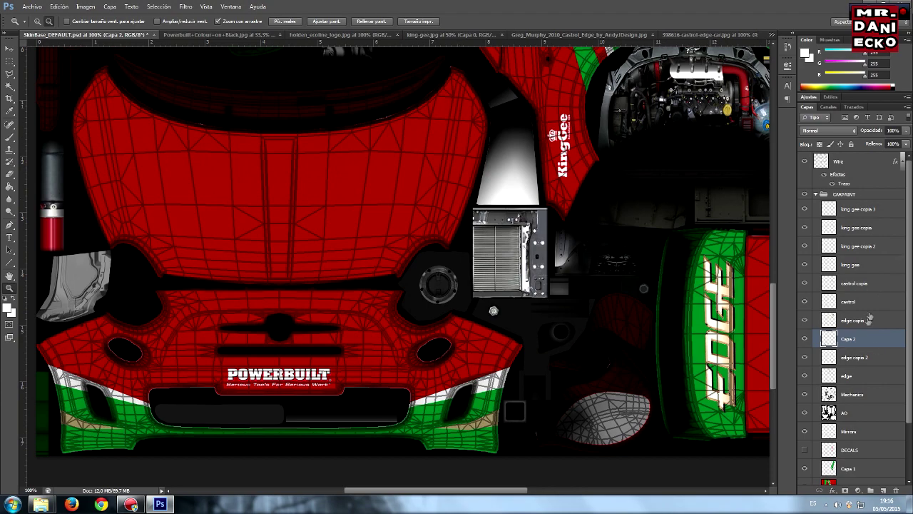
pyautogui.click(866, 376)
# Duplicate the edge layer as 'edge copia 3' and move it toward the hood.
pyautogui.rightClick(866, 376)
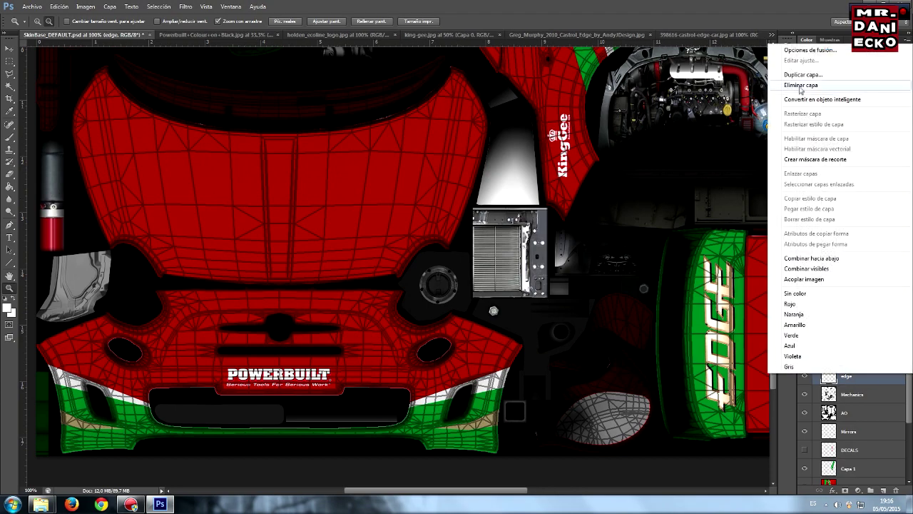
pyautogui.click(800, 74)
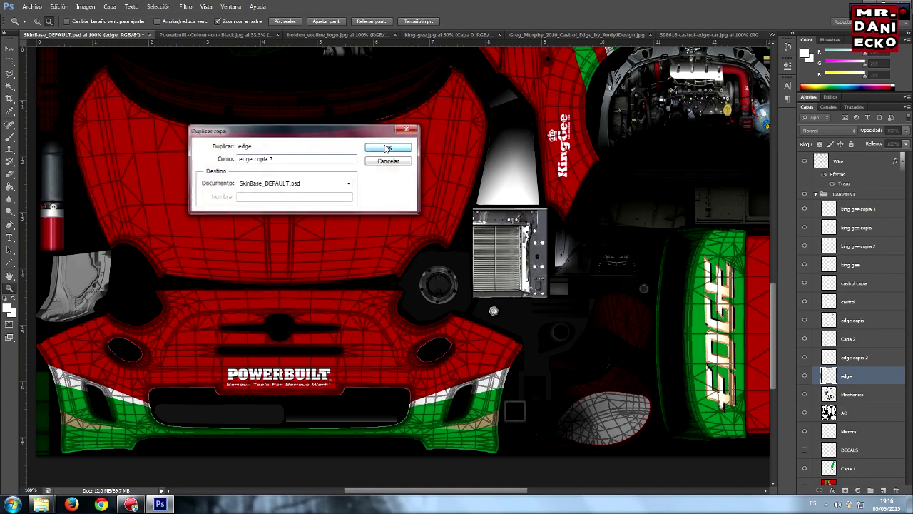
pyautogui.click(377, 148)
pyautogui.click(9, 48)
pyautogui.moveTo(528, 132)
pyautogui.mouseDown()
pyautogui.moveTo(360, 218)
pyautogui.moveTo(342, 460)
pyautogui.mouseUp()
# Shrink the EDGE copy to about half and rotate it to lie horizontally mid-hood.
pyautogui.click(58, 7)
pyautogui.click(82, 183)
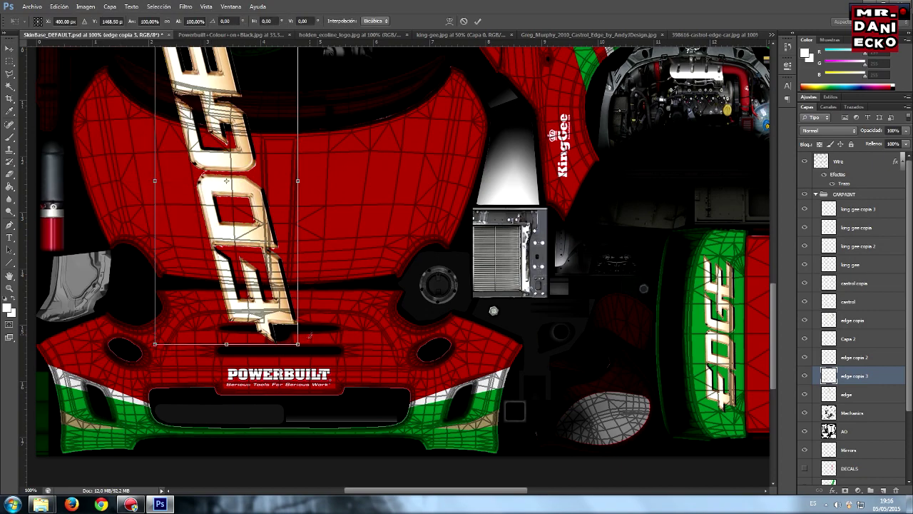
pyautogui.moveTo(297, 344); pyautogui.dragTo(226, 231)
pyautogui.moveTo(218, 148)
pyautogui.mouseDown()
pyautogui.moveTo(234, 179)
pyautogui.moveTo(240, 277)
pyautogui.mouseUp()
pyautogui.moveTo(268, 164)
pyautogui.mouseDown()
pyautogui.moveTo(338, 343)
pyautogui.moveTo(330, 353)
pyautogui.mouseUp()
pyautogui.moveTo(216, 265)
pyautogui.mouseDown()
pyautogui.moveTo(289, 189)
pyautogui.moveTo(287, 176)
pyautogui.mouseUp()
# Enlarge the EDGE copy to about 67%, tilt it slightly, and settle it on the upper hood.
pyautogui.moveTo(356, 231); pyautogui.dragTo(407, 272)
pyautogui.moveTo(314, 198); pyautogui.dragTo(309, 171)
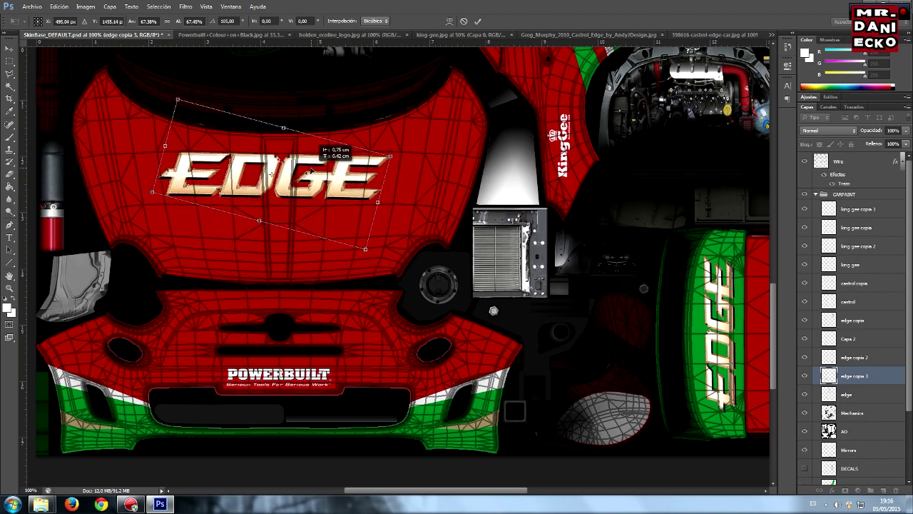
pyautogui.moveTo(419, 149); pyautogui.dragTo(418, 147)
pyautogui.click(477, 21)
pyautogui.moveTo(313, 176); pyautogui.dragTo(321, 178)
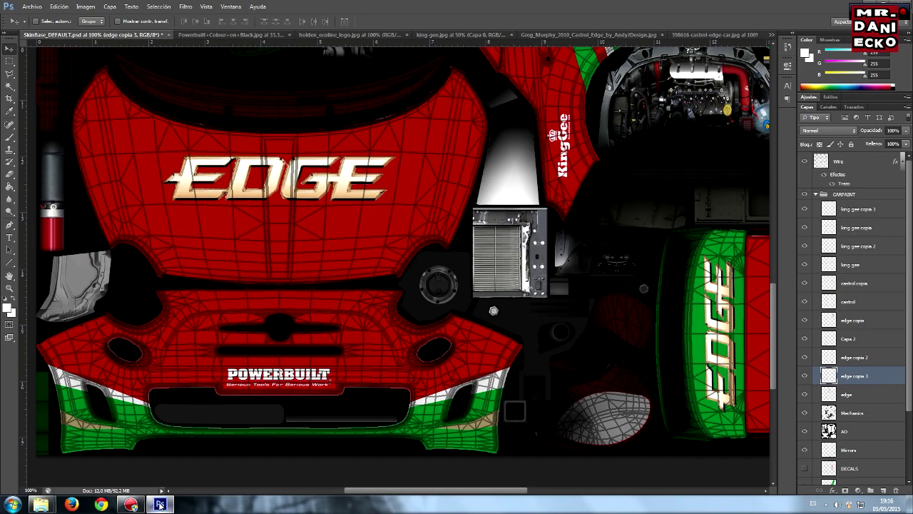
pyautogui.click(866, 301)
pyautogui.rightClick(866, 301)
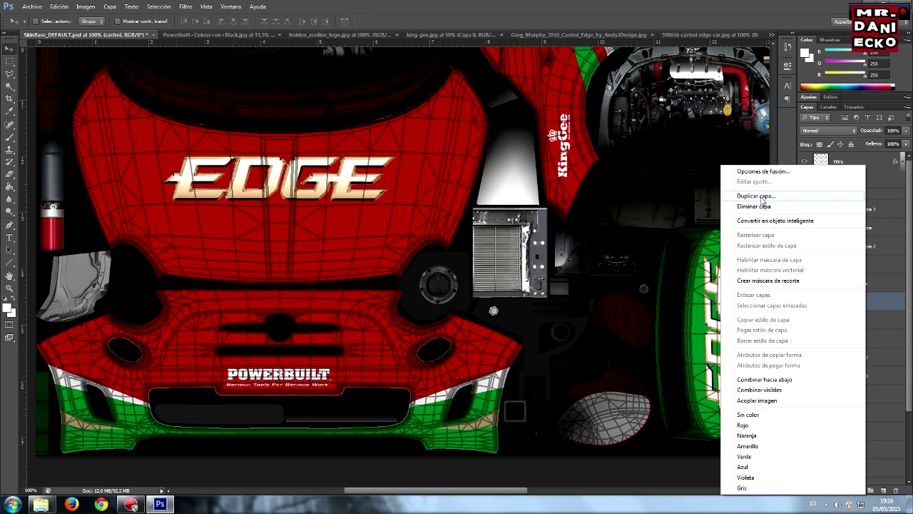
# Duplicate the castrol layer as 'castrol copia 2', place it under EDGE and rotate it horizontal.
pyautogui.click(762, 197)
pyautogui.click(388, 147)
pyautogui.moveTo(483, 107); pyautogui.dragTo(282, 202)
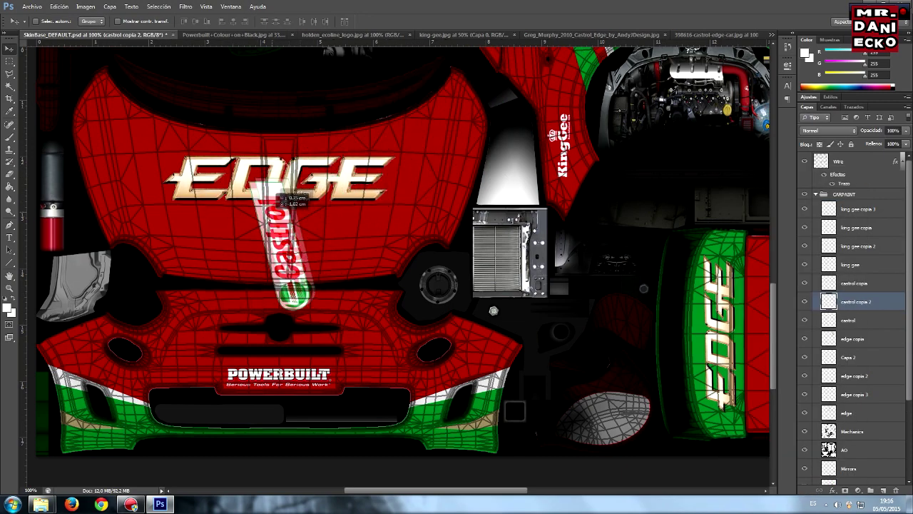
pyautogui.click(58, 7)
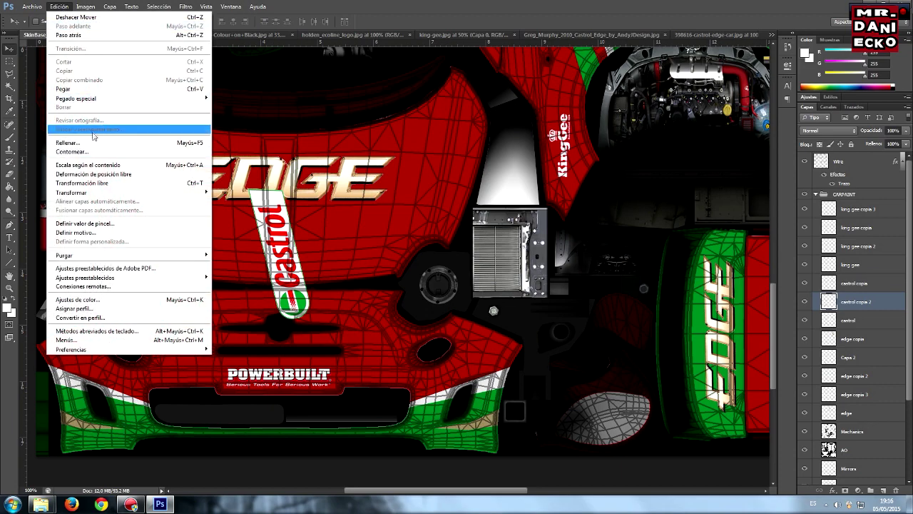
pyautogui.click(119, 184)
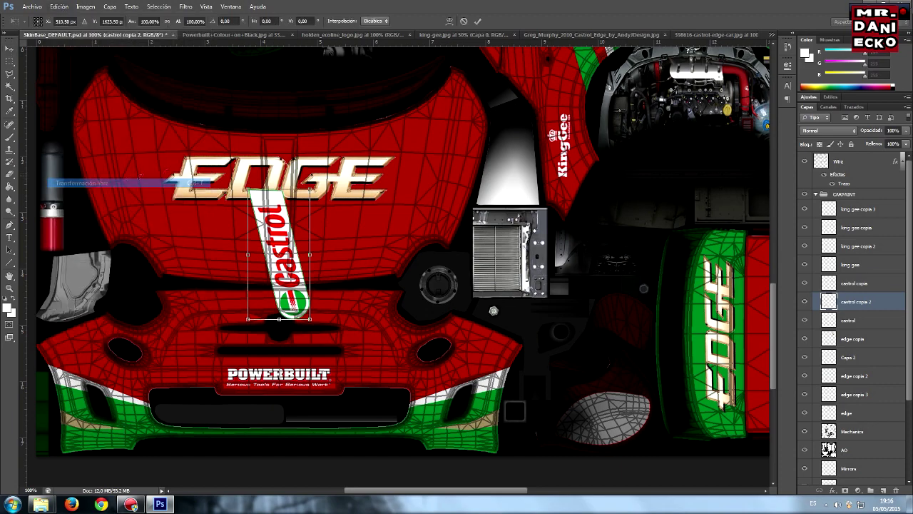
pyautogui.moveTo(323, 164); pyautogui.dragTo(391, 326)
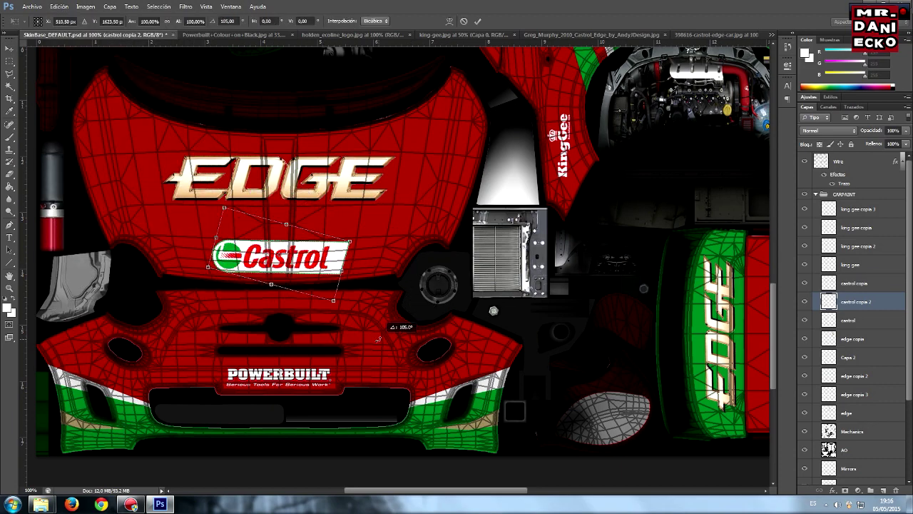
pyautogui.moveTo(312, 257); pyautogui.dragTo(309, 227)
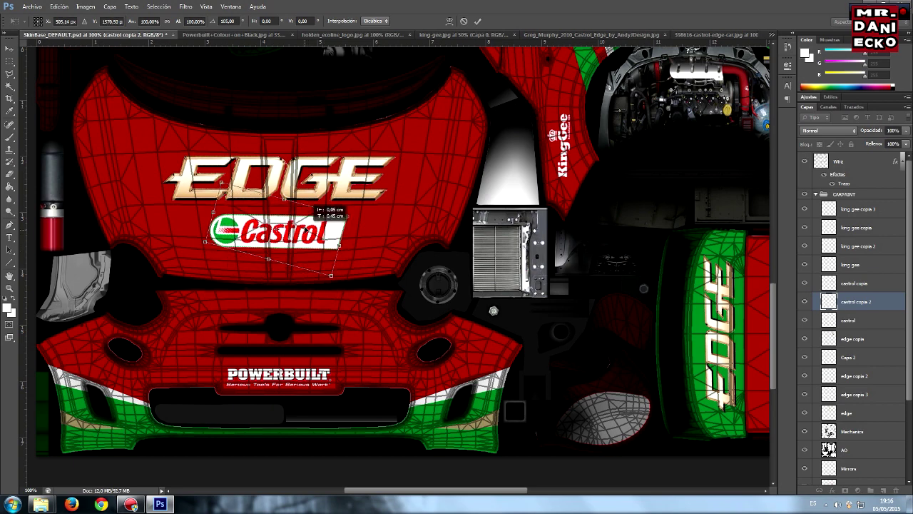
pyautogui.press('Return')
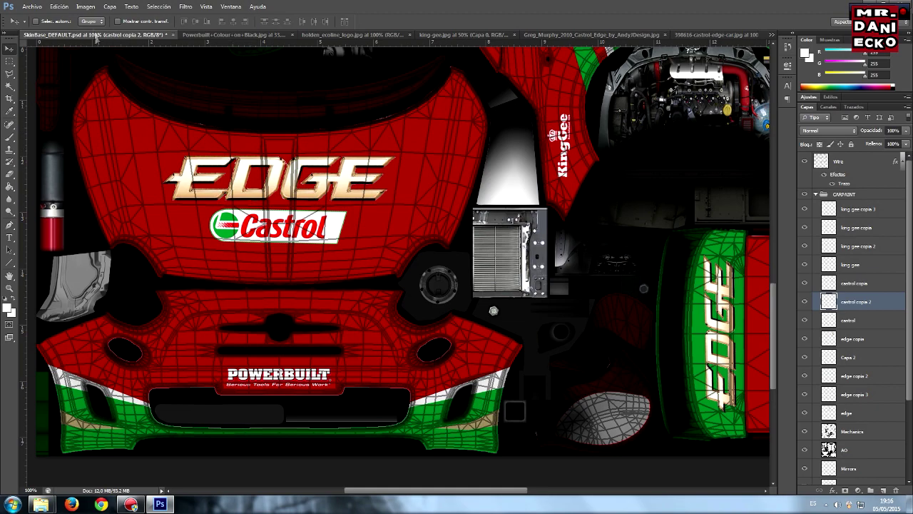
# Straighten the Castrol logo slightly and nudge it into place beneath EDGE.
pyautogui.click(58, 6)
pyautogui.click(114, 182)
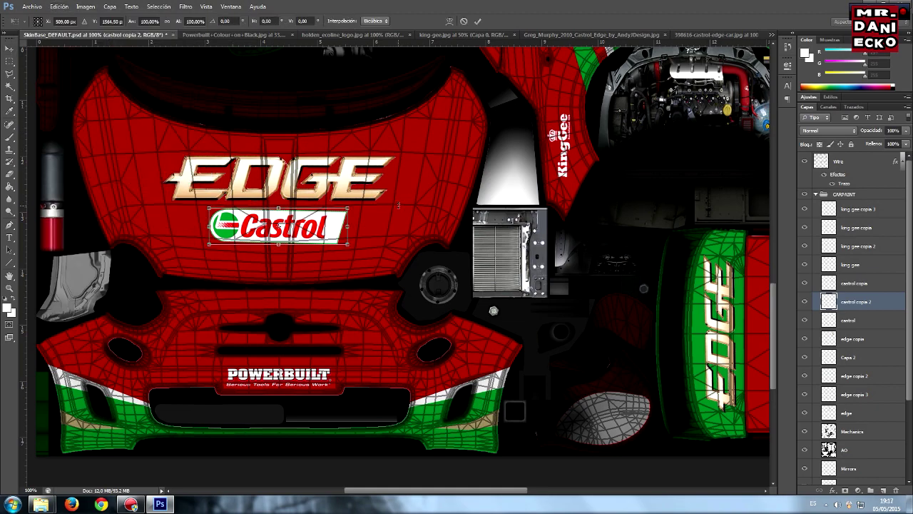
pyautogui.moveTo(398, 204); pyautogui.dragTo(404, 200)
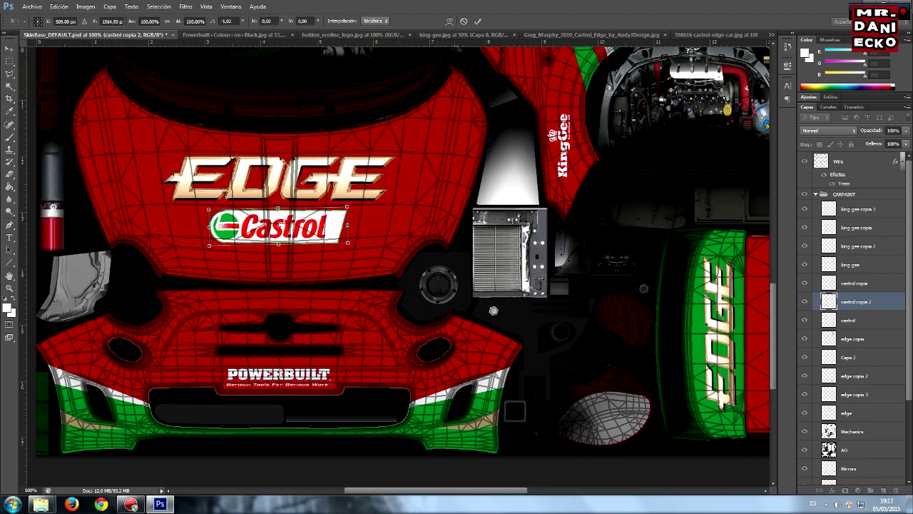
pyautogui.click(477, 22)
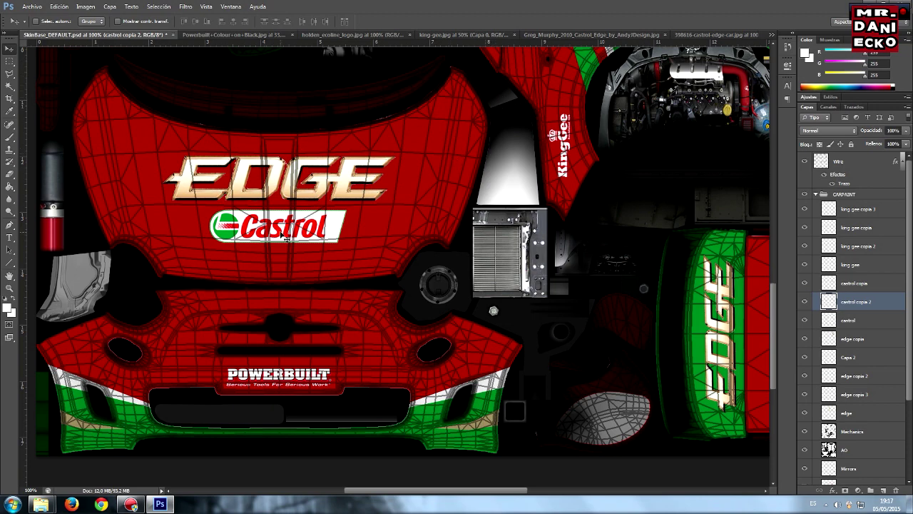
pyautogui.moveTo(308, 230); pyautogui.dragTo(312, 232)
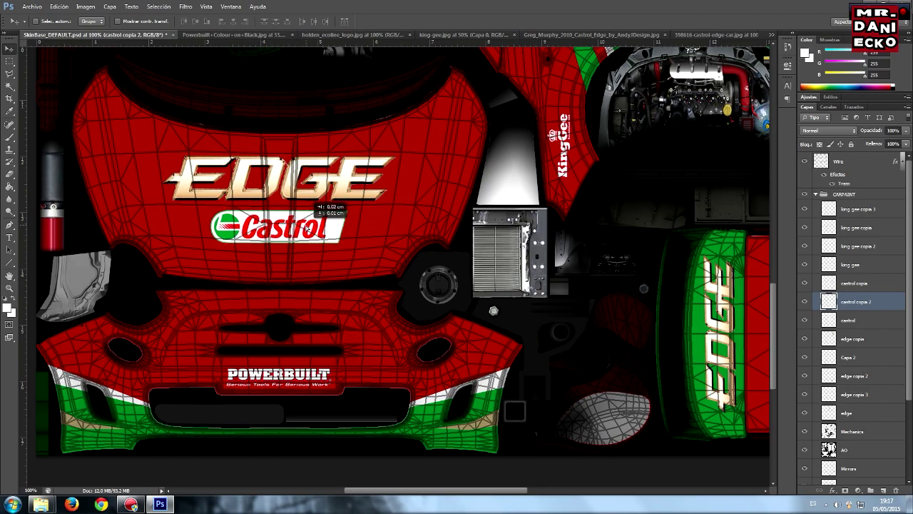
# Select the Capa 2 layer and zoom out to 25% to show the whole texture sheet.
pyautogui.scroll(2, 384, 227)
pyautogui.scroll(2, 383, 227)
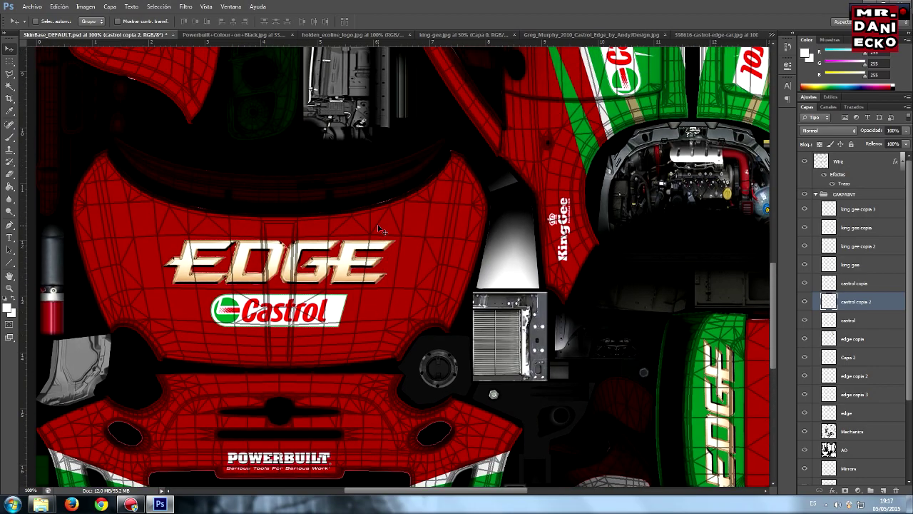
pyautogui.scroll(2, 292, 105)
pyautogui.scroll(2, 300, 113)
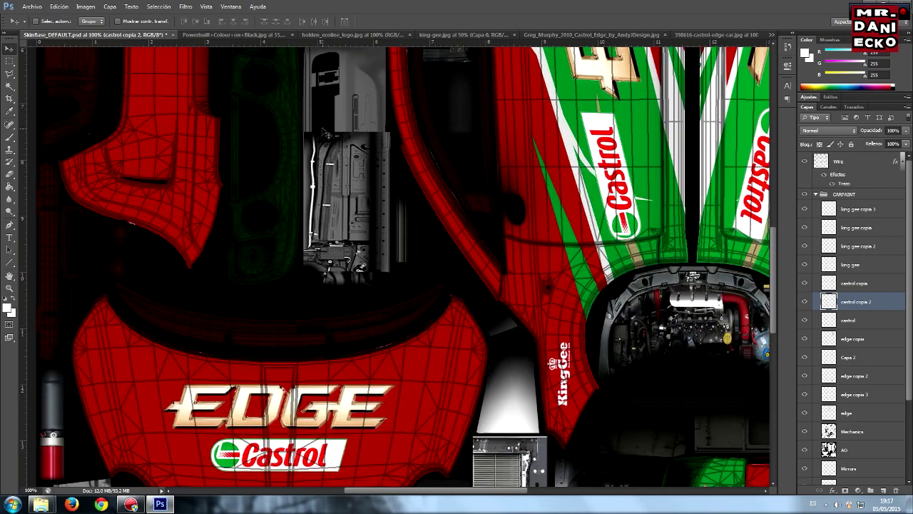
pyautogui.scroll(2, 314, 123)
pyautogui.scroll(2, 323, 132)
pyautogui.scroll(2, 324, 133)
pyautogui.scroll(2, 335, 130)
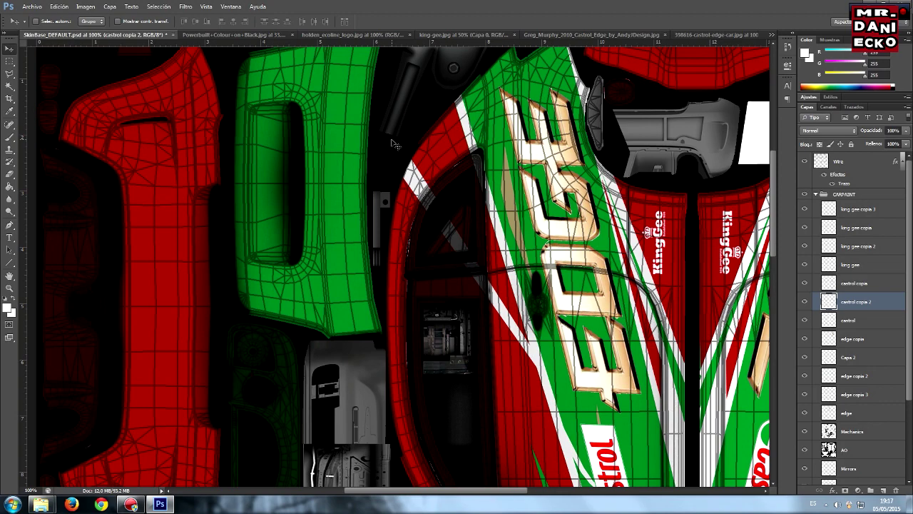
pyautogui.scroll(-1, 388, 220)
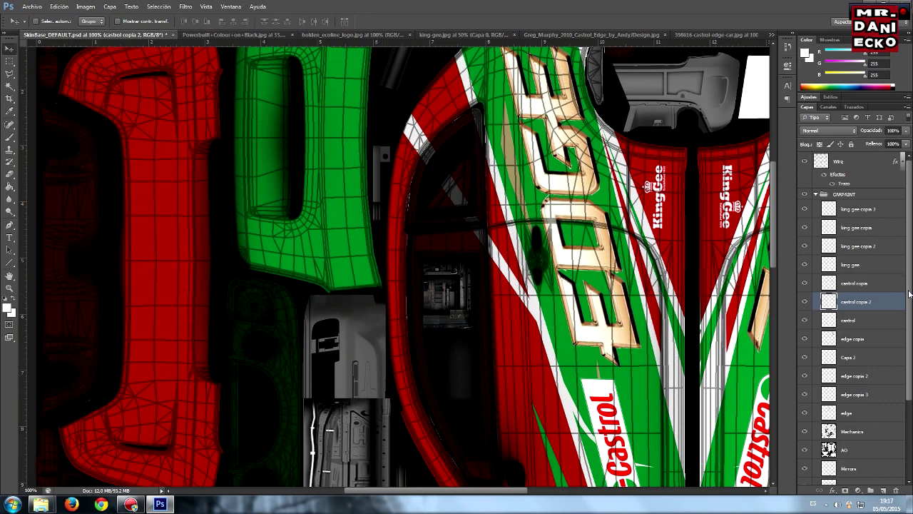
pyautogui.moveTo(909, 293); pyautogui.dragTo(911, 318)
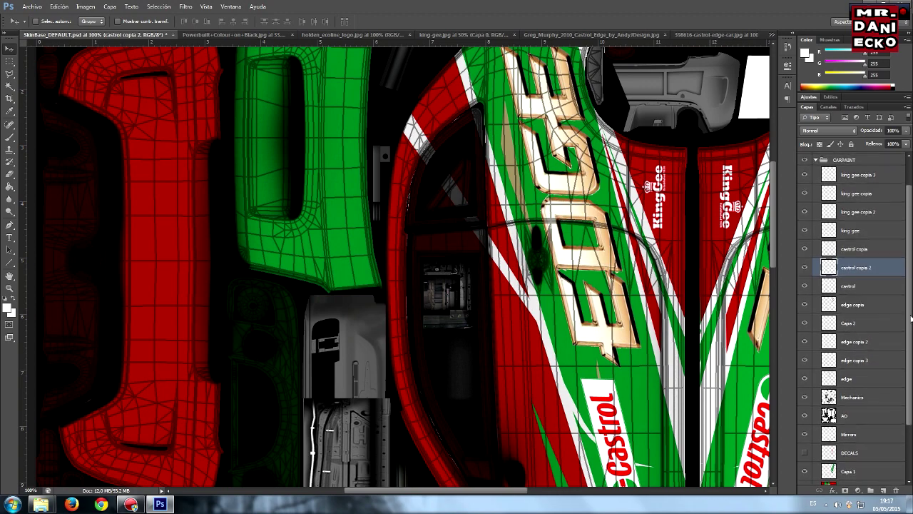
pyautogui.moveTo(911, 319)
pyautogui.mouseDown()
pyautogui.moveTo(911, 285)
pyautogui.moveTo(911, 314)
pyautogui.mouseUp()
pyautogui.click(859, 328)
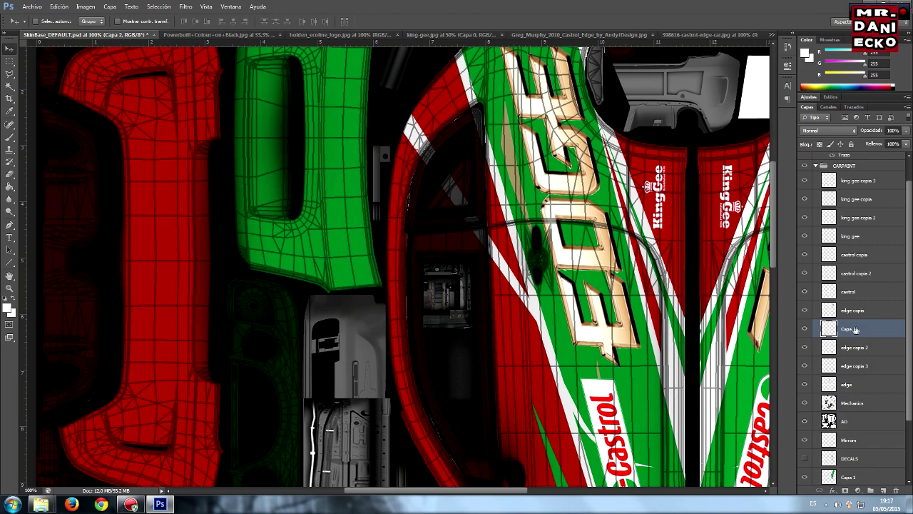
pyautogui.click(9, 288)
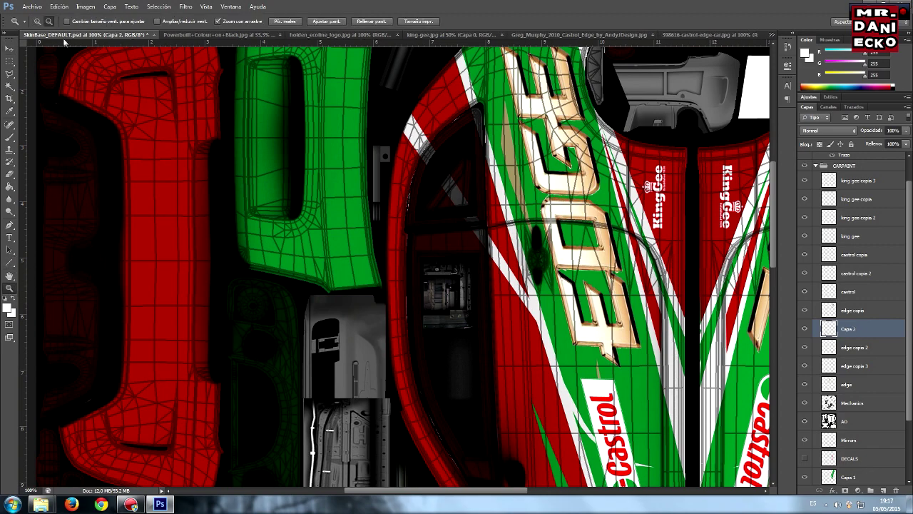
pyautogui.keyDown('alt'); pyautogui.click(240, 264); pyautogui.keyUp('alt')
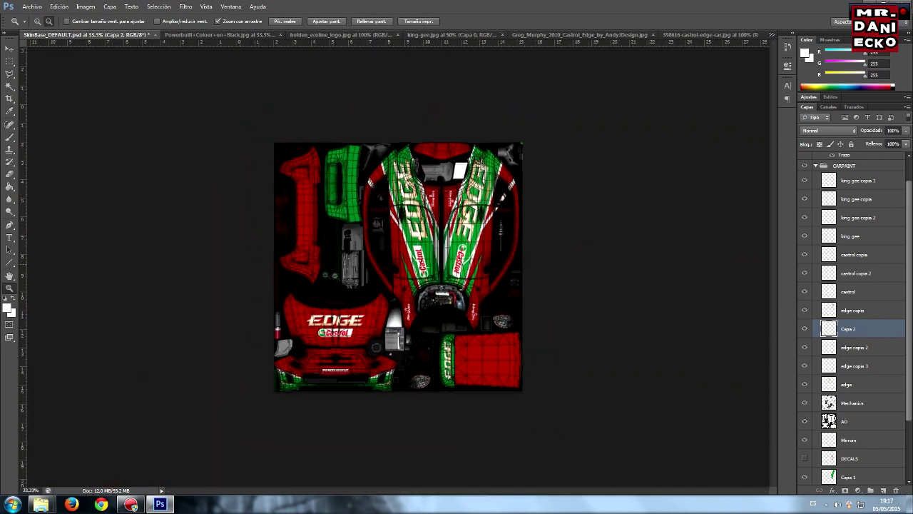
# Rename Capa 2 to 'powerbuilt' and duplicate it as 'powerbuilt copia'.
pyautogui.doubleClick(849, 329)
pyautogui.write('powerbuilt')
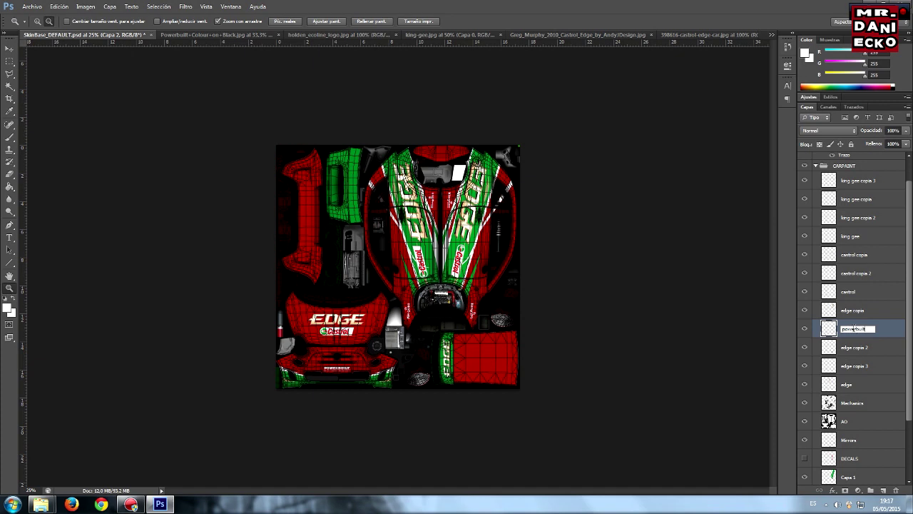
pyautogui.press('Return')
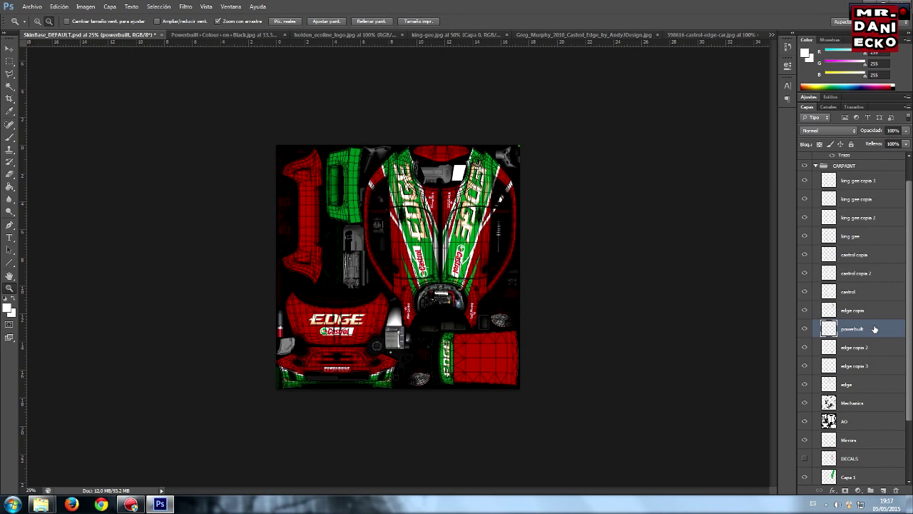
pyautogui.rightClick(874, 328)
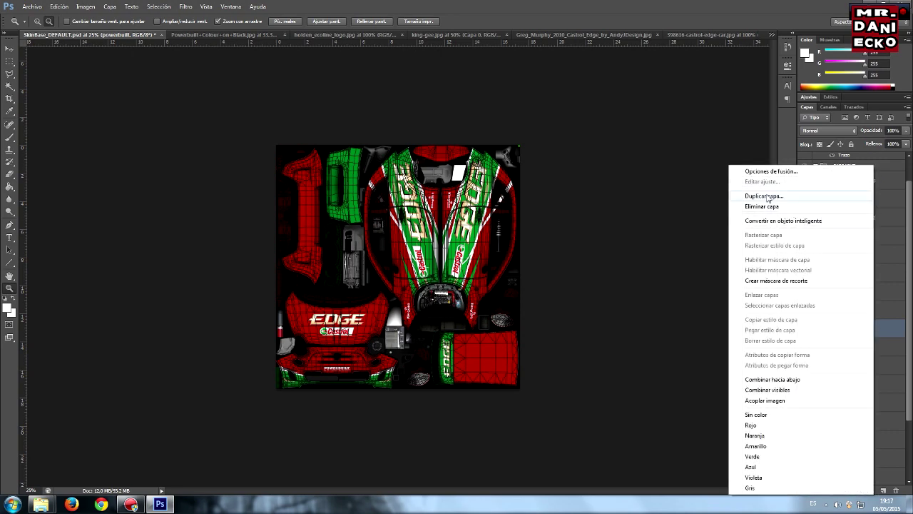
pyautogui.click(769, 199)
pyautogui.click(387, 147)
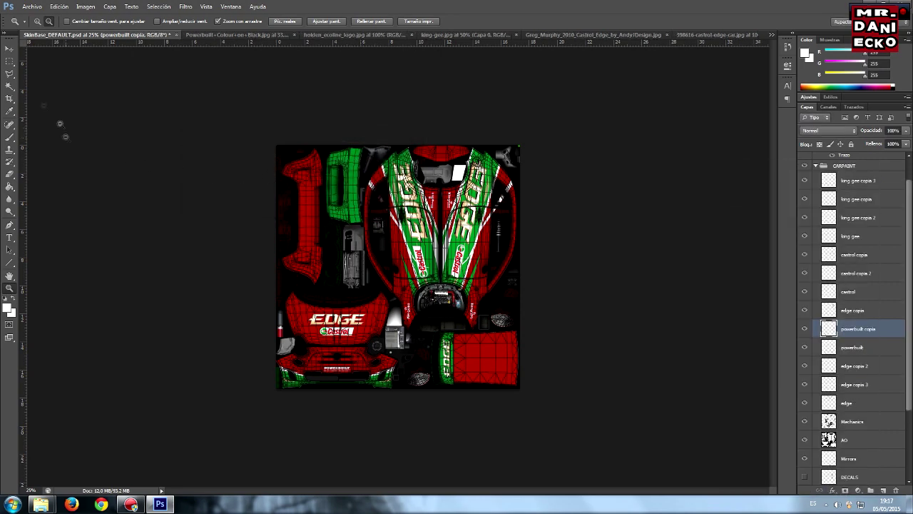
# Move the POWERBUILT copy onto the left red side panel and zoom in to 50%.
pyautogui.click(13, 50)
pyautogui.moveTo(350, 368); pyautogui.dragTo(308, 202)
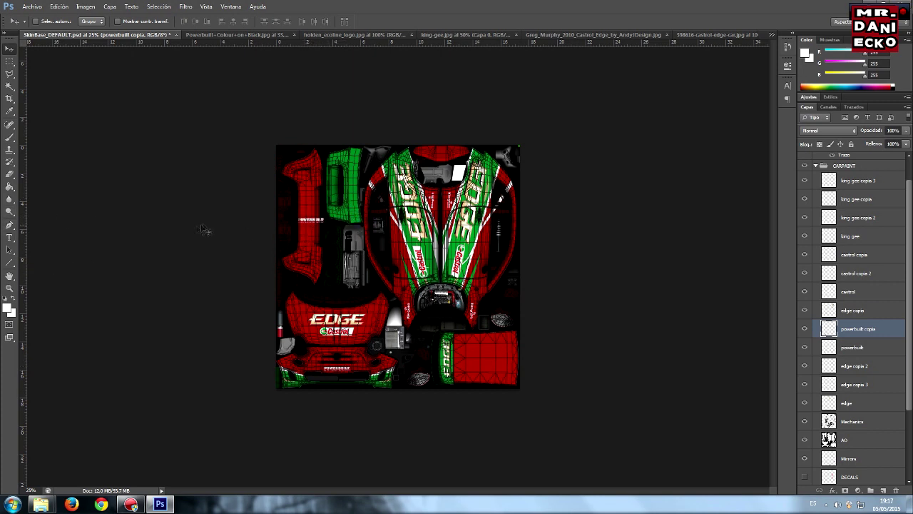
pyautogui.click(9, 288)
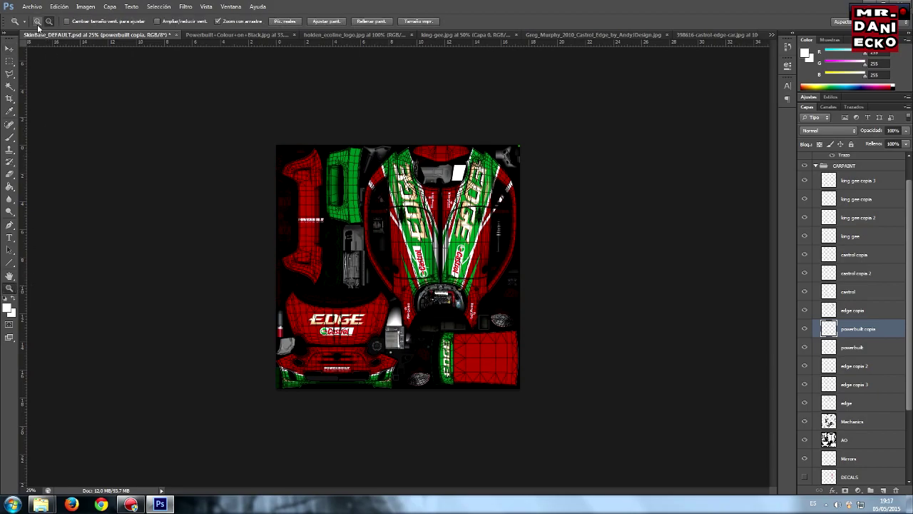
pyautogui.click(301, 199)
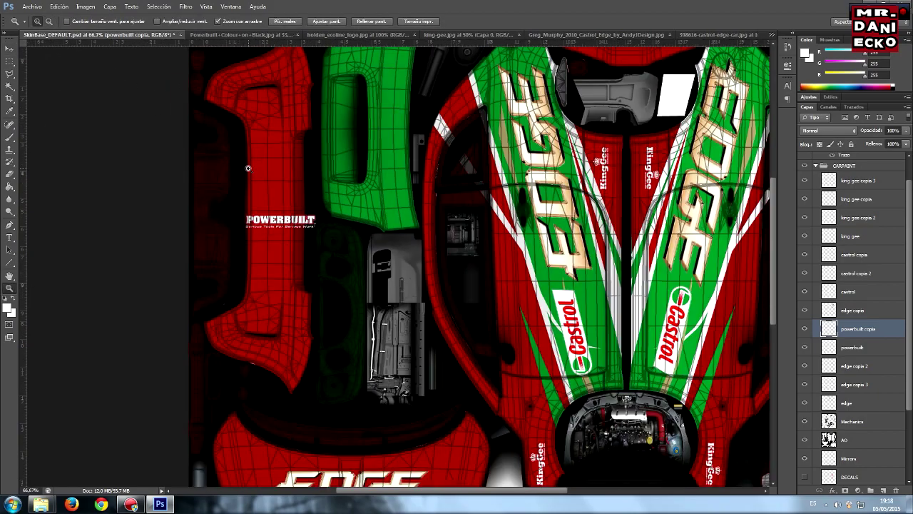
# Free-transform the POWERBUILT copy to 90° rotation and 200% scale, moved up the red panel.
pyautogui.click(247, 168)
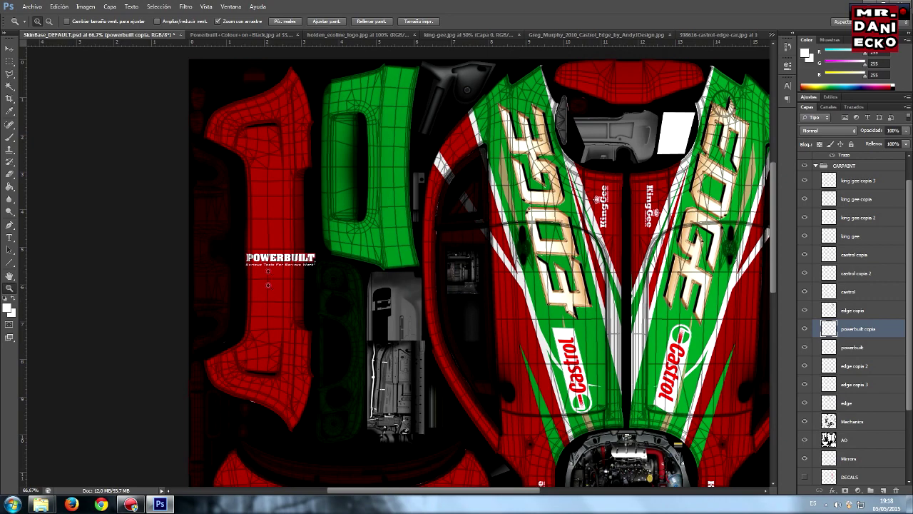
pyautogui.click(58, 6)
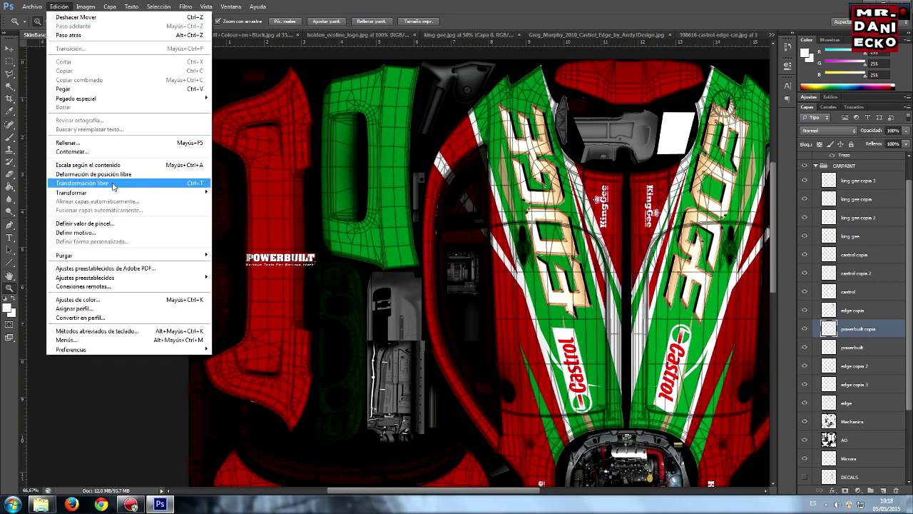
pyautogui.click(82, 183)
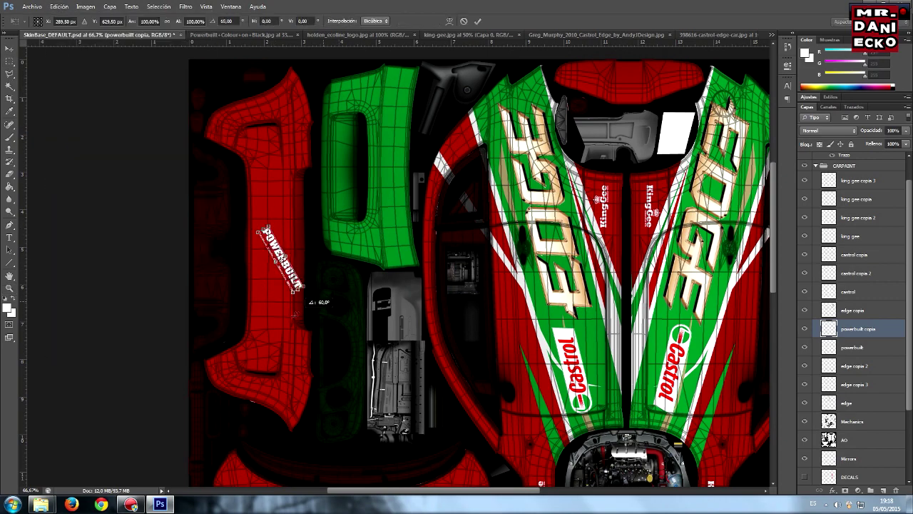
pyautogui.moveTo(319, 242); pyautogui.dragTo(279, 322)
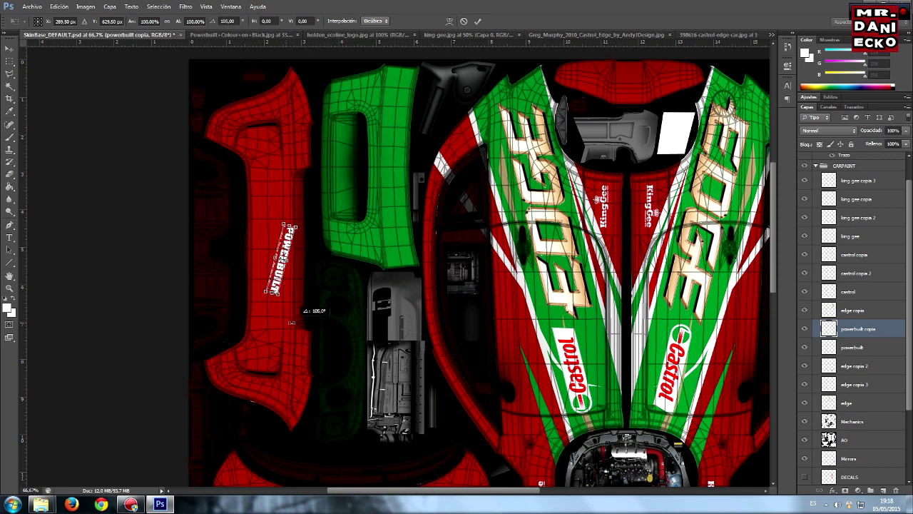
pyautogui.moveTo(279, 322); pyautogui.dragTo(308, 323)
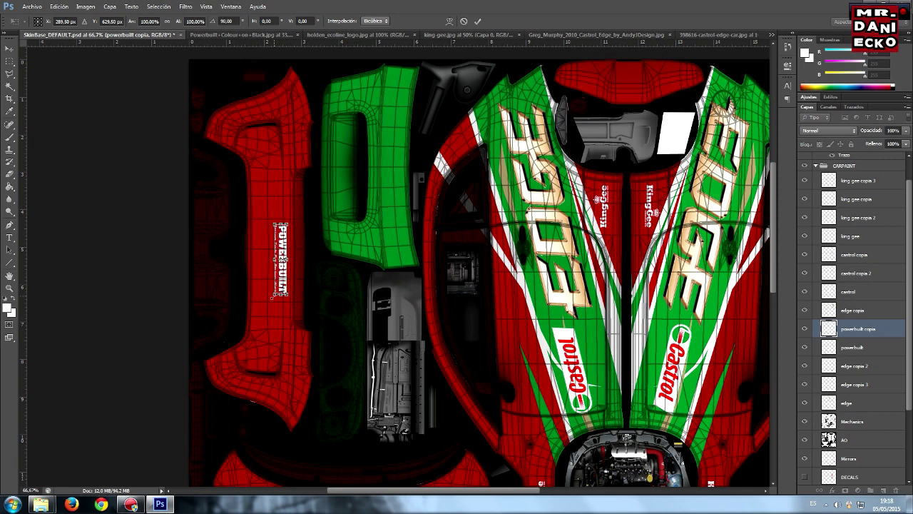
pyautogui.moveTo(257, 309); pyautogui.dragTo(238, 357)
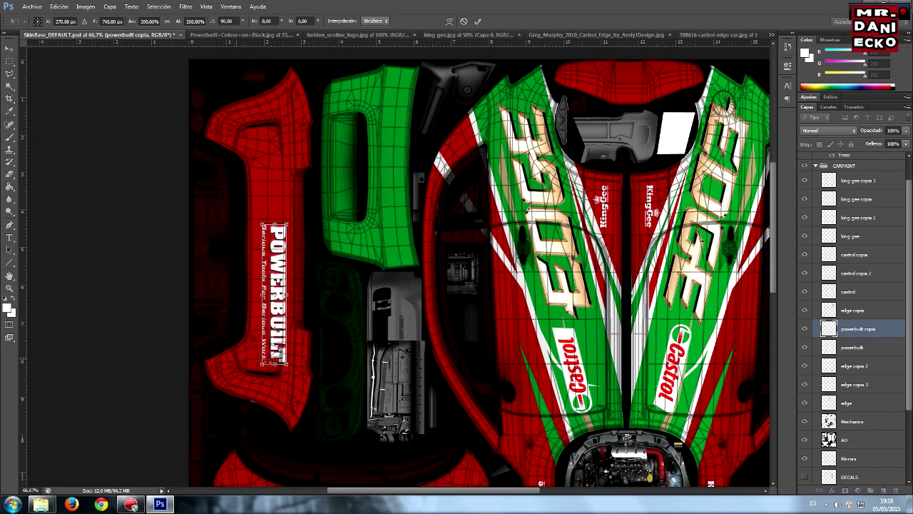
pyautogui.moveTo(282, 331); pyautogui.dragTo(279, 252)
pyautogui.click(478, 20)
# Nudge the vertical POWERBUILT copy slightly left and down.
pyautogui.click(9, 49)
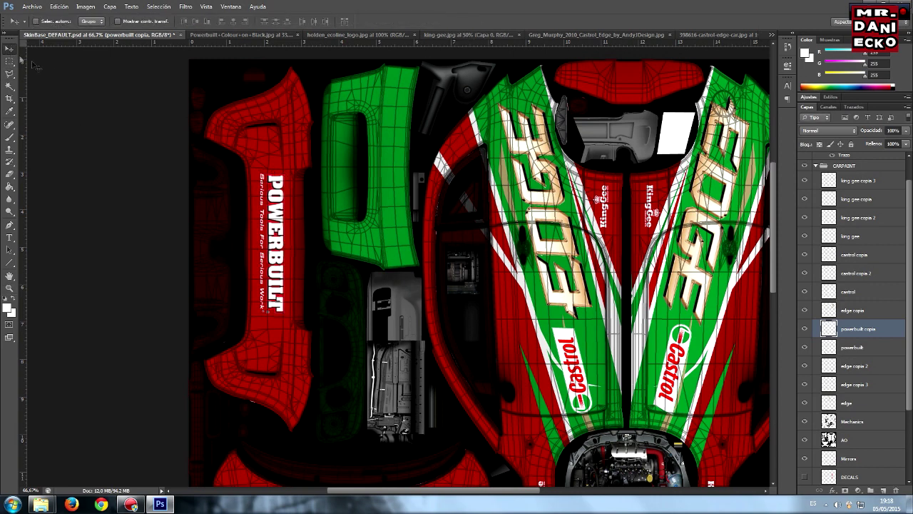
pyautogui.moveTo(275, 227); pyautogui.dragTo(269, 234)
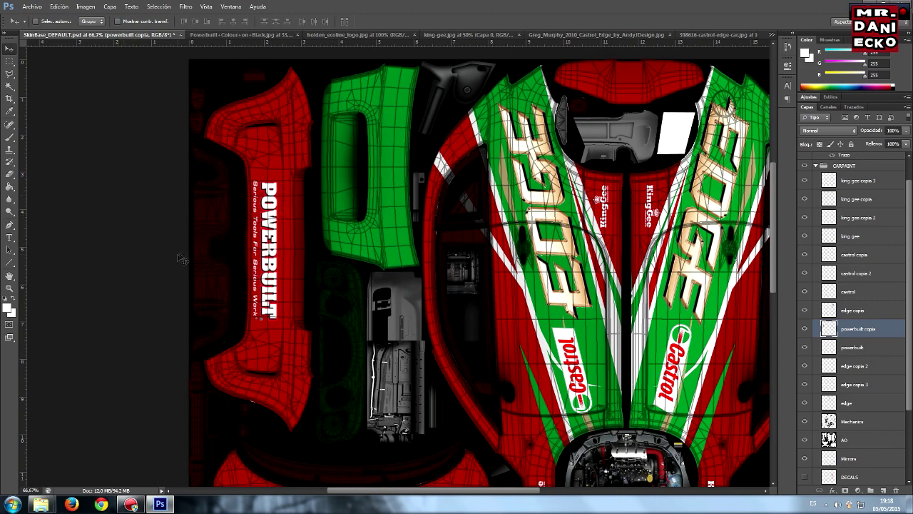
pyautogui.scroll(-3, 214, 246)
# Zoom to 100% on the POWERBUILT lettering and nudge it up a few pixels.
pyautogui.scroll(-3, 243, 241)
pyautogui.scroll(-3, 268, 234)
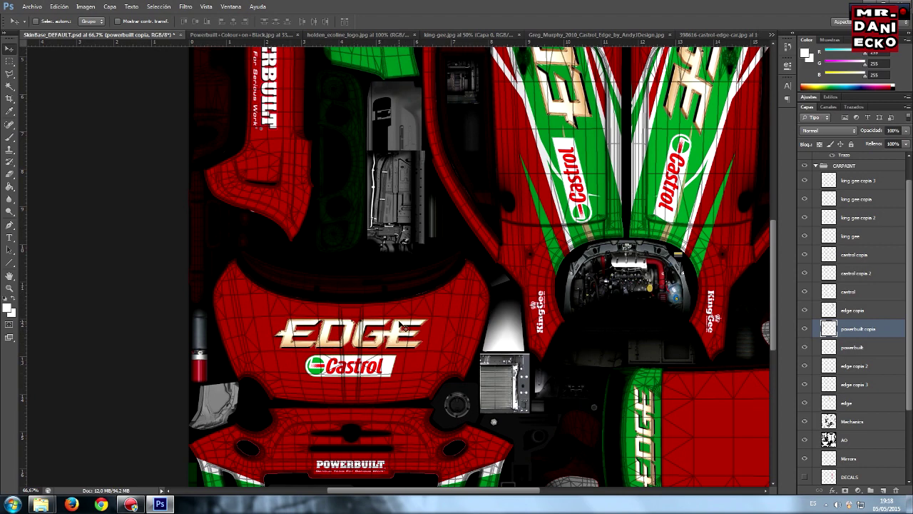
pyautogui.scroll(2, 336, 300)
pyautogui.scroll(3, 266, 262)
pyautogui.scroll(1, 178, 222)
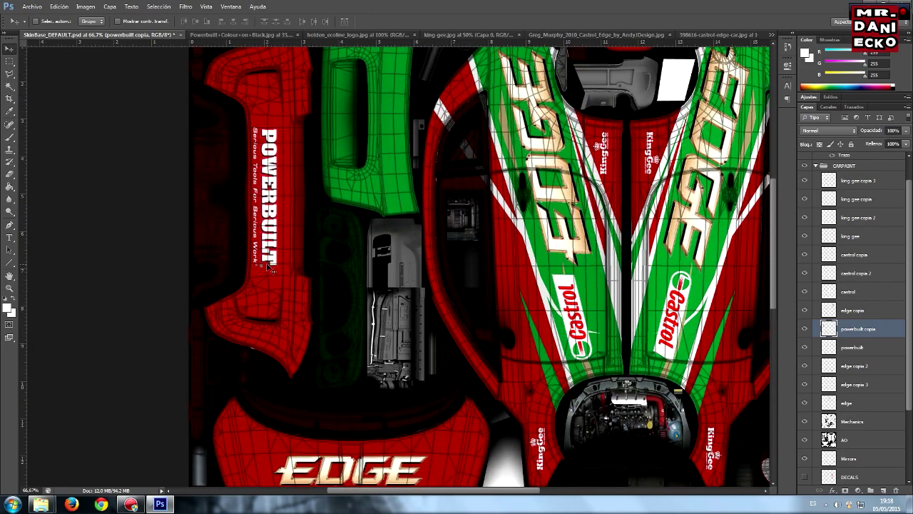
pyautogui.click(9, 288)
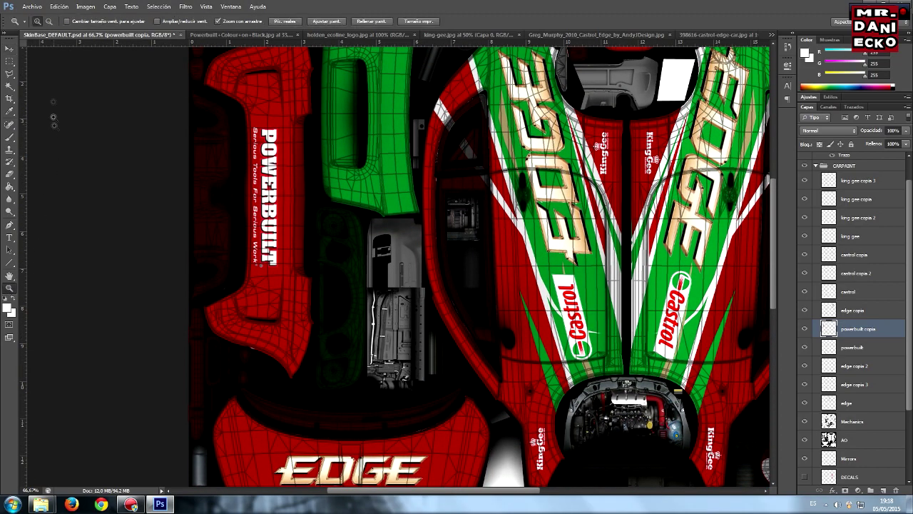
pyautogui.click(243, 137)
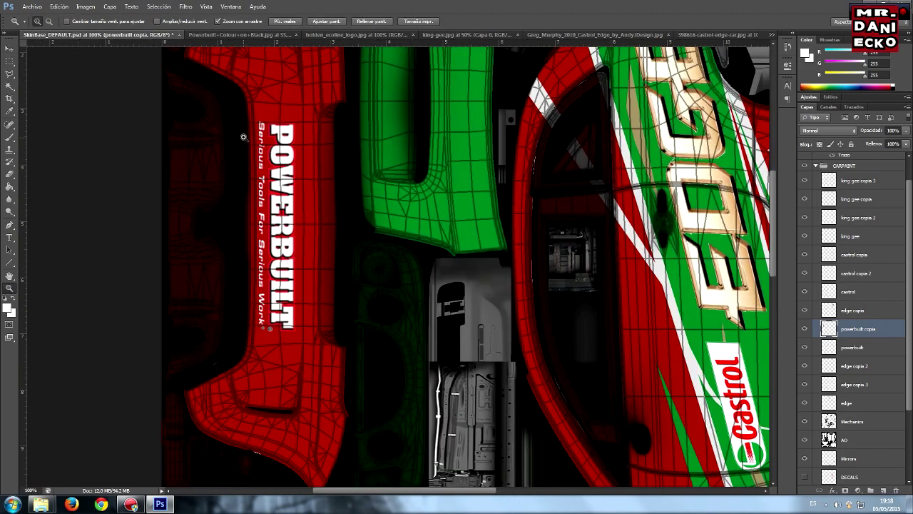
pyautogui.scroll(1, 209, 131)
pyautogui.click(13, 48)
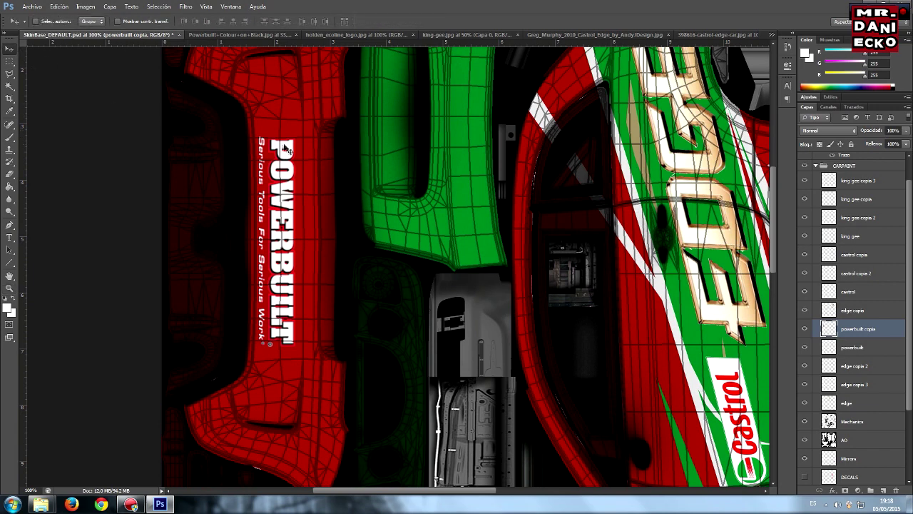
pyautogui.moveTo(284, 146); pyautogui.dragTo(287, 144)
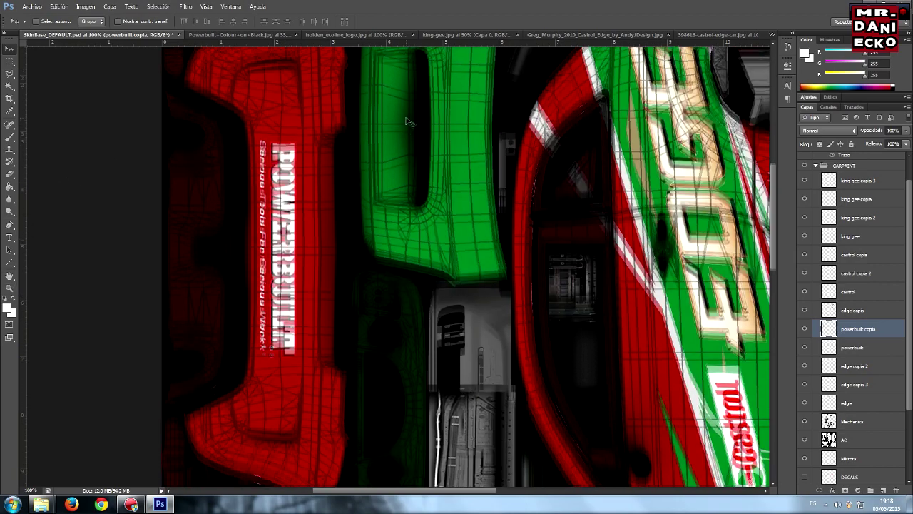
# Select the king gee layer.
pyautogui.scroll(3, 371, 131)
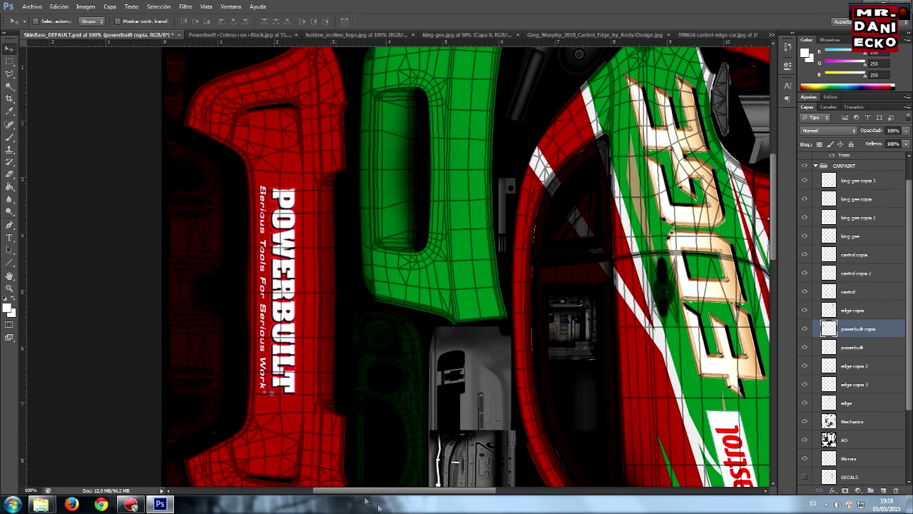
pyautogui.moveTo(386, 490); pyautogui.dragTo(444, 492)
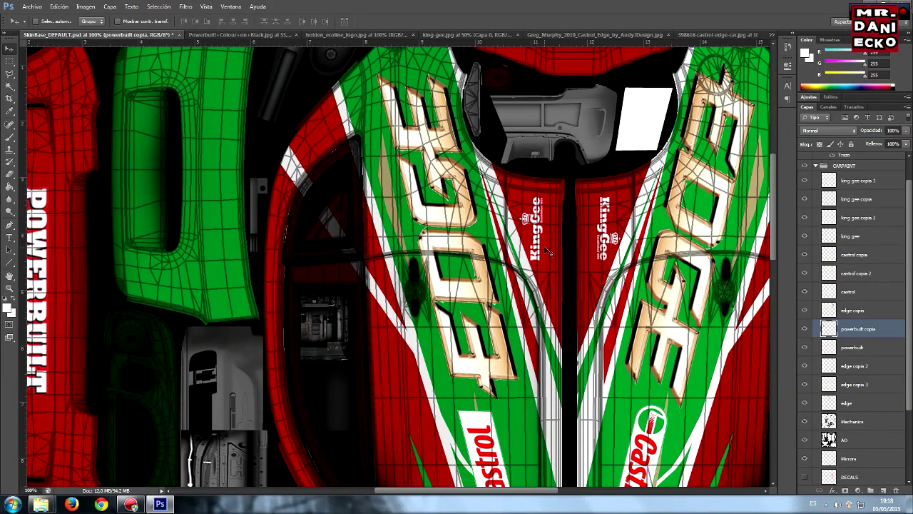
pyautogui.click(870, 236)
# Duplicate the king gee layer and move the copy onto the green left panel.
pyautogui.rightClick(869, 237)
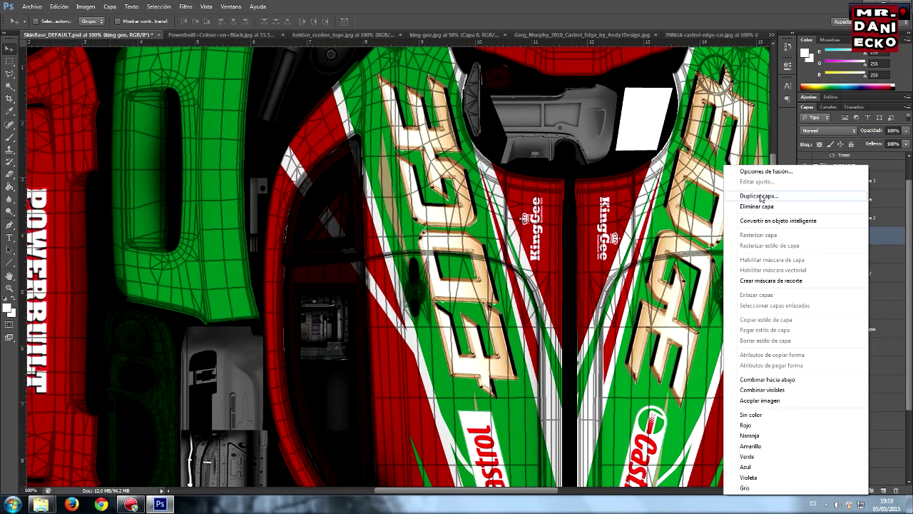
pyautogui.click(770, 195)
pyautogui.click(387, 148)
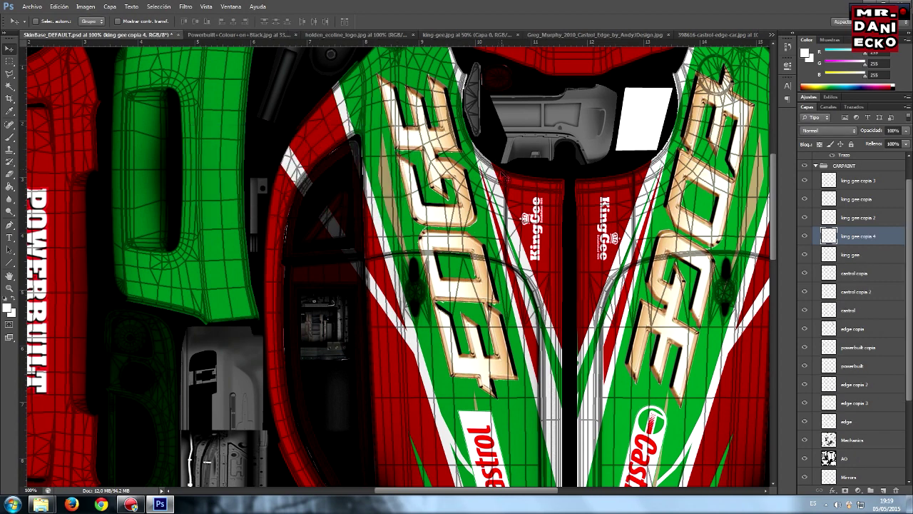
pyautogui.moveTo(541, 214); pyautogui.dragTo(143, 149)
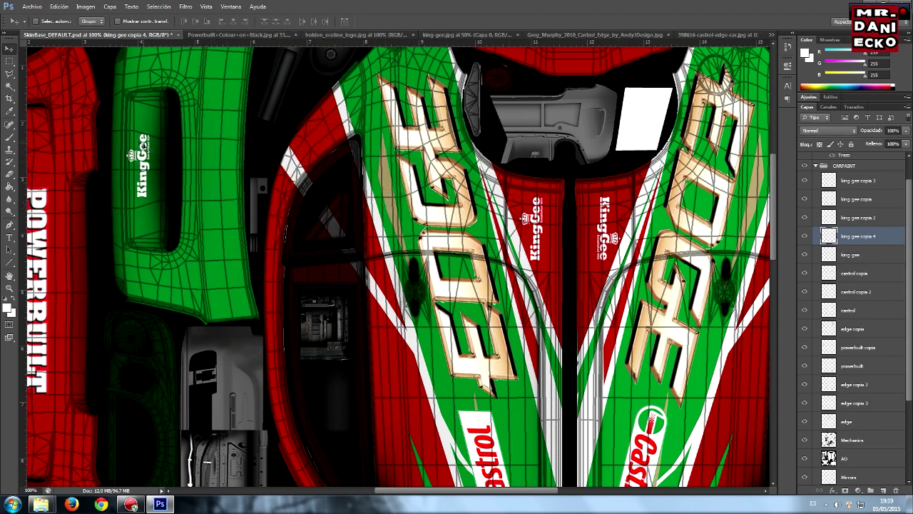
# Enlarge the King Gee copy to about 159% and shift it down the green panel.
pyautogui.click(60, 6)
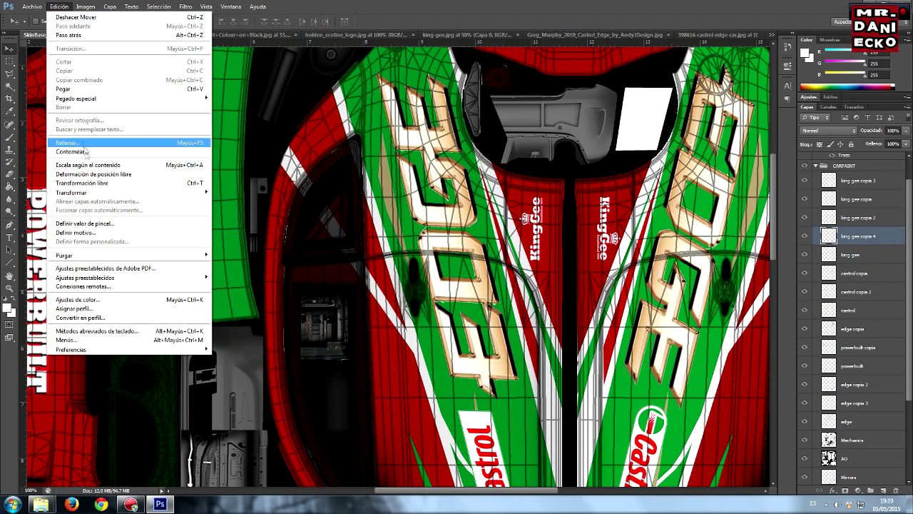
pyautogui.click(97, 183)
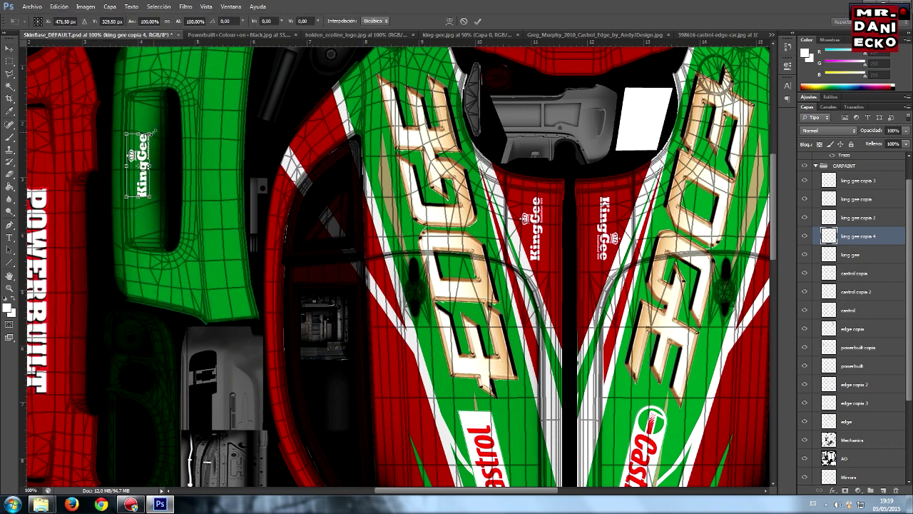
pyautogui.moveTo(162, 120)
pyautogui.mouseDown()
pyautogui.moveTo(181, 83)
pyautogui.moveTo(98, 236)
pyautogui.mouseUp()
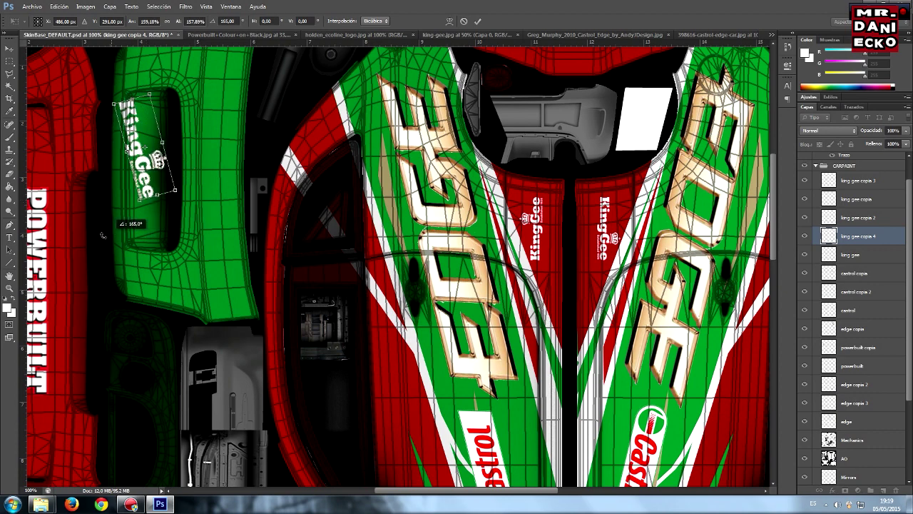
pyautogui.moveTo(146, 174); pyautogui.dragTo(146, 195)
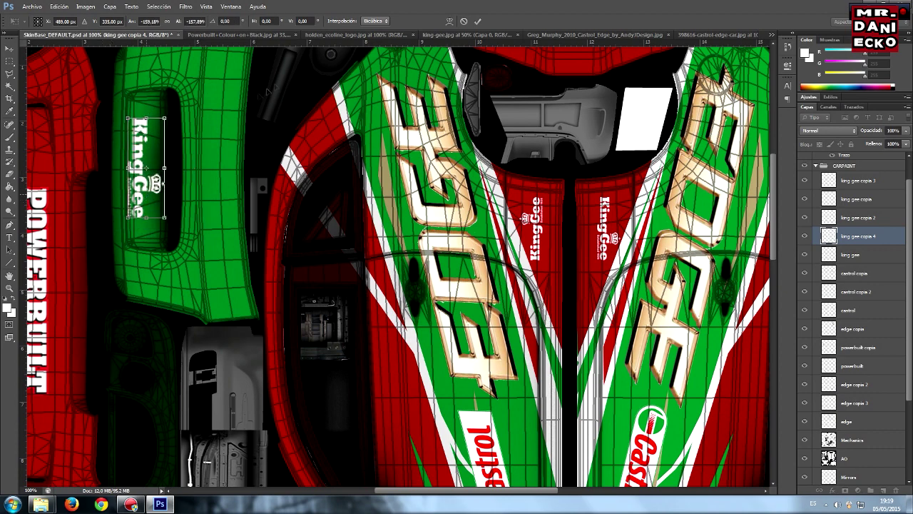
pyautogui.click(477, 21)
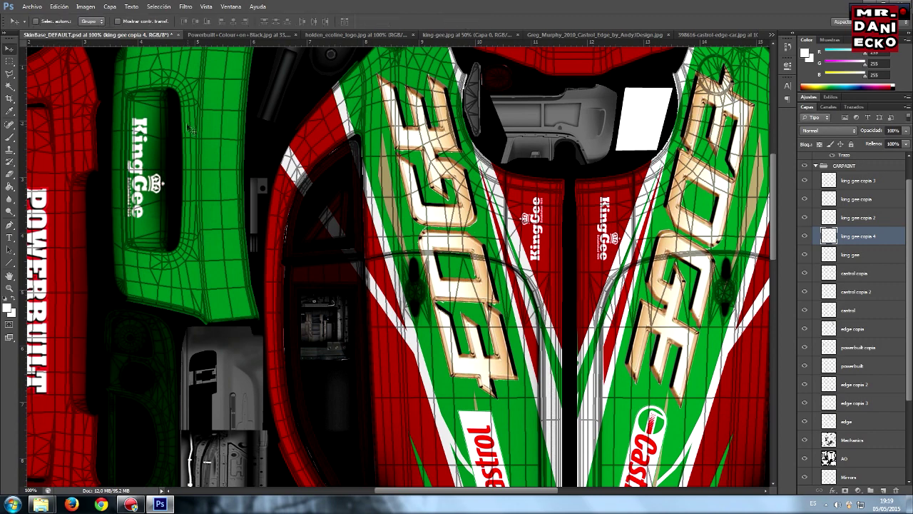
# Lower the King Gee copy a few pixels and flip the powerbuilt copia layer vertically.
pyautogui.press('Down')
pyautogui.press('Down')
pyautogui.press('Down')
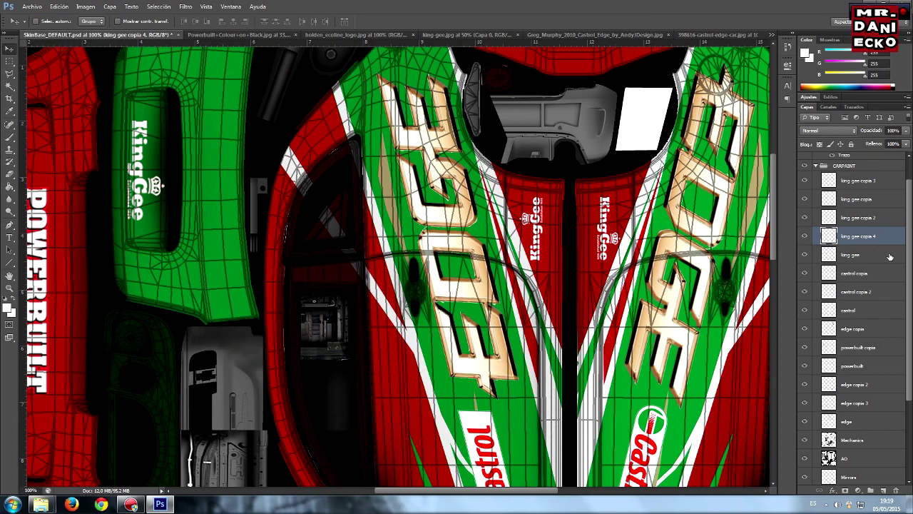
pyautogui.click(888, 348)
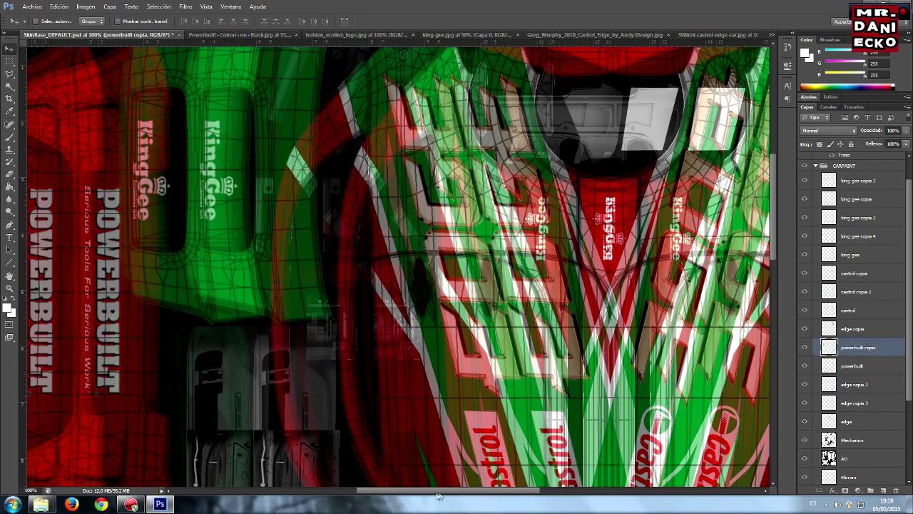
pyautogui.moveTo(472, 491); pyautogui.dragTo(408, 492)
pyautogui.click(59, 6)
pyautogui.moveTo(72, 192)
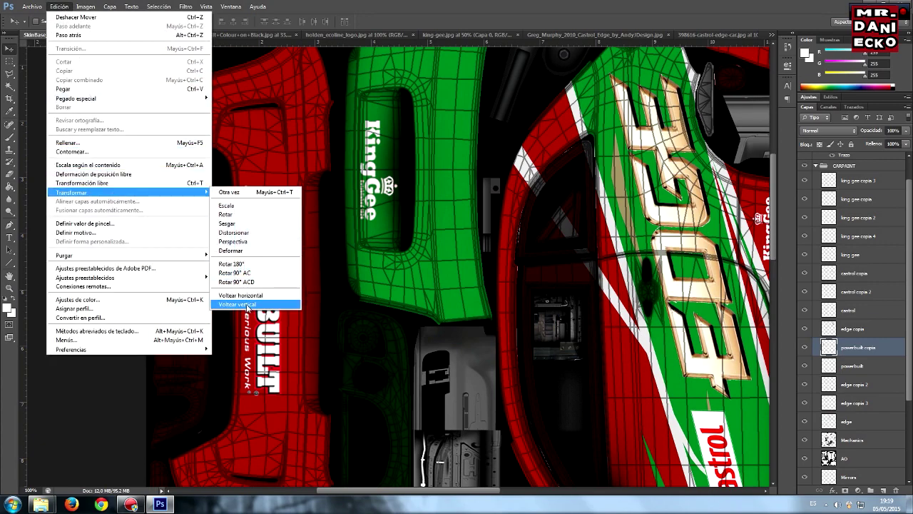
pyautogui.click(248, 305)
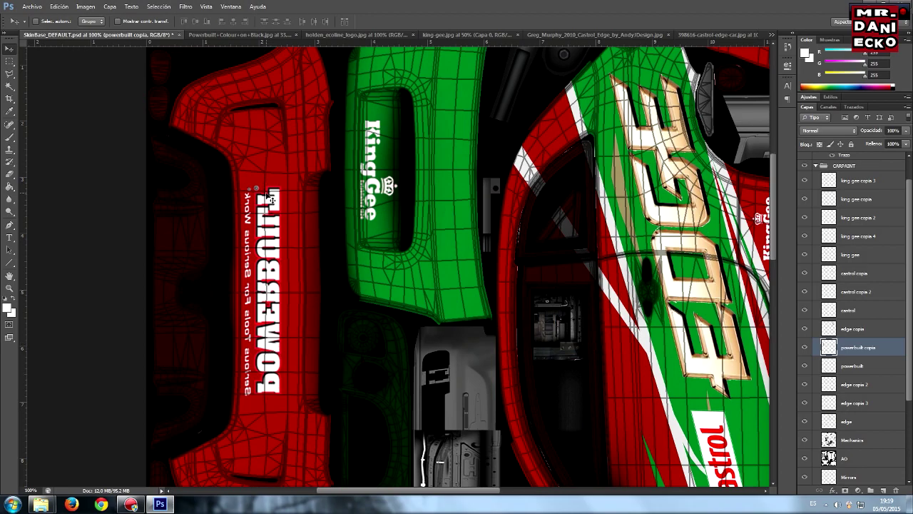
# Zoom out to see more of the texture.
pyautogui.scroll(2, 454, 238)
pyautogui.scroll(2, 456, 314)
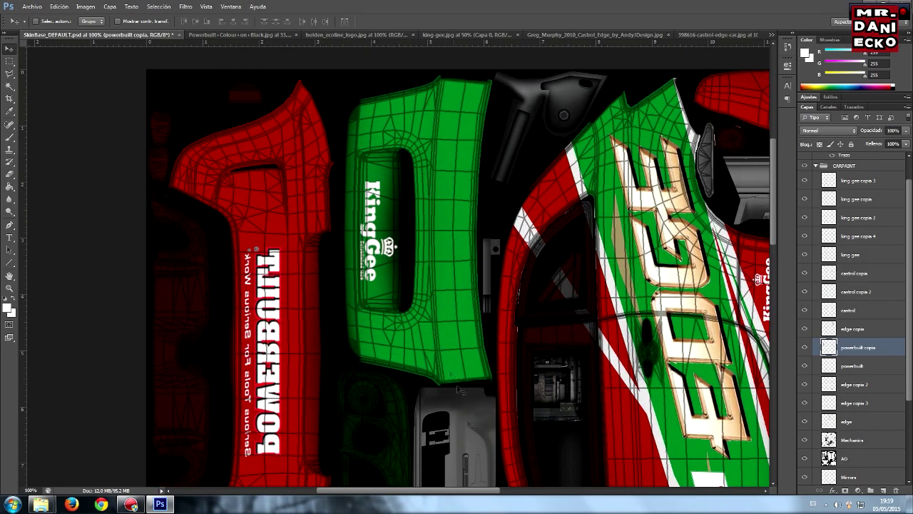
pyautogui.moveTo(465, 493); pyautogui.dragTo(495, 493)
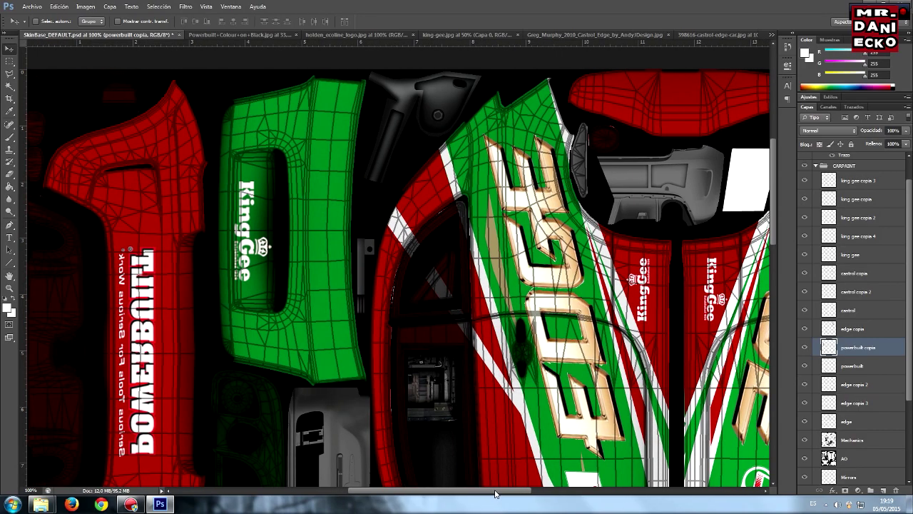
pyautogui.scroll(-3, 512, 429)
pyautogui.click(9, 287)
pyautogui.keyDown('alt'); pyautogui.click(300, 227); pyautogui.keyUp('alt')
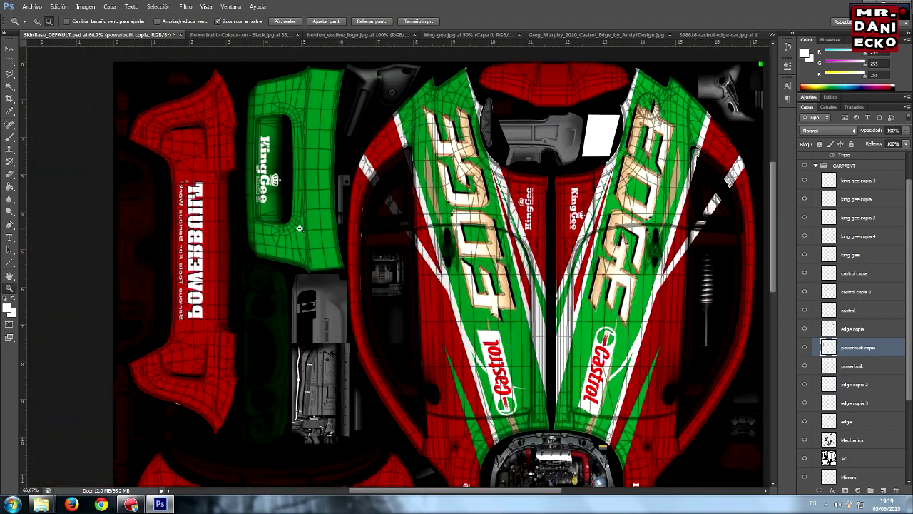
# Zoom out further to show the whole texture sheet.
pyautogui.keyDown('alt'); pyautogui.click(300, 227); pyautogui.keyUp('alt')
pyautogui.keyDown('alt'); pyautogui.click(300, 228); pyautogui.keyUp('alt')
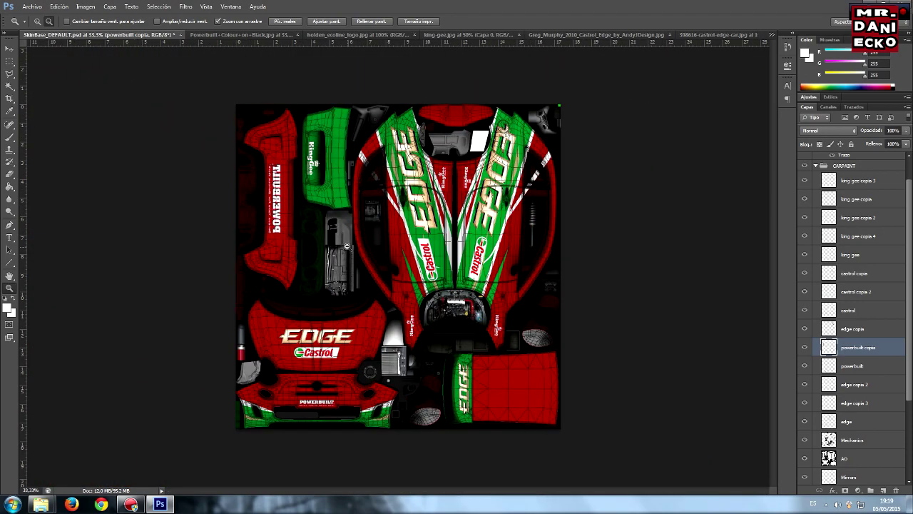
pyautogui.scroll(2, 891, 230)
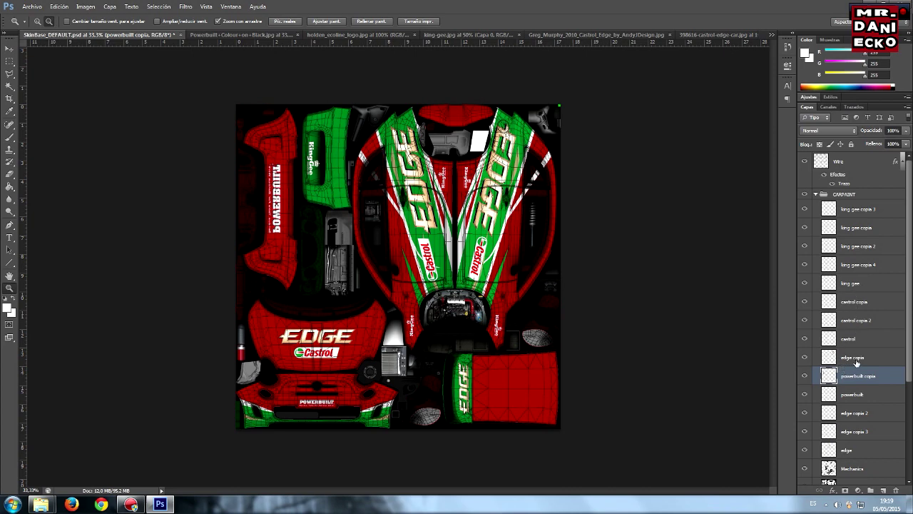
pyautogui.scroll(-5, 868, 361)
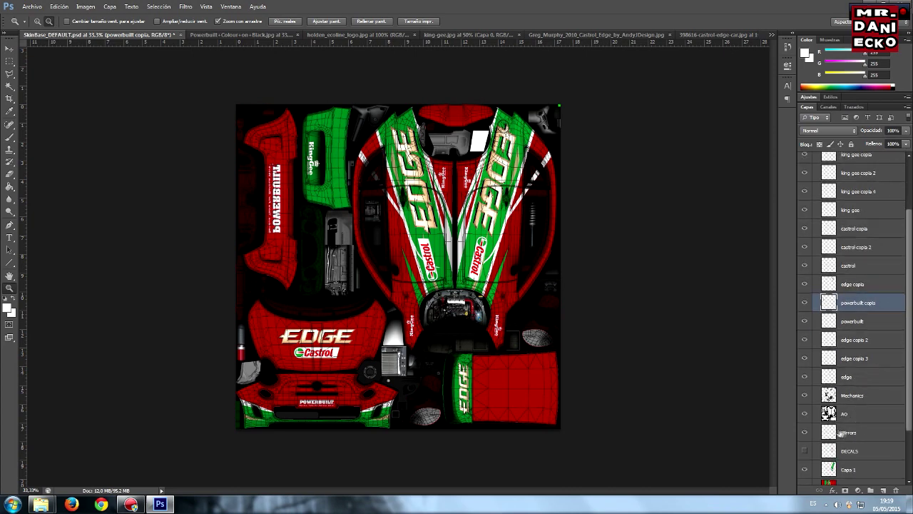
# Hide the Mirrors layer after briefly toggling it back on to compare.
pyautogui.click(804, 432)
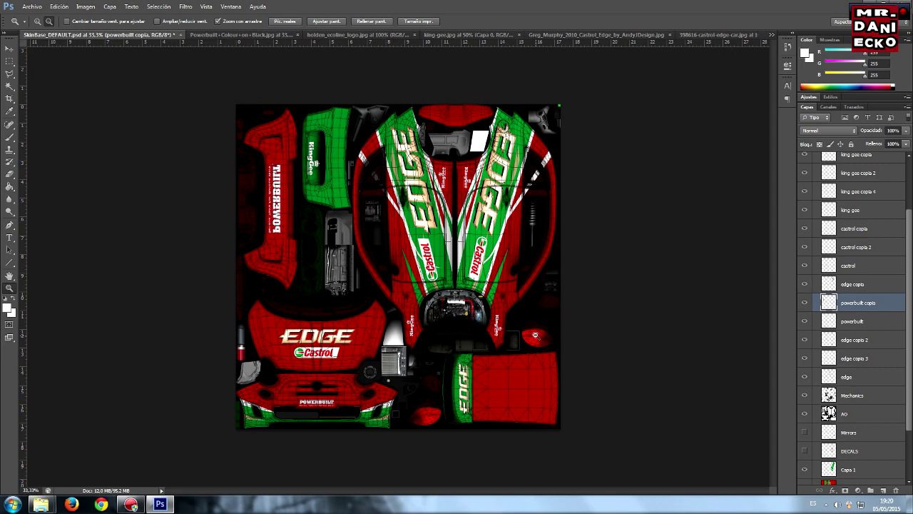
pyautogui.click(804, 432)
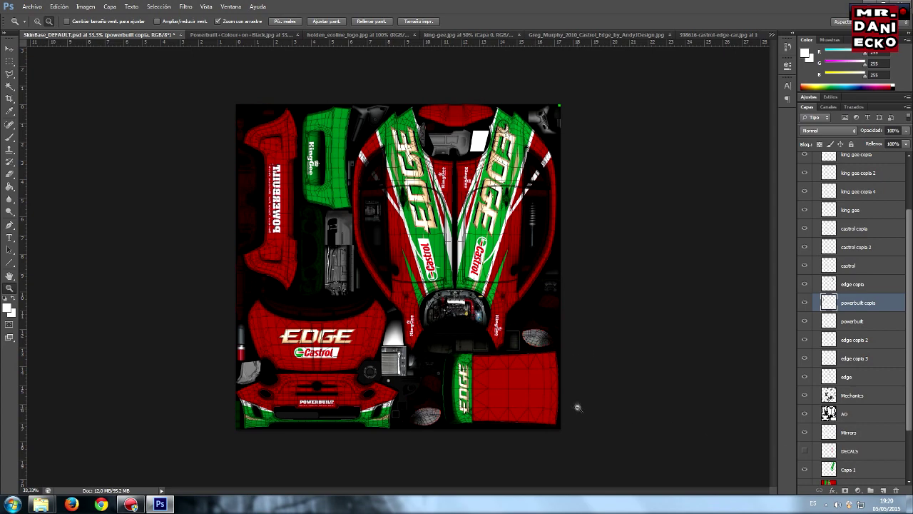
pyautogui.click(805, 432)
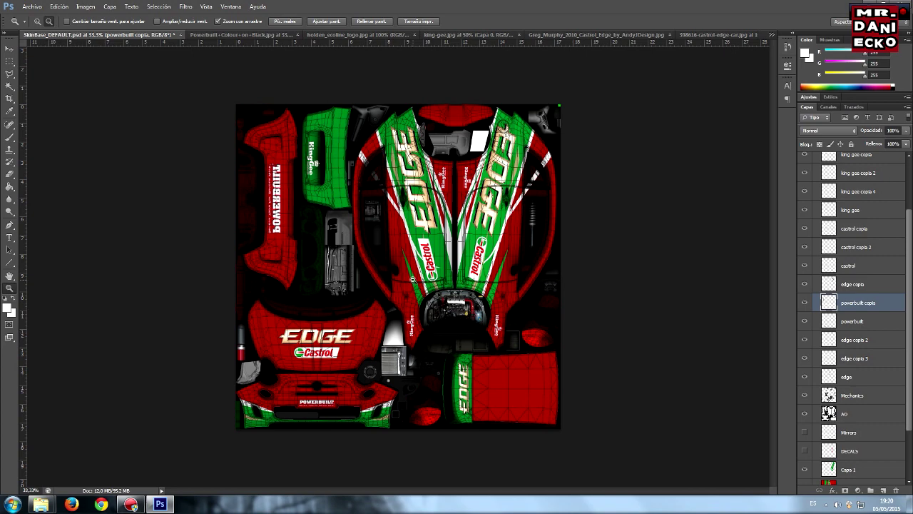
pyautogui.click(561, 34)
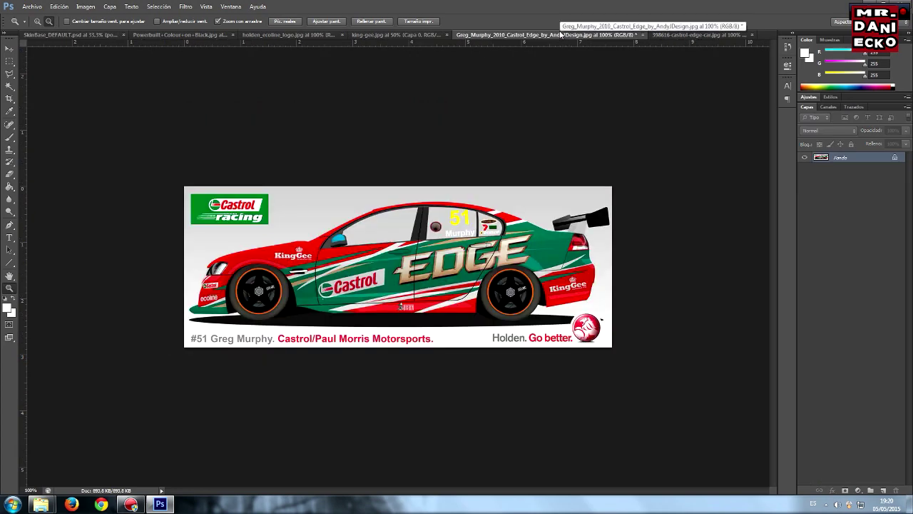
# View the 398616-castrol-edge-car.jpg photo, then return to SkinBase_DEFAULT.psd.
pyautogui.click(674, 34)
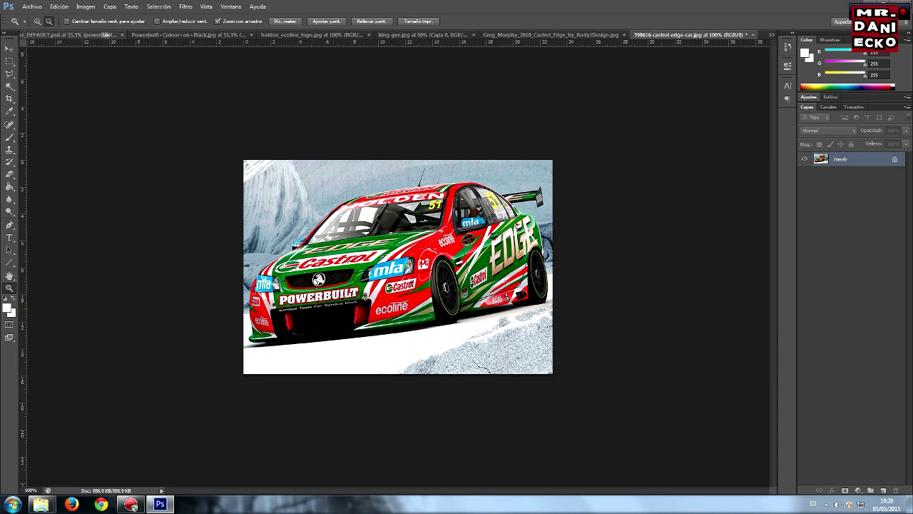
pyautogui.click(71, 34)
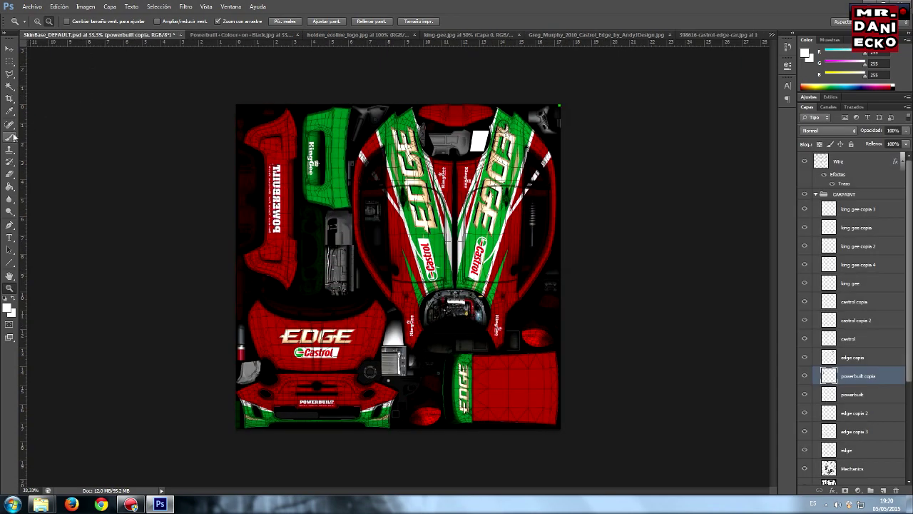
# Sample the livery's green from the artwork and zoom in on the front hood.
pyautogui.click(10, 112)
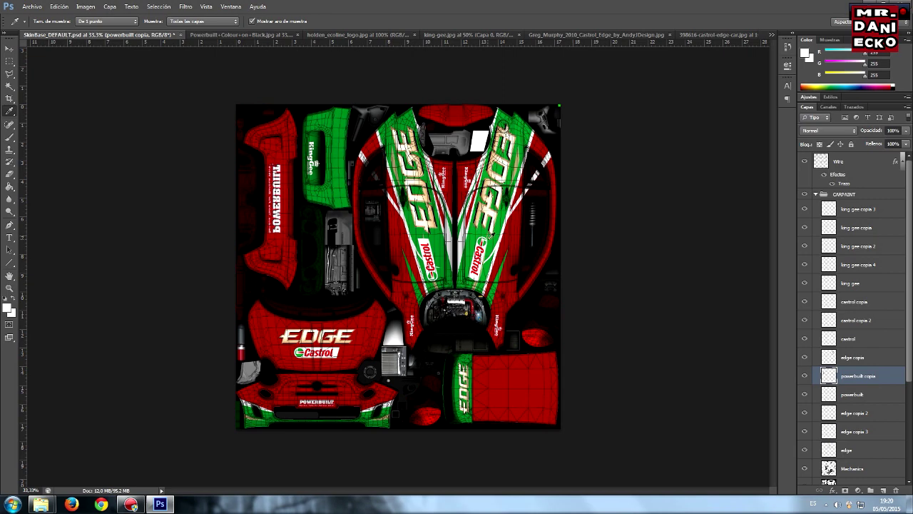
pyautogui.click(491, 241)
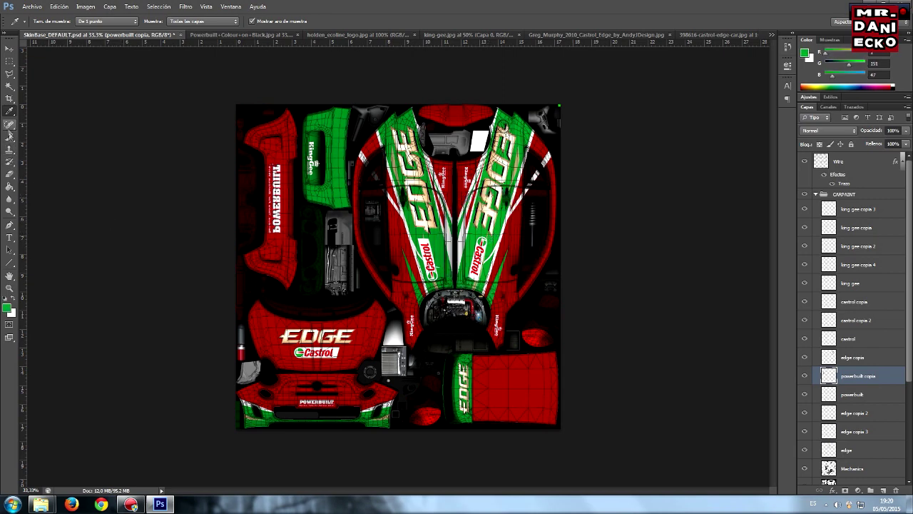
pyautogui.click(9, 288)
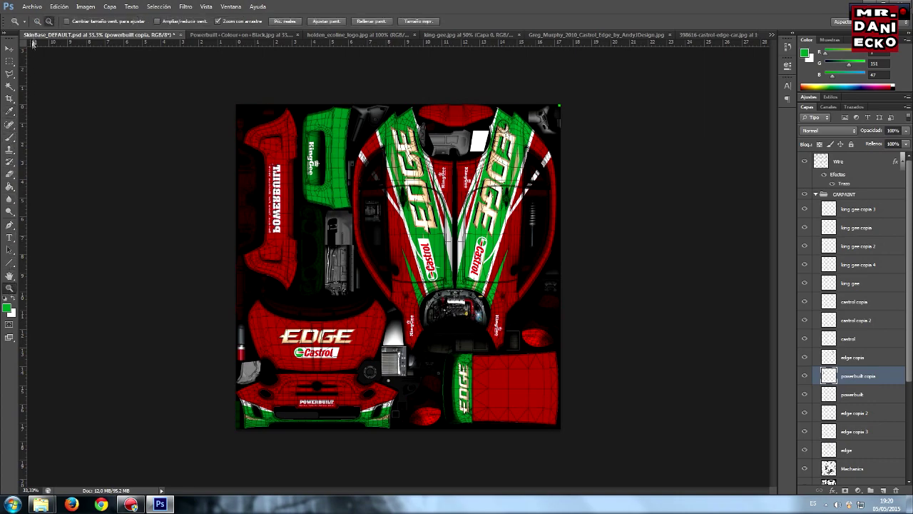
pyautogui.click(279, 389)
pyautogui.click(270, 393)
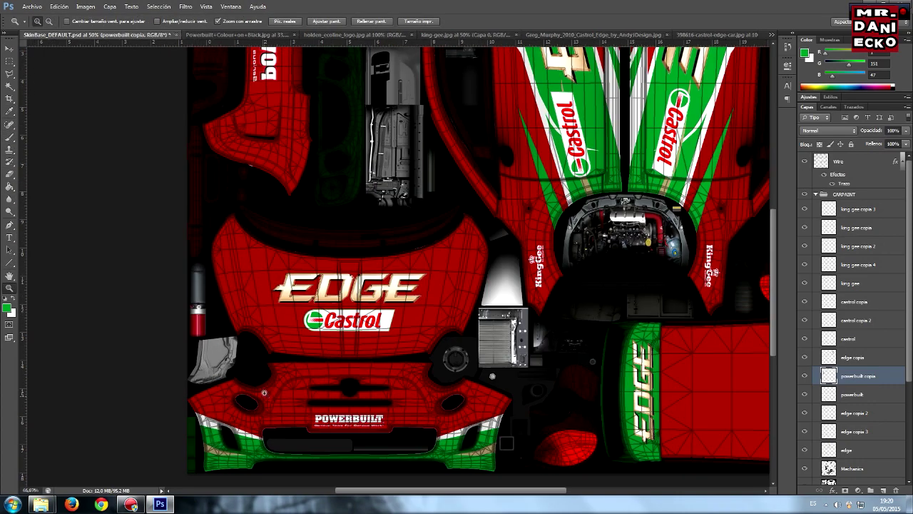
# Brush a green stroke down the hood's left side, then undo it as misplaced.
pyautogui.click(9, 137)
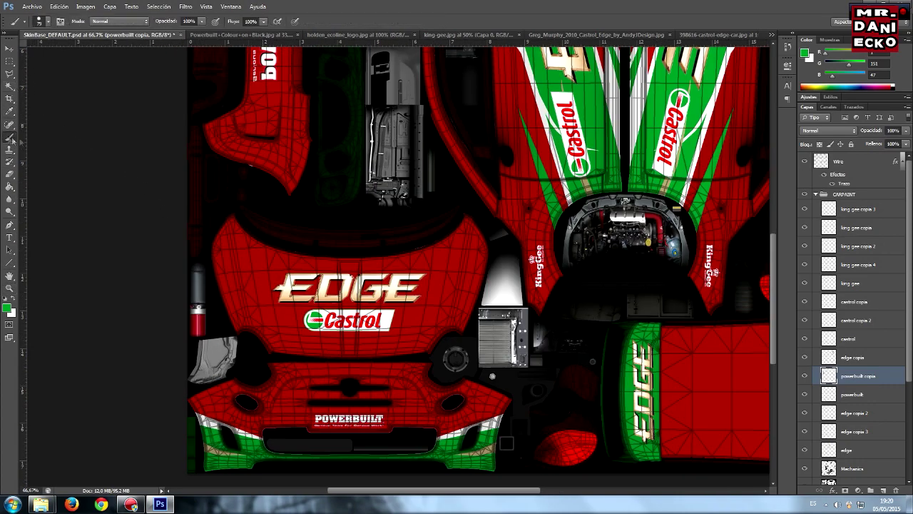
pyautogui.click(229, 229)
pyautogui.moveTo(230, 240); pyautogui.dragTo(224, 258)
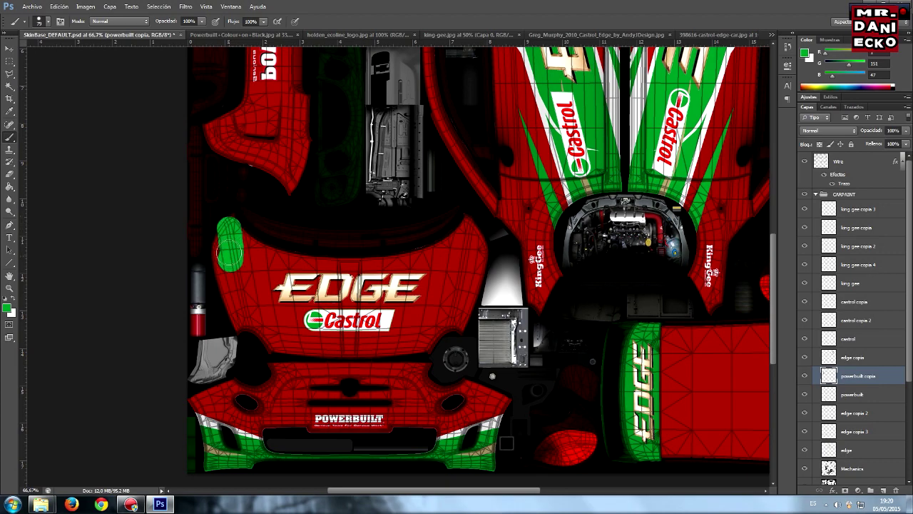
pyautogui.click(60, 6)
pyautogui.click(72, 35)
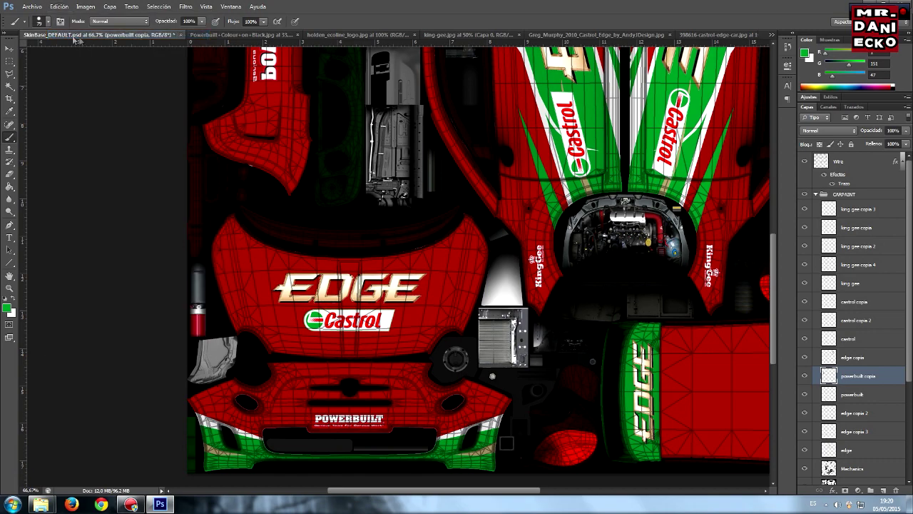
# Paint the hood green around the EDGE and Castrol logos on the Color base layer.
pyautogui.scroll(-1, 909, 388)
pyautogui.scroll(-5, 856, 356)
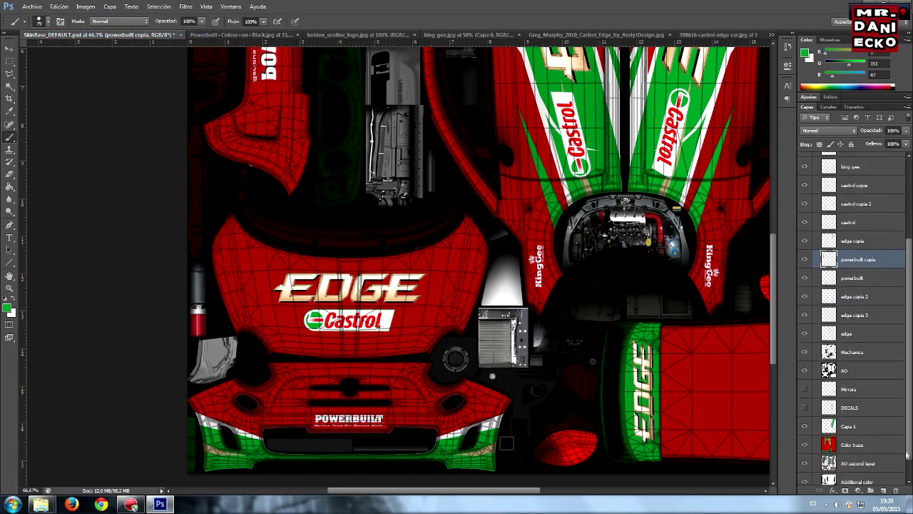
pyautogui.click(852, 426)
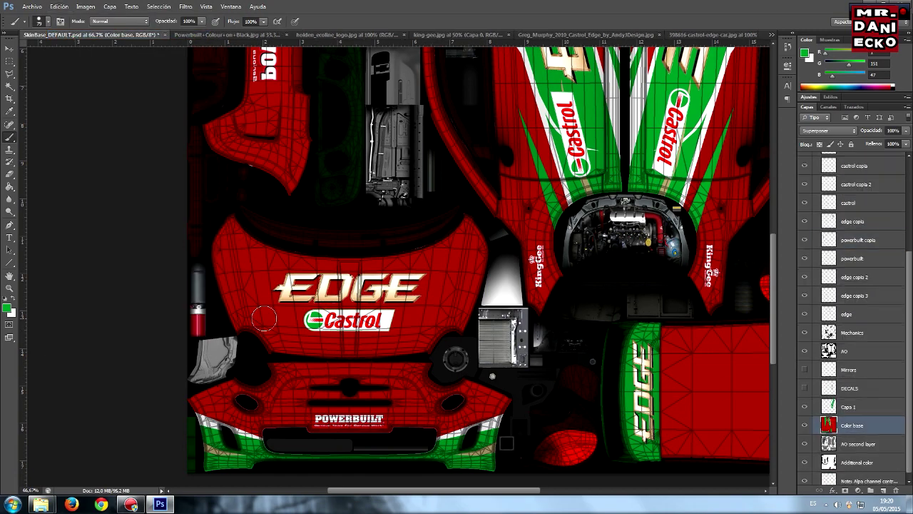
pyautogui.moveTo(259, 318)
pyautogui.mouseDown()
pyautogui.moveTo(244, 330)
pyautogui.moveTo(232, 298)
pyautogui.moveTo(218, 238)
pyautogui.moveTo(224, 218)
pyautogui.moveTo(271, 249)
pyautogui.moveTo(246, 289)
pyautogui.moveTo(328, 335)
pyautogui.moveTo(363, 335)
pyautogui.moveTo(400, 307)
pyautogui.moveTo(456, 321)
pyautogui.moveTo(457, 332)
pyautogui.moveTo(477, 235)
pyautogui.moveTo(465, 214)
pyautogui.moveTo(460, 293)
pyautogui.moveTo(442, 217)
pyautogui.moveTo(360, 241)
pyautogui.moveTo(442, 228)
pyautogui.moveTo(418, 260)
pyautogui.moveTo(241, 212)
pyautogui.moveTo(325, 239)
pyautogui.moveTo(224, 272)
pyautogui.moveTo(278, 345)
pyautogui.moveTo(421, 341)
pyautogui.moveTo(343, 345)
pyautogui.moveTo(396, 350)
pyautogui.moveTo(435, 339)
pyautogui.moveTo(329, 346)
pyautogui.mouseUp()
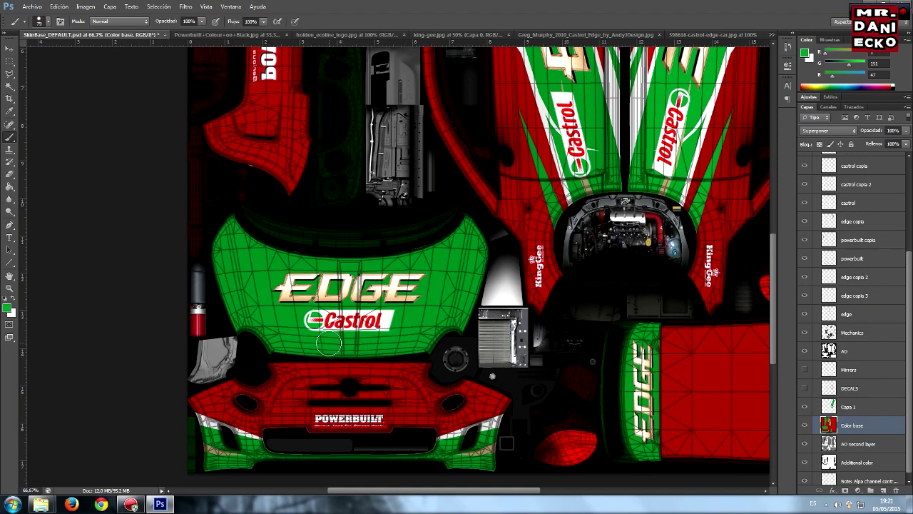
pyautogui.click(699, 35)
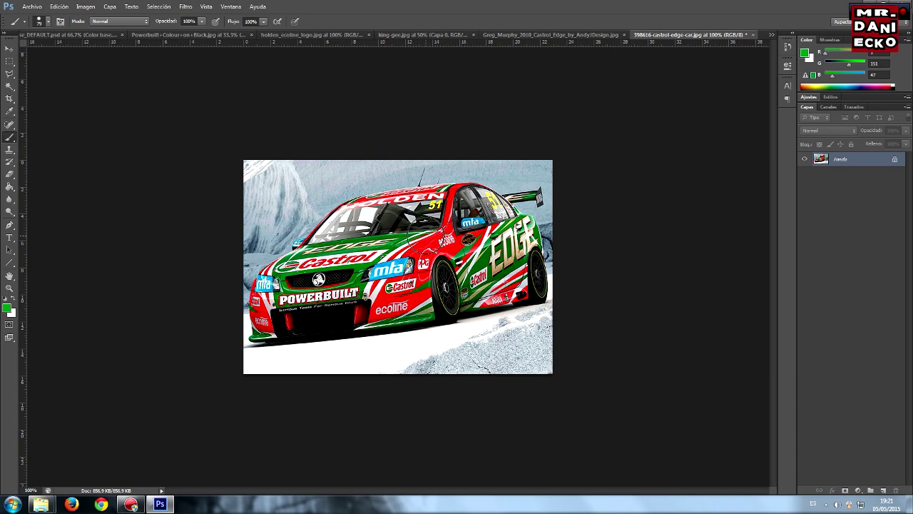
# Set white as the paint colour and fill a thin lassoed sliver on the hood edge.
pyautogui.click(57, 36)
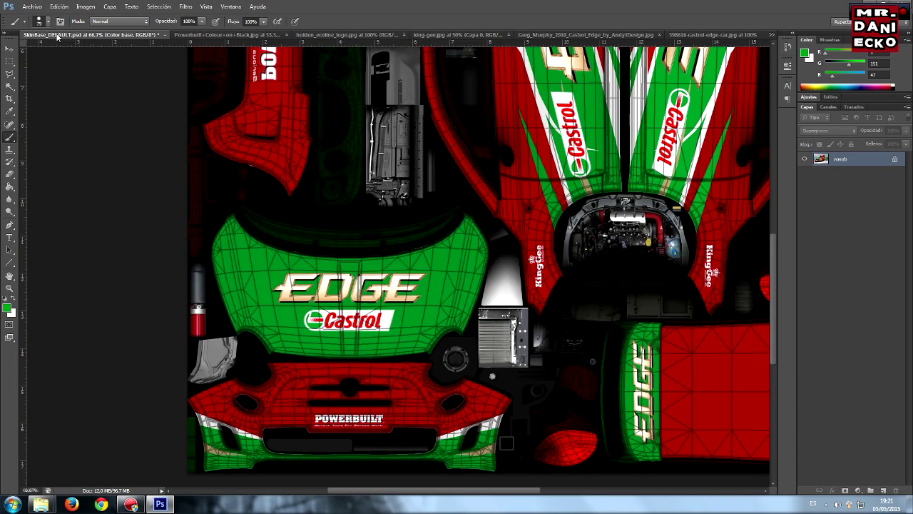
pyautogui.click(7, 307)
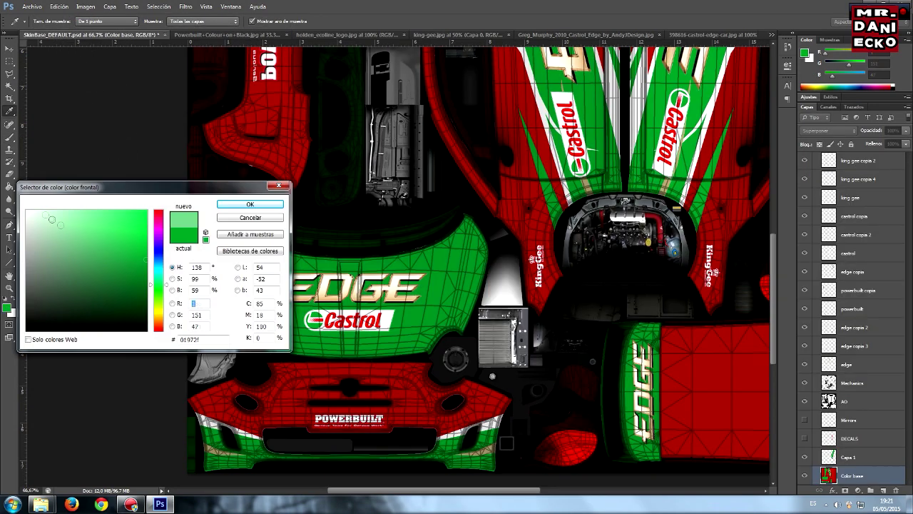
pyautogui.click(243, 205)
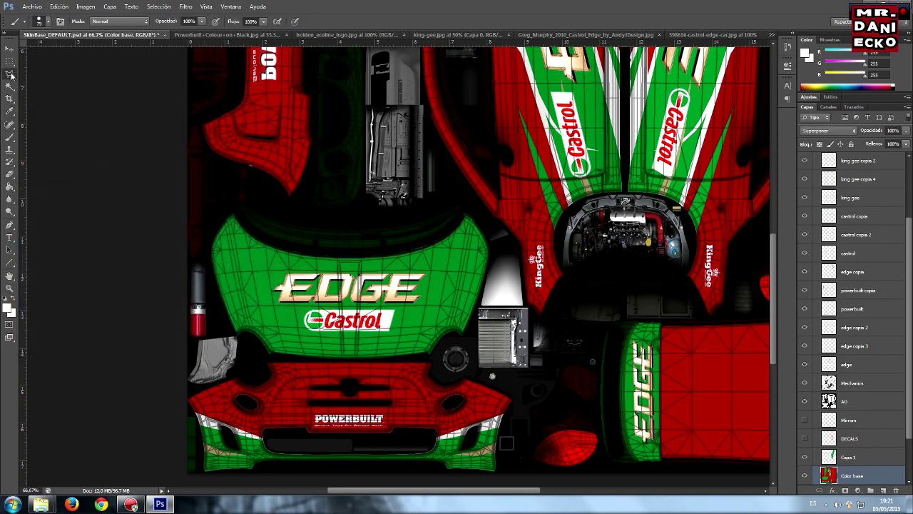
pyautogui.click(10, 74)
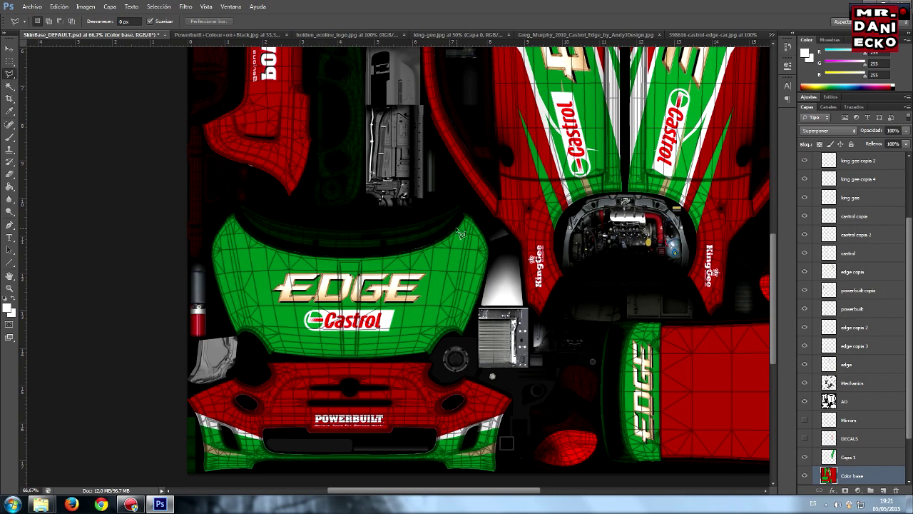
pyautogui.moveTo(455, 231)
pyautogui.mouseDown()
pyautogui.moveTo(440, 275)
pyautogui.moveTo(437, 263)
pyautogui.moveTo(459, 237)
pyautogui.mouseUp()
pyautogui.click(9, 137)
pyautogui.moveTo(442, 235)
pyautogui.mouseDown()
pyautogui.moveTo(440, 261)
pyautogui.moveTo(451, 231)
pyautogui.mouseUp()
# Outline a second sliver on the upper-left hood edge, paint it white, and deselect.
pyautogui.press('l')
pyautogui.click(255, 253)
pyautogui.click(248, 236)
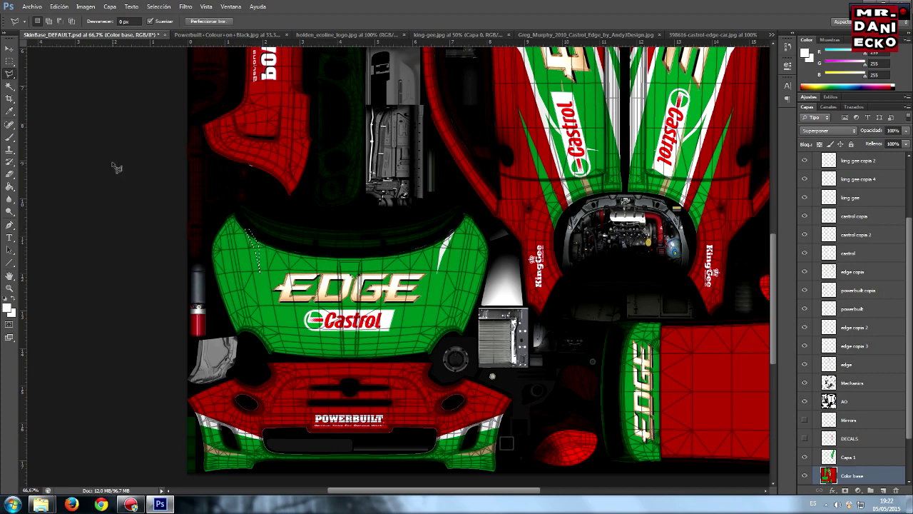
pyautogui.click(9, 143)
pyautogui.moveTo(238, 236); pyautogui.dragTo(263, 268)
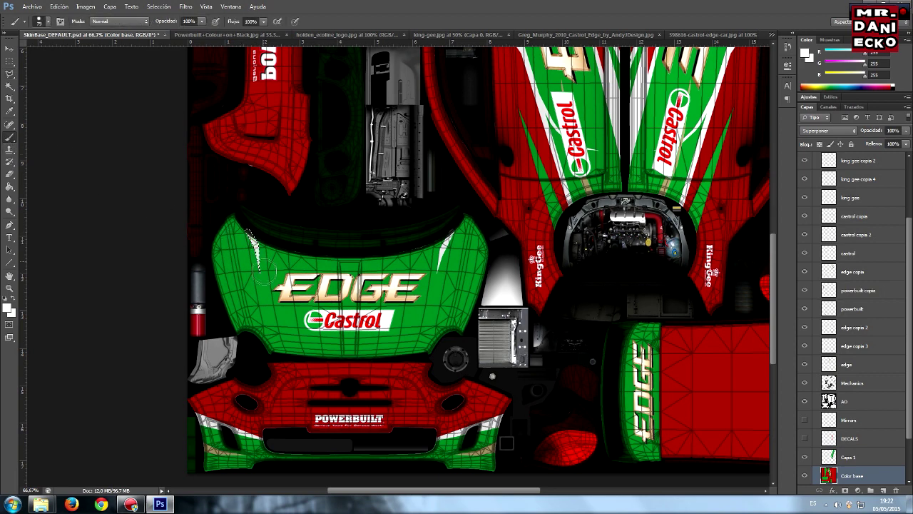
pyautogui.click(9, 73)
pyautogui.hotkey('ctrl', 'd')
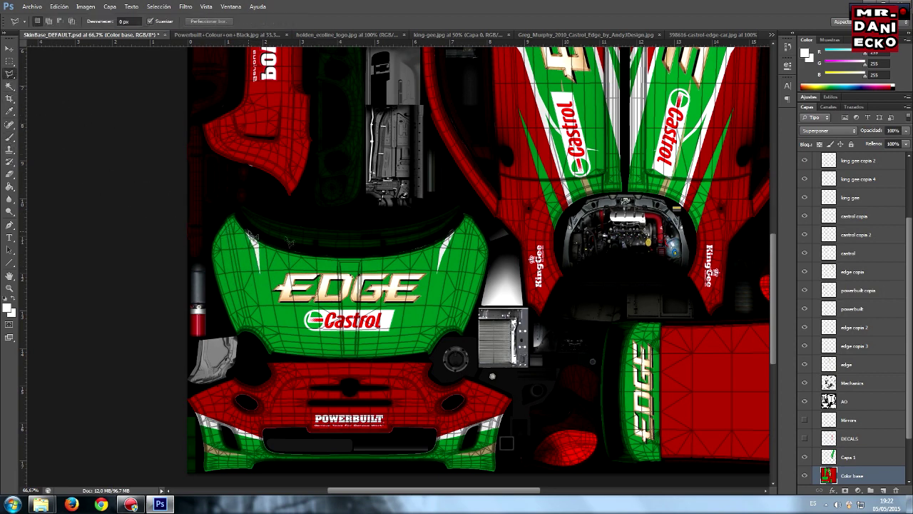
pyautogui.click(649, 34)
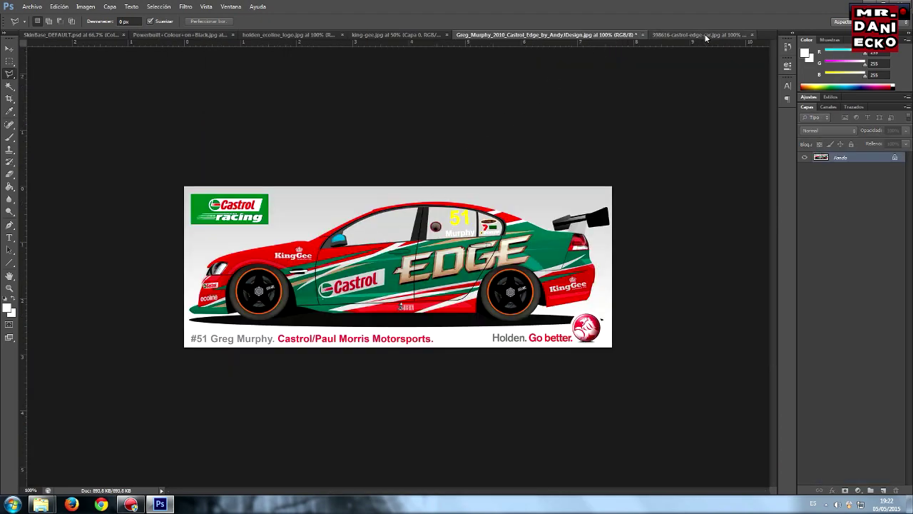
pyautogui.click(705, 35)
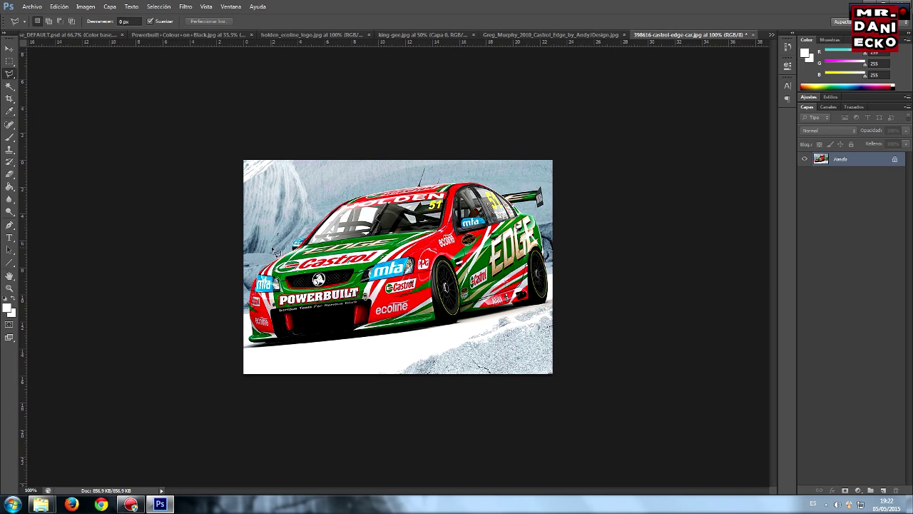
pyautogui.click(55, 35)
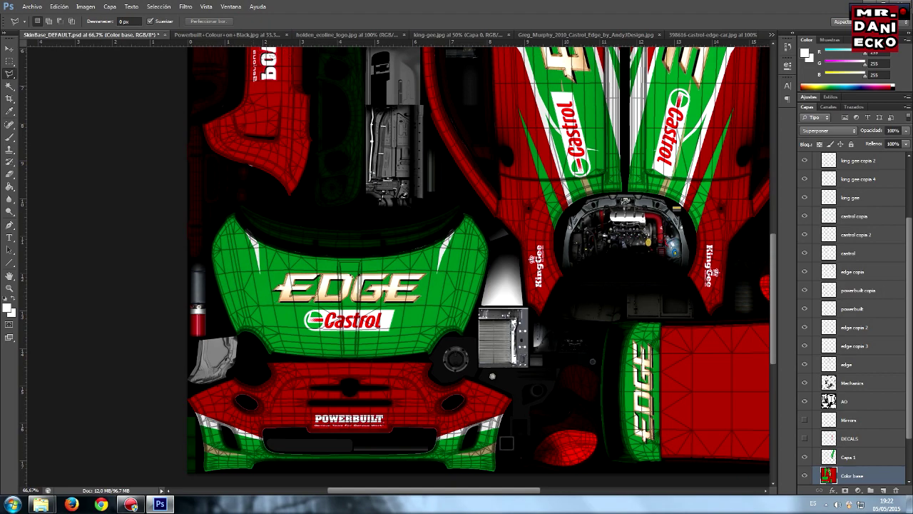
# Compare with the Castrol Edge reference photo, then outline the front bumper with Polygonal Lasso.
pyautogui.click(692, 35)
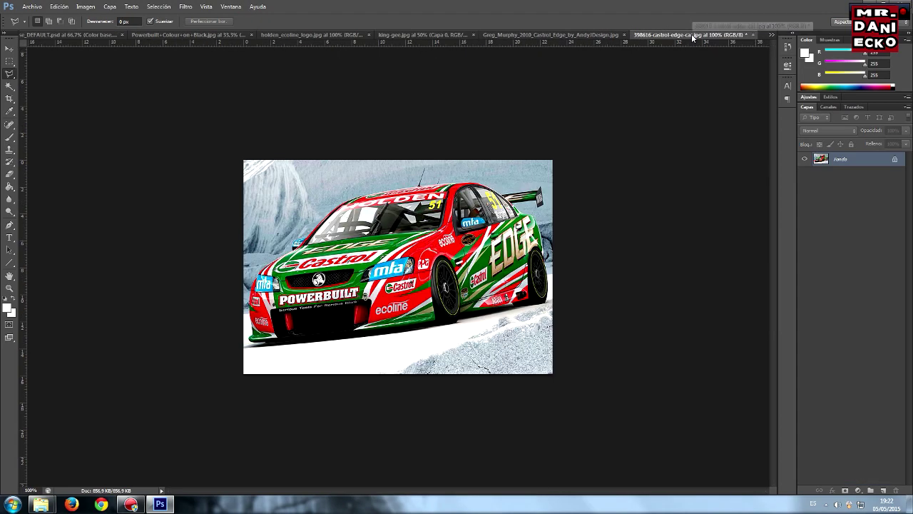
pyautogui.click(90, 36)
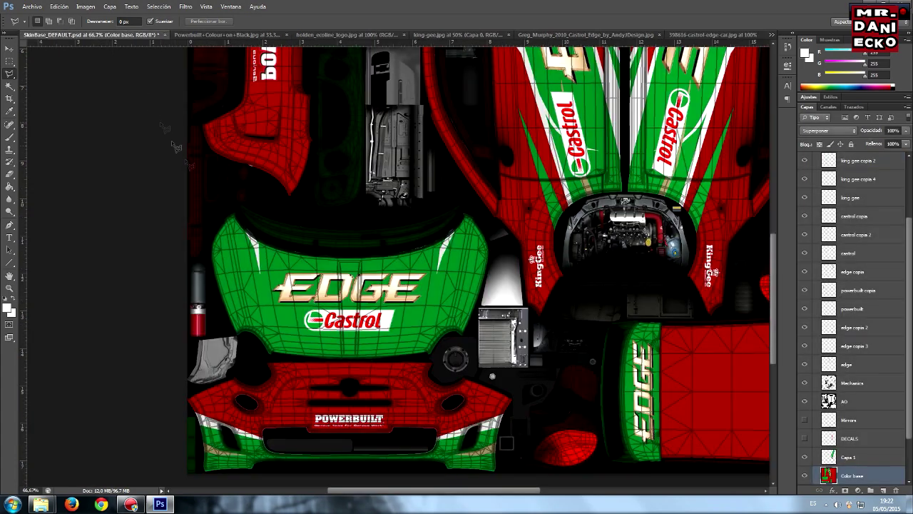
pyautogui.click(272, 428)
pyautogui.click(260, 356)
pyautogui.click(445, 357)
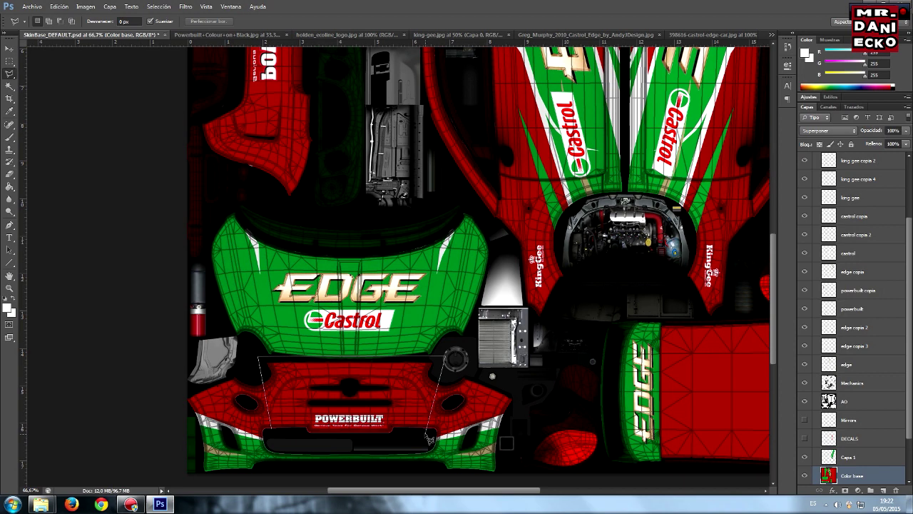
pyautogui.click(428, 433)
pyautogui.doubleClick(277, 435)
# Sample the bonnet's green, brush it over the red bumper around POWERBUILT, then deselect.
pyautogui.press('i')
pyautogui.click(262, 280)
pyautogui.press('b')
pyautogui.moveTo(281, 371)
pyautogui.mouseDown()
pyautogui.moveTo(380, 351)
pyautogui.moveTo(308, 425)
pyautogui.mouseUp()
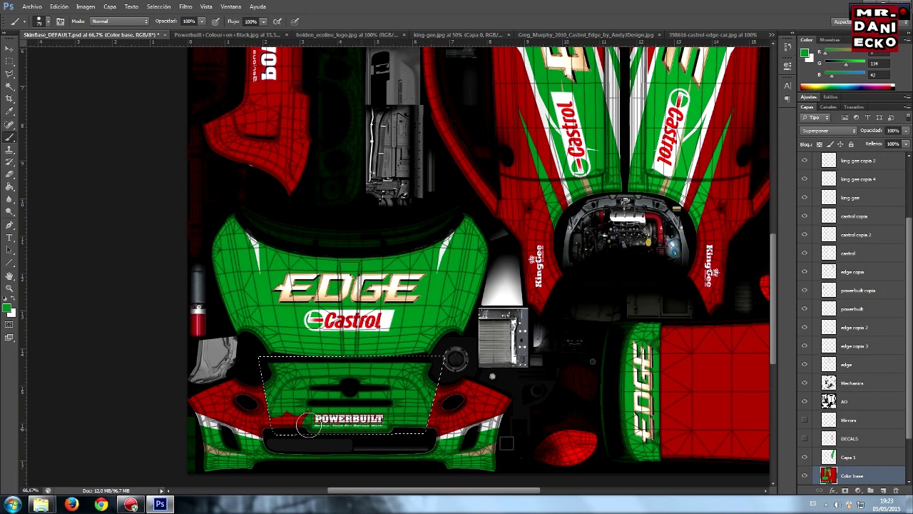
pyautogui.moveTo(308, 425); pyautogui.dragTo(271, 419)
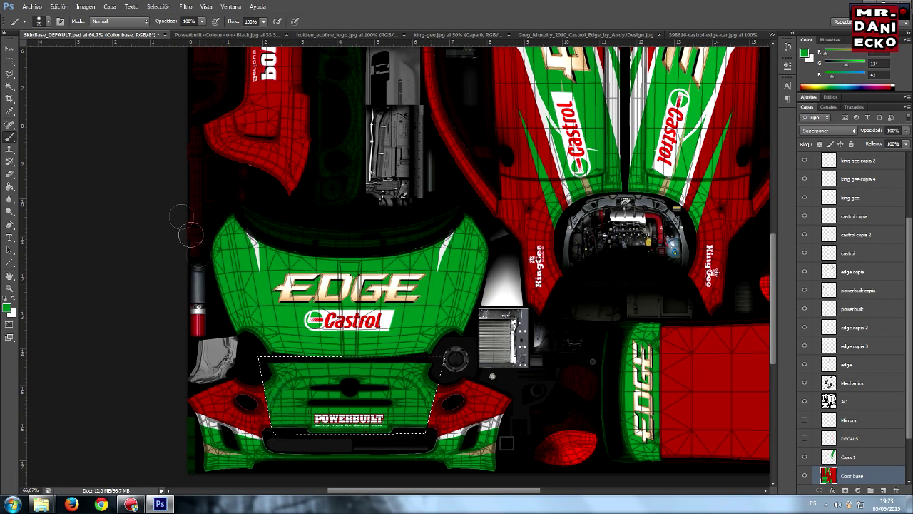
pyautogui.click(10, 74)
pyautogui.hotkey('ctrl', 'd')
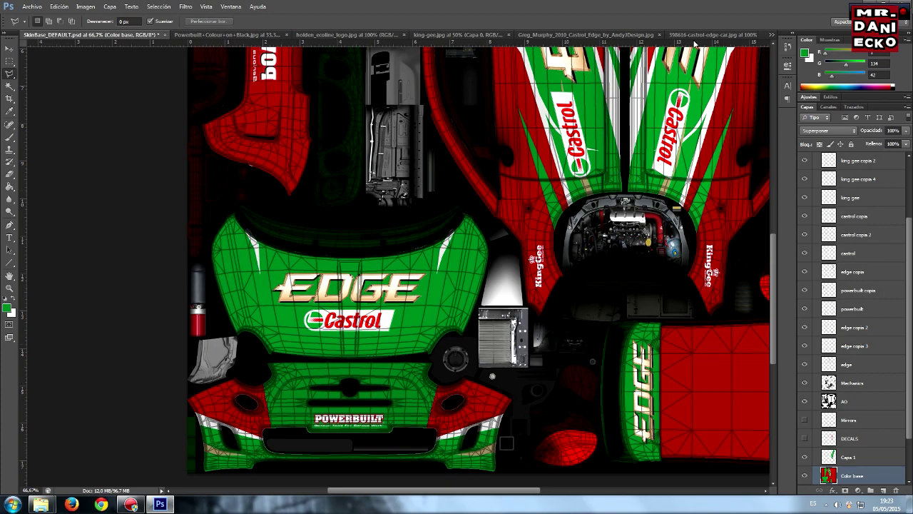
pyautogui.click(693, 35)
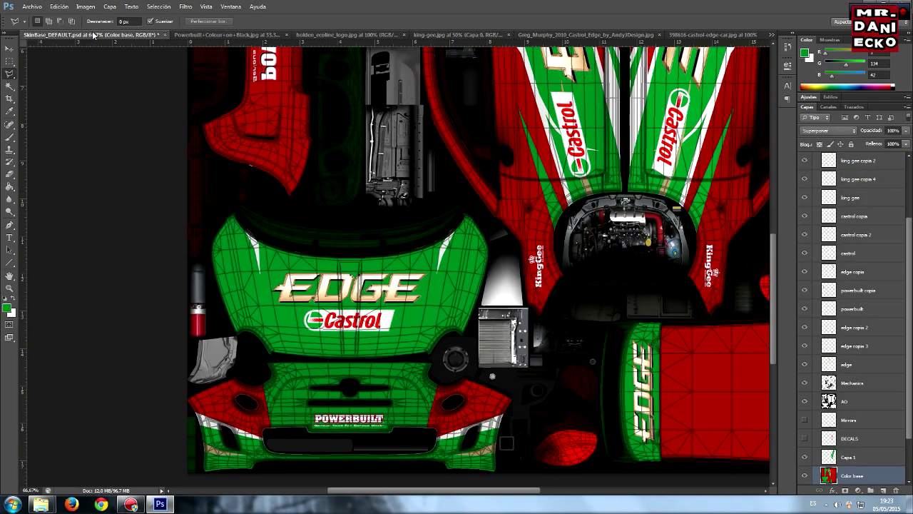
# Outline a thin strip along the bonnet's left edge and set the brush colour to white.
pyautogui.click(64, 35)
pyautogui.click(274, 428)
pyautogui.click(230, 207)
pyautogui.click(277, 437)
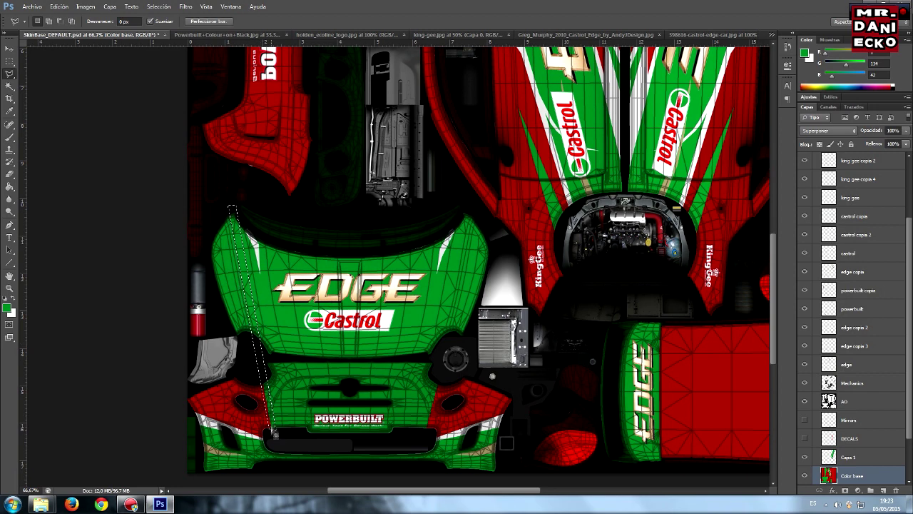
pyautogui.click(9, 136)
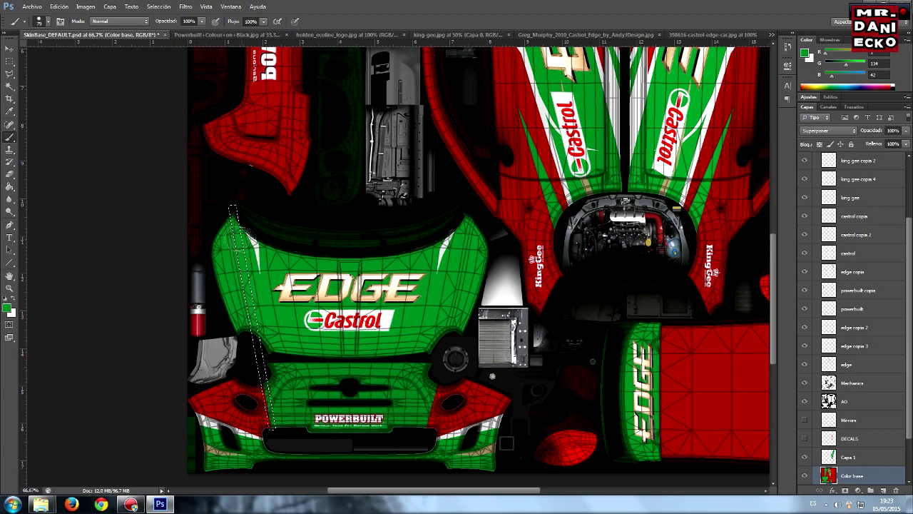
pyautogui.click(7, 307)
pyautogui.click(251, 205)
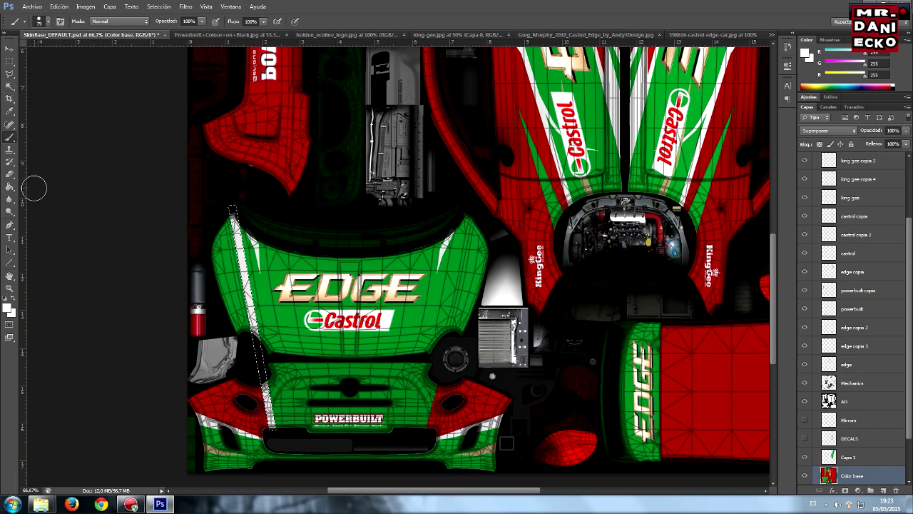
# Deselect the left stripe and outline a thin strip up the bonnet's right side.
pyautogui.click(10, 86)
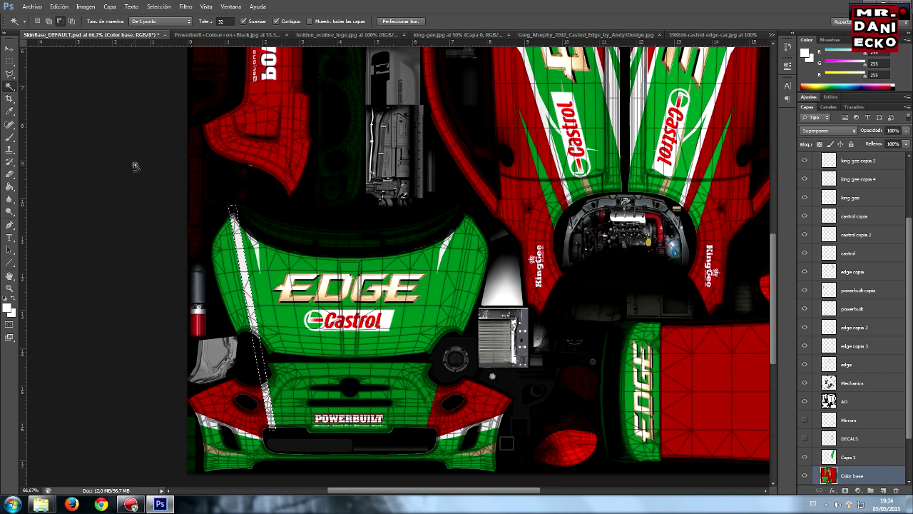
pyautogui.hotkey('ctrl', 'd')
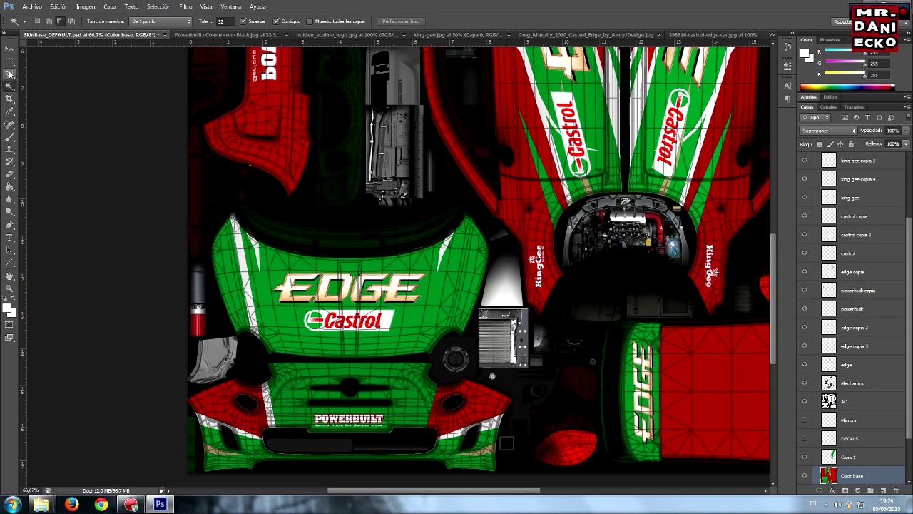
pyautogui.click(10, 73)
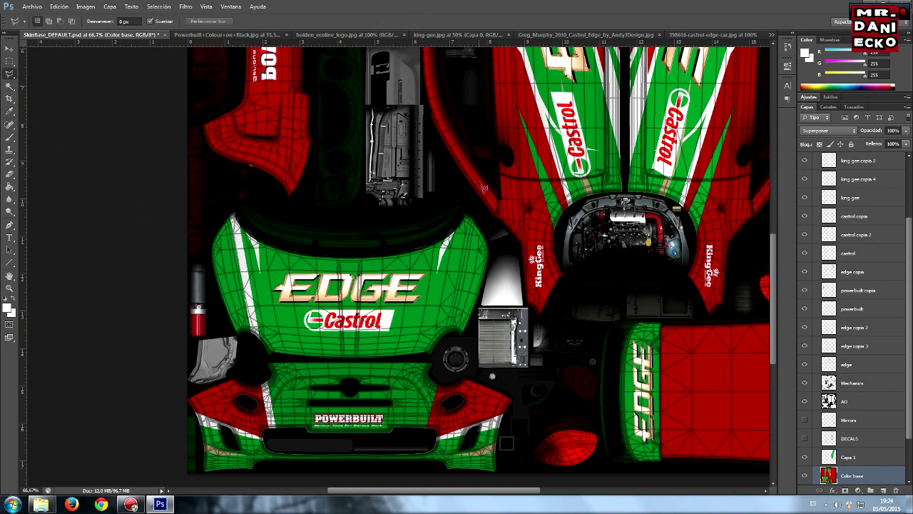
pyautogui.click(425, 433)
pyautogui.click(467, 200)
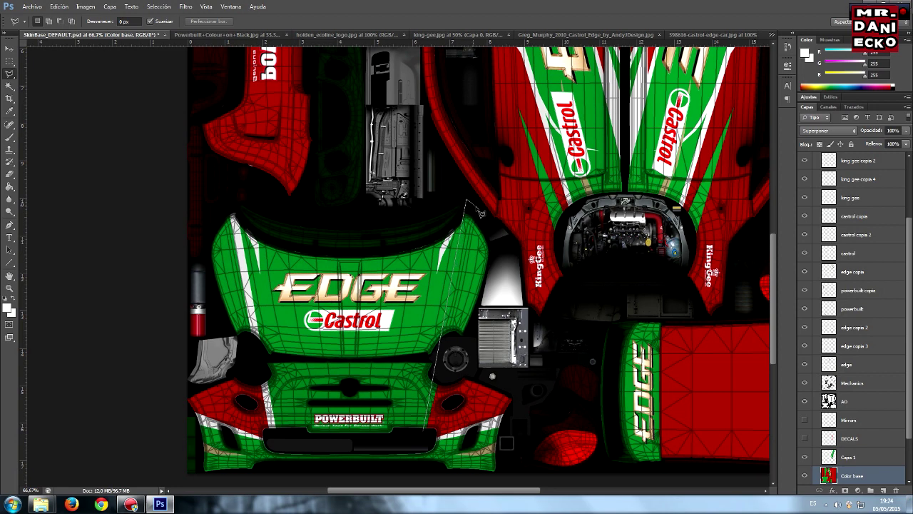
pyautogui.click(470, 207)
pyautogui.click(428, 437)
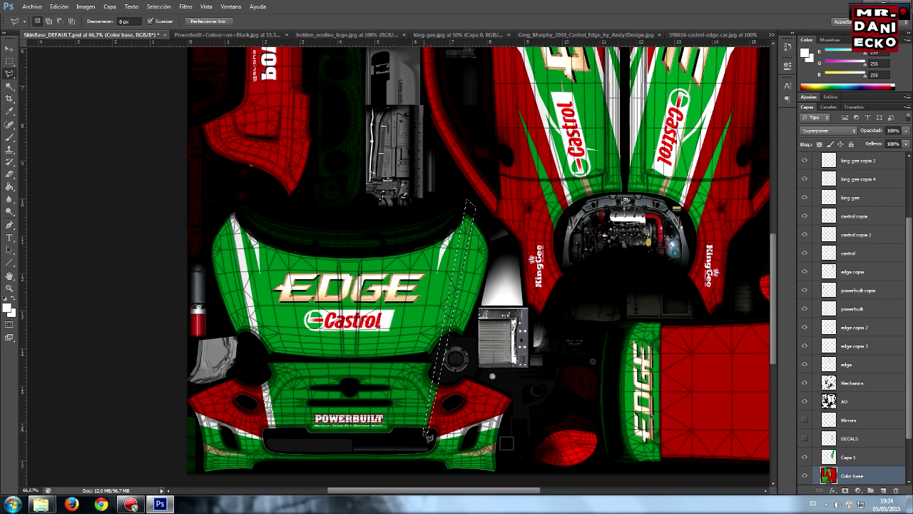
# Brush the right strip white, deselect, and check the Castrol reference photo.
pyautogui.click(10, 139)
pyautogui.moveTo(468, 207); pyautogui.dragTo(415, 429)
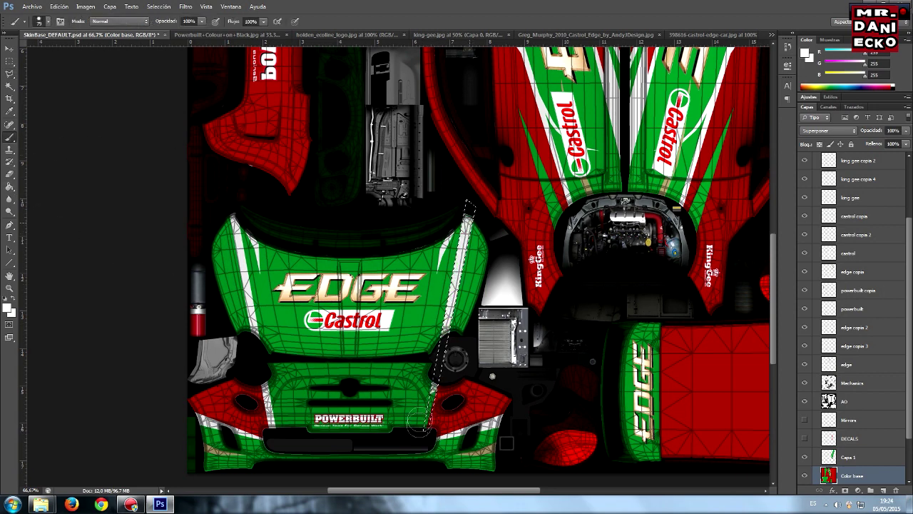
pyautogui.hotkey('ctrl', 'd')
pyautogui.click(10, 86)
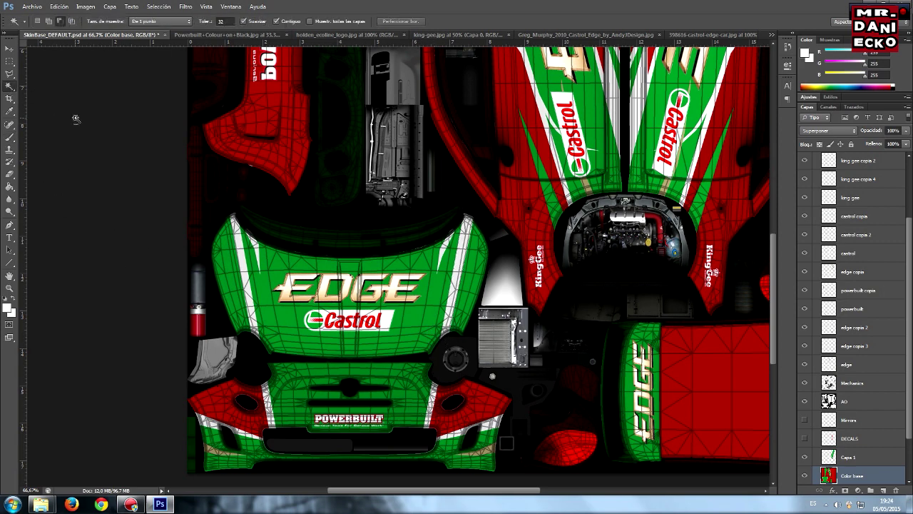
pyautogui.click(705, 36)
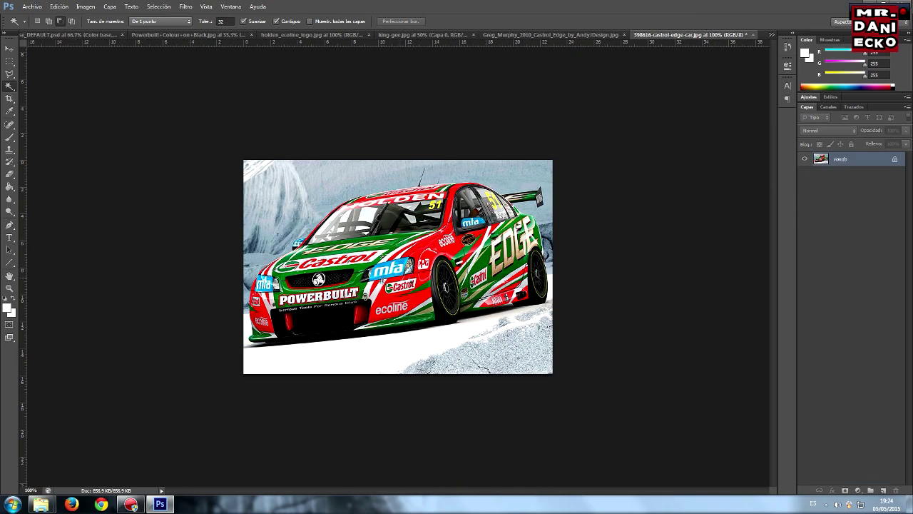
# Eyedrop the red from the Greg Murphy Castrol Edge side-view image.
pyautogui.click(76, 36)
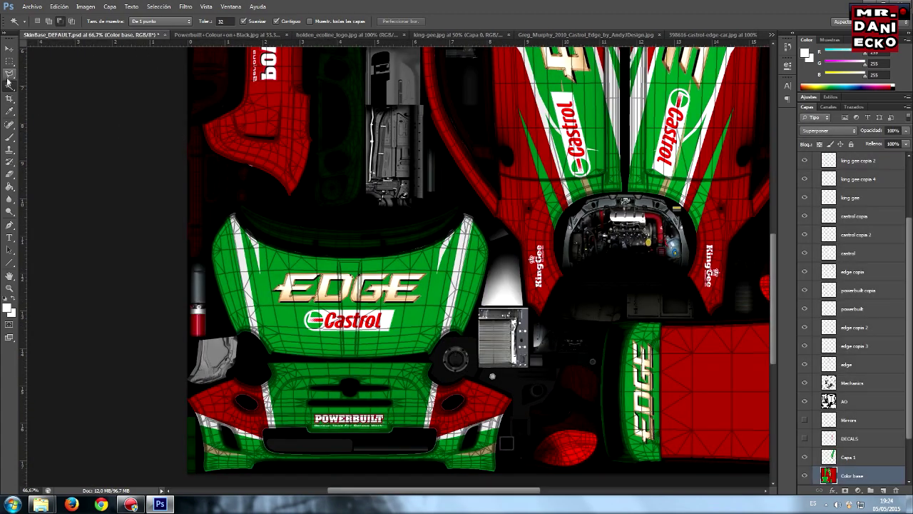
pyautogui.click(10, 112)
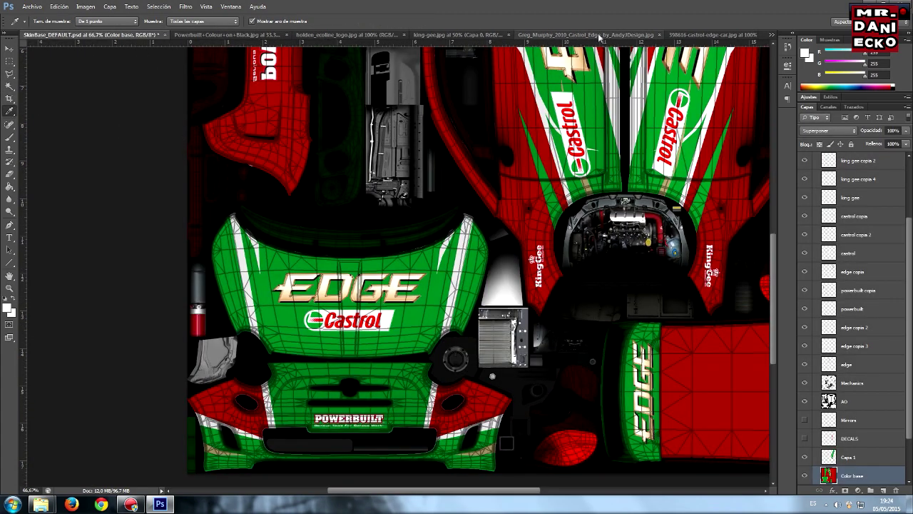
pyautogui.click(598, 34)
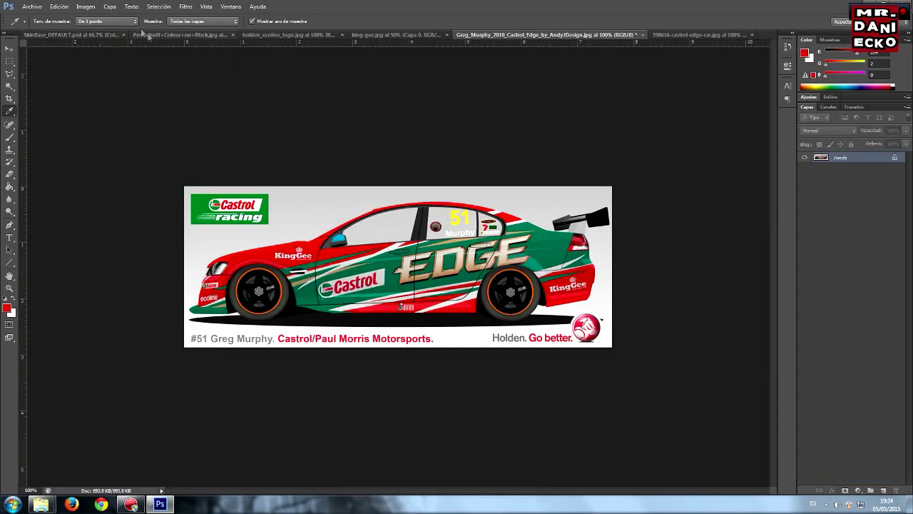
pyautogui.click(83, 36)
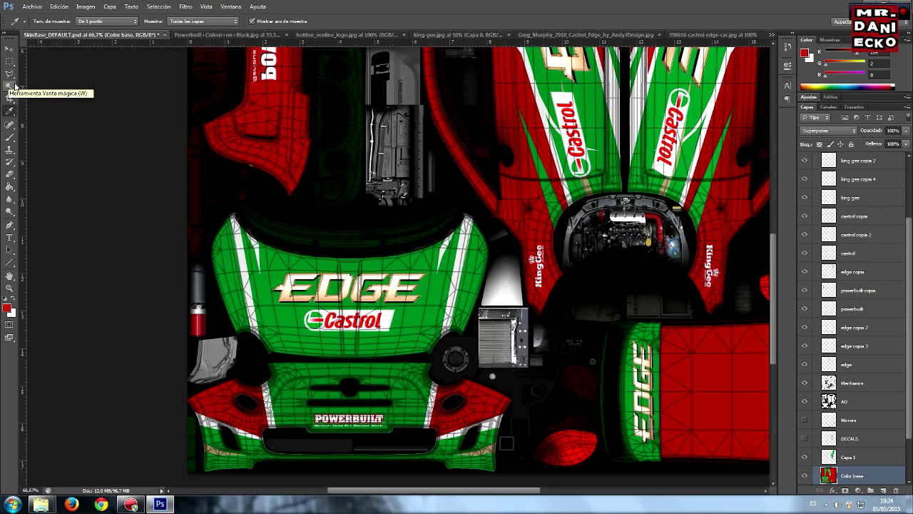
# Lasso the bonnet's left outer edge, paint it red, and deselect.
pyautogui.click(9, 74)
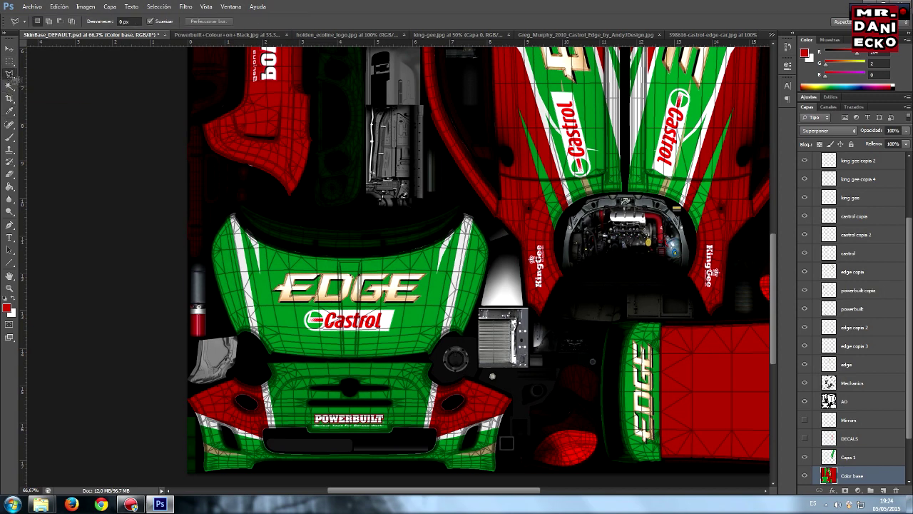
pyautogui.moveTo(230, 212); pyautogui.dragTo(253, 343)
pyautogui.moveTo(256, 344)
pyautogui.mouseDown()
pyautogui.moveTo(211, 274)
pyautogui.moveTo(233, 217)
pyautogui.mouseUp()
pyautogui.click(232, 216)
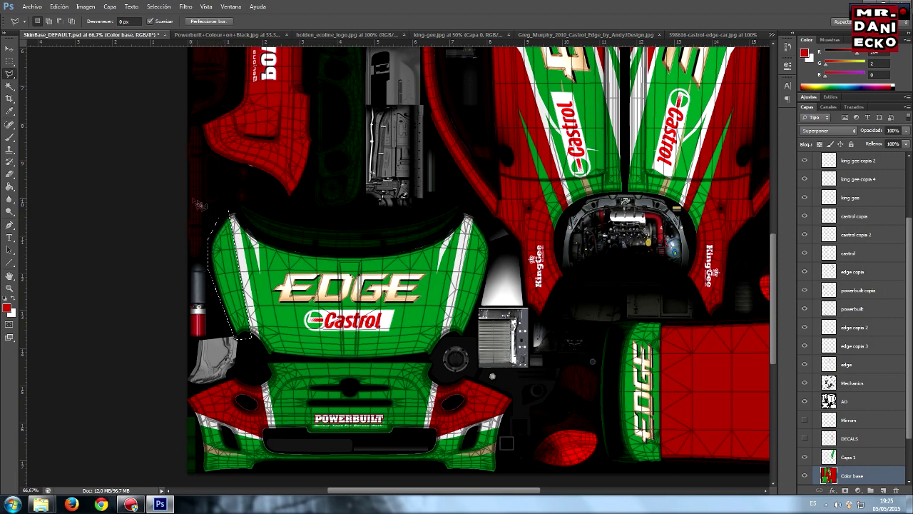
pyautogui.click(10, 137)
pyautogui.moveTo(222, 221); pyautogui.dragTo(241, 335)
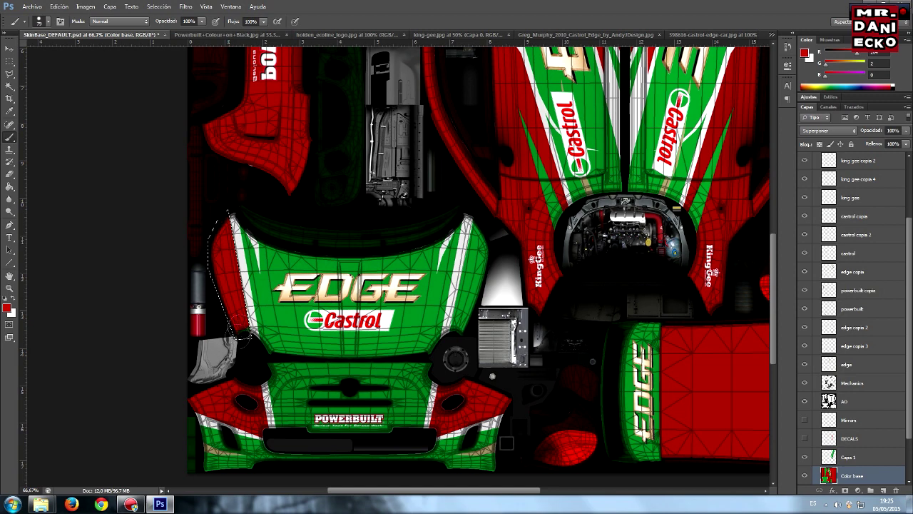
pyautogui.hotkey('ctrl', 'd')
pyautogui.click(10, 85)
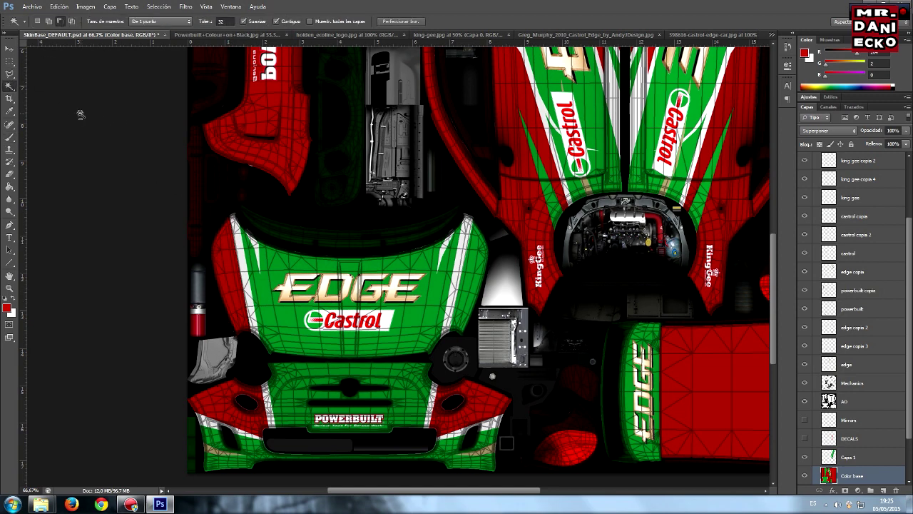
# Lasso the bonnet's right outer edge, paint it red, and deselect.
pyautogui.click(9, 73)
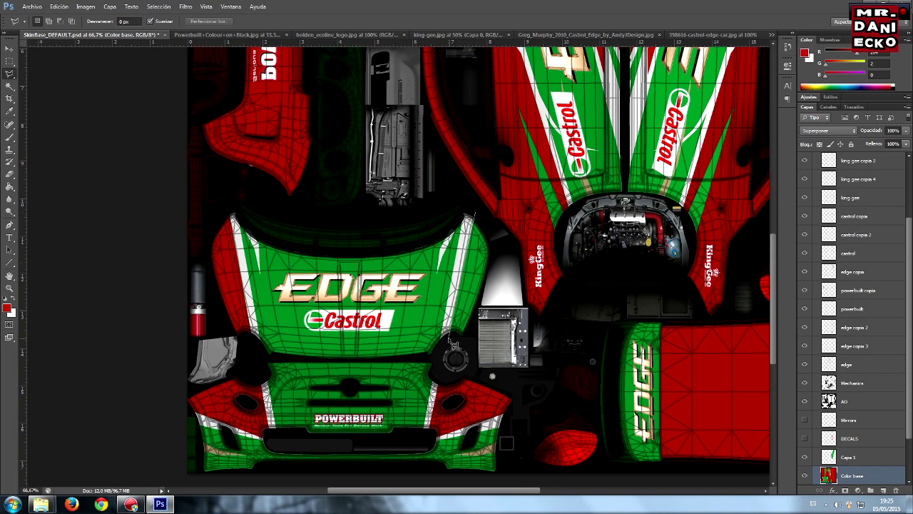
pyautogui.moveTo(452, 344); pyautogui.dragTo(485, 217)
pyautogui.moveTo(485, 218); pyautogui.dragTo(478, 215)
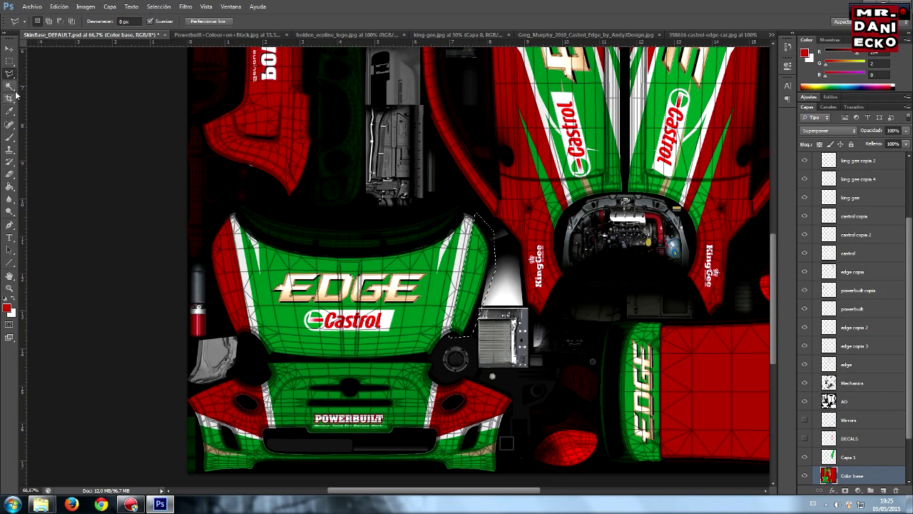
pyautogui.click(10, 136)
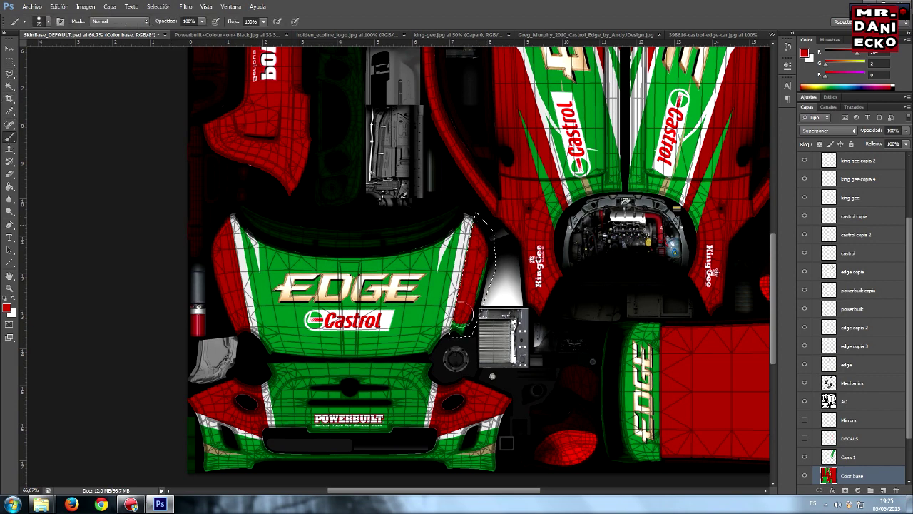
pyautogui.click(10, 86)
pyautogui.hotkey('ctrl', 'd')
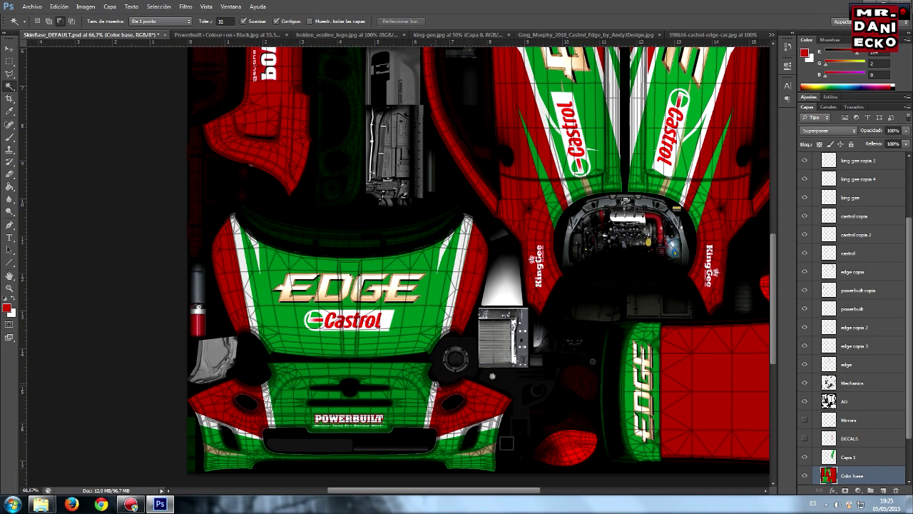
pyautogui.click(11, 288)
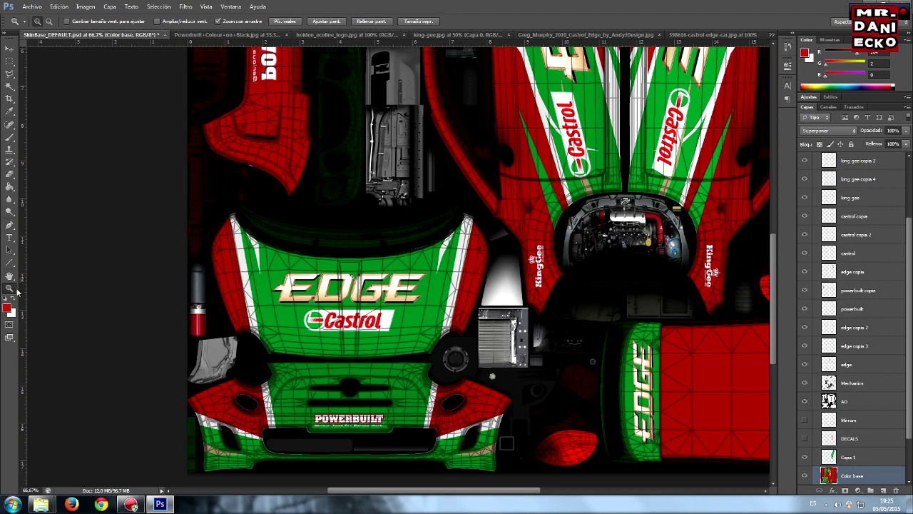
# Zoom out, compare with the reference photo, and hide the Wire layer in SkinBase_DEFAULT.psd.
pyautogui.click(48, 22)
pyautogui.click(497, 209)
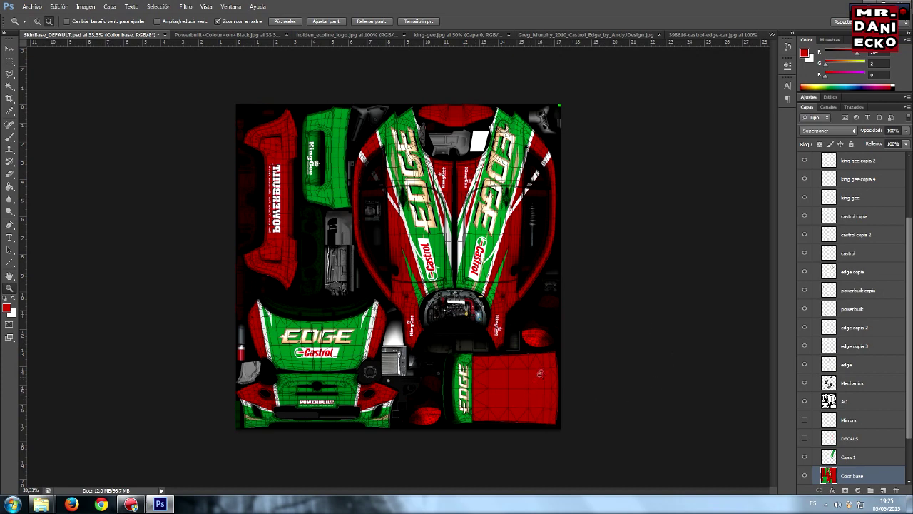
pyautogui.click(681, 34)
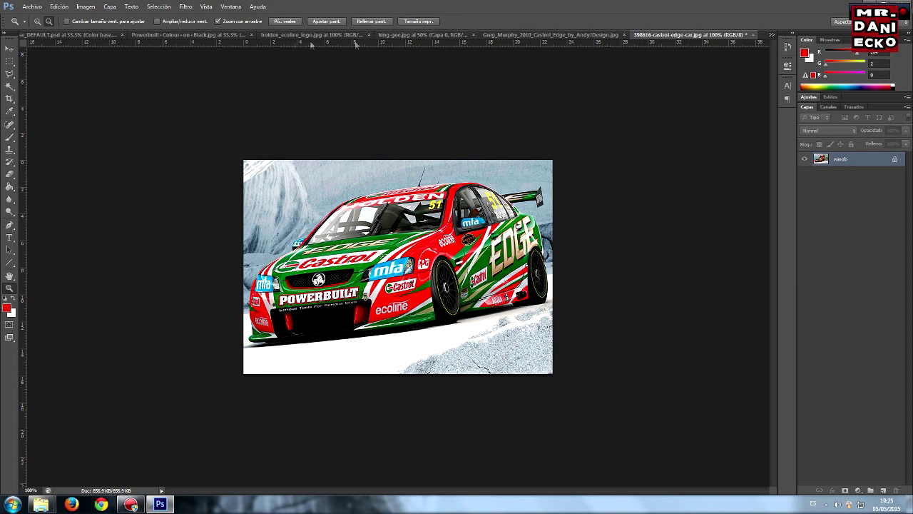
pyautogui.click(79, 34)
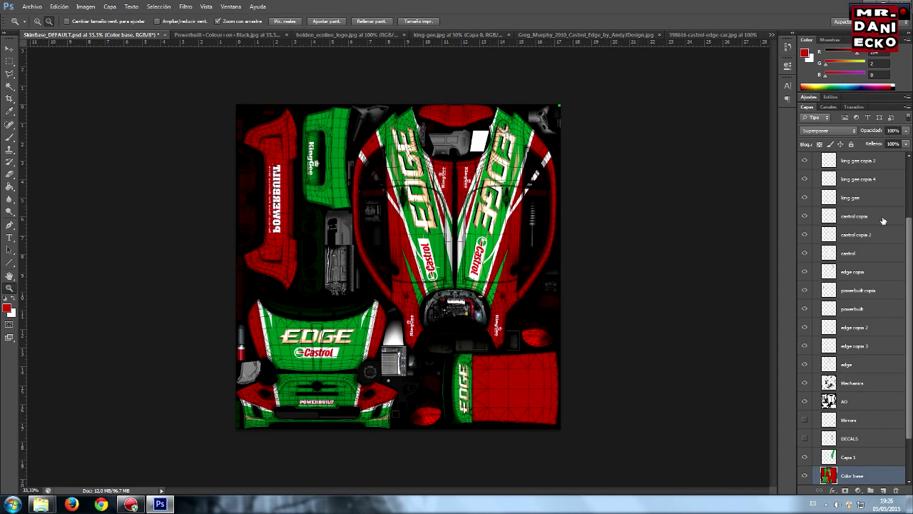
pyautogui.scroll(5, 908, 226)
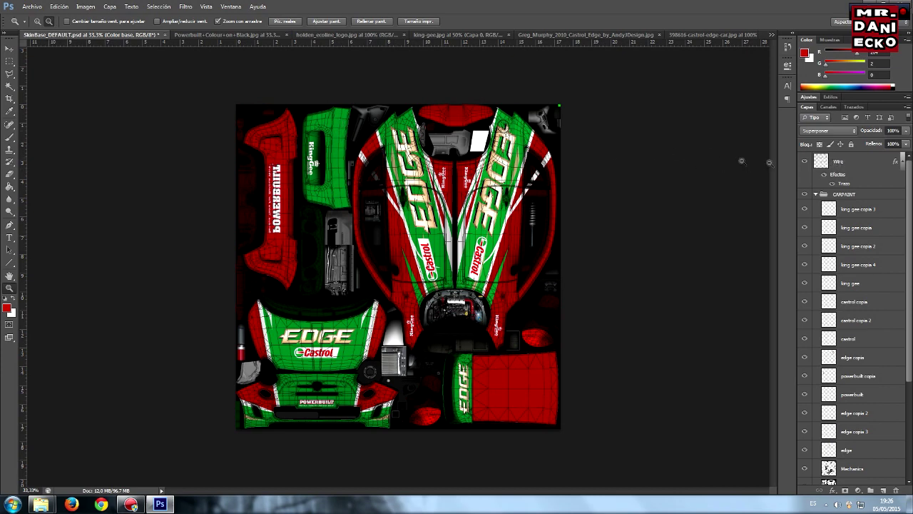
pyautogui.click(804, 163)
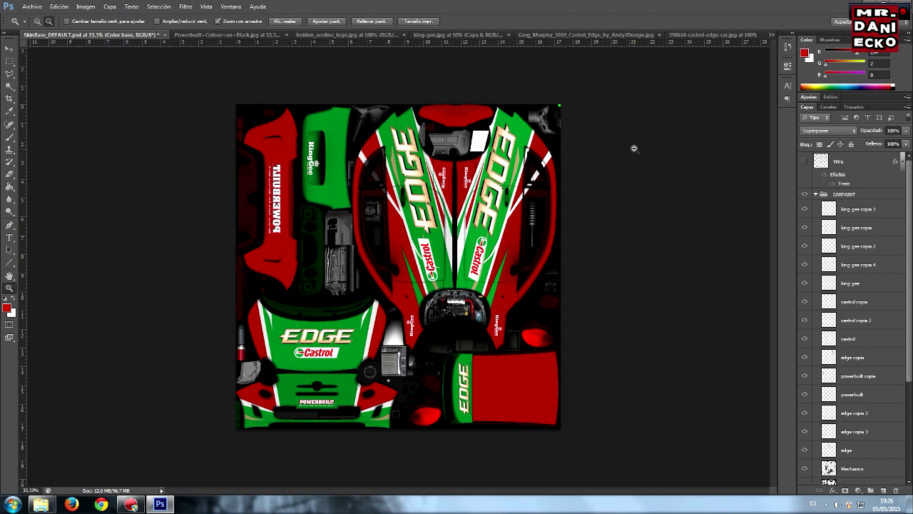
# Save as SkinBase_DEFAULT.bmp on the Desktop, replacing the old file, with default BMP options.
pyautogui.click(33, 8)
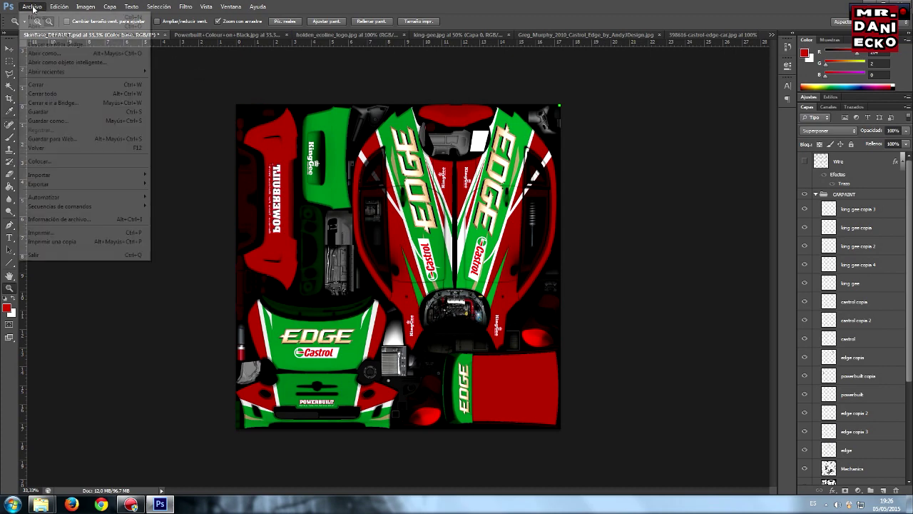
pyautogui.click(55, 124)
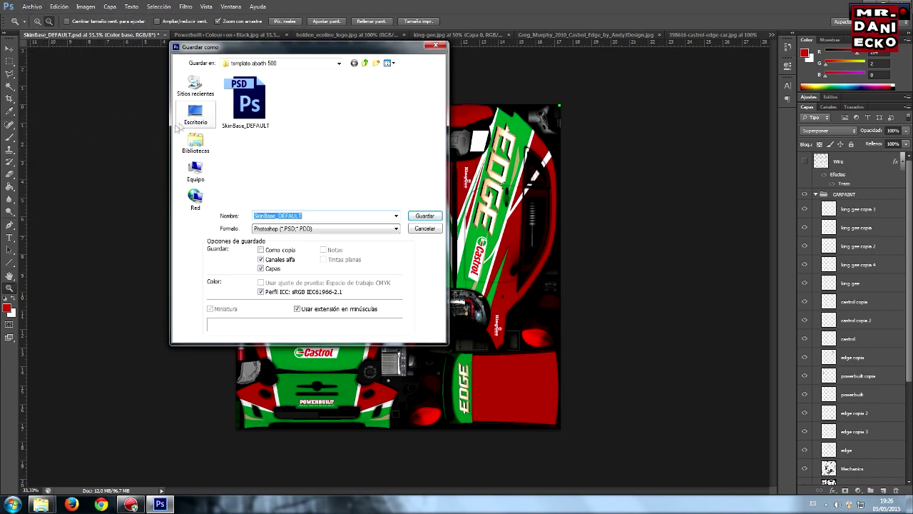
pyautogui.click(196, 114)
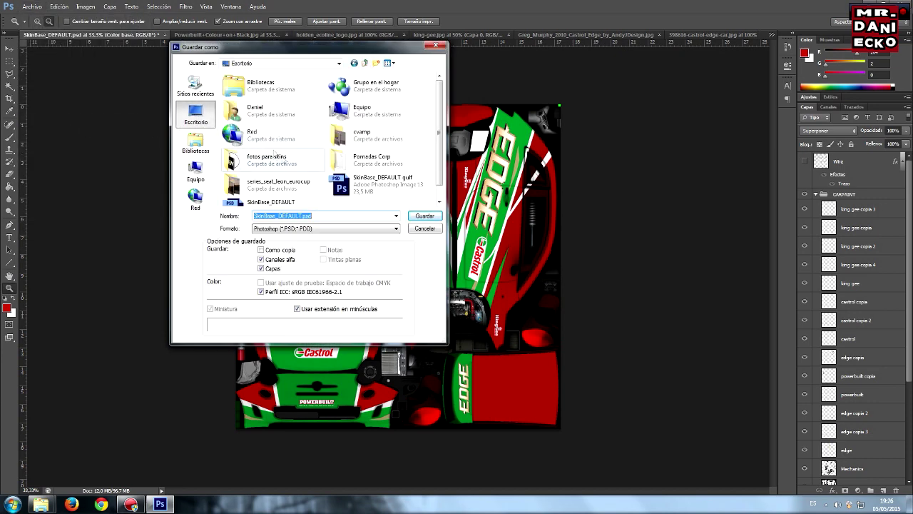
pyautogui.click(293, 229)
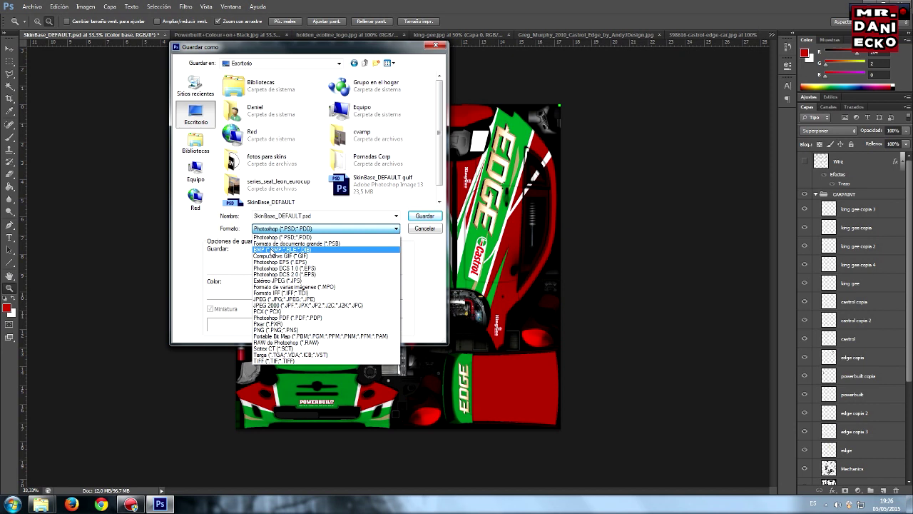
pyautogui.click(272, 250)
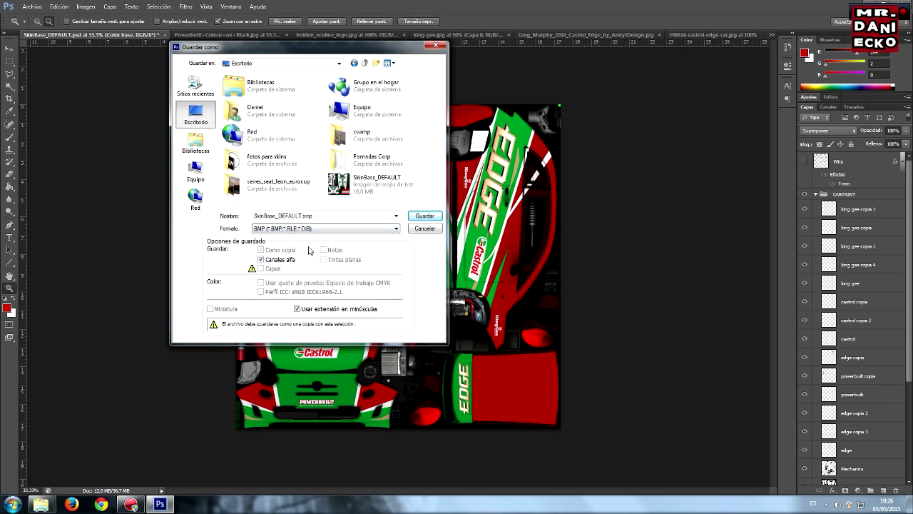
pyautogui.click(426, 217)
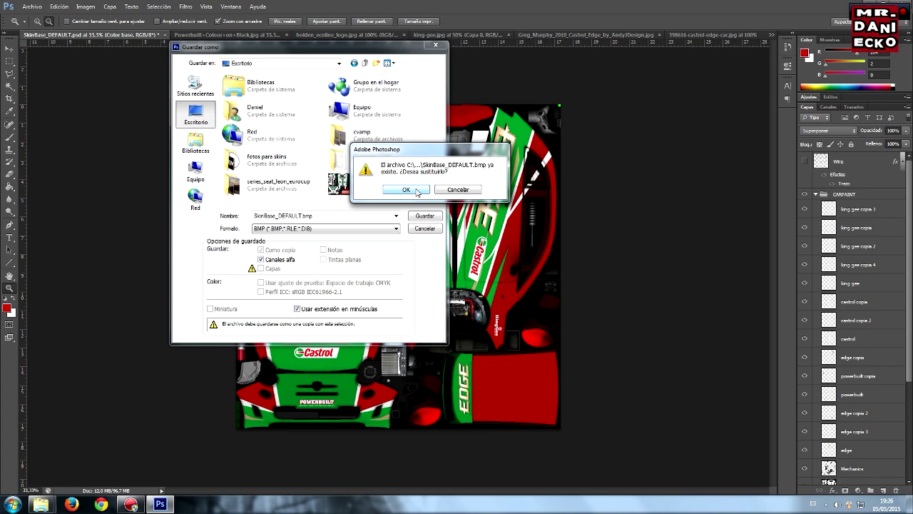
pyautogui.click(417, 190)
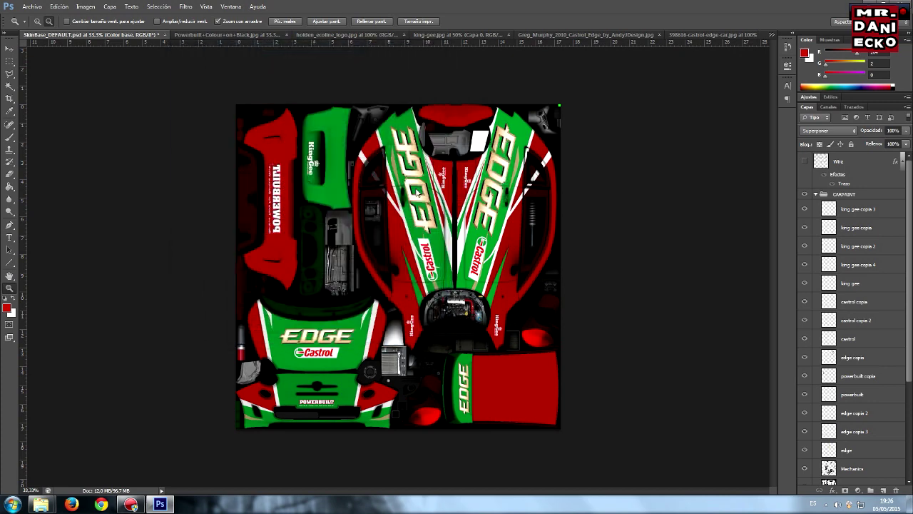
pyautogui.click(359, 135)
# Launch DXTBmp and load SkinBase_DEFAULT.bmp from the desktop into it.
pyautogui.click(866, 3)
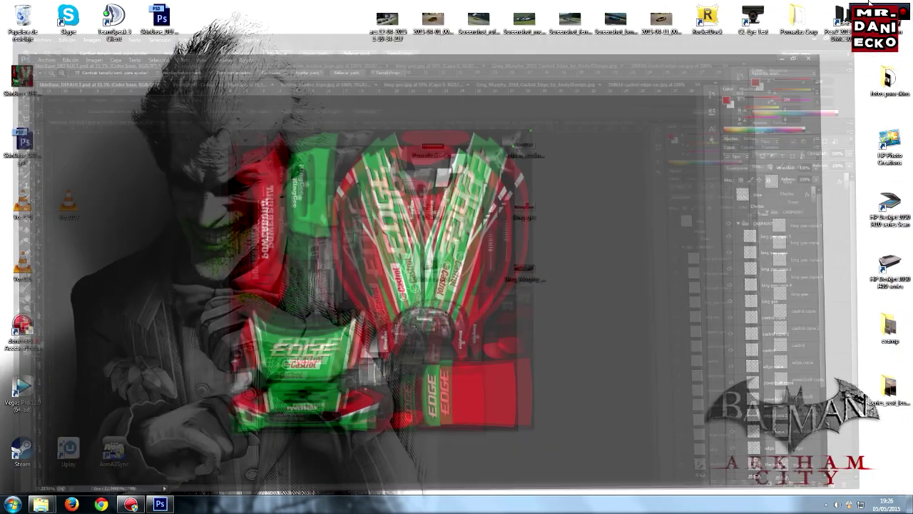
pyautogui.moveTo(23, 77)
pyautogui.mouseDown()
pyautogui.moveTo(197, 188)
pyautogui.moveTo(397, 344)
pyautogui.mouseUp()
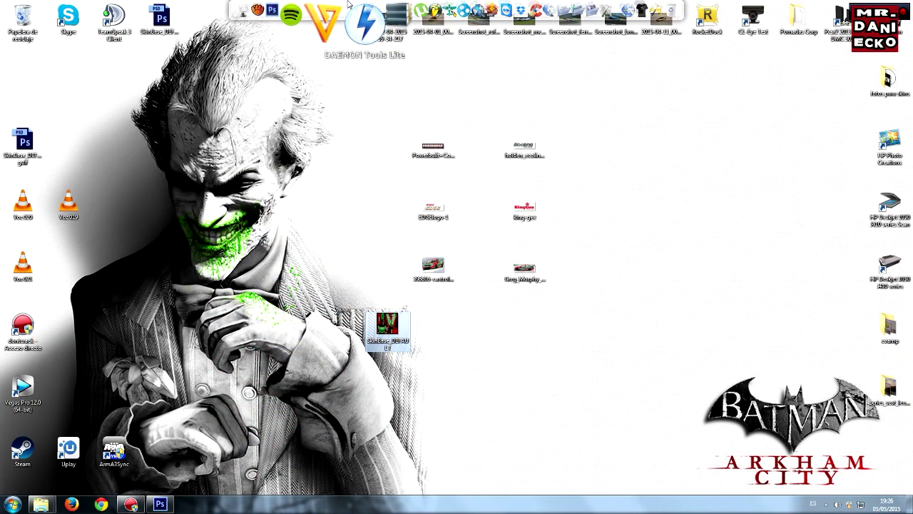
pyautogui.moveTo(408, 20)
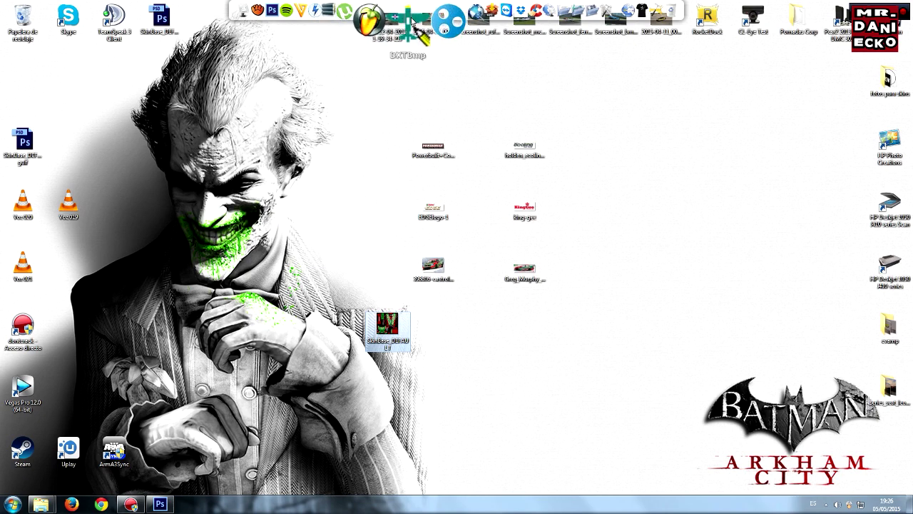
pyautogui.click(412, 22)
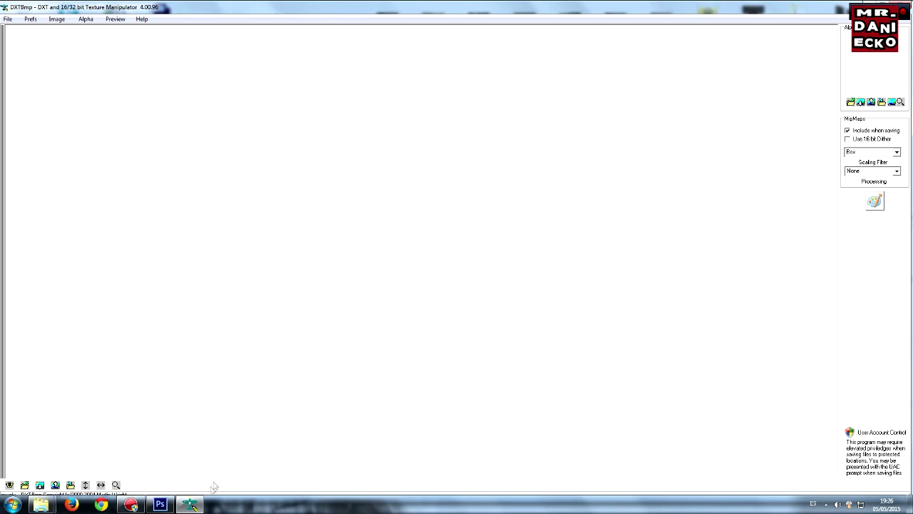
pyautogui.click(190, 505)
pyautogui.moveTo(389, 322); pyautogui.dragTo(245, 353)
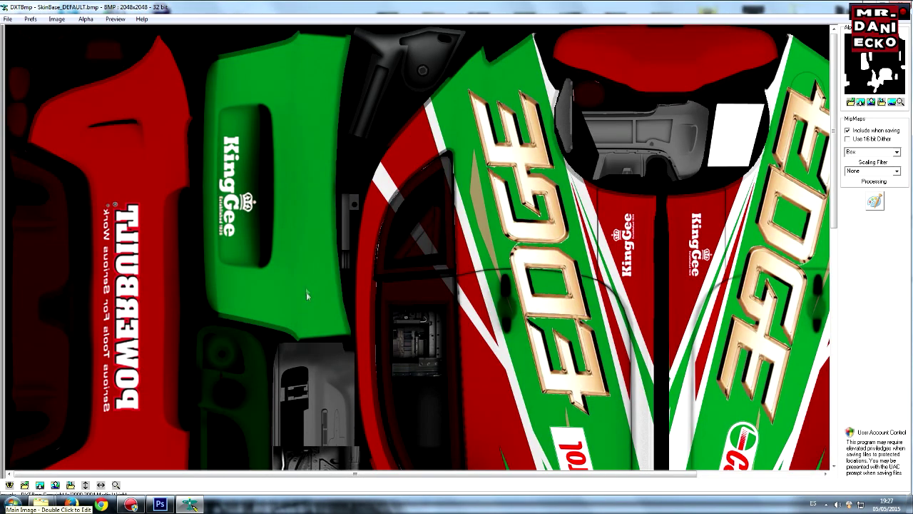
# Export it as a DXT1 DDS texture to the desktop and close DXTBmp.
pyautogui.click(8, 18)
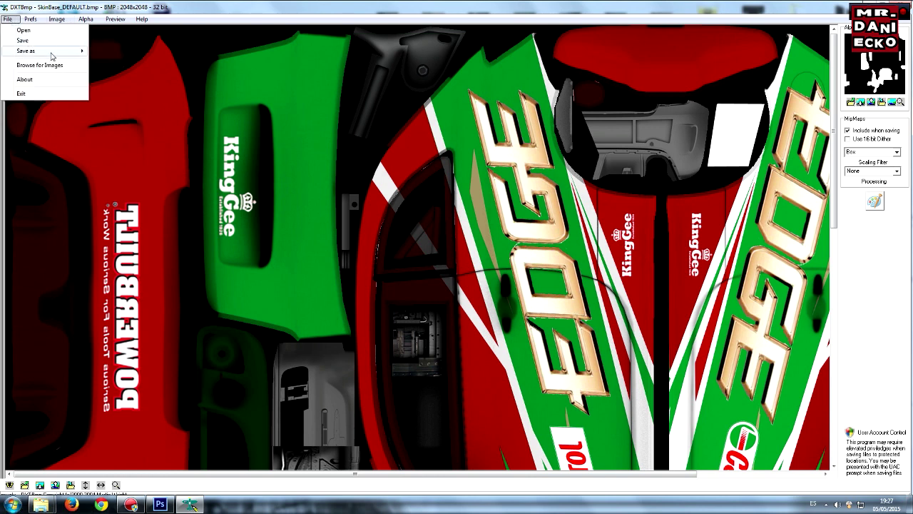
pyautogui.moveTo(27, 51)
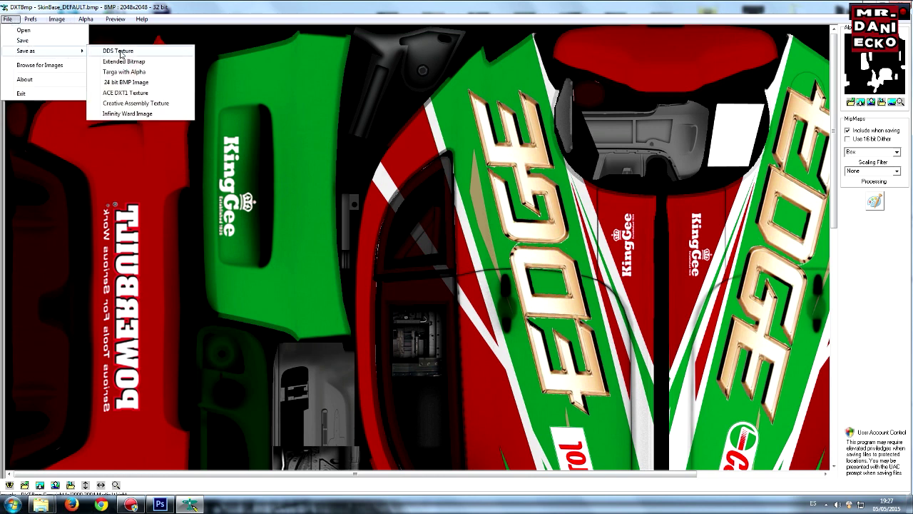
pyautogui.click(118, 51)
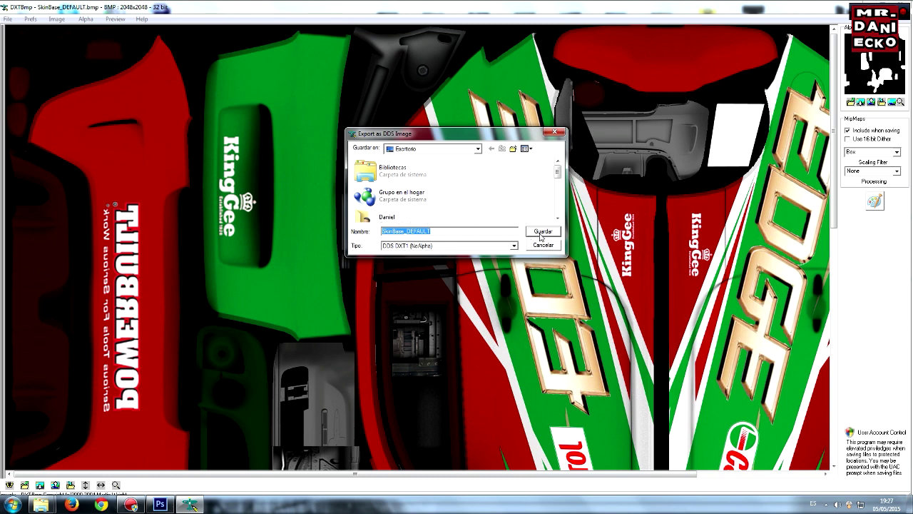
pyautogui.click(543, 232)
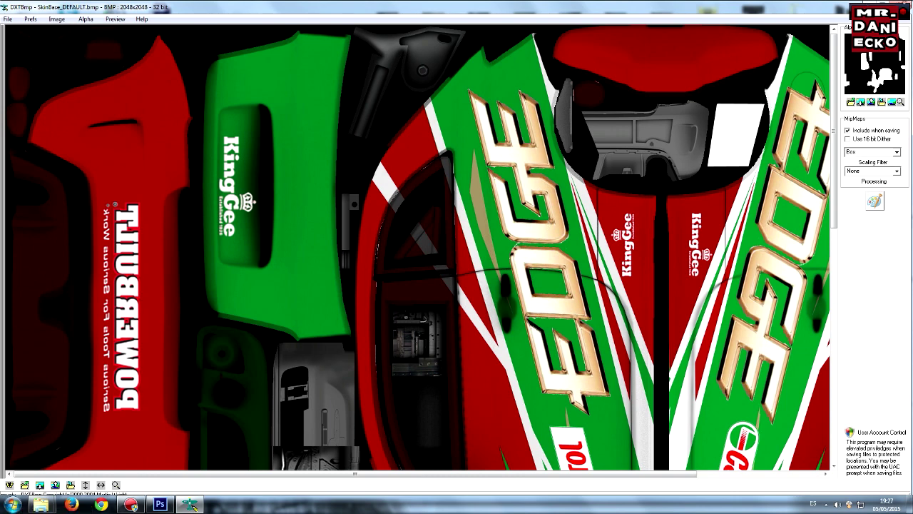
pyautogui.click(905, 7)
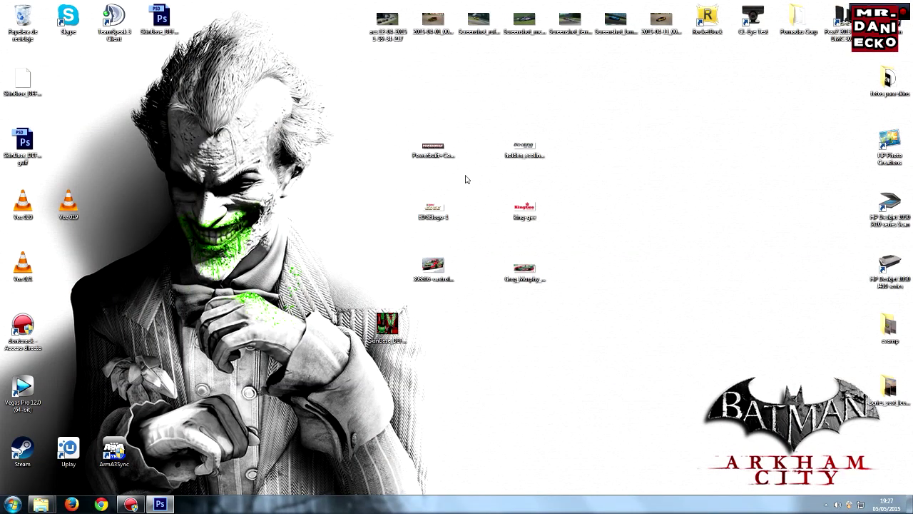
# Browse to assettocorsa\content\cars\abarth500\skins in Explorer.
pyautogui.moveTo(23, 78); pyautogui.dragTo(443, 326)
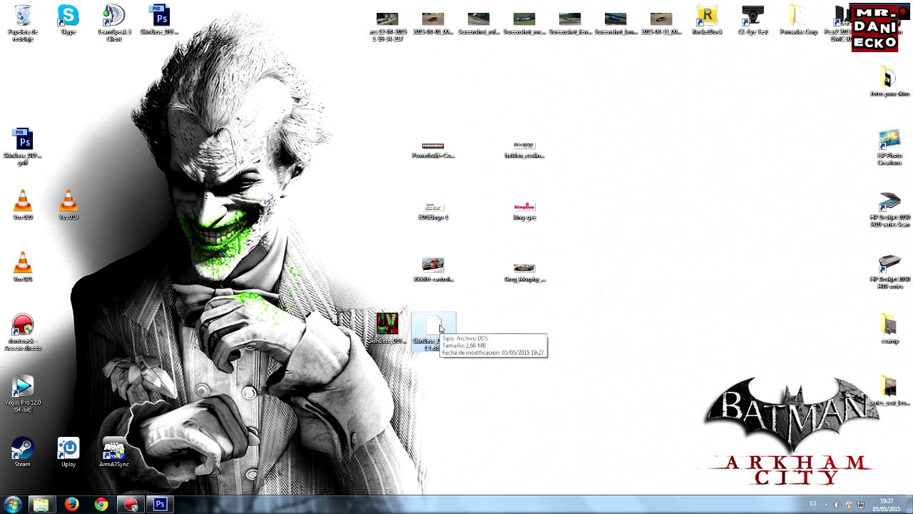
pyautogui.moveTo(41, 505)
pyautogui.click(62, 457)
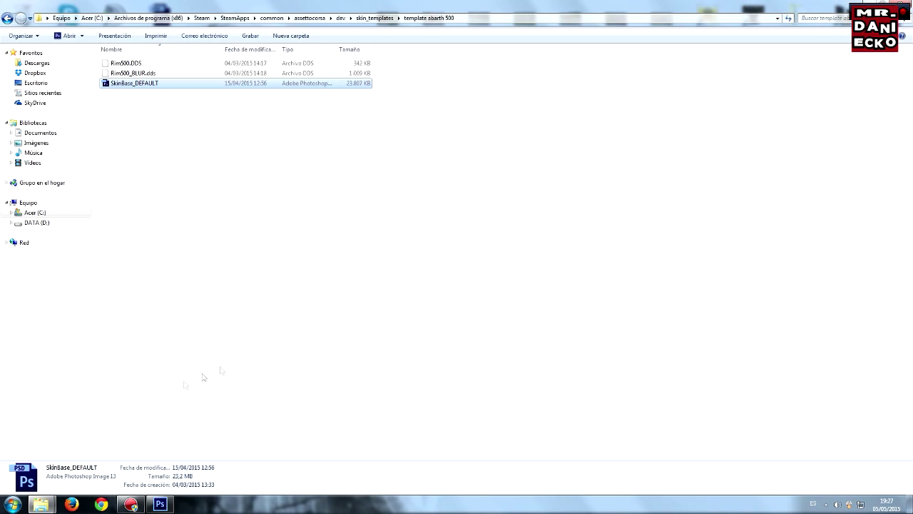
pyautogui.click(7, 19)
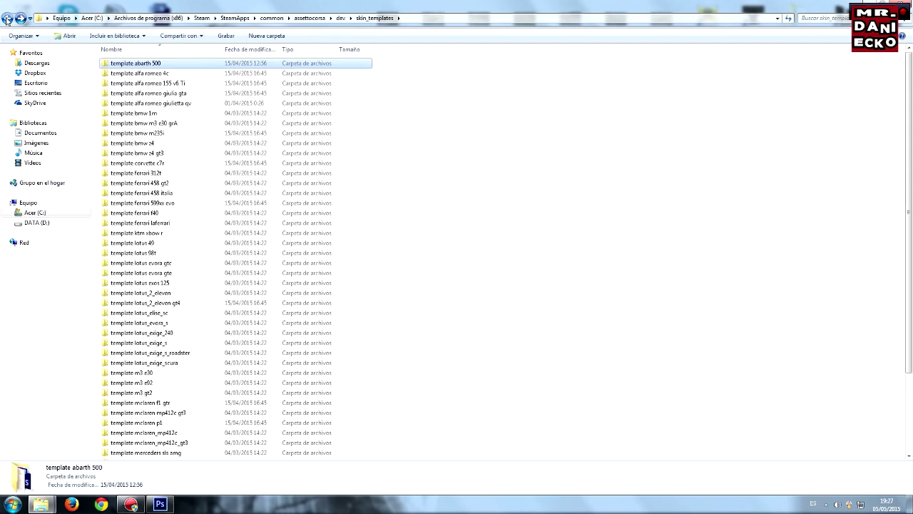
pyautogui.click(7, 18)
pyautogui.click(7, 18)
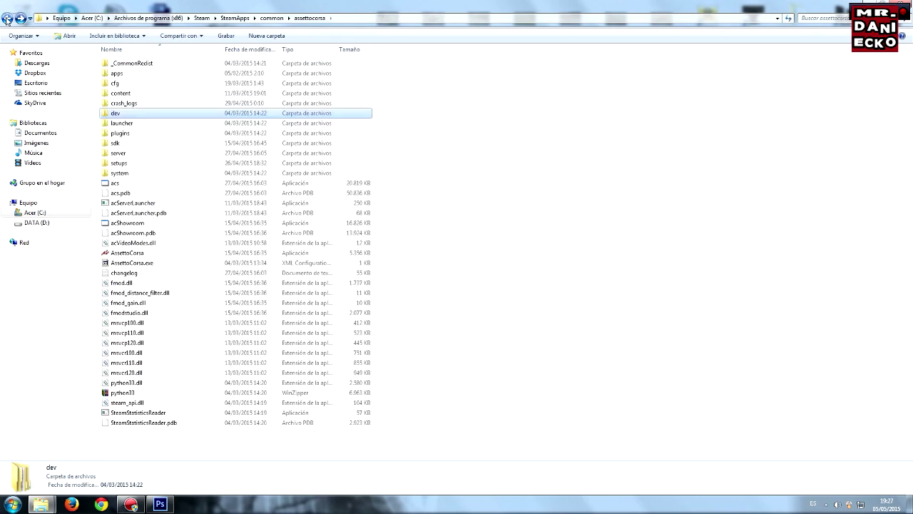
pyautogui.doubleClick(137, 95)
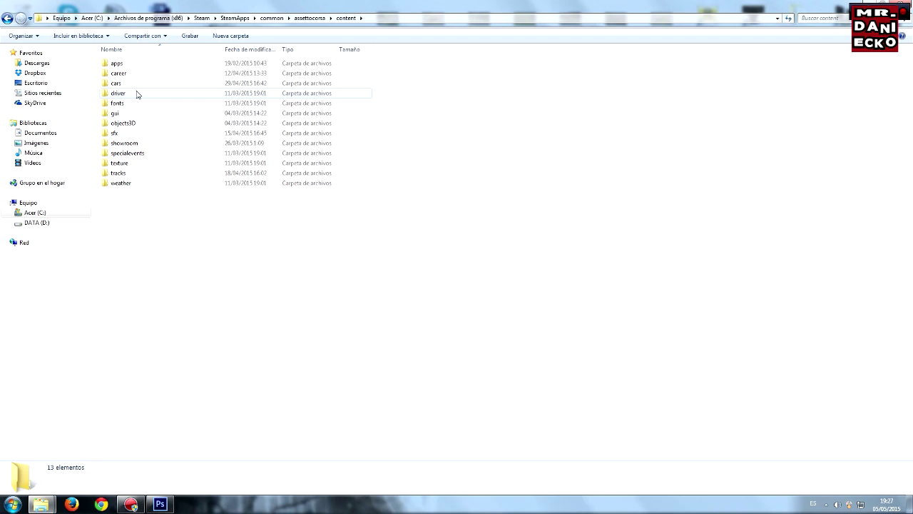
pyautogui.doubleClick(131, 84)
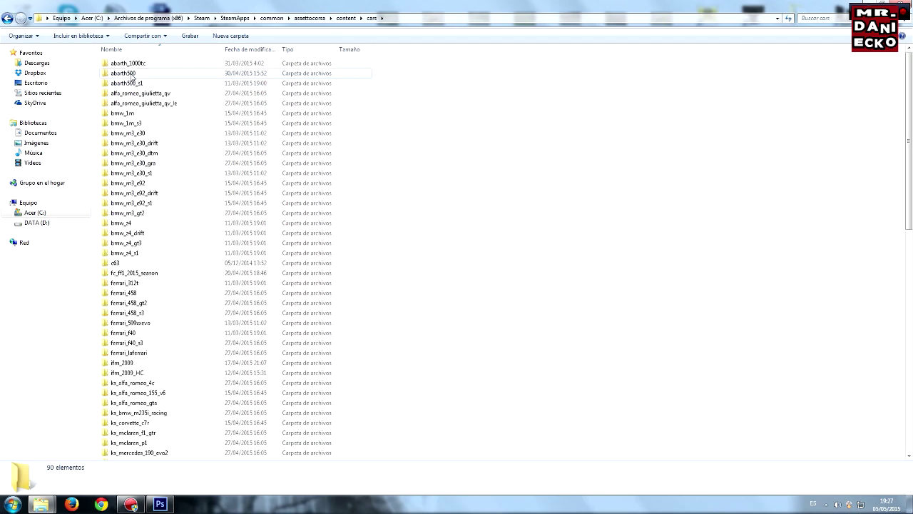
pyautogui.doubleClick(131, 75)
pyautogui.doubleClick(118, 92)
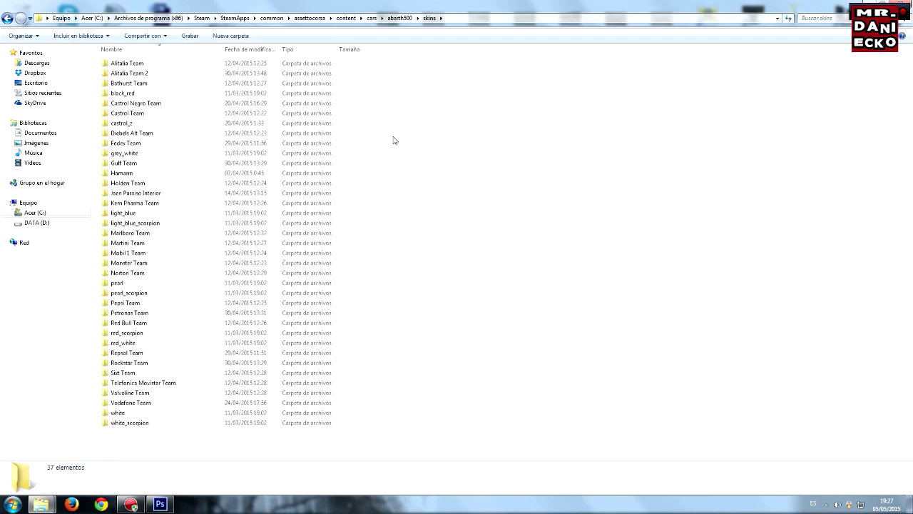
# Create a new folder named Edge Team among the skins and open it.
pyautogui.rightClick(496, 144)
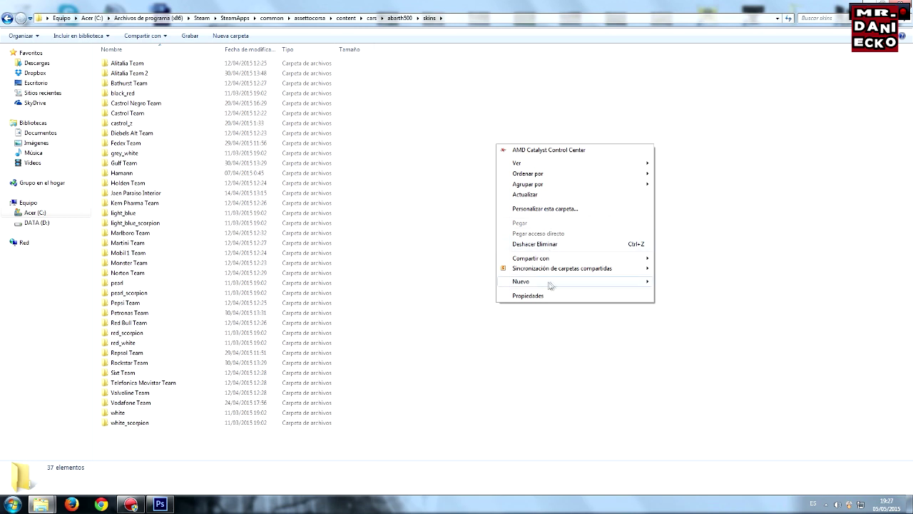
pyautogui.moveTo(542, 281)
pyautogui.click(666, 281)
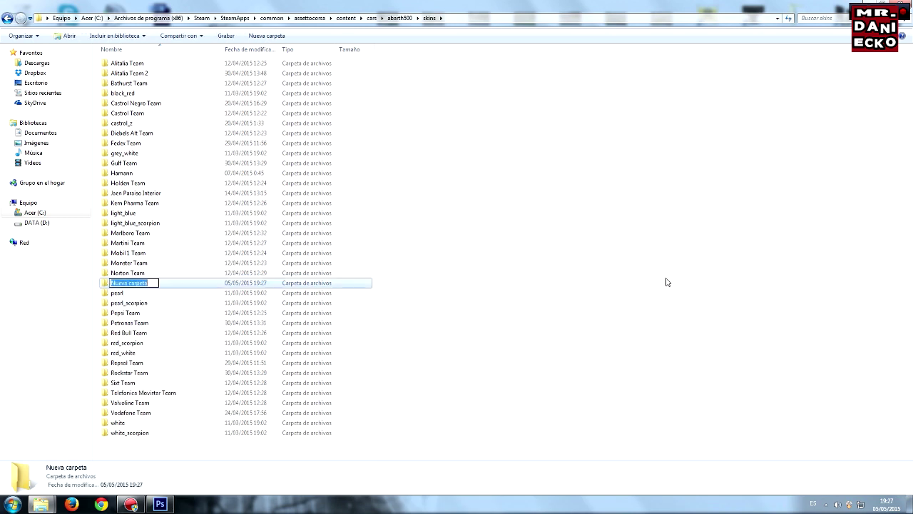
pyautogui.press('capslock')
pyautogui.write('R')
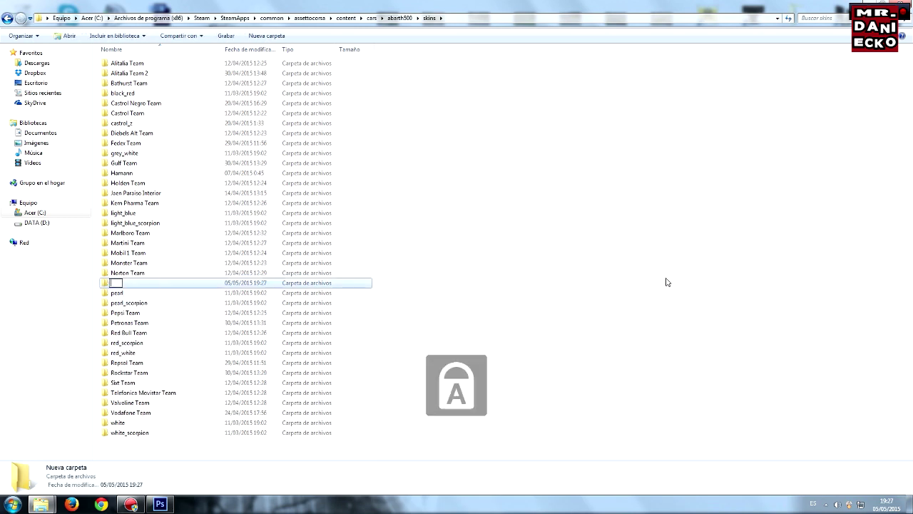
pyautogui.press('capslock')
pyautogui.write('o')
pyautogui.write('Team')
pyautogui.press('Return')
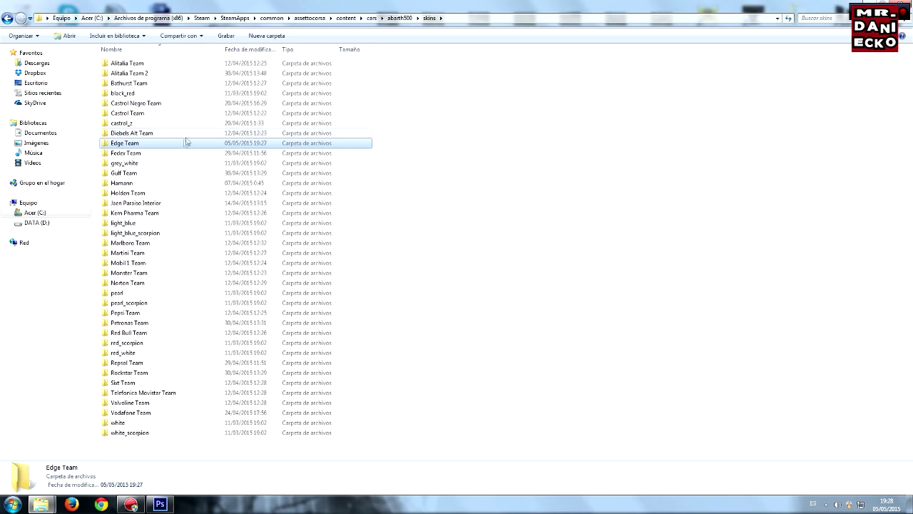
pyautogui.doubleClick(167, 144)
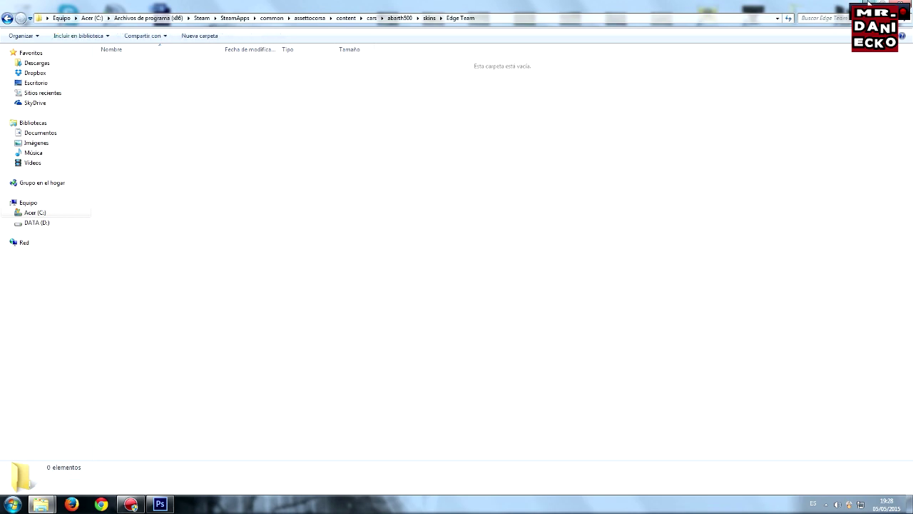
# Cut SkinBase_DEFAULT.dds from the desktop, paste it into Edge Team, and return to the skins list.
pyautogui.click(868, 4)
pyautogui.rightClick(443, 330)
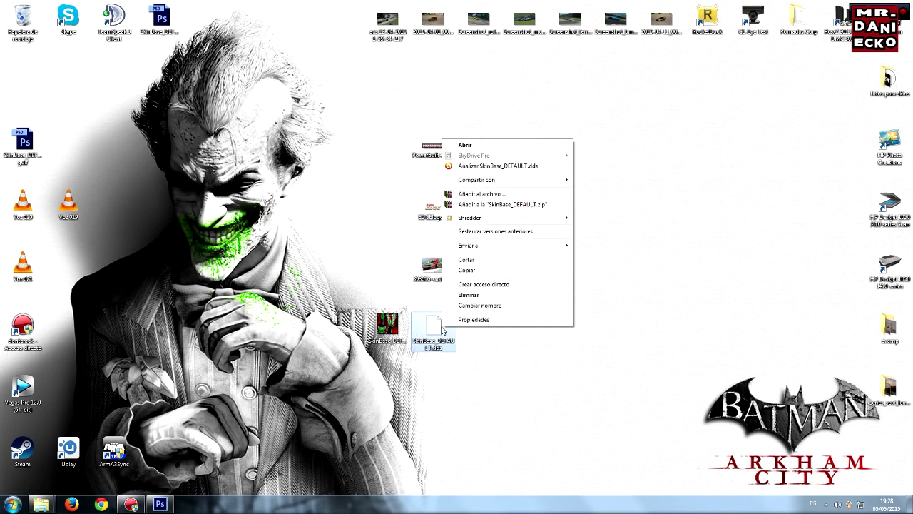
pyautogui.click(486, 261)
pyautogui.moveTo(41, 504)
pyautogui.click(58, 475)
pyautogui.rightClick(337, 261)
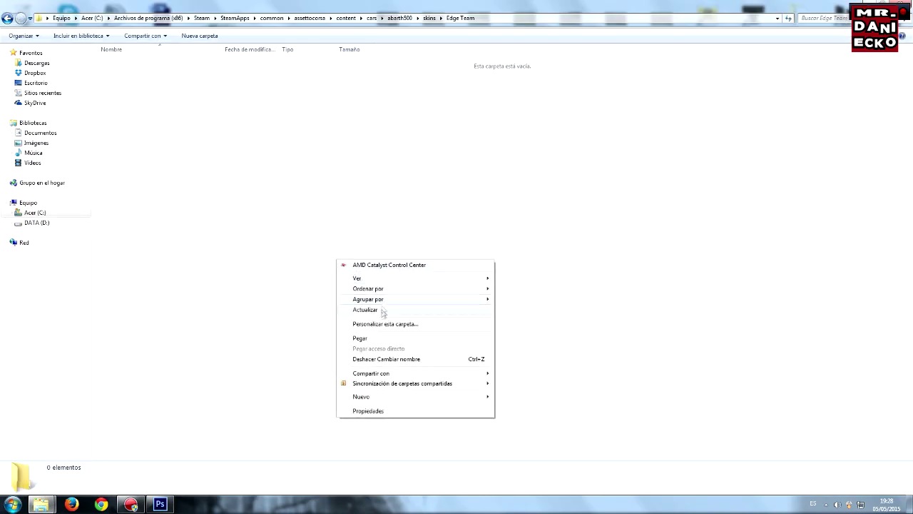
pyautogui.click(360, 338)
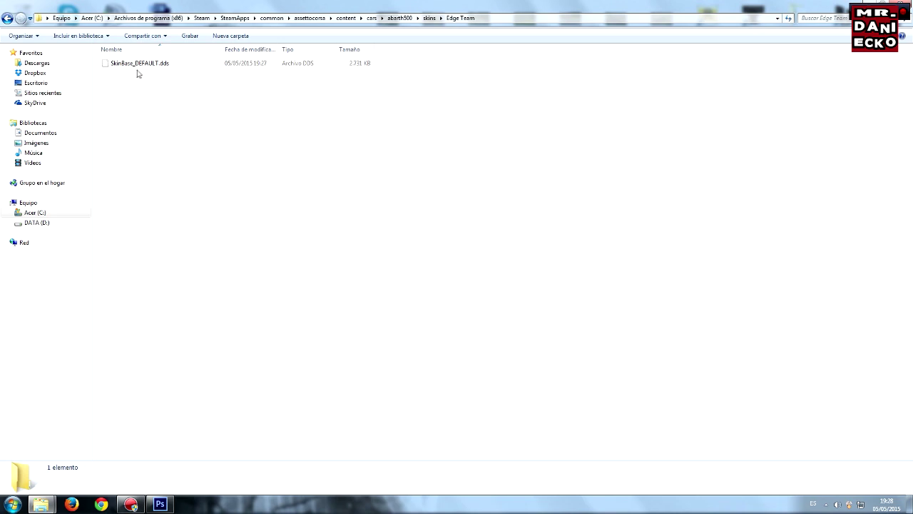
pyautogui.click(8, 20)
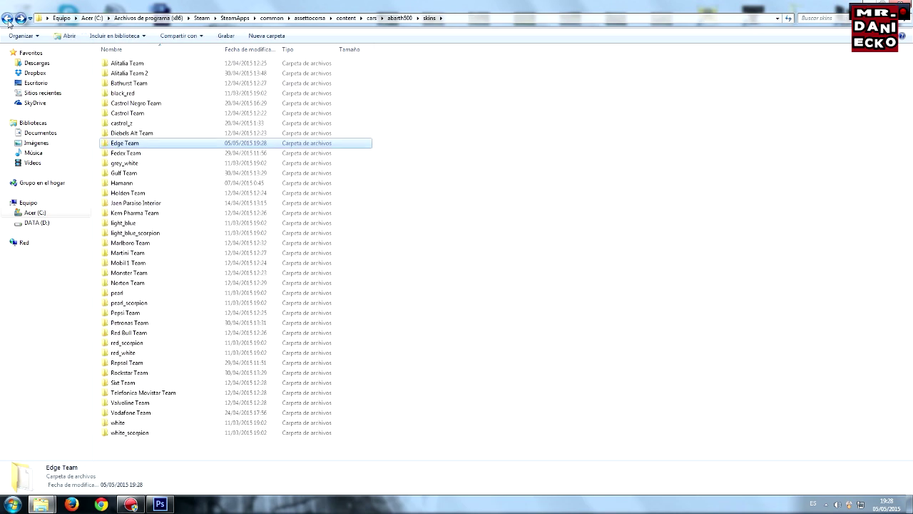
# Browse to dev\skin_templates\template abarth 500, then start DXTBmp with nothing loaded.
pyautogui.click(8, 19)
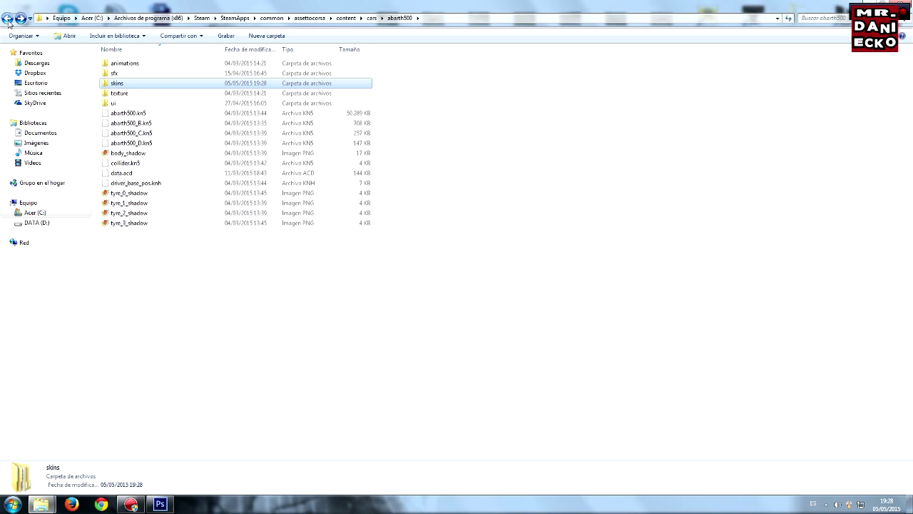
pyautogui.click(8, 19)
pyautogui.click(8, 19)
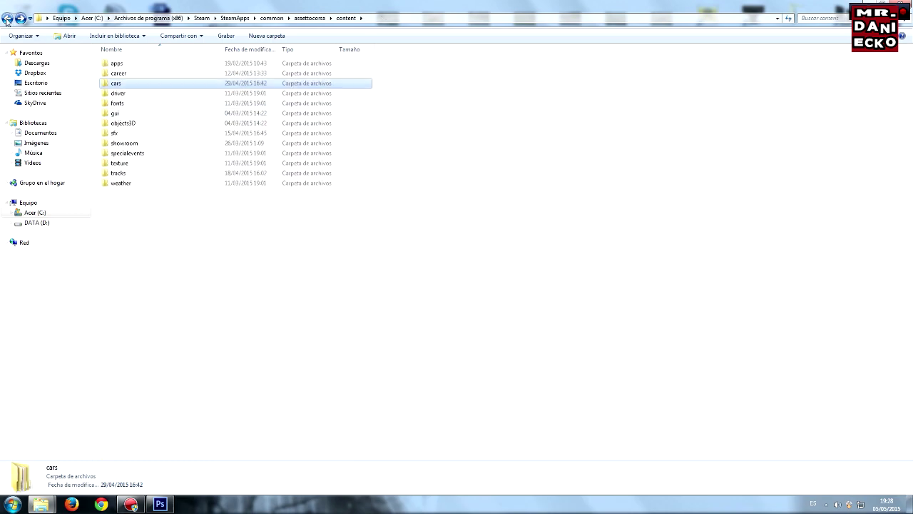
pyautogui.click(8, 19)
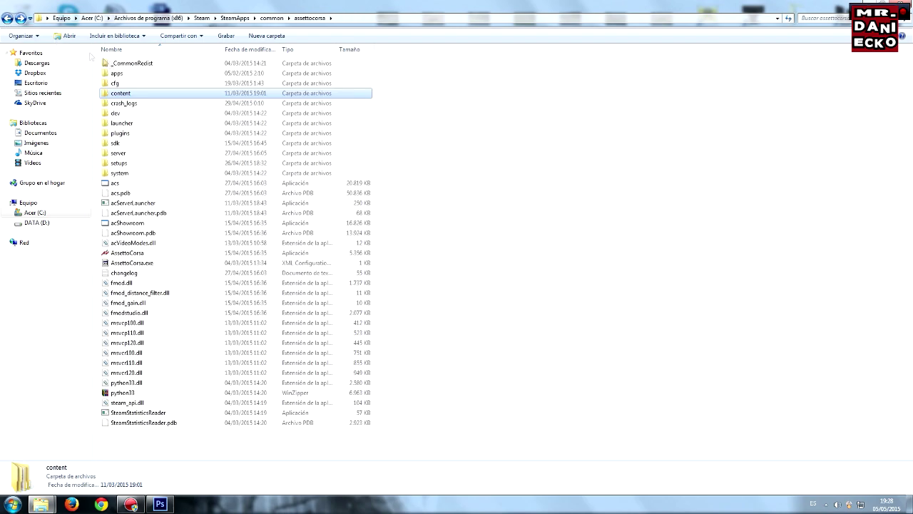
pyautogui.doubleClick(120, 113)
pyautogui.click(126, 63)
pyautogui.doubleClick(126, 64)
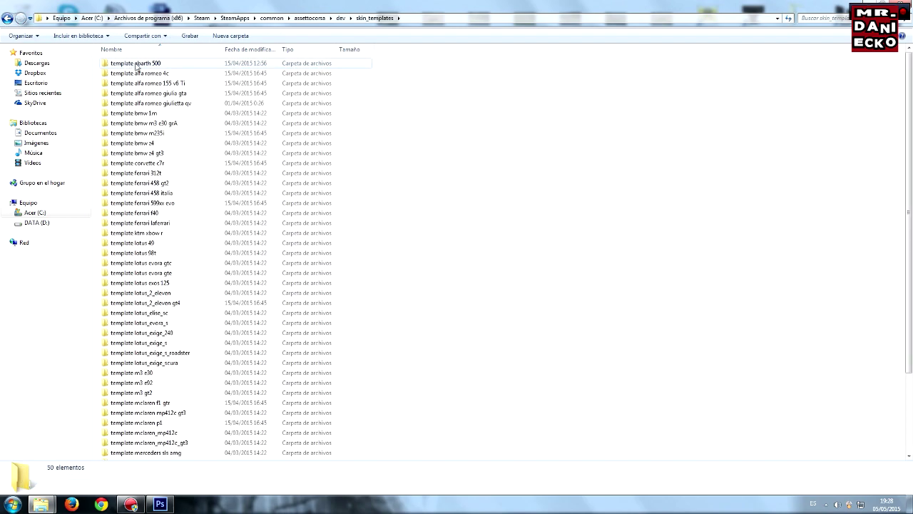
pyautogui.doubleClick(138, 64)
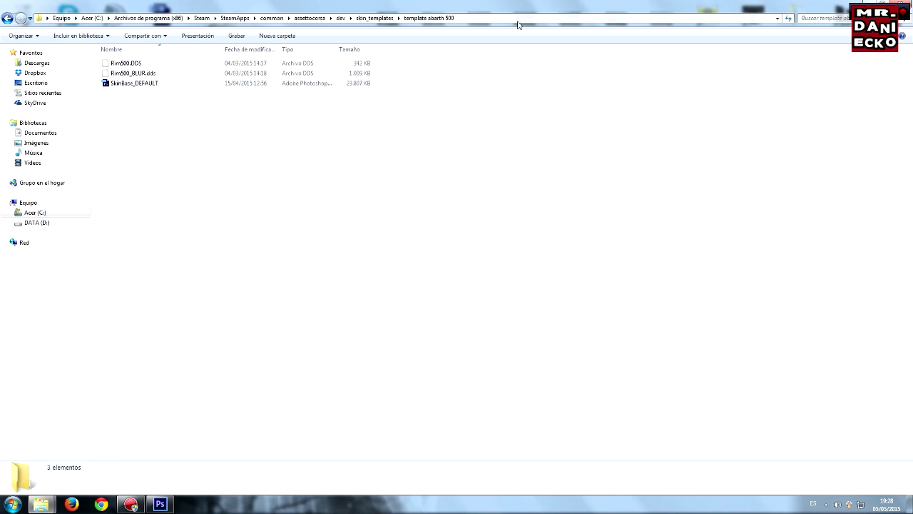
pyautogui.click(875, 3)
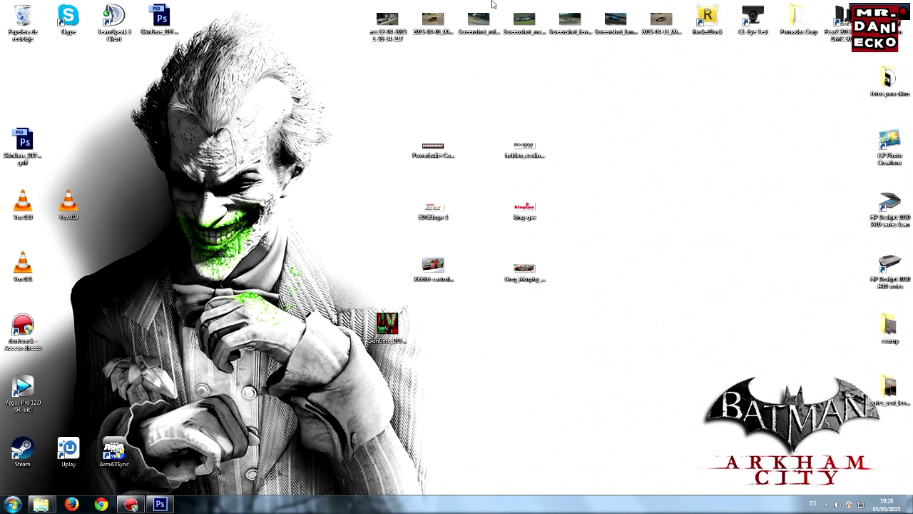
pyautogui.moveTo(422, 2)
pyautogui.click(420, 22)
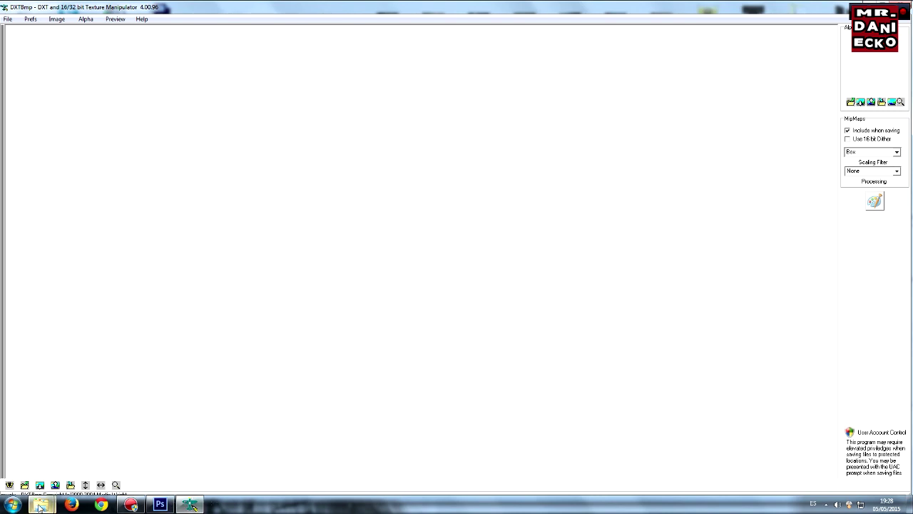
# Load Rim500.DDS from the template abarth 500 folder into DXTBmp.
pyautogui.click(41, 506)
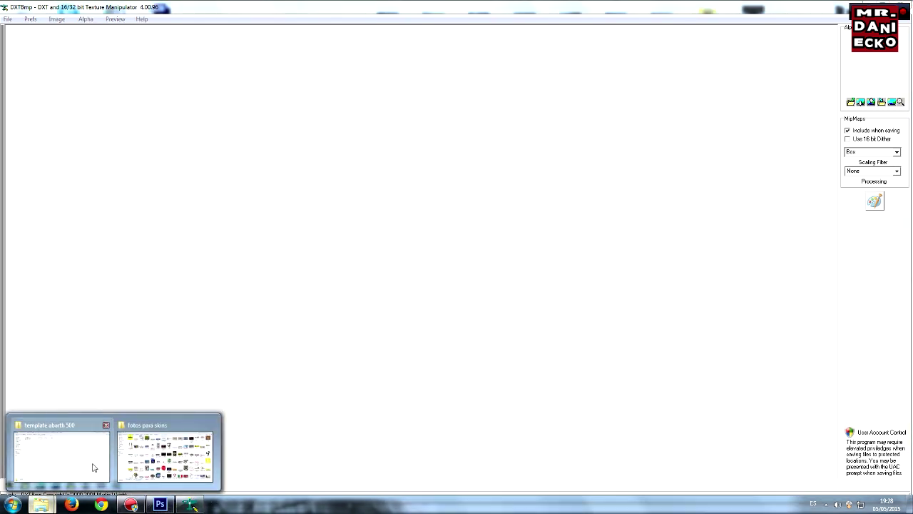
pyautogui.click(91, 467)
pyautogui.moveTo(125, 64)
pyautogui.mouseDown()
pyautogui.moveTo(194, 507)
pyautogui.moveTo(254, 344)
pyautogui.mouseUp()
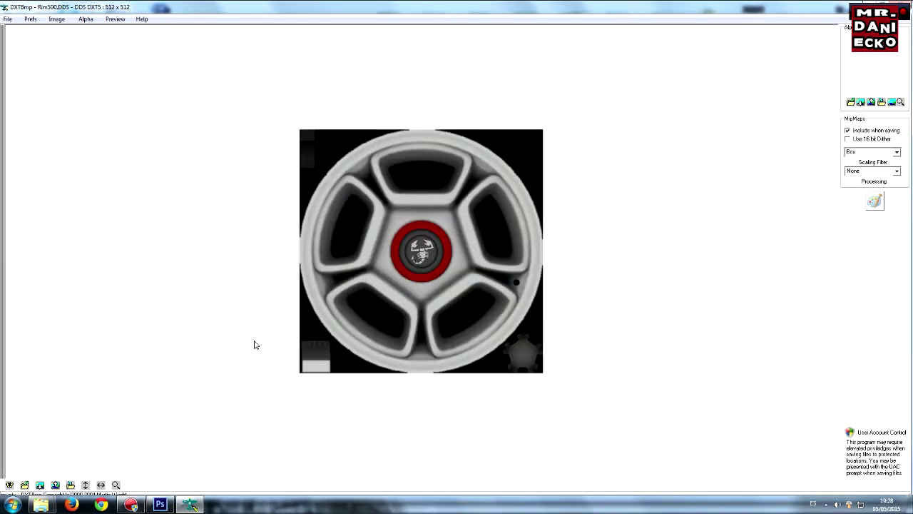
# Save the rim as an Extended 256 colour bitmap on the desktop, then close DXTBmp.
pyautogui.click(8, 18)
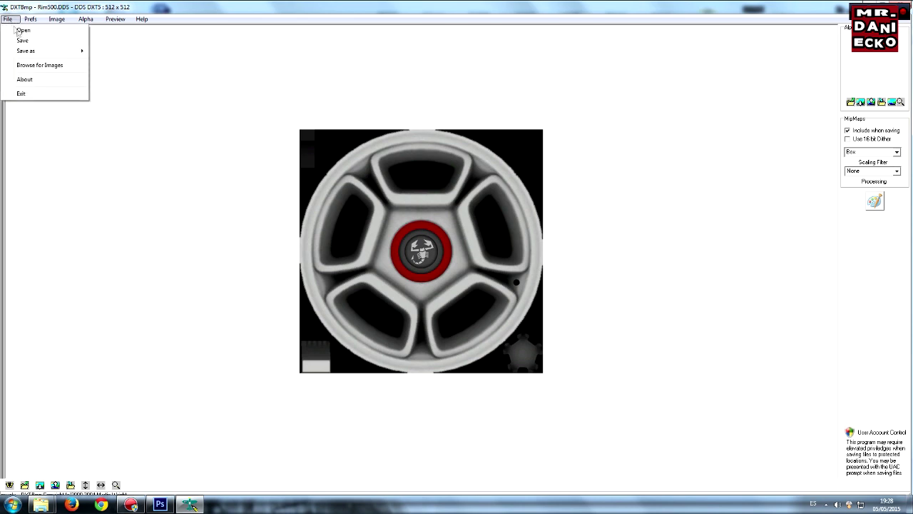
pyautogui.moveTo(26, 51)
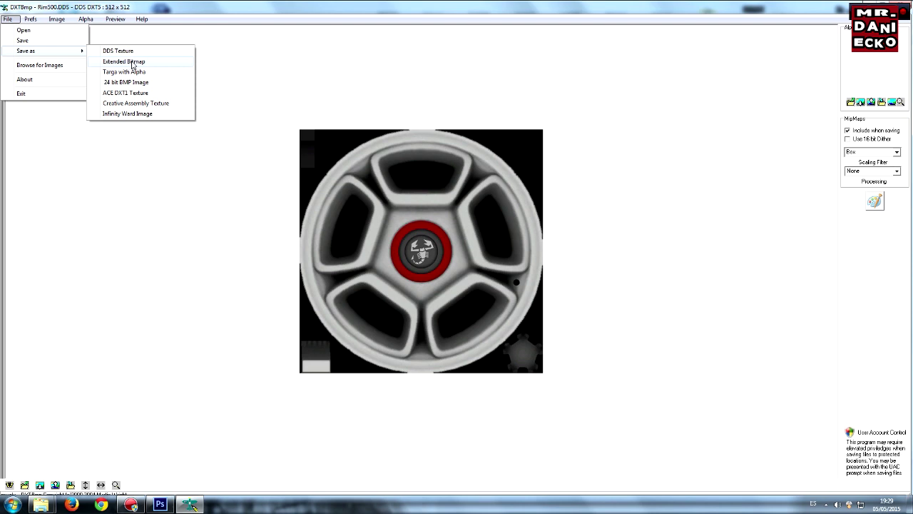
pyautogui.click(132, 62)
pyautogui.click(514, 248)
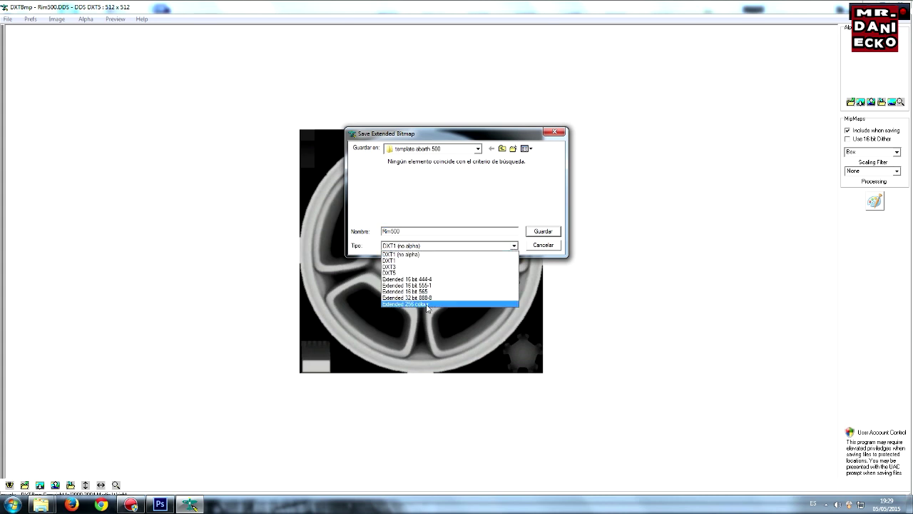
pyautogui.click(426, 304)
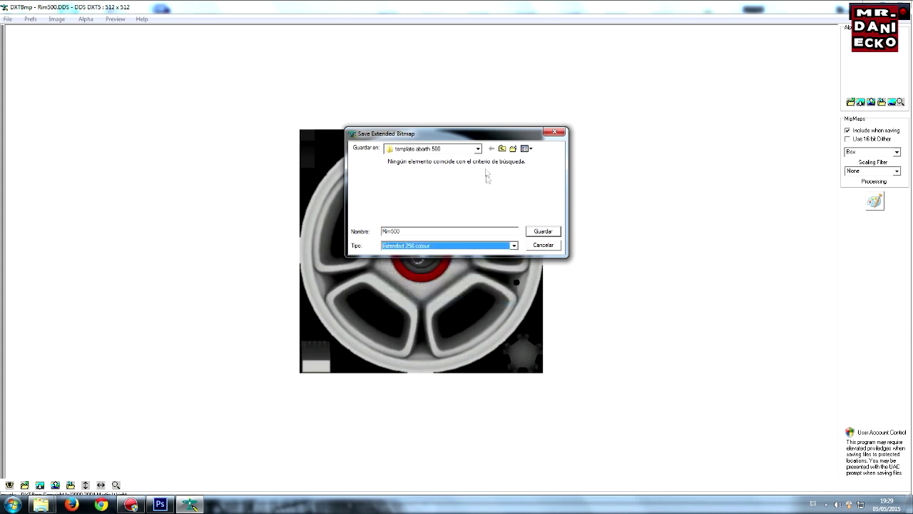
pyautogui.click(478, 148)
pyautogui.click(405, 158)
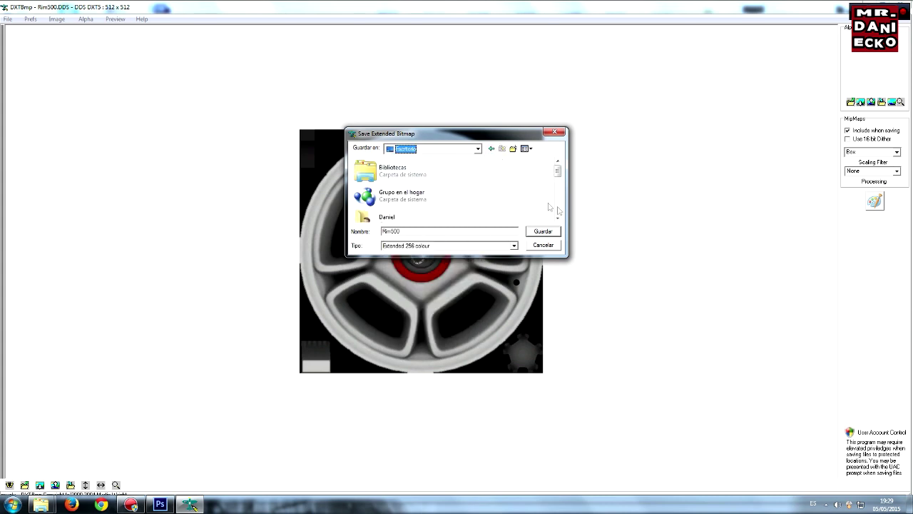
pyautogui.click(543, 232)
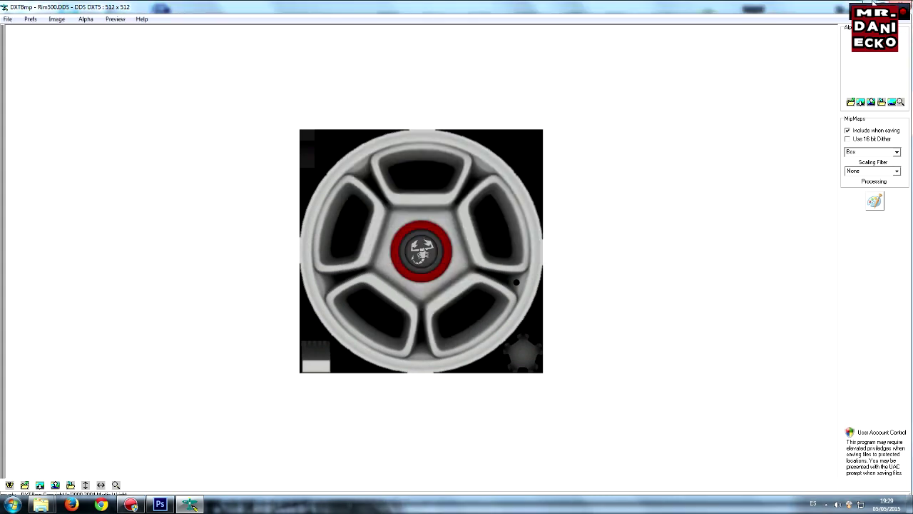
pyautogui.click(902, 6)
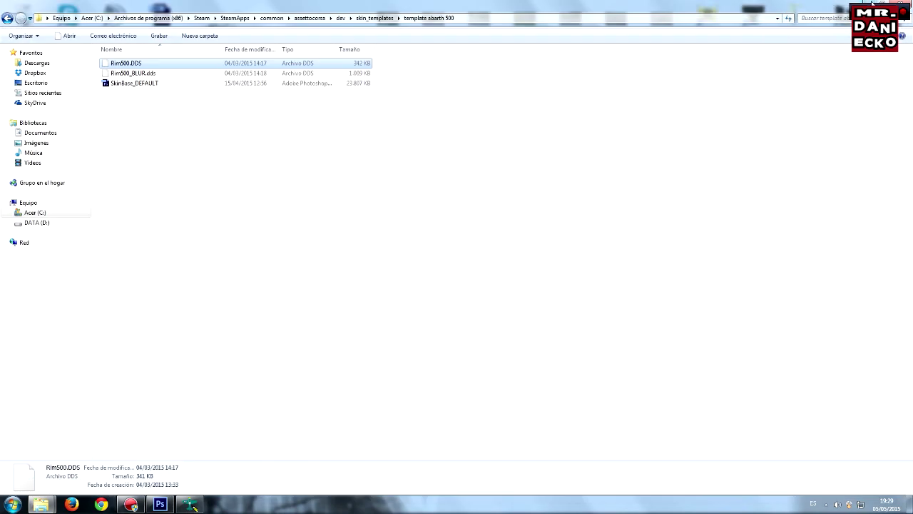
# Open Rim500.bmp in Photoshop, accepting the working RGB profile.
pyautogui.click(872, 3)
pyautogui.moveTo(22, 77)
pyautogui.mouseDown()
pyautogui.moveTo(479, 324)
pyautogui.moveTo(163, 492)
pyautogui.moveTo(756, 35)
pyautogui.mouseUp()
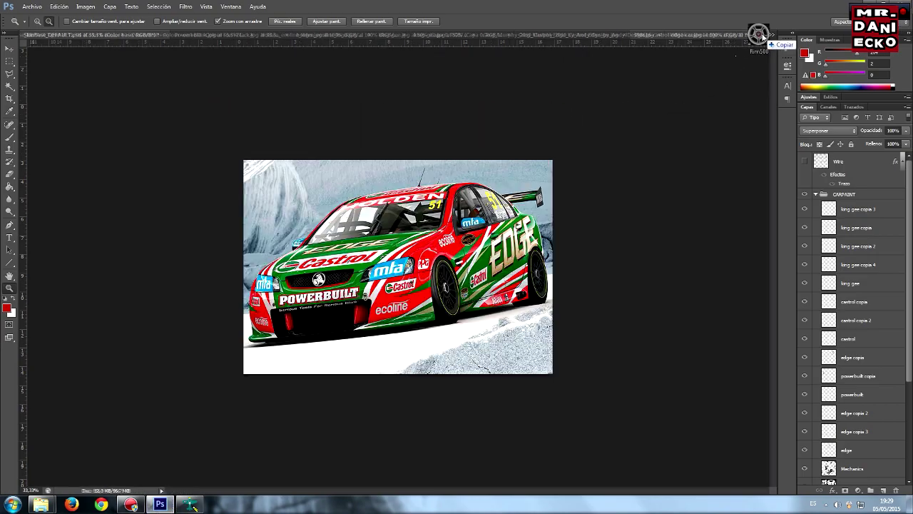
pyautogui.moveTo(756, 36); pyautogui.dragTo(762, 35)
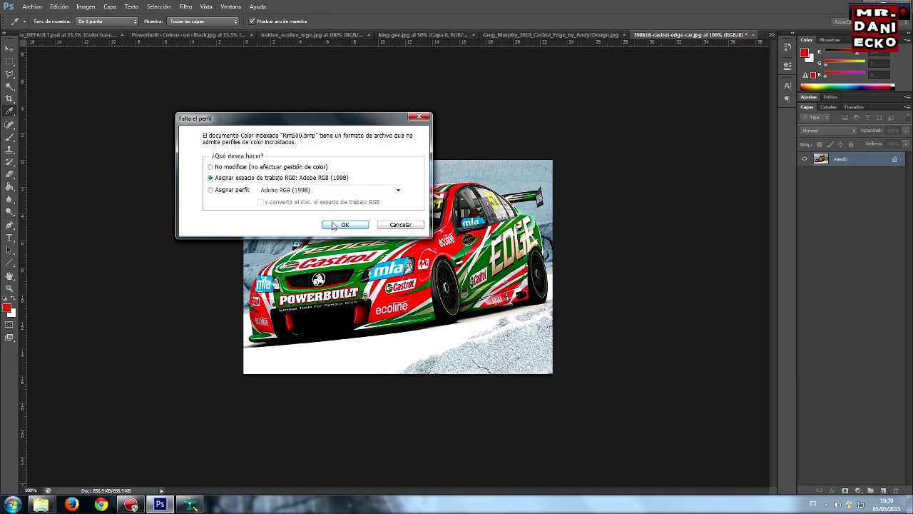
pyautogui.click(333, 225)
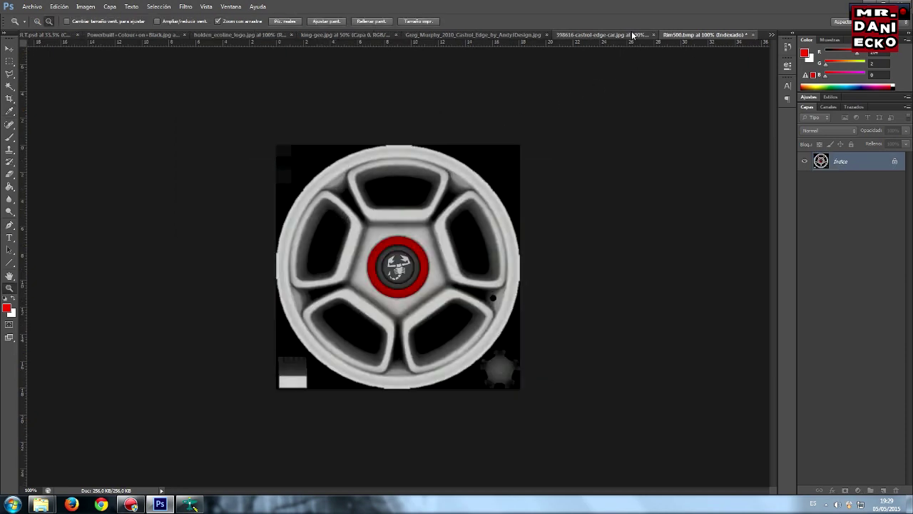
# Close the Greg_Murphy livery image and return to the Rim500 wheel document.
pyautogui.click(632, 35)
pyautogui.click(527, 34)
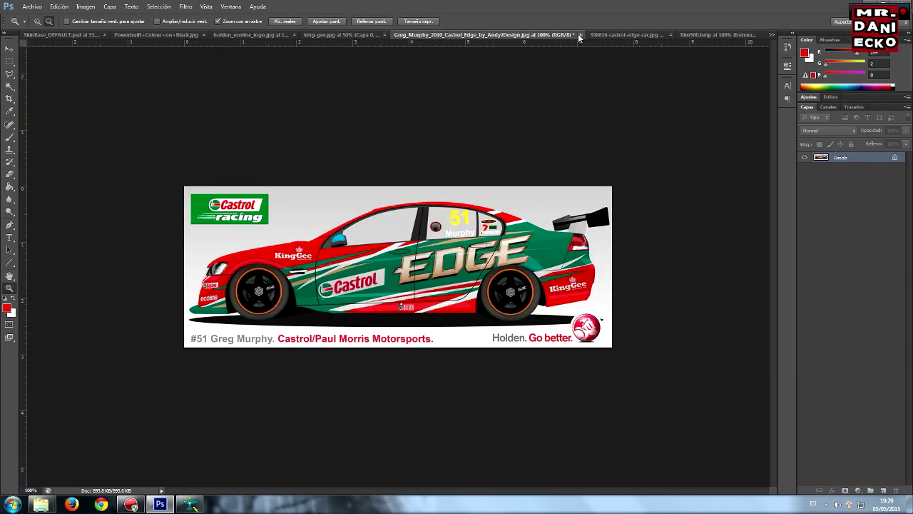
pyautogui.click(579, 36)
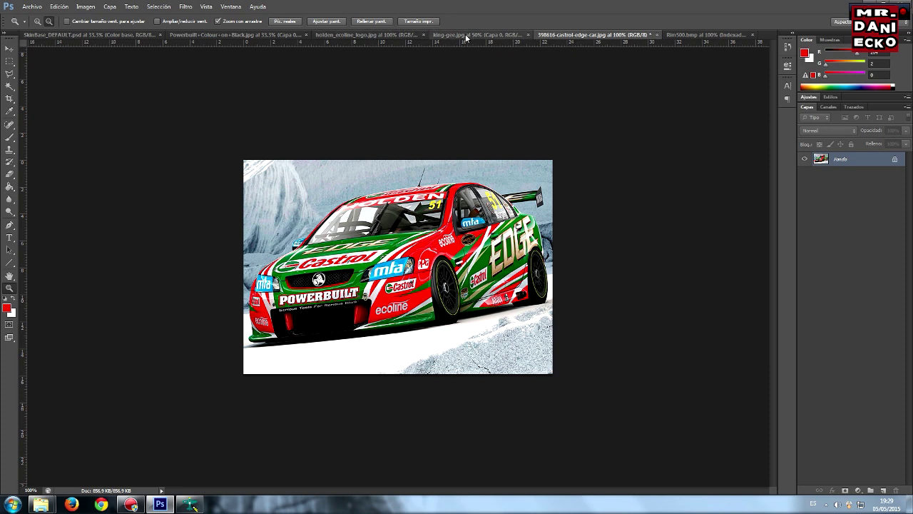
pyautogui.click(683, 36)
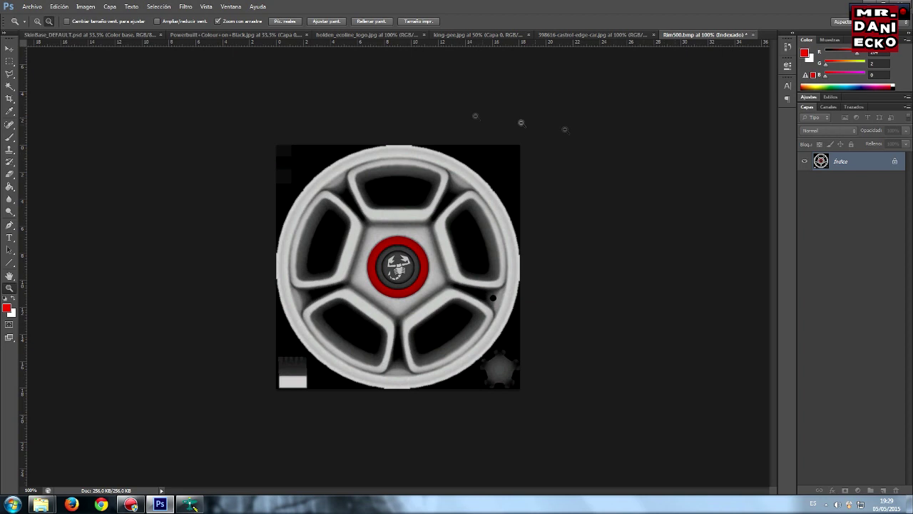
pyautogui.click(85, 6)
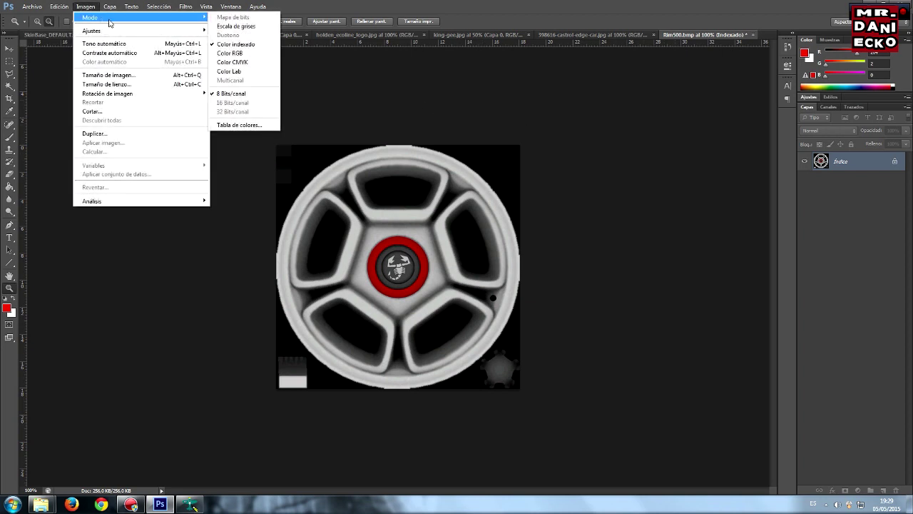
pyautogui.moveTo(114, 17)
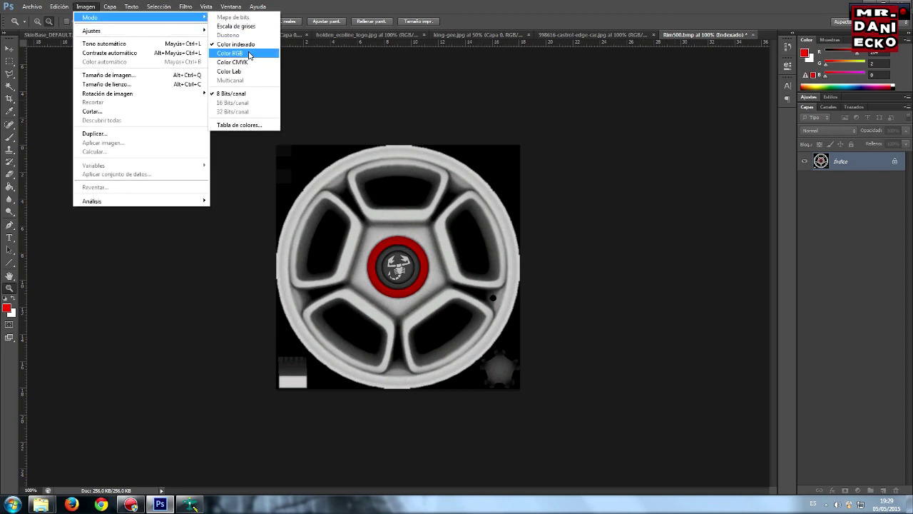
# Convert the wheel image to RGB and turn its background into a rasterized Capa 0 layer.
pyautogui.click(250, 55)
pyautogui.rightClick(859, 165)
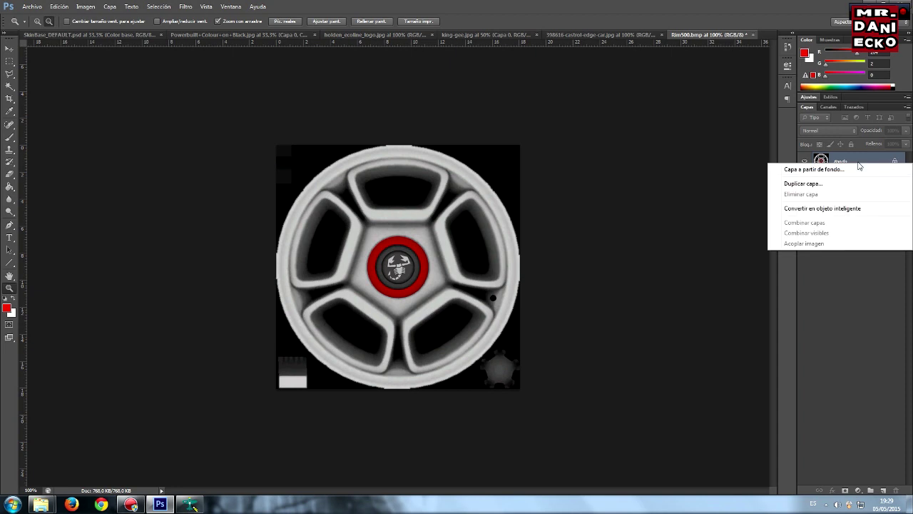
pyautogui.click(840, 209)
pyautogui.rightClick(864, 166)
pyautogui.click(763, 259)
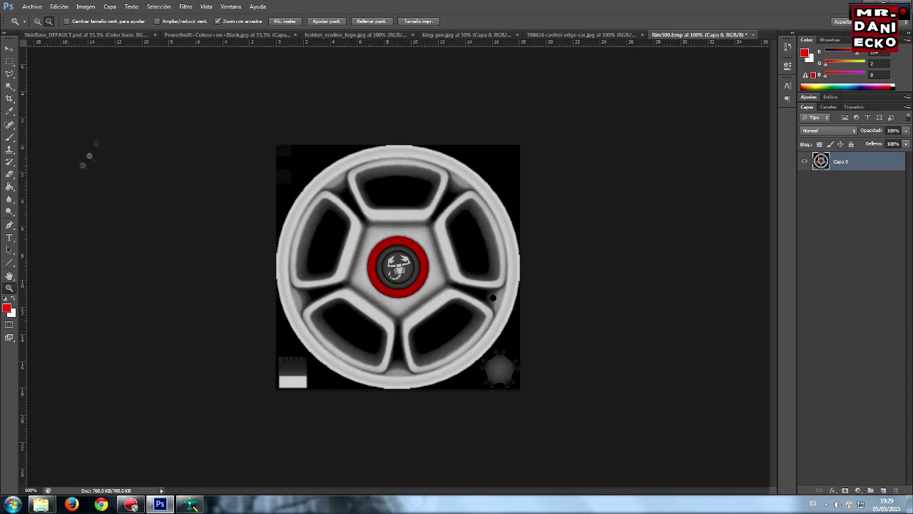
# Sample the livery's green from the skin base document with the Eyedropper.
pyautogui.click(567, 34)
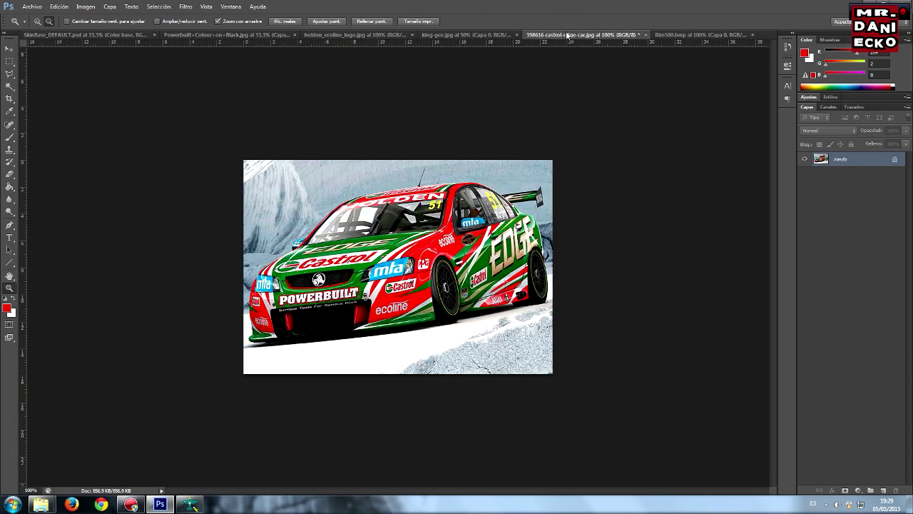
pyautogui.click(121, 35)
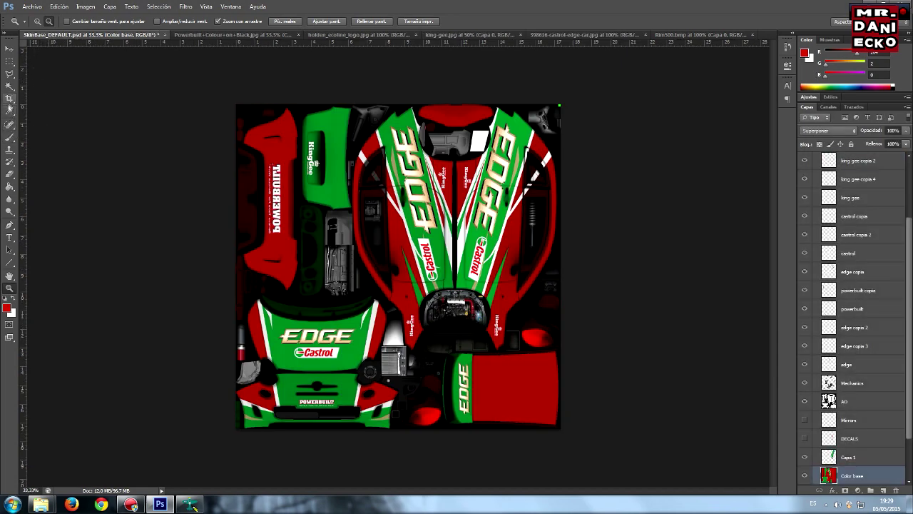
pyautogui.click(10, 111)
pyautogui.click(496, 238)
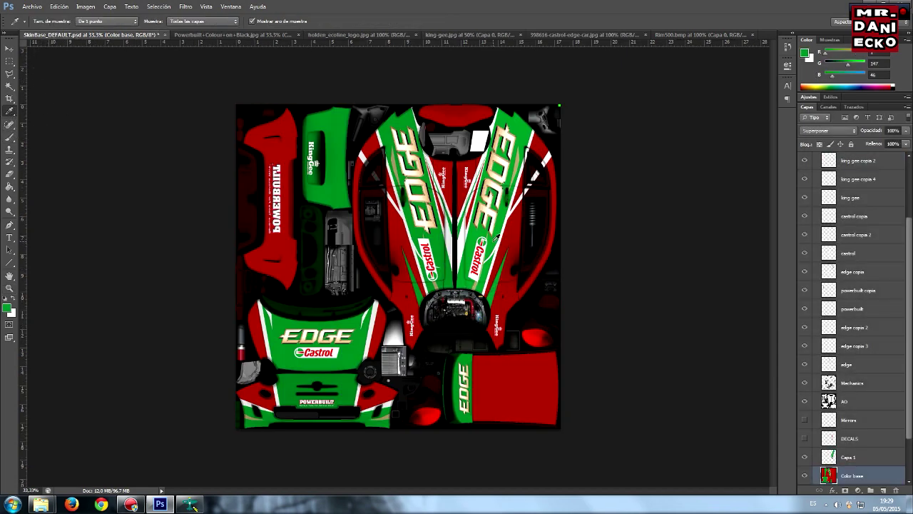
# Brush the sampled green over the entire Rim500 wheel texture.
pyautogui.click(670, 35)
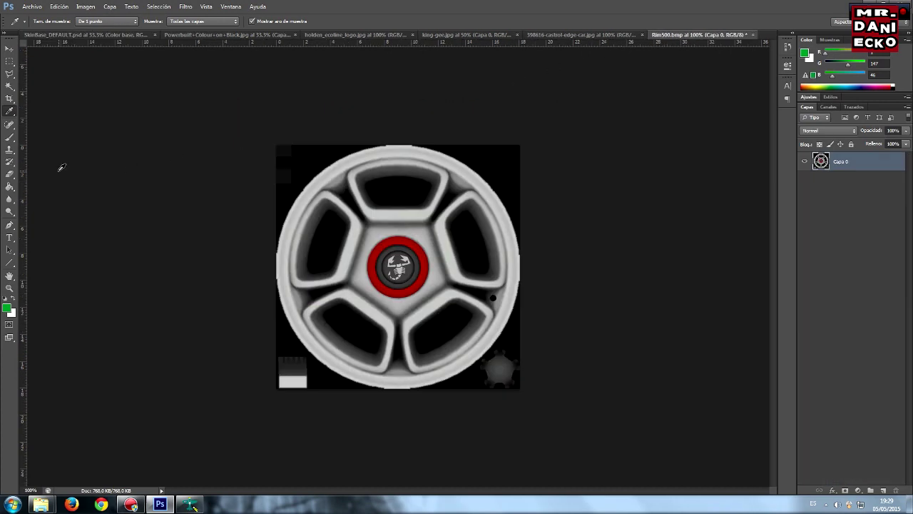
pyautogui.click(10, 137)
pyautogui.moveTo(277, 157)
pyautogui.mouseDown()
pyautogui.moveTo(525, 174)
pyautogui.moveTo(473, 214)
pyautogui.moveTo(282, 258)
pyautogui.moveTo(240, 289)
pyautogui.moveTo(502, 286)
pyautogui.moveTo(540, 322)
pyautogui.moveTo(265, 387)
pyautogui.moveTo(591, 377)
pyautogui.mouseUp()
pyautogui.click(33, 7)
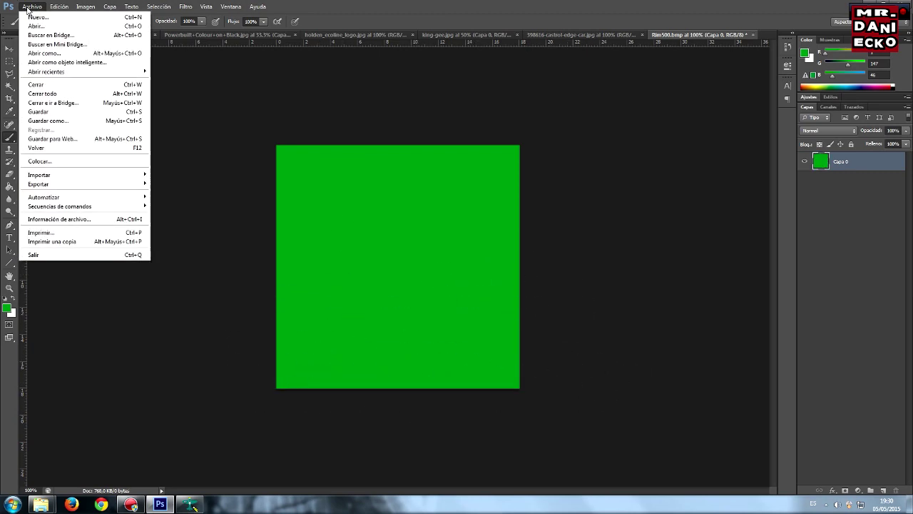
# Save the green rim as a 24-bit BMP, replacing the existing Rim500.bmp on the desktop.
pyautogui.click(54, 121)
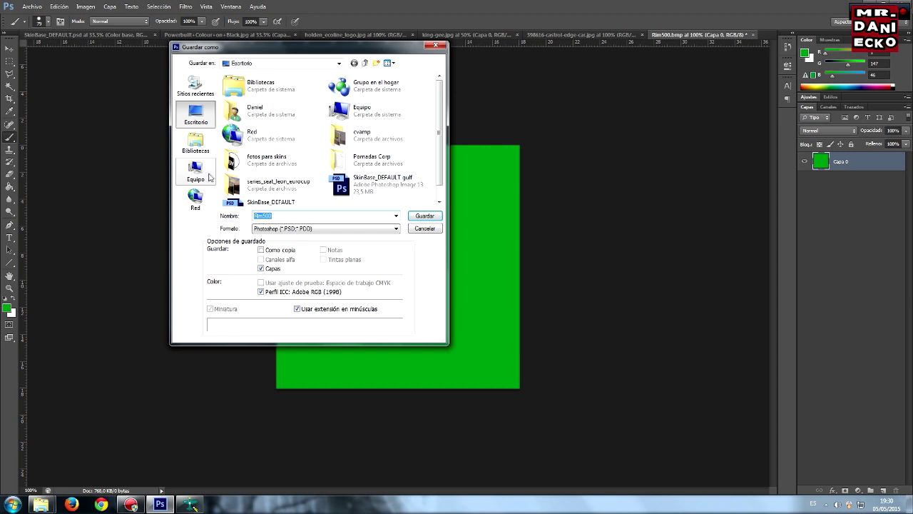
pyautogui.click(292, 229)
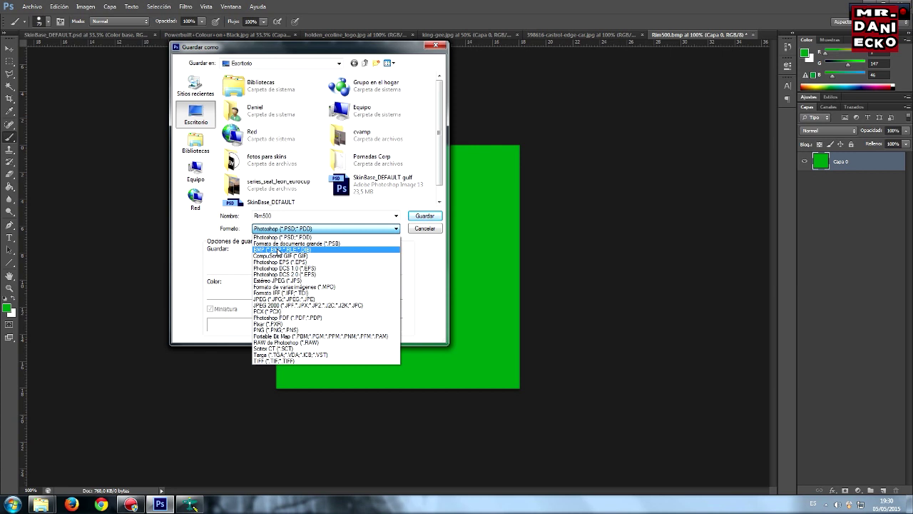
pyautogui.click(278, 251)
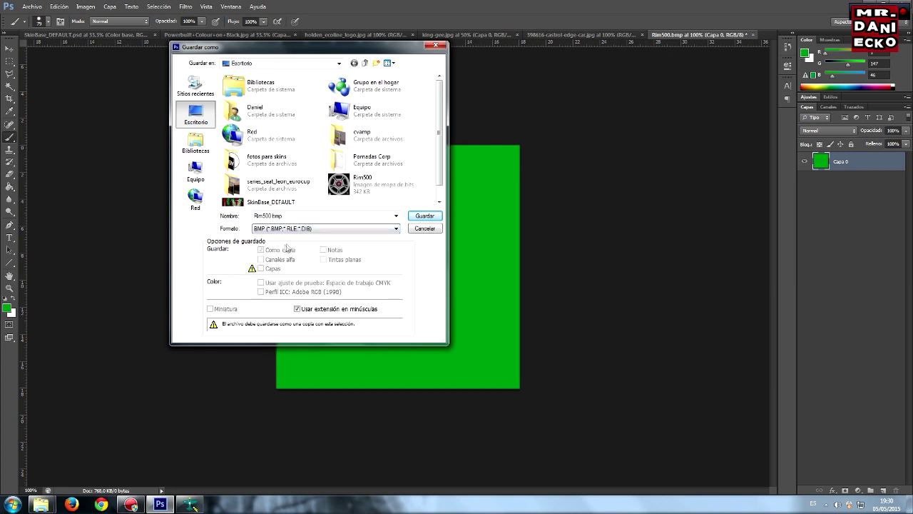
pyautogui.click(424, 216)
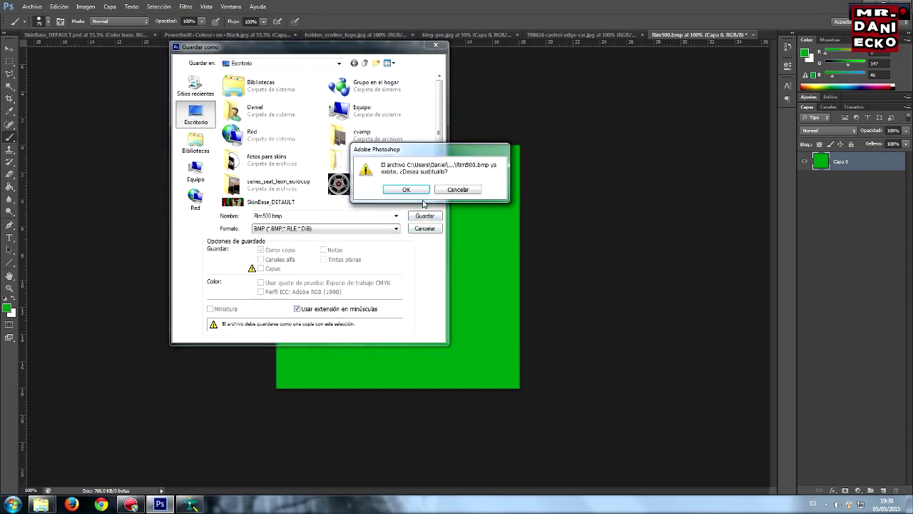
pyautogui.click(406, 189)
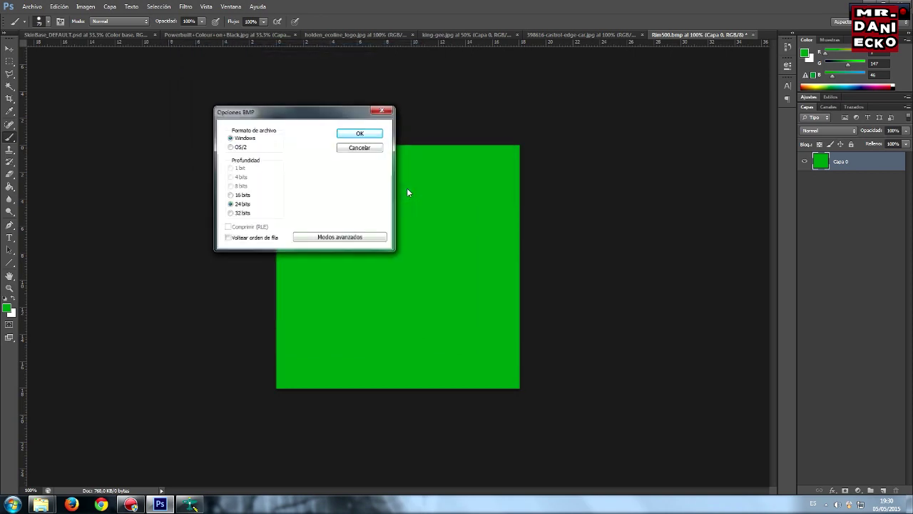
pyautogui.click(363, 131)
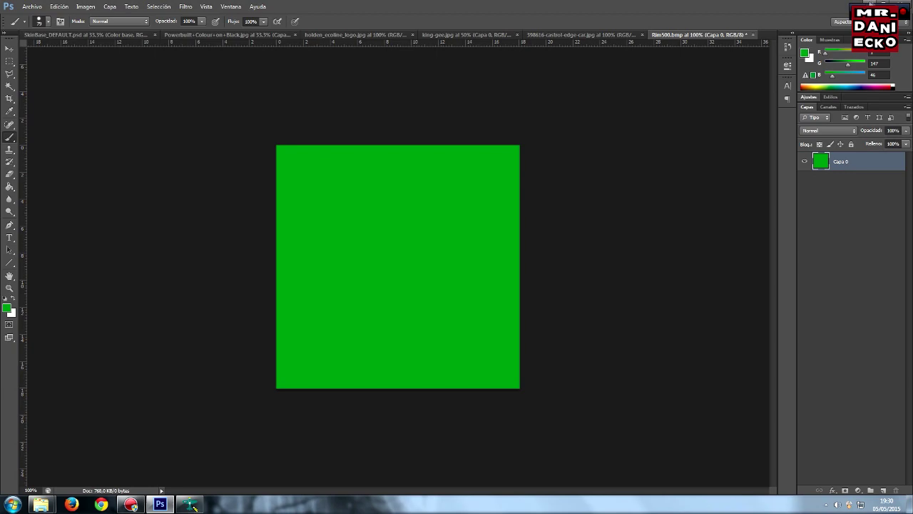
pyautogui.click(868, 3)
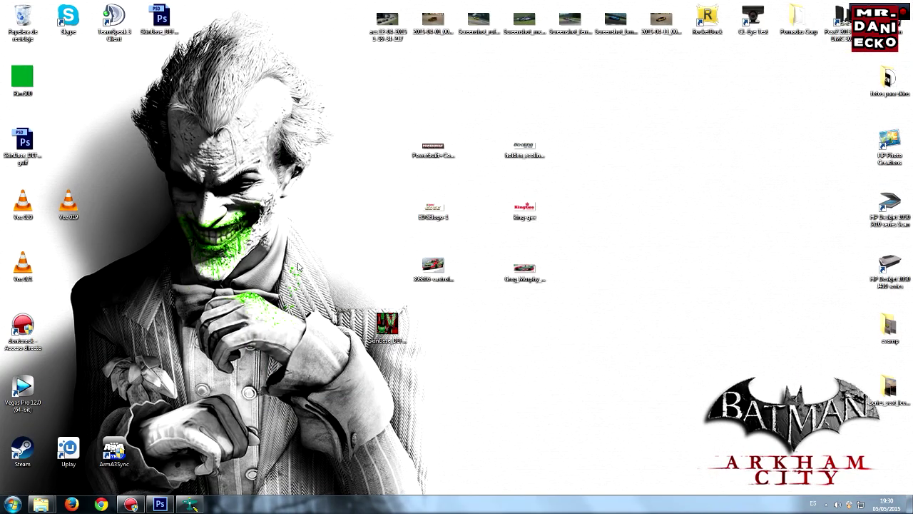
# Load the green Rim500.bmp in DXTBmp and export it as Rim500 in DDS DXT1 (NoAlpha).
pyautogui.moveTo(22, 77)
pyautogui.mouseDown()
pyautogui.moveTo(433, 324)
pyautogui.moveTo(212, 472)
pyautogui.moveTo(283, 347)
pyautogui.moveTo(272, 327)
pyautogui.mouseUp()
pyautogui.click(10, 18)
pyautogui.click(115, 51)
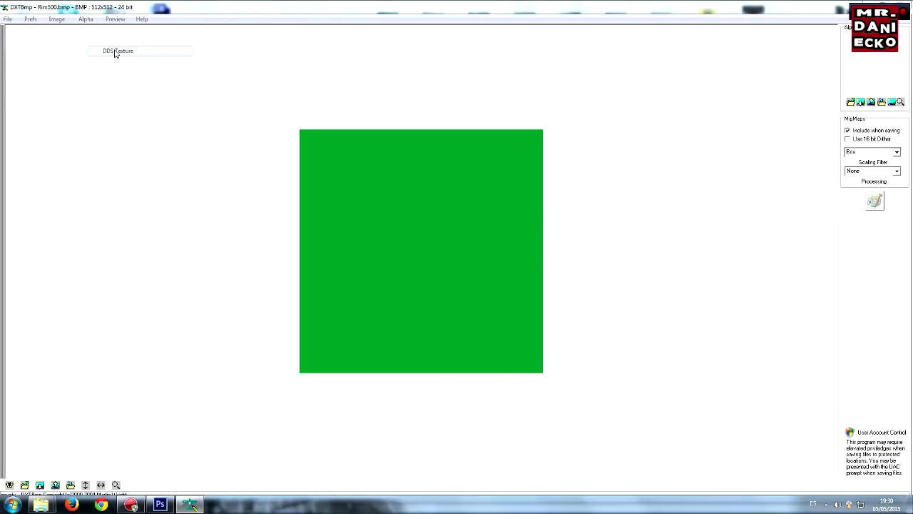
pyautogui.click(514, 246)
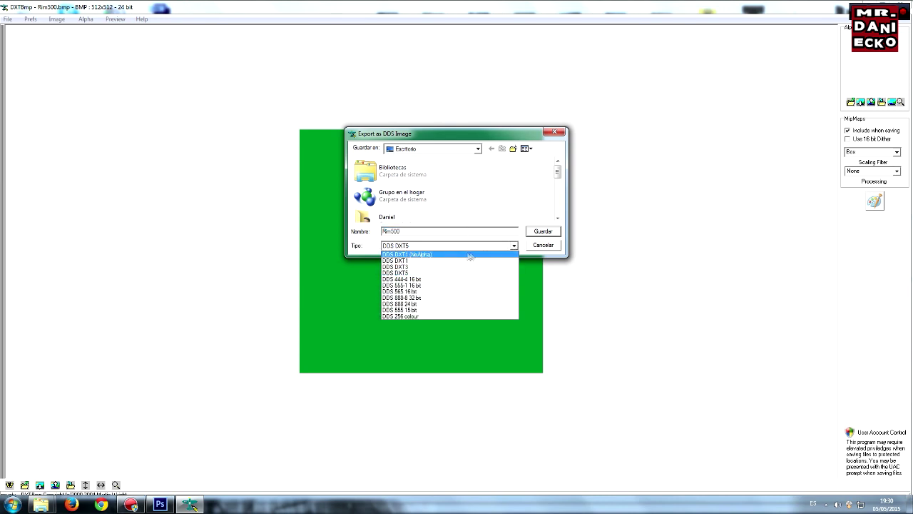
pyautogui.click(433, 254)
pyautogui.click(541, 231)
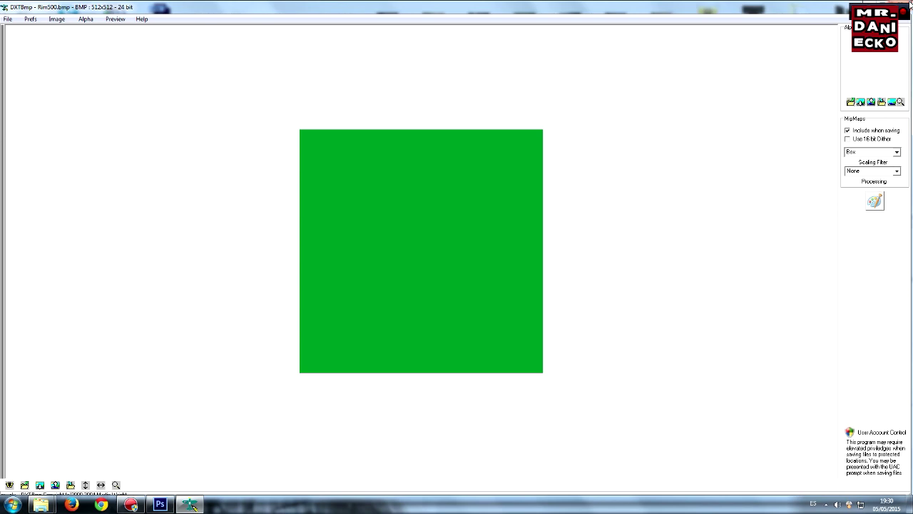
pyautogui.click(904, 6)
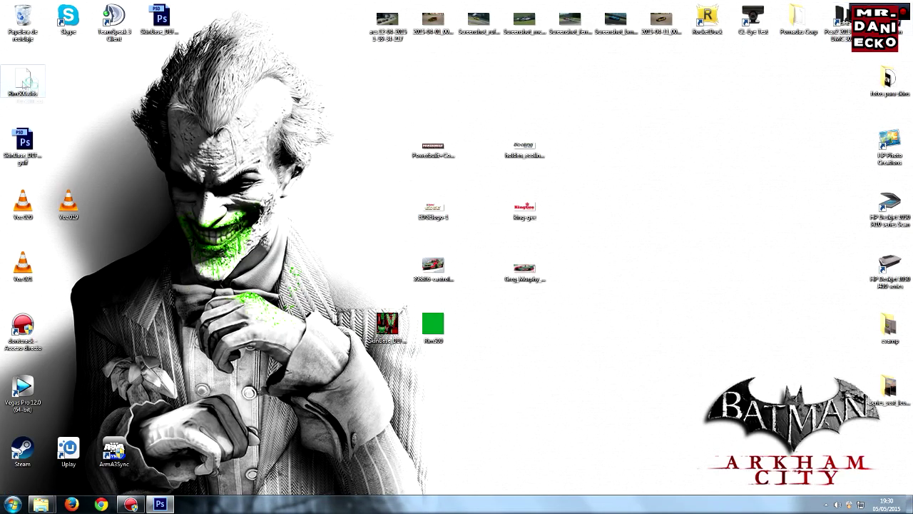
# Reposition Rim500.dds on the desktop beside the green Rim500 image.
pyautogui.moveTo(32, 80); pyautogui.dragTo(535, 326)
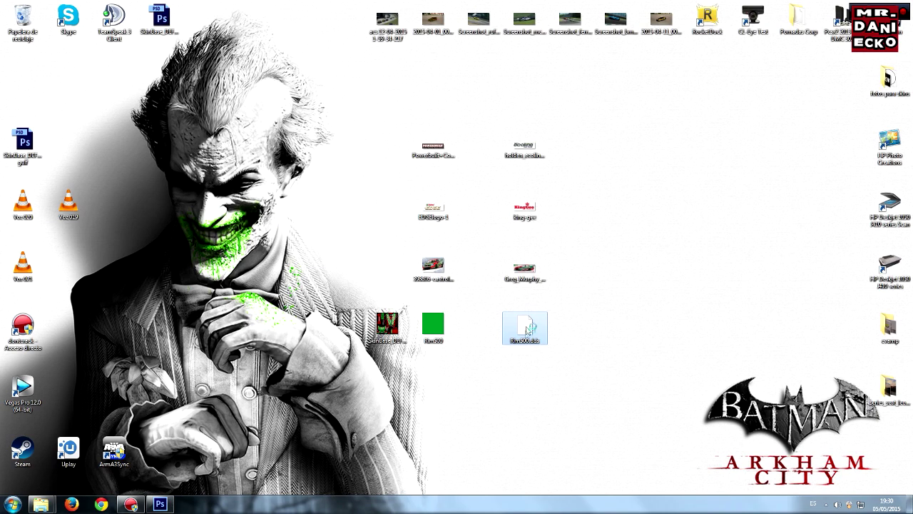
pyautogui.moveTo(41, 504)
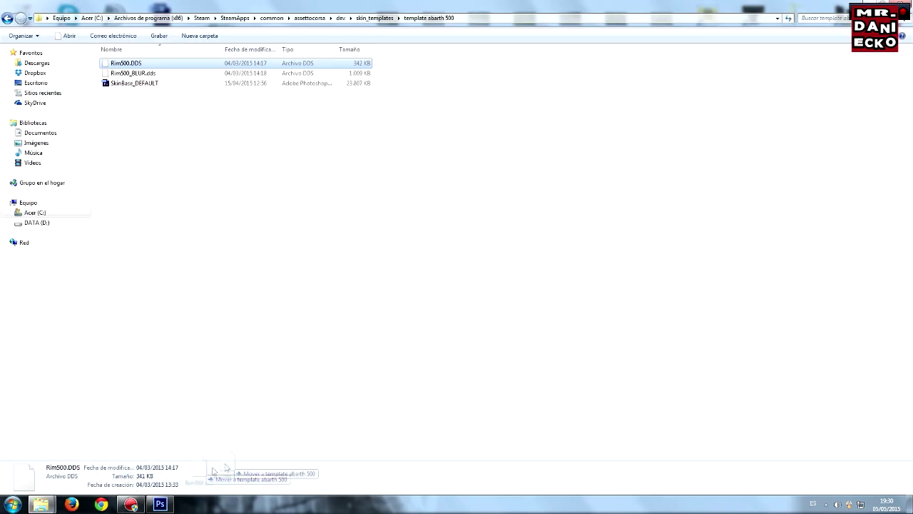
pyautogui.moveTo(64, 453)
pyautogui.mouseDown()
pyautogui.moveTo(368, 397)
pyautogui.moveTo(387, 369)
pyautogui.mouseUp()
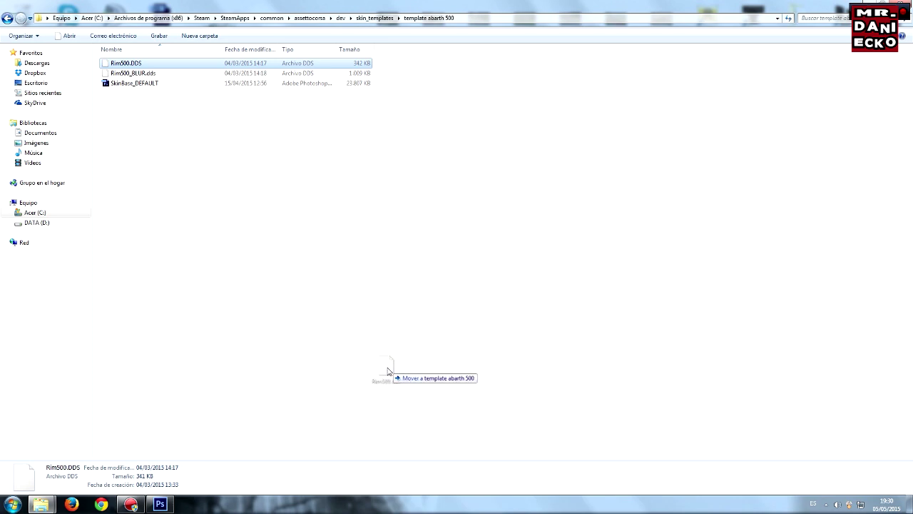
pyautogui.moveTo(386, 370); pyautogui.dragTo(389, 363)
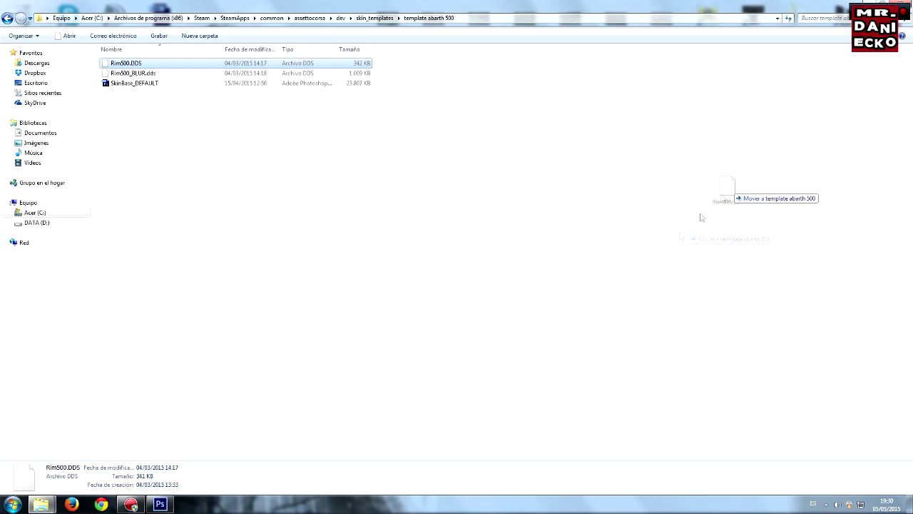
pyautogui.moveTo(388, 363); pyautogui.dragTo(440, 510)
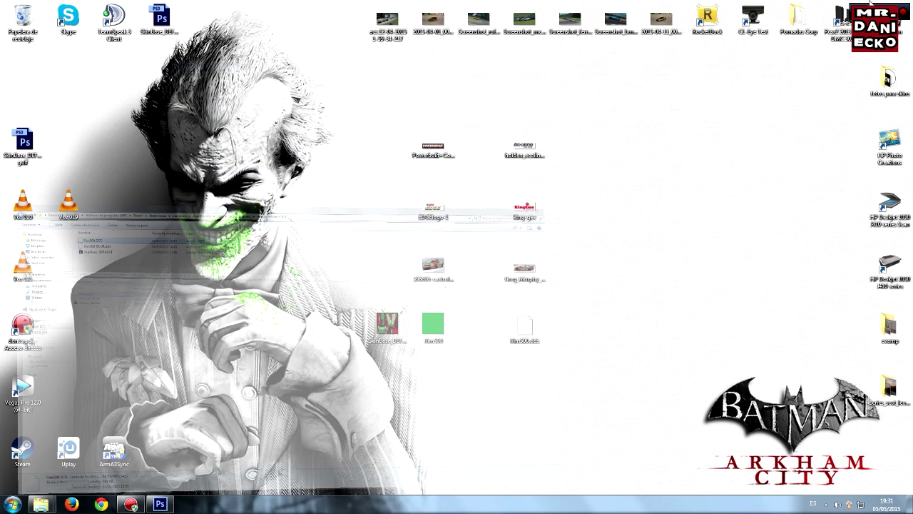
pyautogui.moveTo(441, 510); pyautogui.dragTo(524, 328)
# Browse to assettocorsa\content\cars\abarth500\skins\Edge Team in Explorer.
pyautogui.click(56, 448)
pyautogui.click(6, 18)
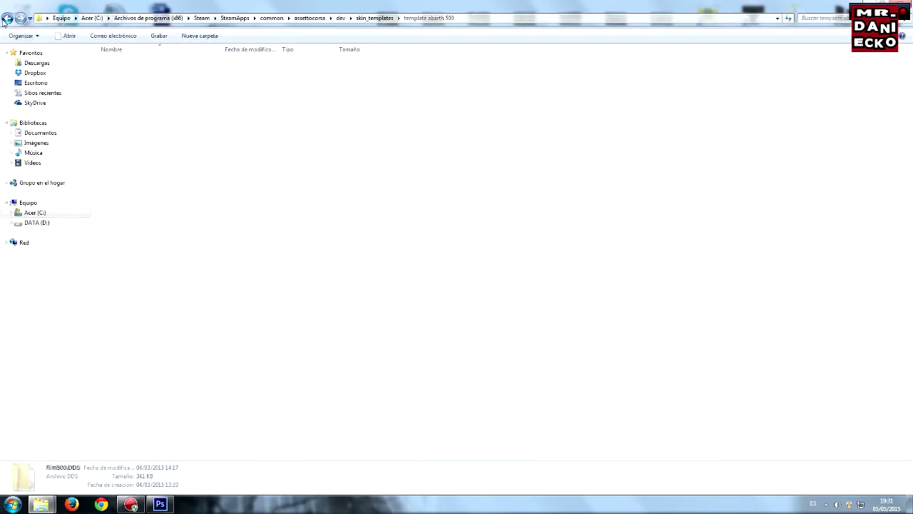
pyautogui.click(6, 18)
pyautogui.click(6, 18)
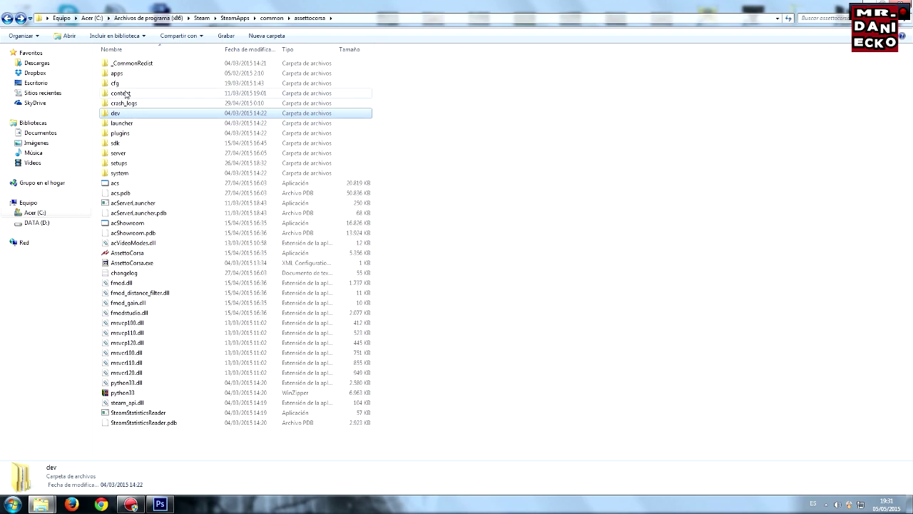
pyautogui.doubleClick(125, 94)
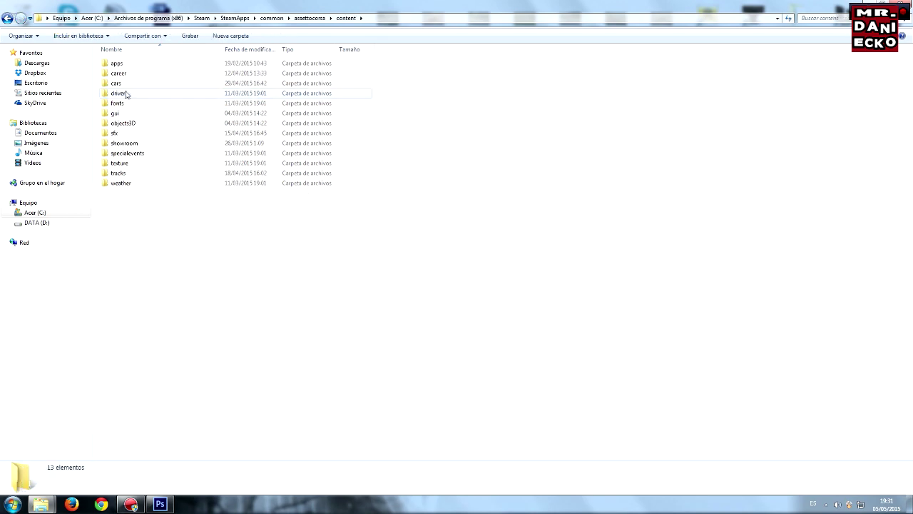
pyautogui.doubleClick(131, 85)
pyautogui.doubleClick(124, 68)
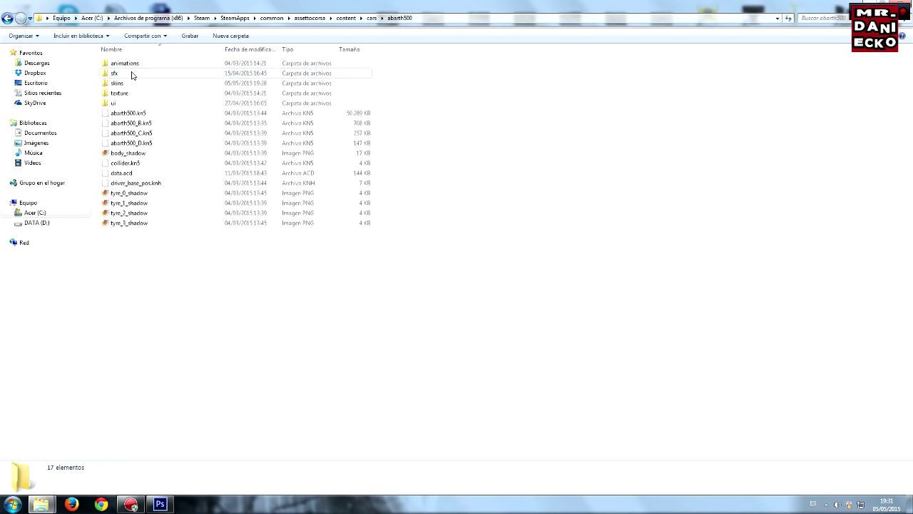
pyautogui.doubleClick(124, 87)
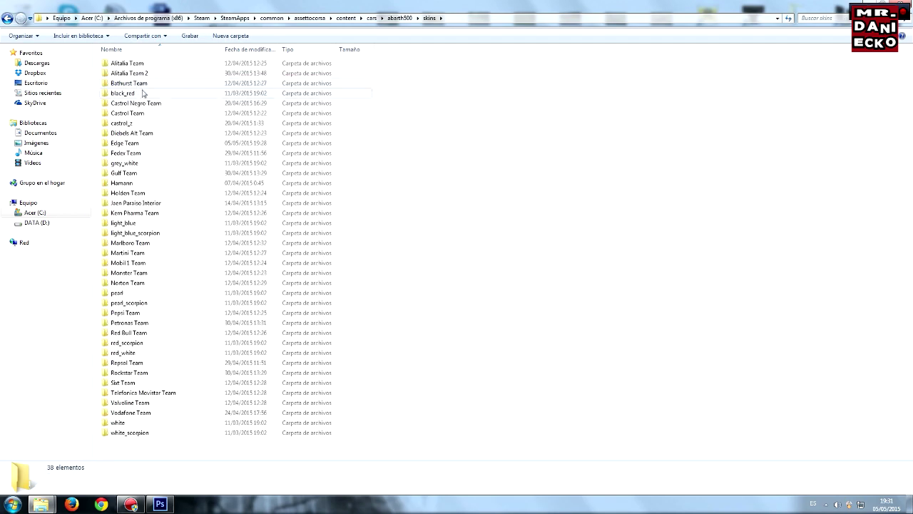
pyautogui.click(132, 146)
pyautogui.doubleClick(132, 147)
# Cut Rim500.dds from the desktop and paste it into the Edge Team folder.
pyautogui.click(865, 3)
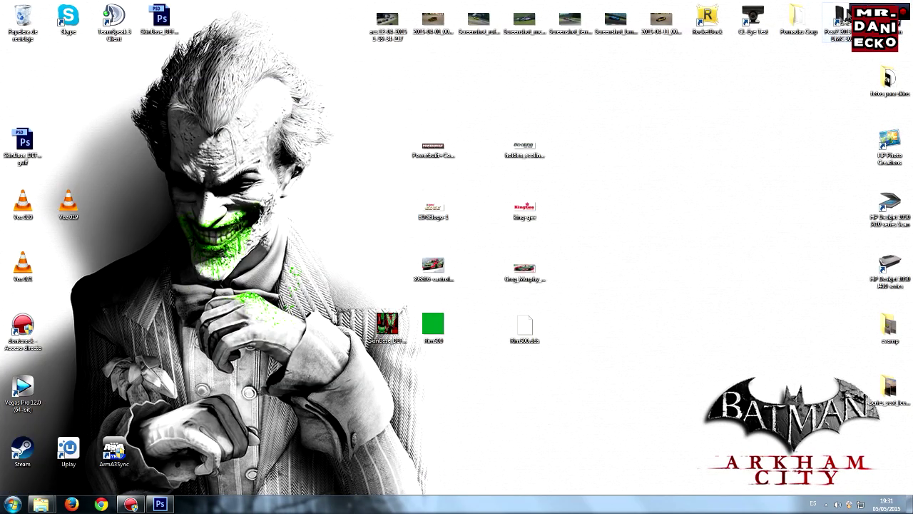
pyautogui.rightClick(528, 329)
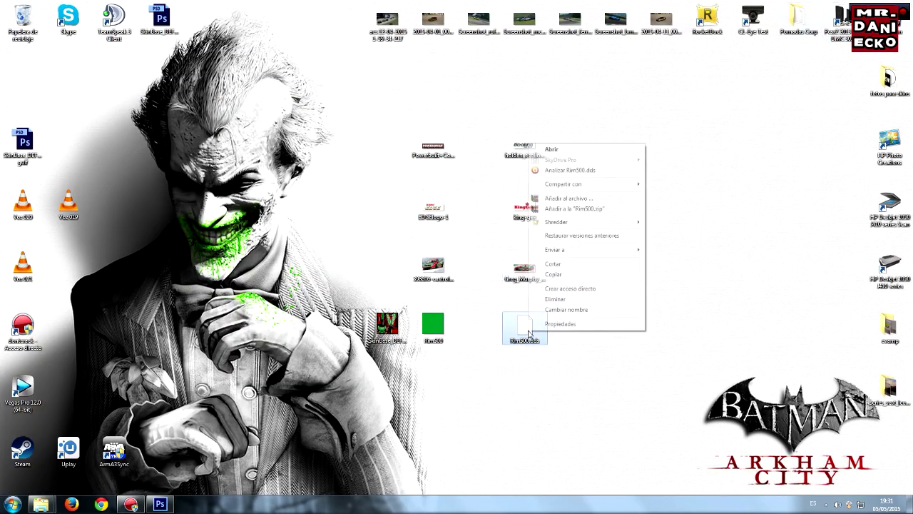
pyautogui.click(567, 266)
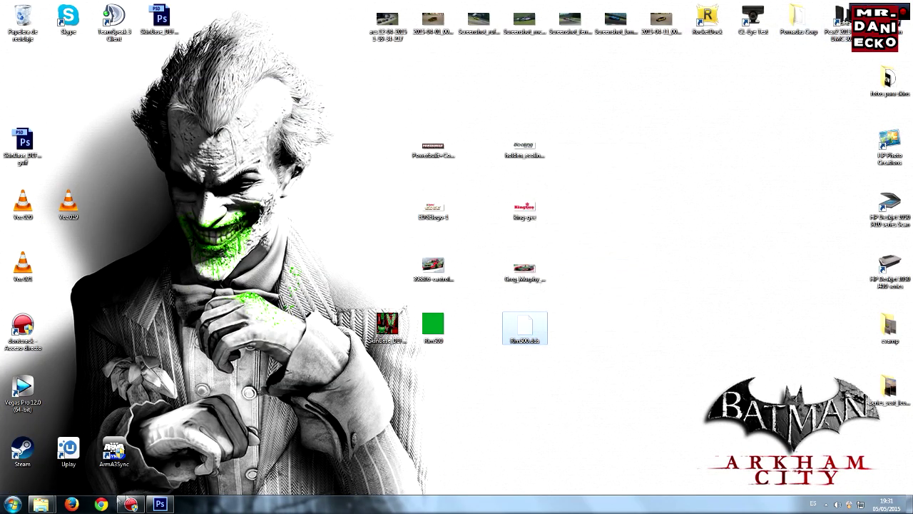
pyautogui.click(65, 450)
pyautogui.rightClick(251, 321)
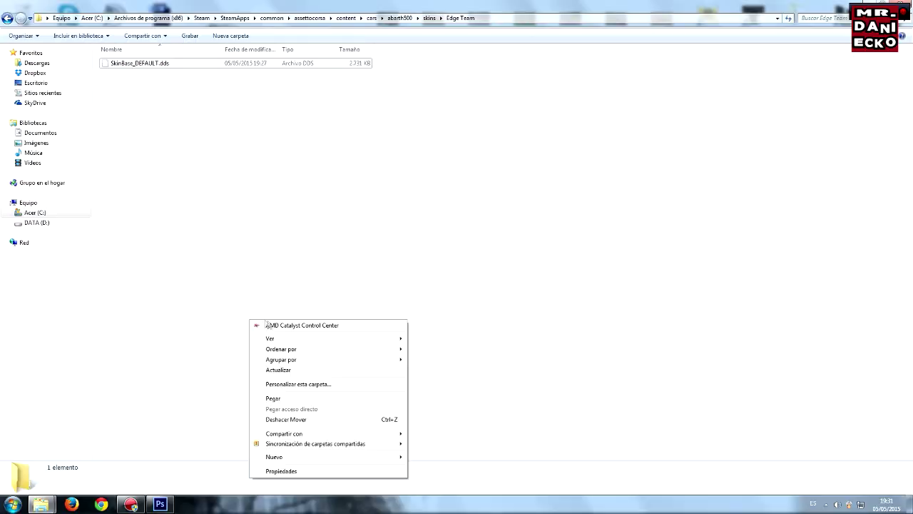
pyautogui.click(274, 398)
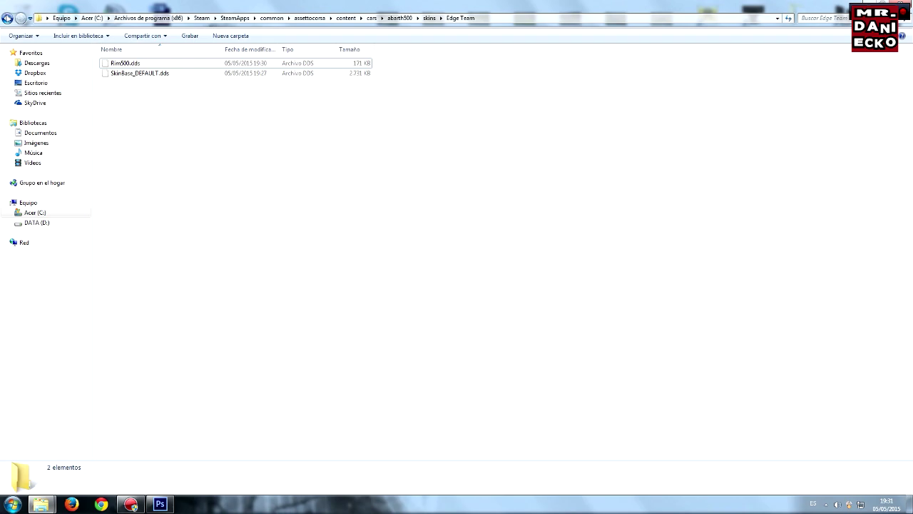
pyautogui.click(6, 17)
pyautogui.click(7, 18)
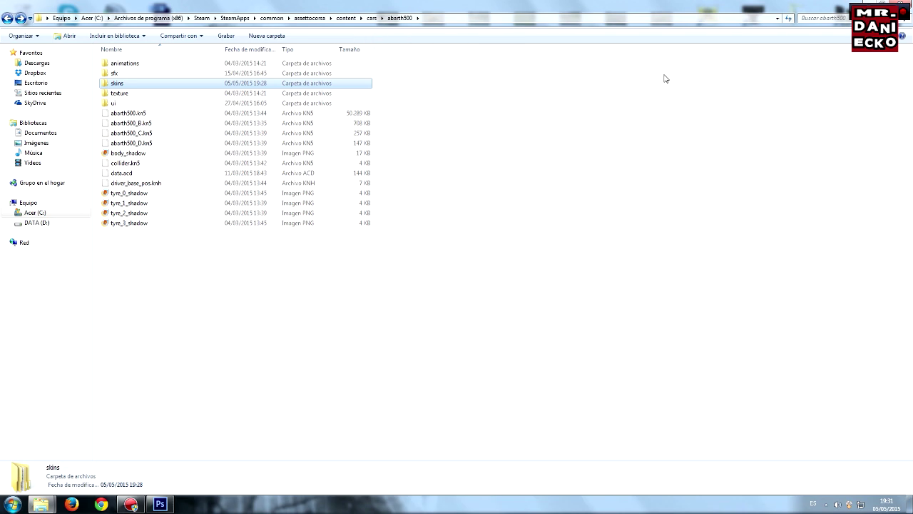
# Open the Alitalia Team skin's 48 x 48 livery.png icon in Photoshop as a new document.
pyautogui.click(371, 371)
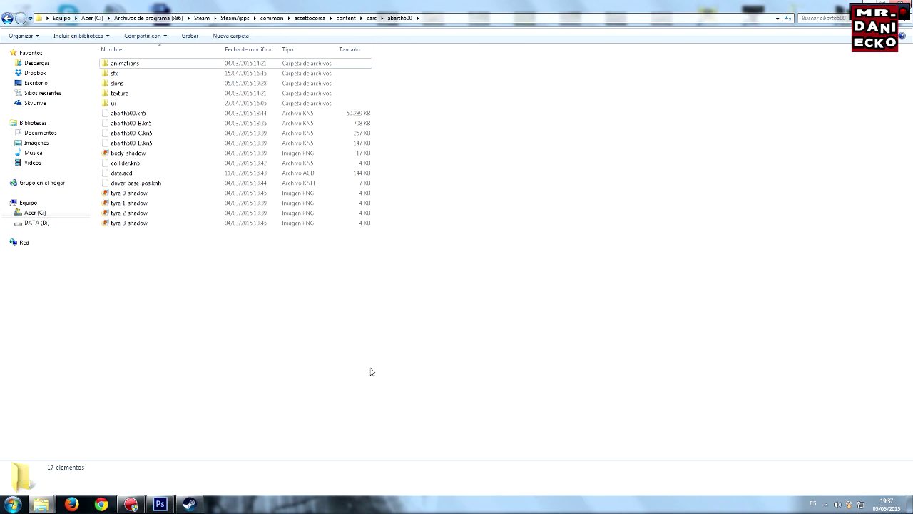
pyautogui.doubleClick(123, 84)
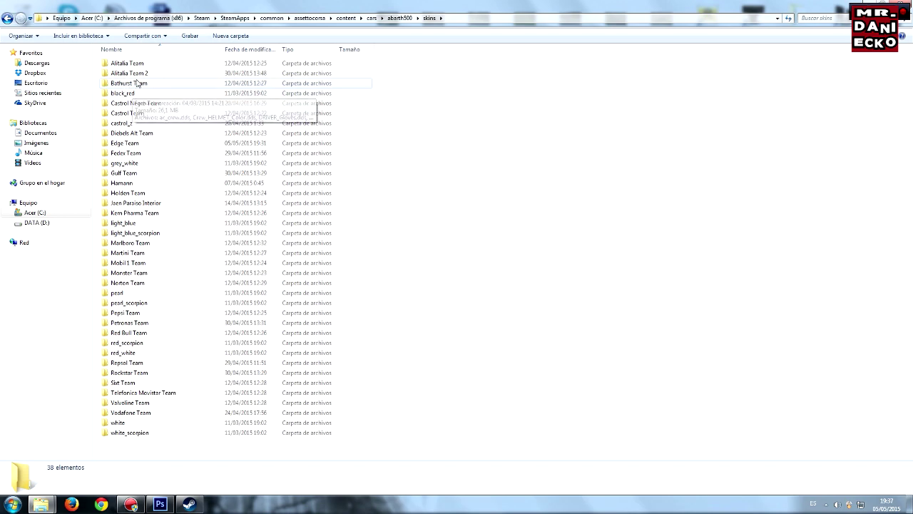
pyautogui.doubleClick(136, 64)
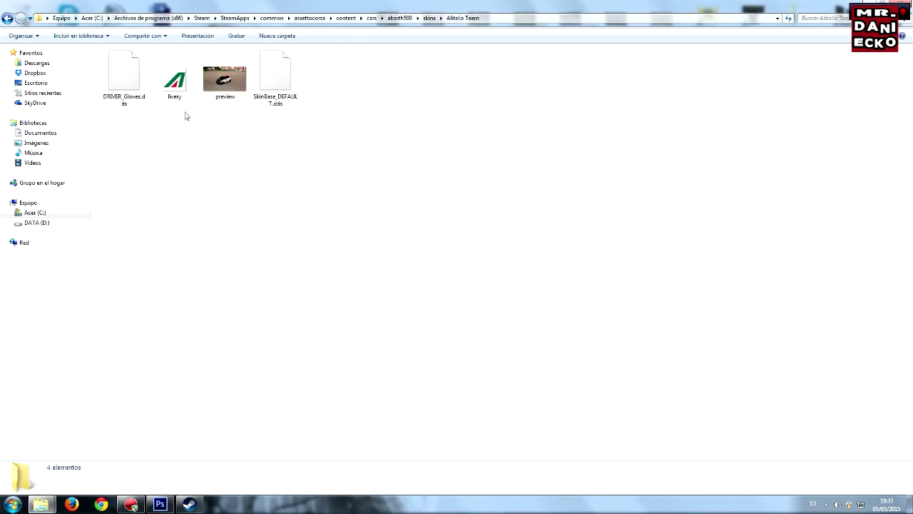
pyautogui.moveTo(177, 89); pyautogui.dragTo(182, 460)
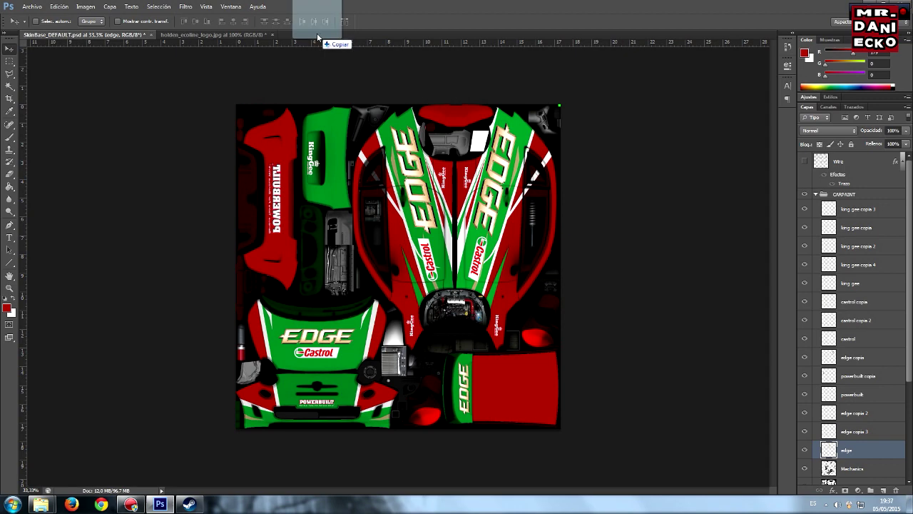
pyautogui.moveTo(296, 188); pyautogui.dragTo(323, 34)
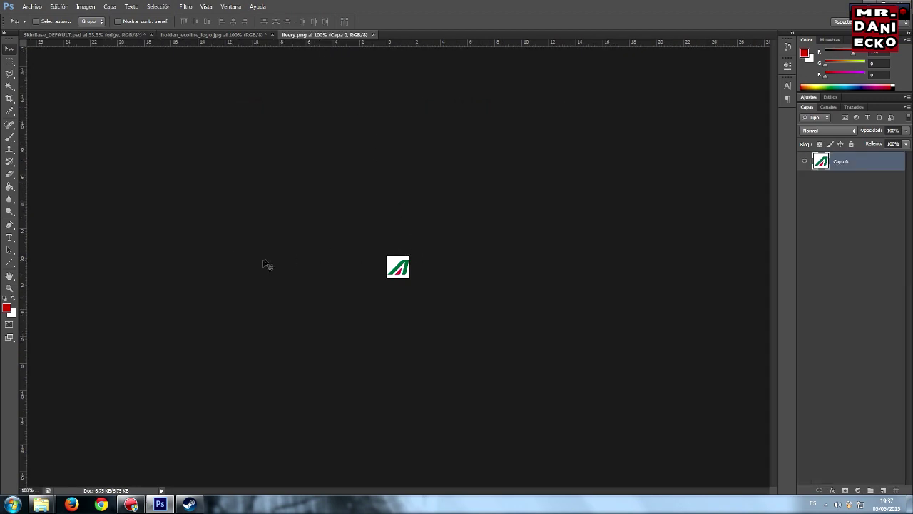
# Zoom in twice on the small livery icon.
pyautogui.click(8, 288)
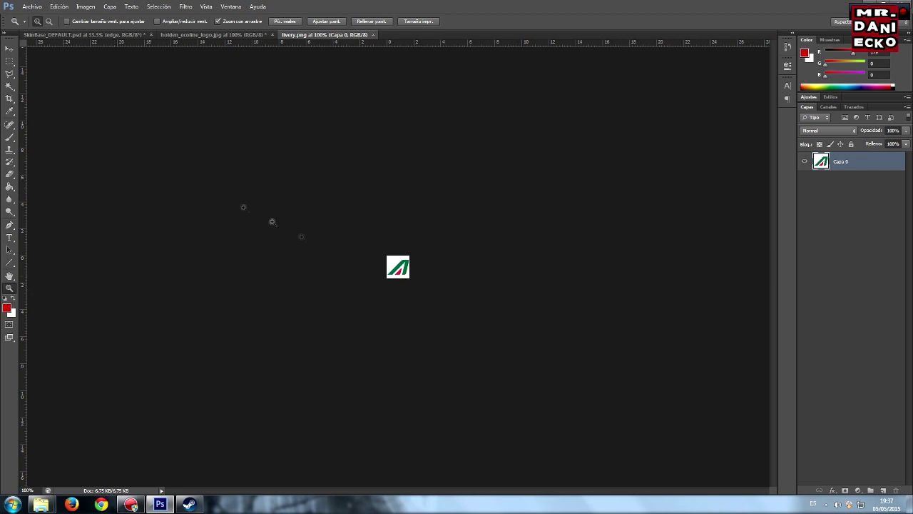
pyautogui.click(400, 283)
pyautogui.click(399, 283)
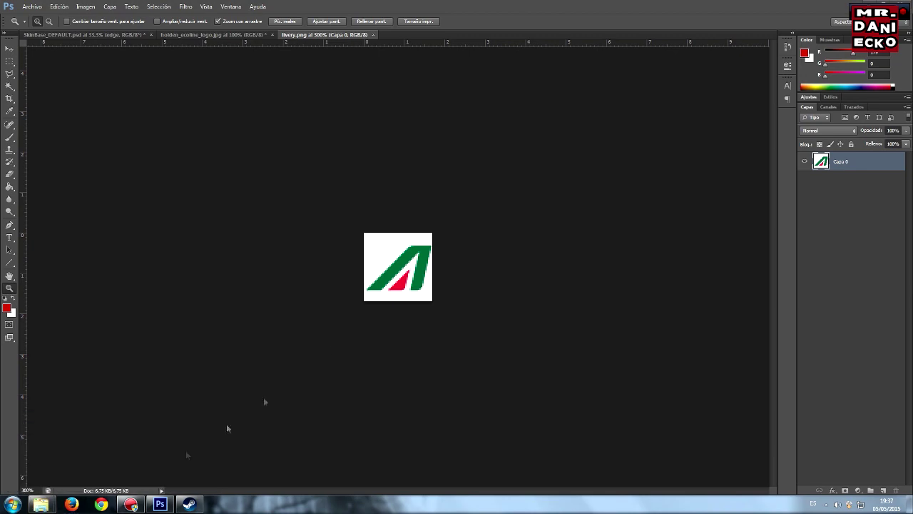
# Place the EDGE logo over the Alitalia mark and stretch it taller to cover the icon.
pyautogui.click(878, 3)
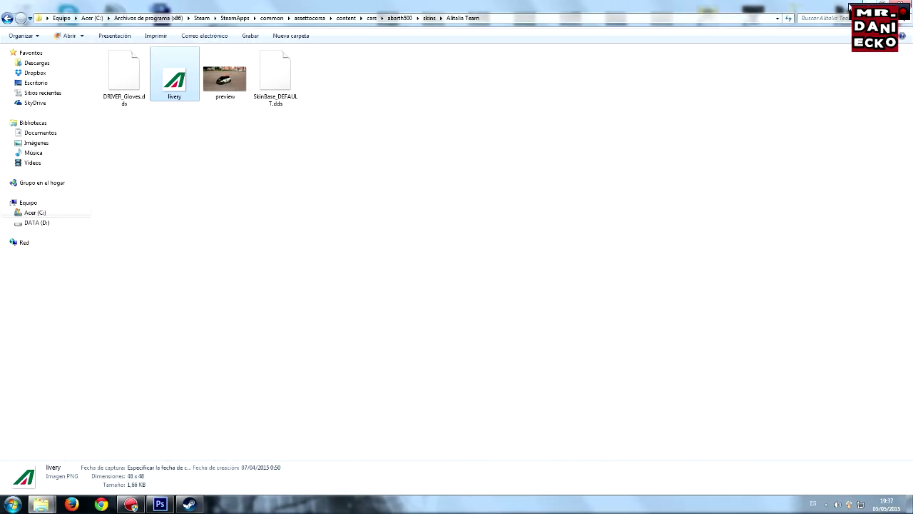
pyautogui.click(872, 3)
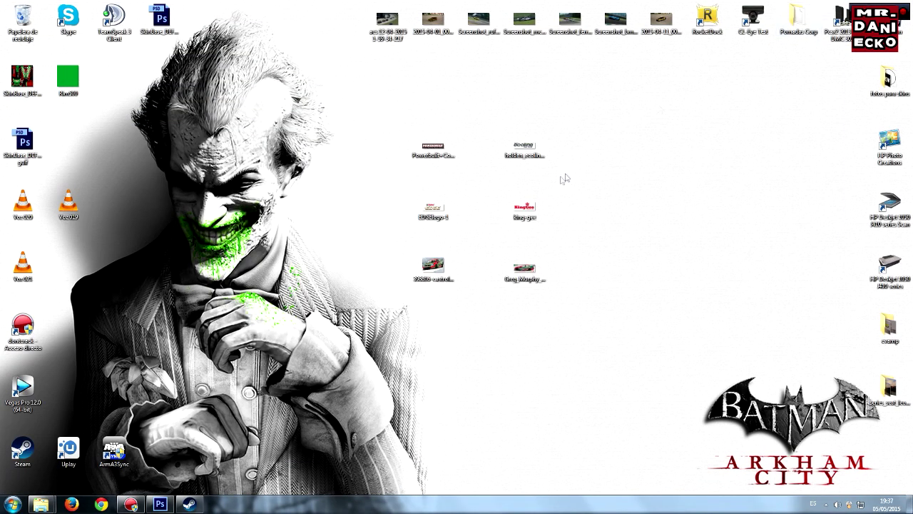
pyautogui.click(189, 504)
pyautogui.moveTo(133, 507); pyautogui.dragTo(143, 499)
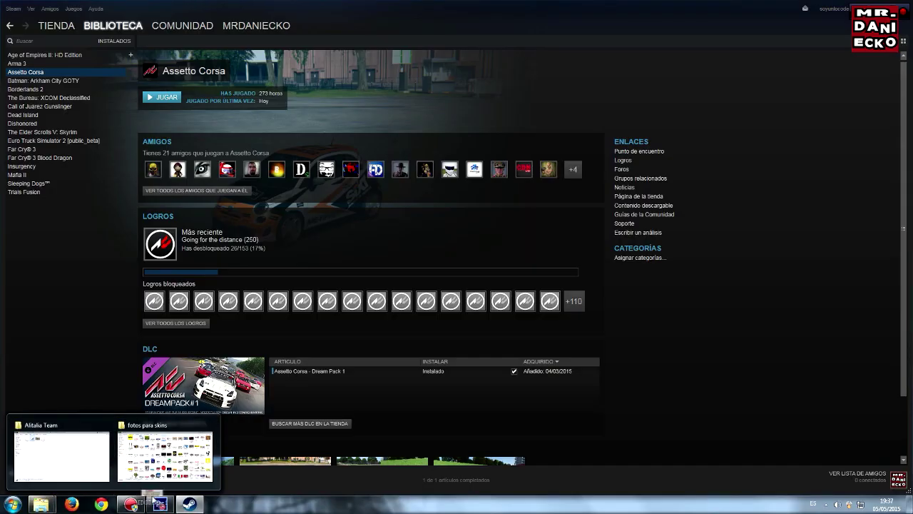
pyautogui.click(160, 504)
pyautogui.moveTo(403, 282); pyautogui.dragTo(398, 233)
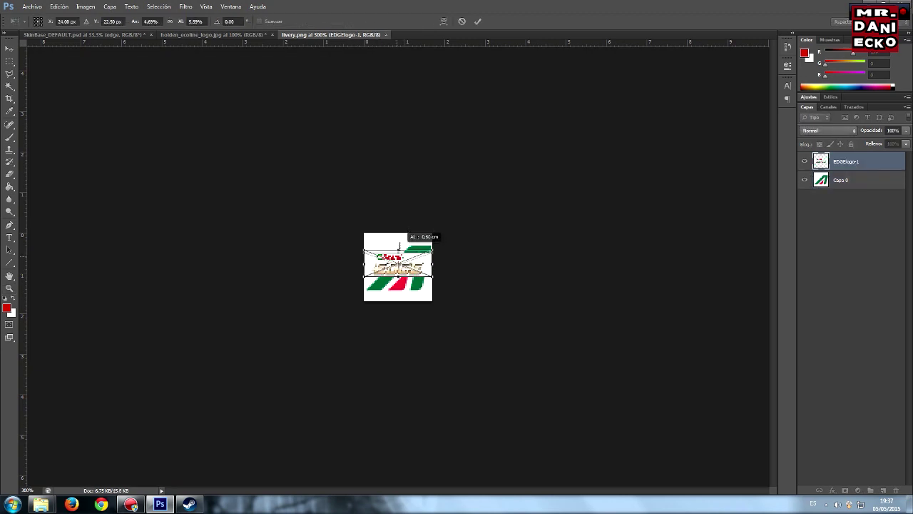
pyautogui.moveTo(400, 276); pyautogui.dragTo(402, 299)
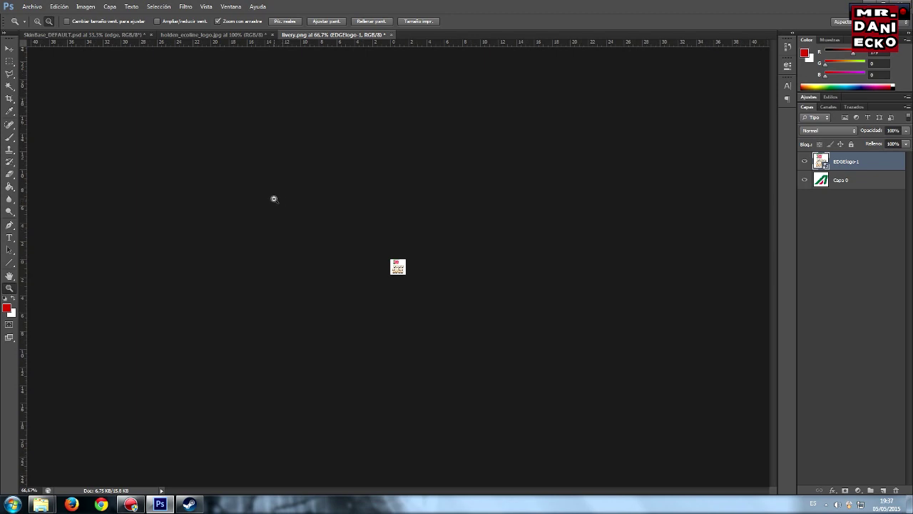
# Save the icon as livery.png (PNG) in the Edge Team skin folder and close the document.
pyautogui.click(33, 9)
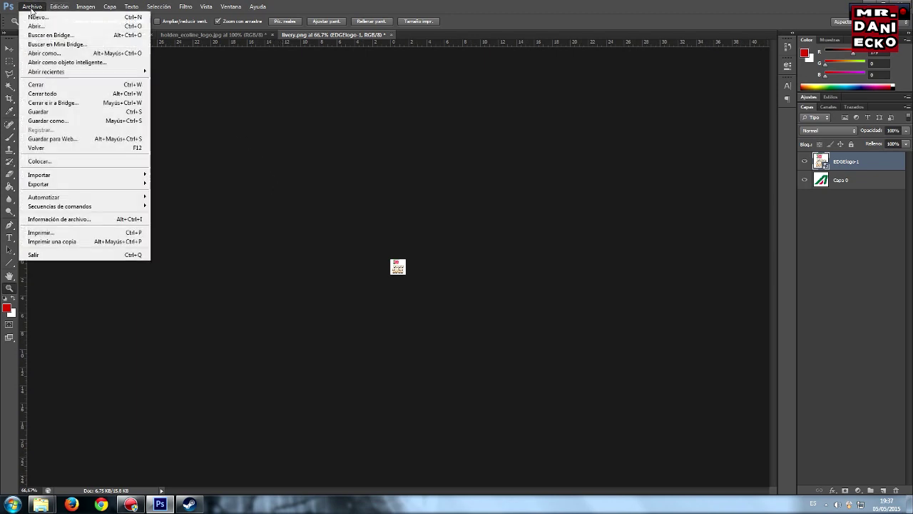
pyautogui.click(74, 123)
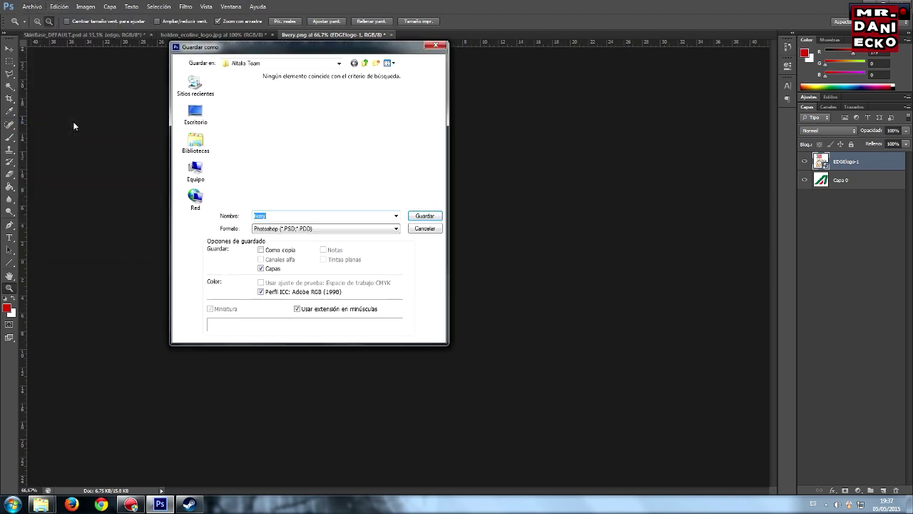
pyautogui.click(284, 229)
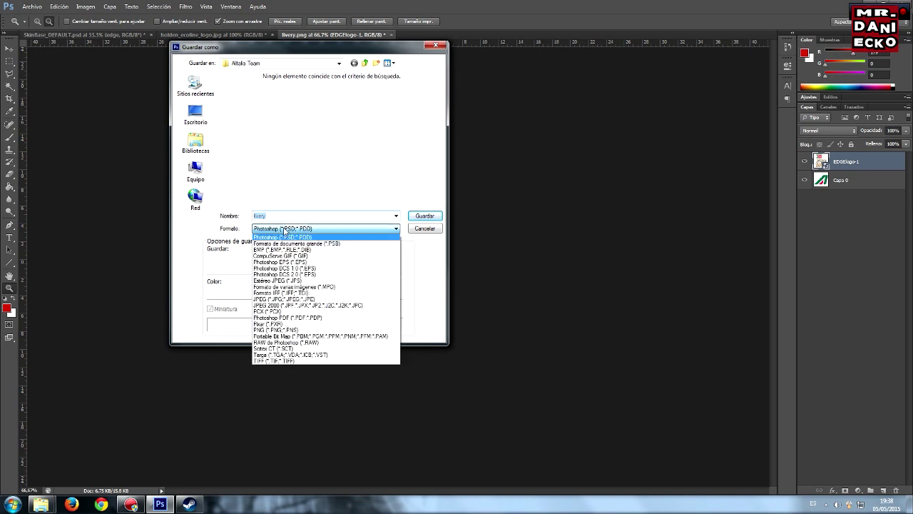
pyautogui.click(273, 329)
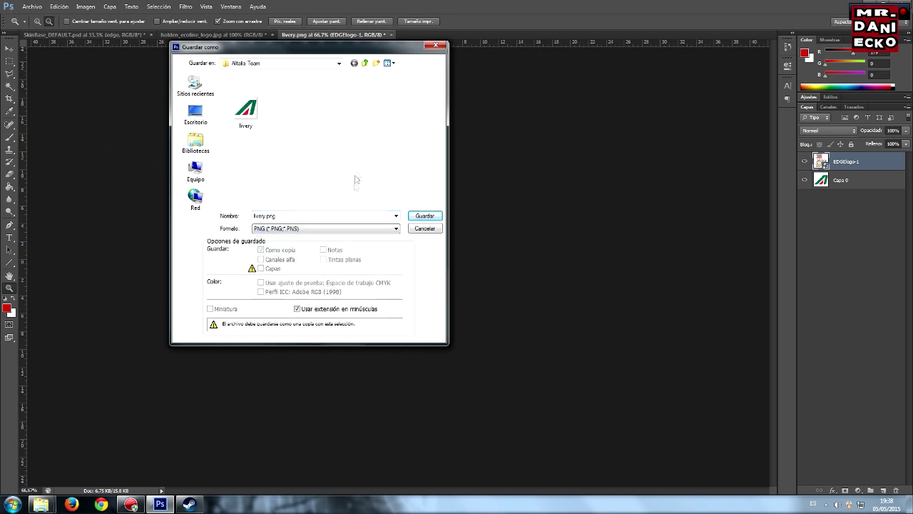
pyautogui.click(364, 64)
pyautogui.doubleClick(246, 161)
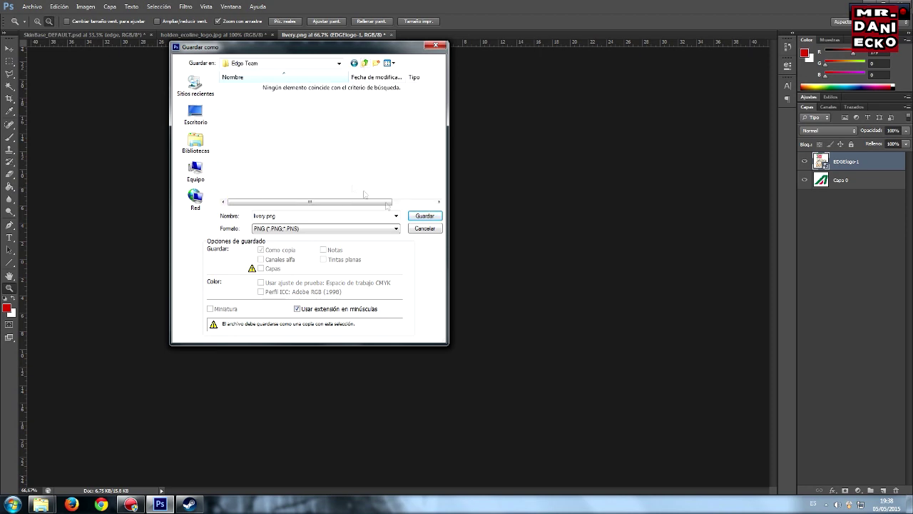
pyautogui.click(429, 216)
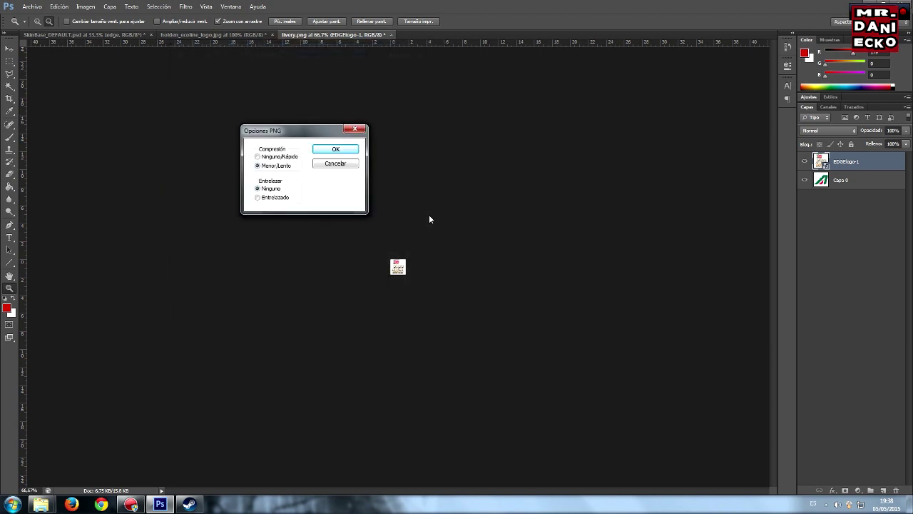
pyautogui.click(341, 152)
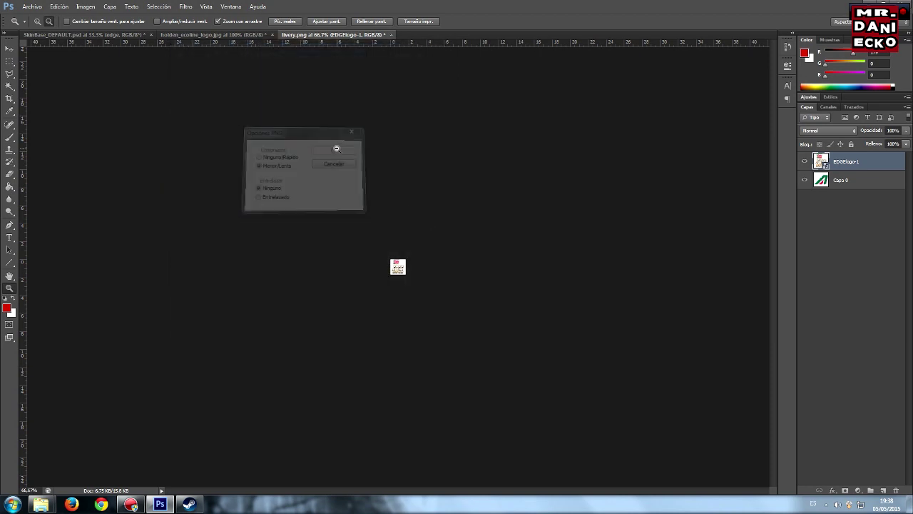
pyautogui.click(391, 35)
pyautogui.click(456, 190)
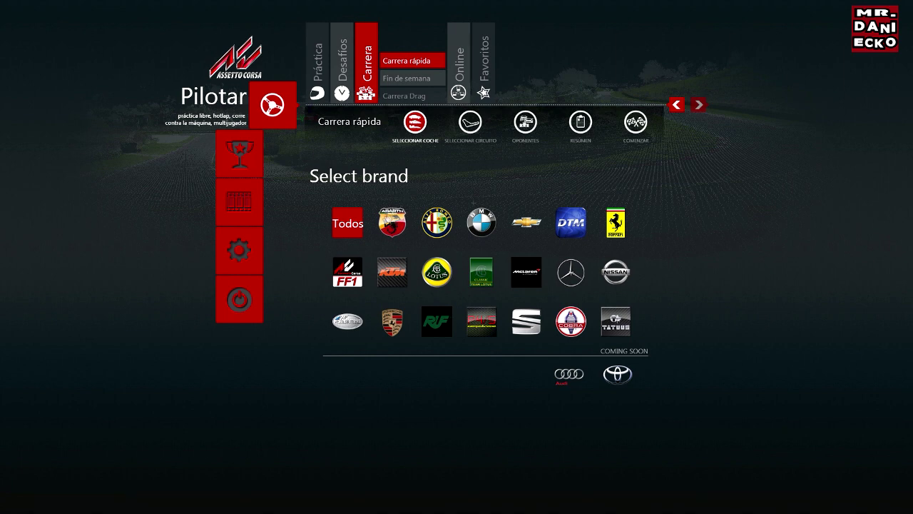
# Apply the Edge Team skin to the Abarth 500 EsseEsse and orbit to a side view.
pyautogui.click(392, 222)
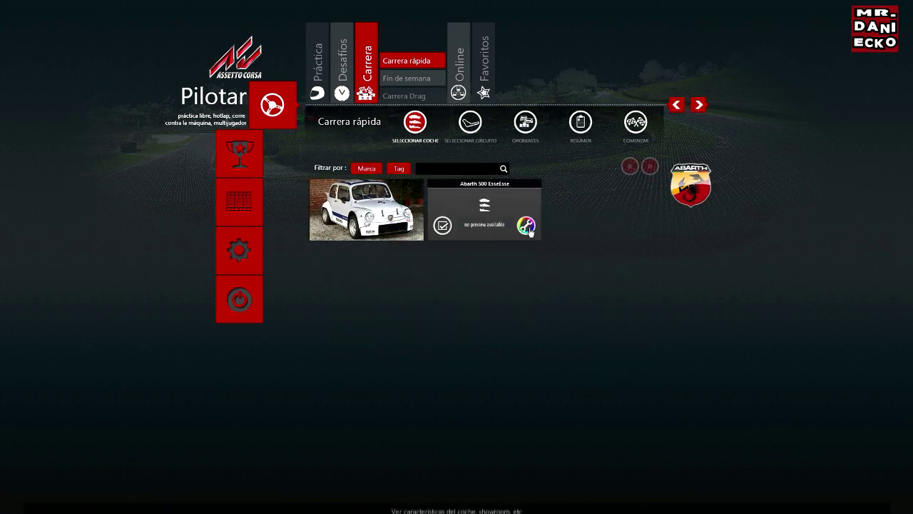
pyautogui.click(526, 227)
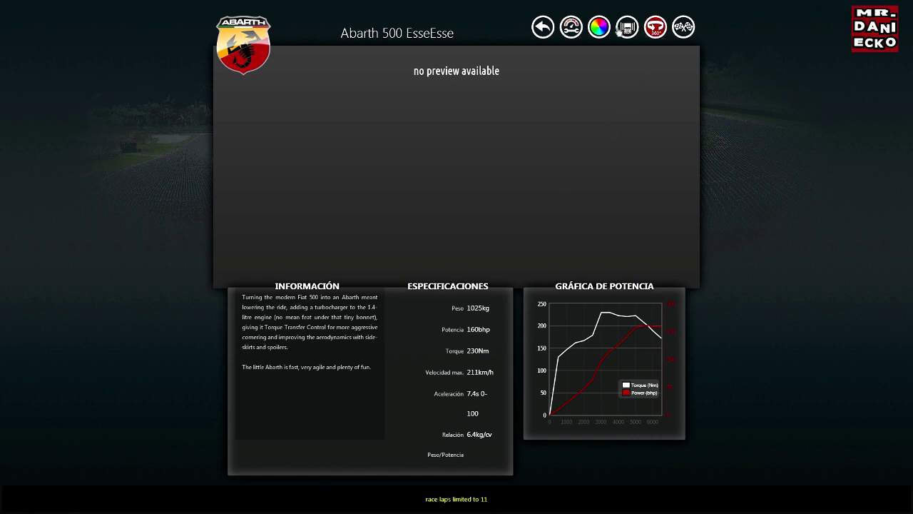
pyautogui.click(596, 29)
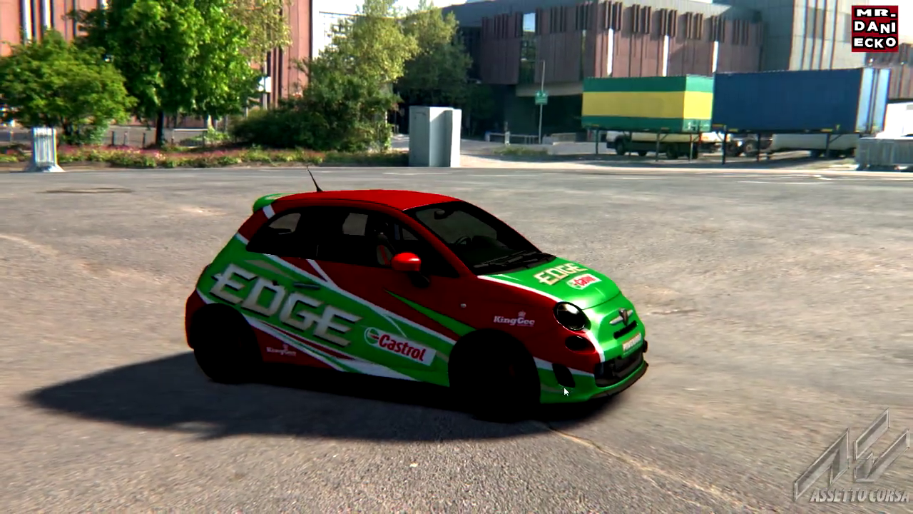
pyautogui.moveTo(563, 391); pyautogui.dragTo(669, 391)
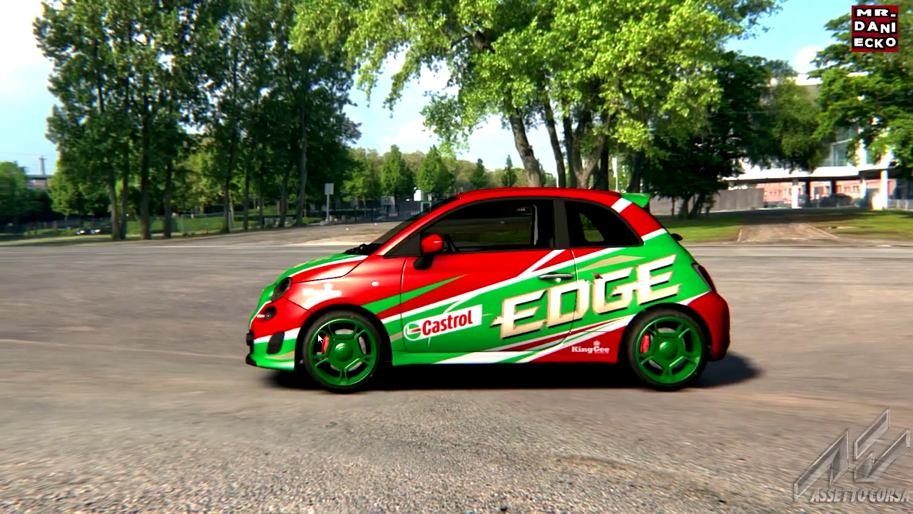
pyautogui.moveTo(592, 299); pyautogui.dragTo(404, 345)
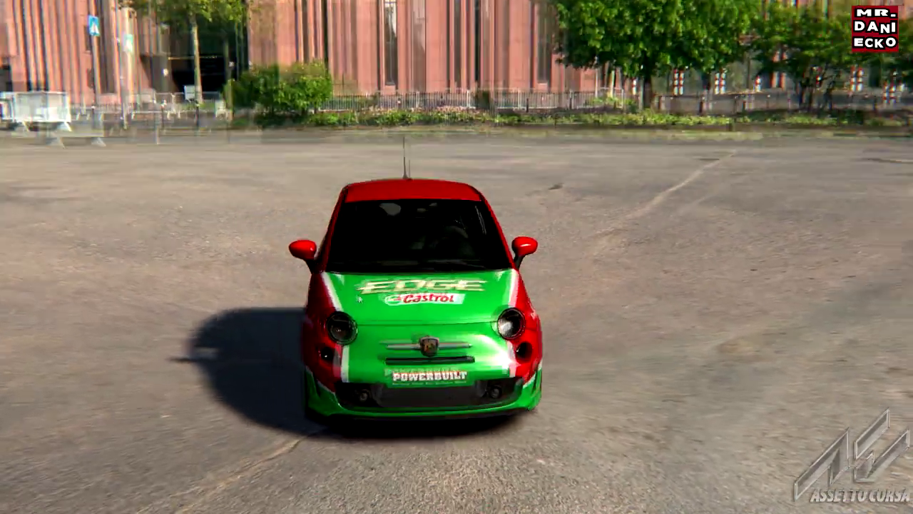
pyautogui.moveTo(540, 350); pyautogui.dragTo(412, 323)
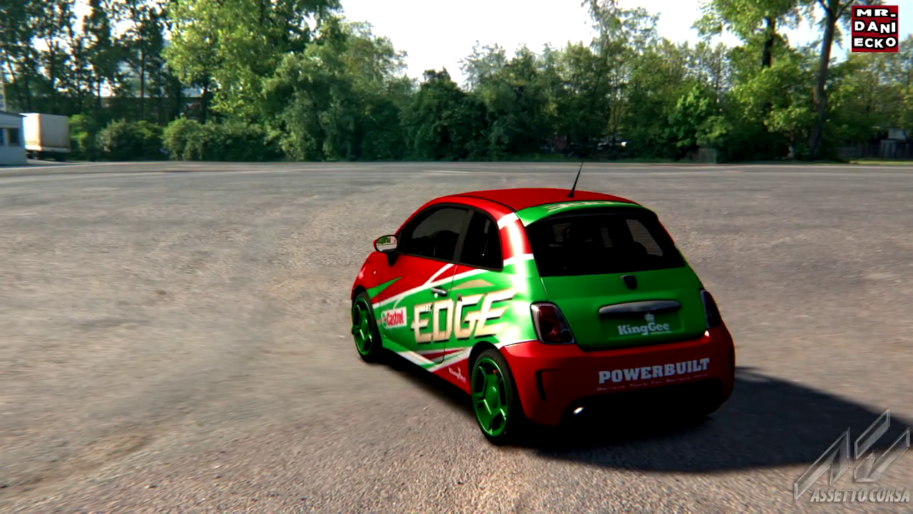
pyautogui.moveTo(540, 305); pyautogui.dragTo(408, 319)
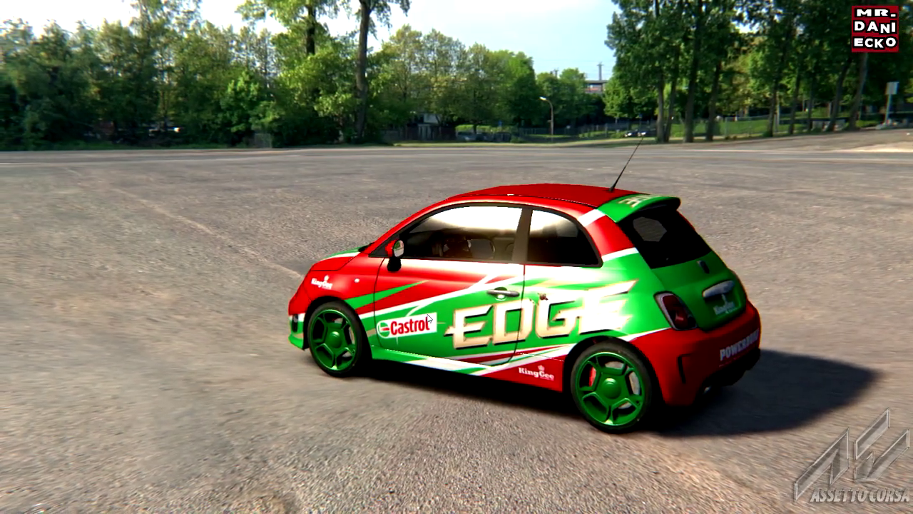
pyautogui.moveTo(428, 318); pyautogui.dragTo(317, 316)
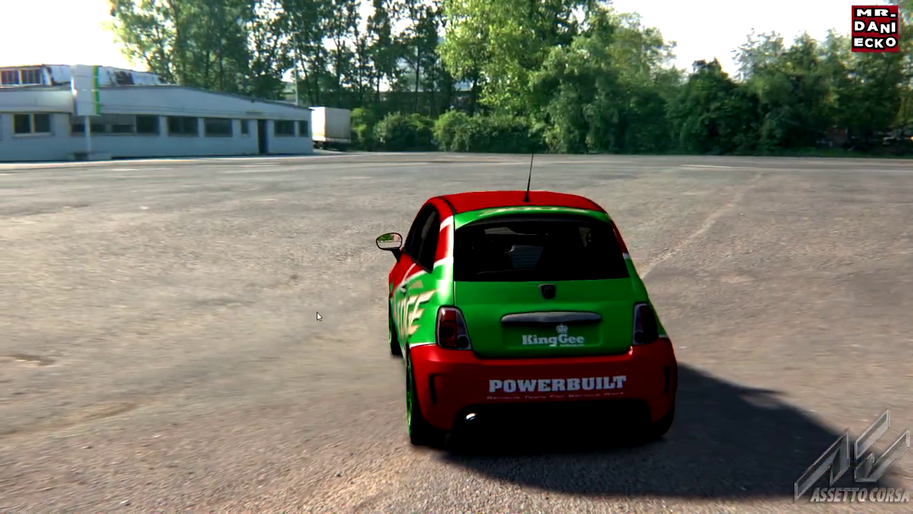
pyautogui.moveTo(317, 312); pyautogui.dragTo(621, 315)
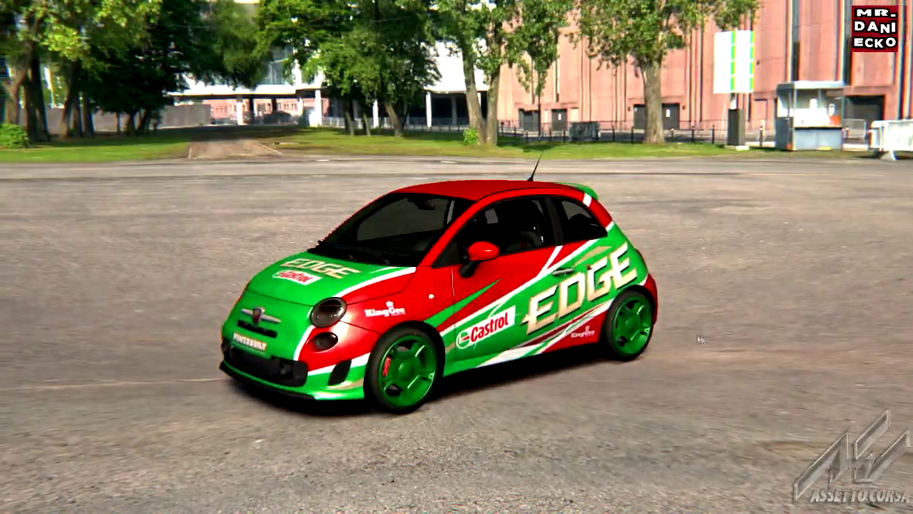